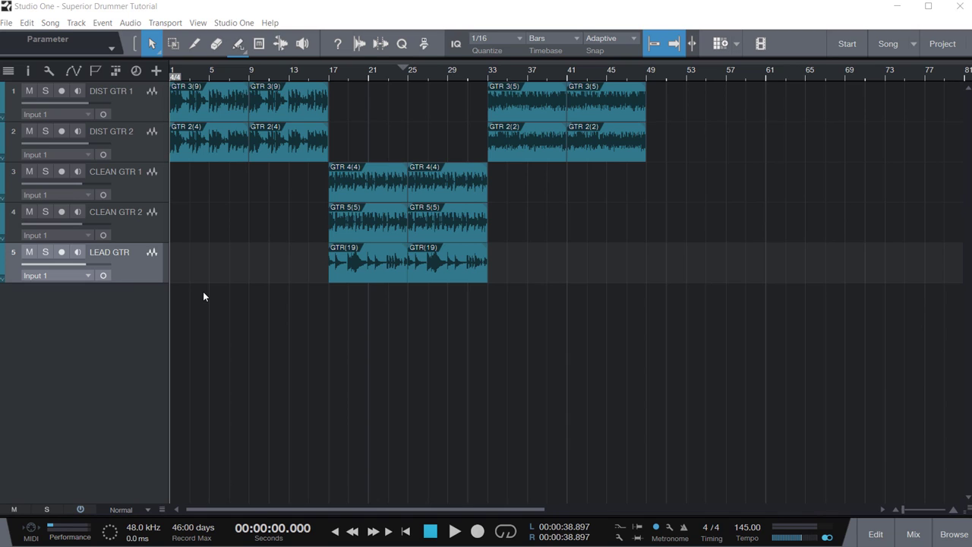
pyautogui.click(157, 70)
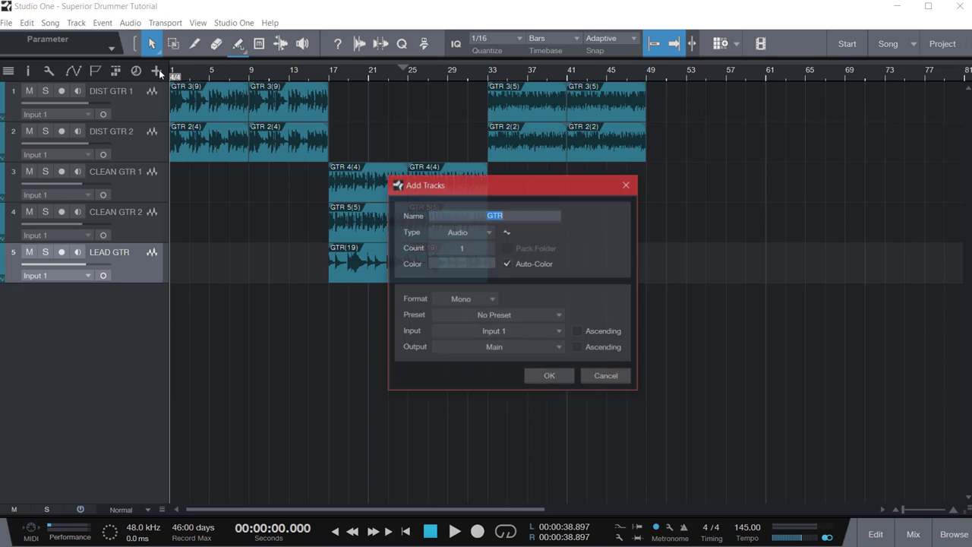
pyautogui.click(482, 231)
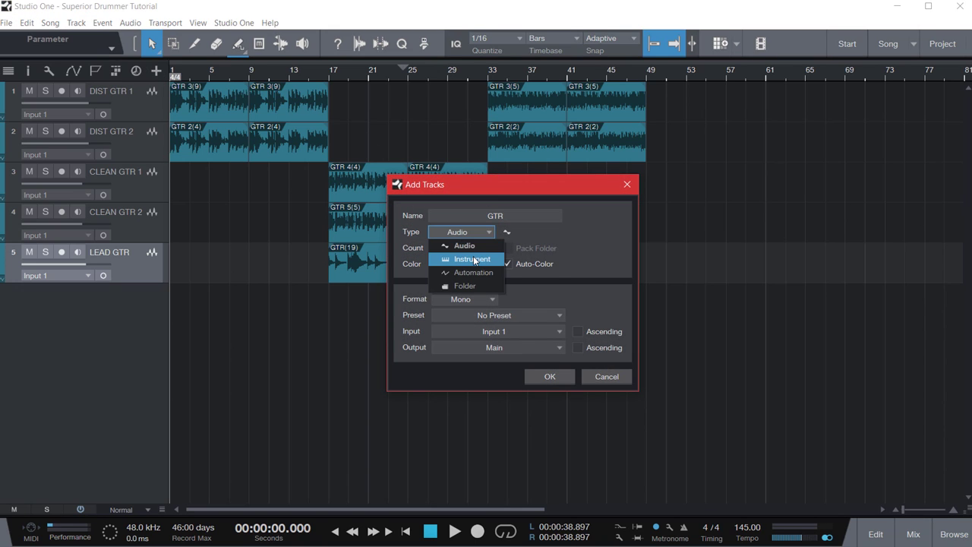
pyautogui.click(475, 260)
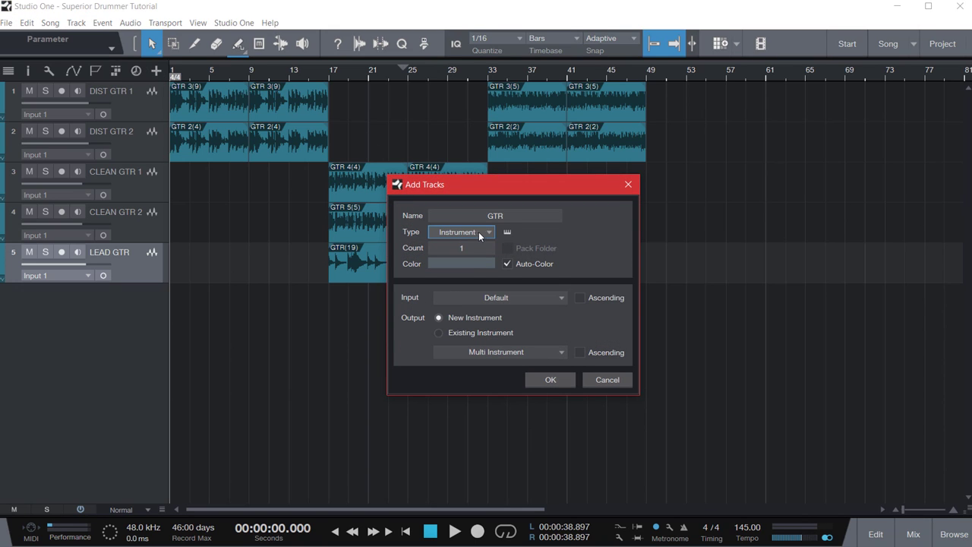
pyautogui.click(479, 353)
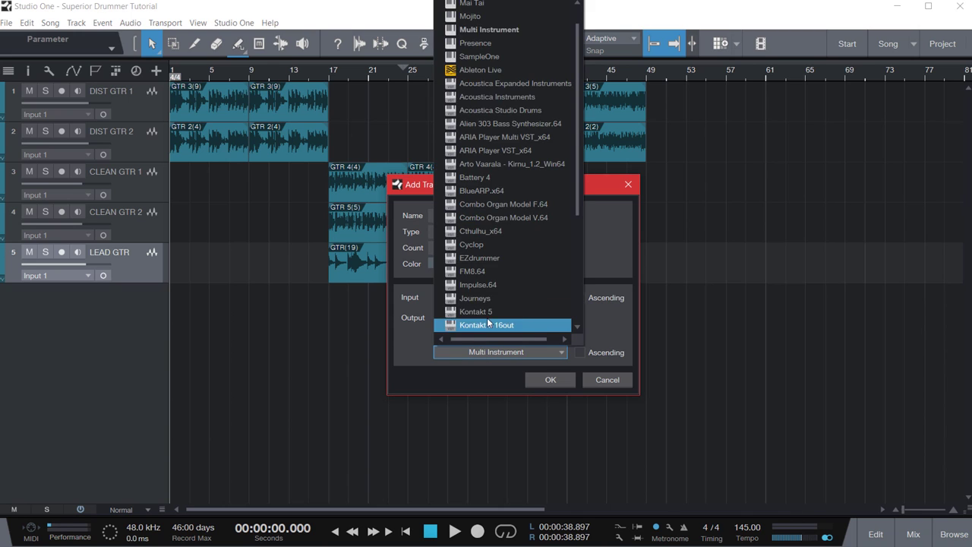
pyautogui.scroll(-5, 499, 293)
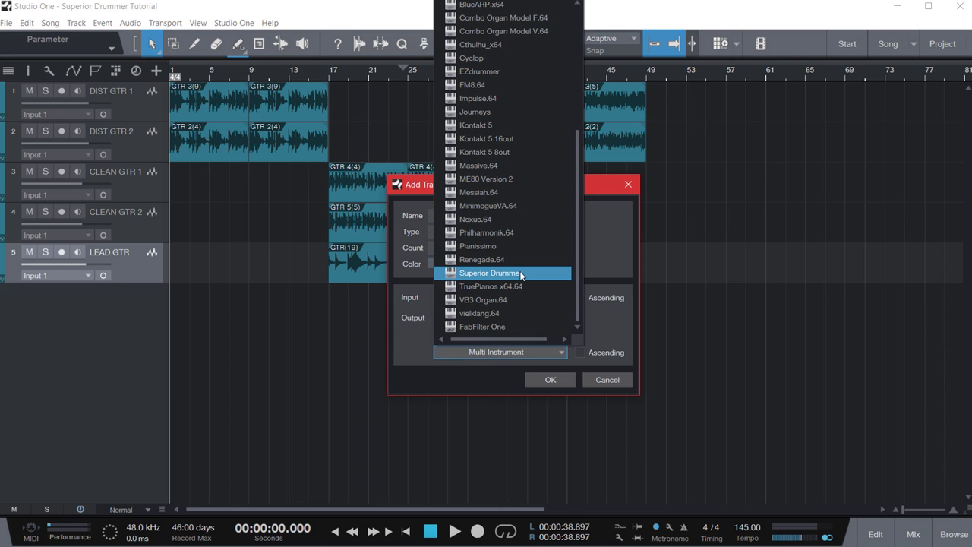
pyautogui.click(606, 255)
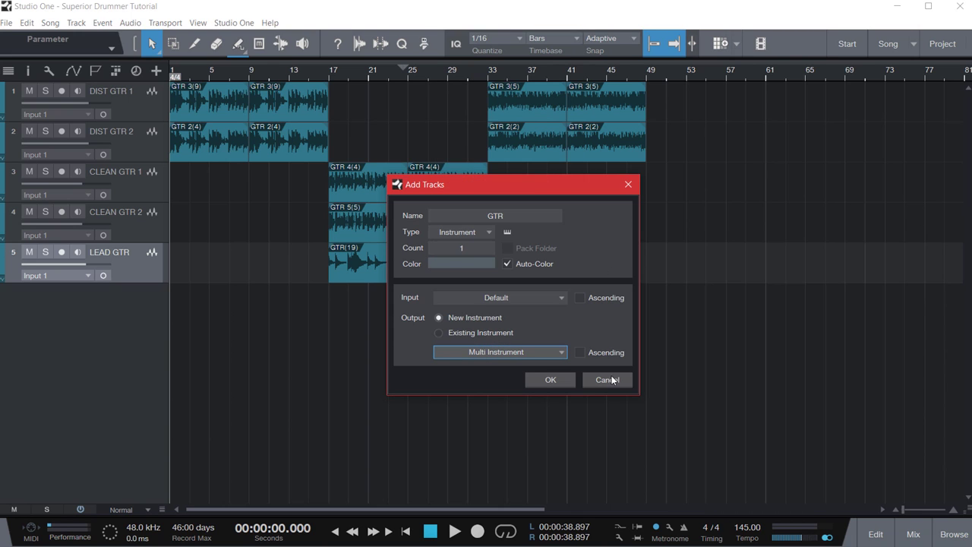
pyautogui.click(613, 379)
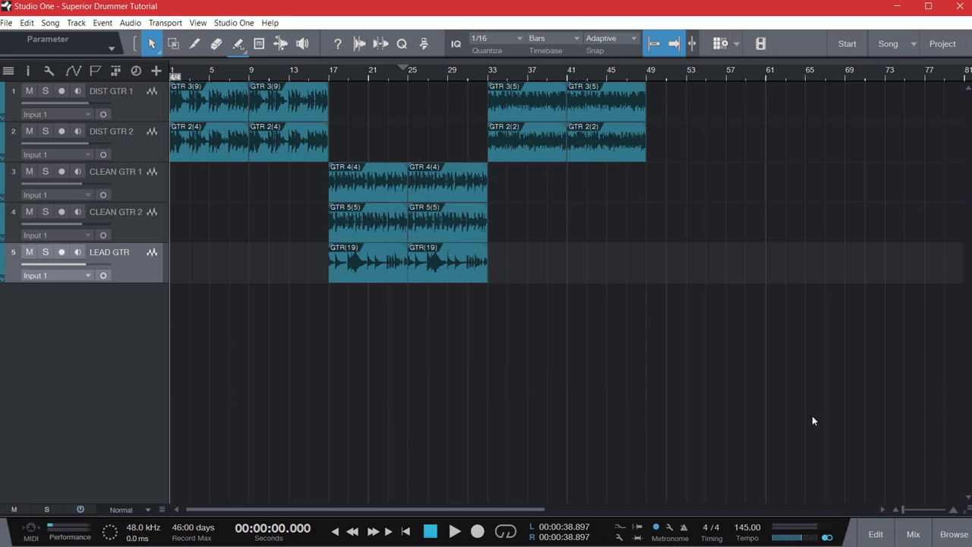
# Step: Search the available instruments for "superior"
pyautogui.click(955, 533)
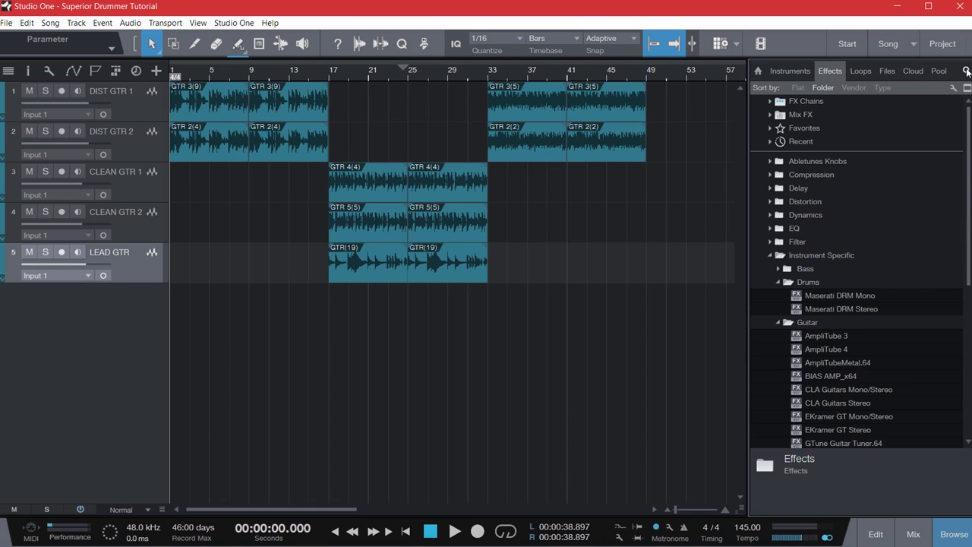
pyautogui.click(789, 71)
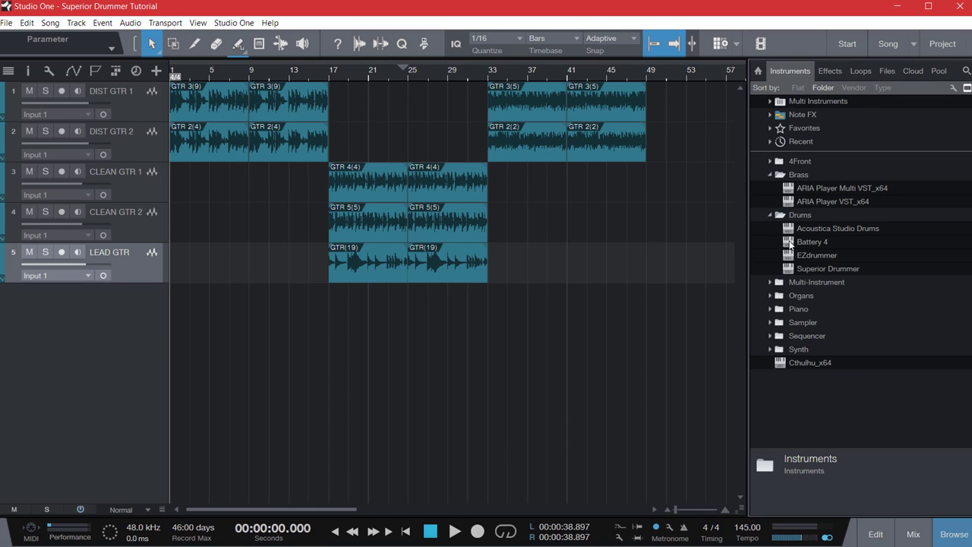
pyautogui.click(967, 70)
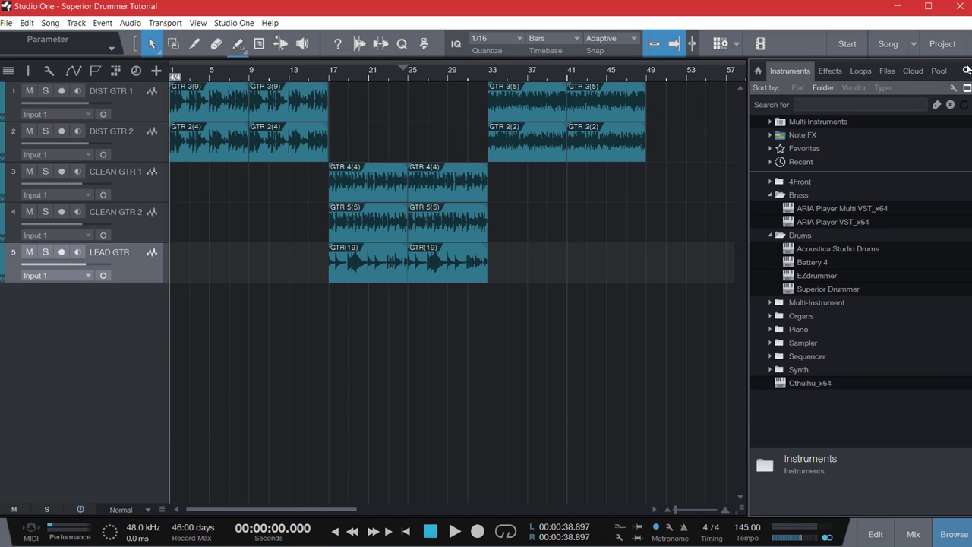
pyautogui.write('superior')
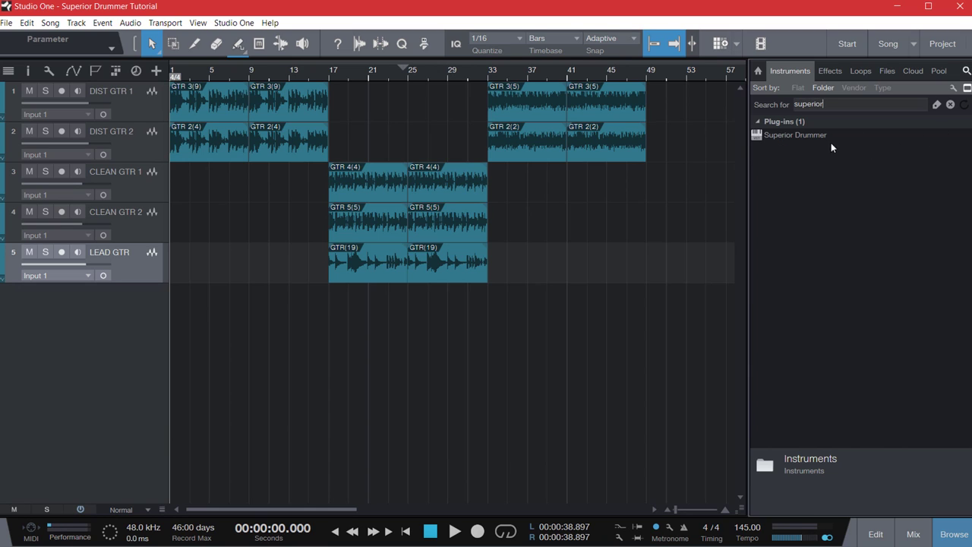
# Step: Add Superior Drummer as a new instrument track below LEAD GTR and rename the track DRUMS
pyautogui.moveTo(831, 137); pyautogui.dragTo(75, 338)
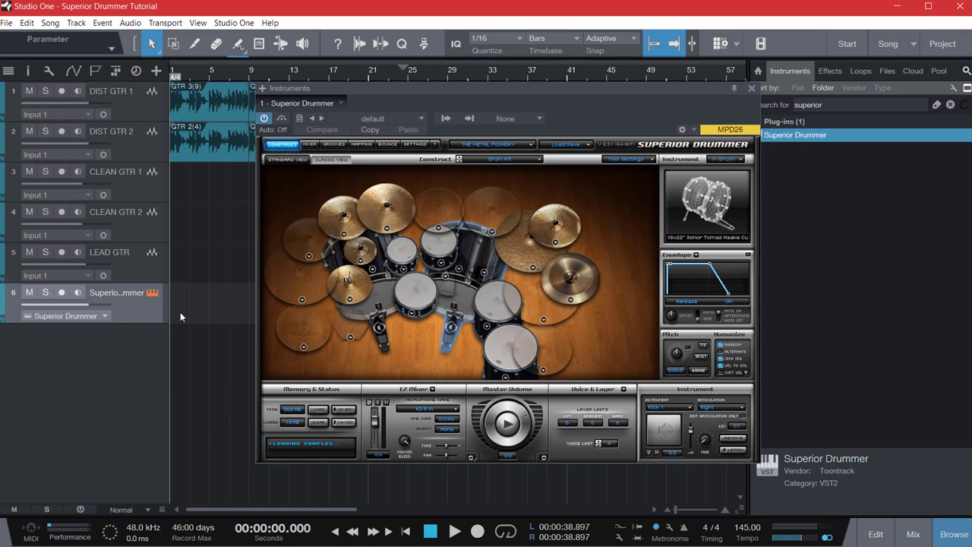
pyautogui.doubleClick(97, 295)
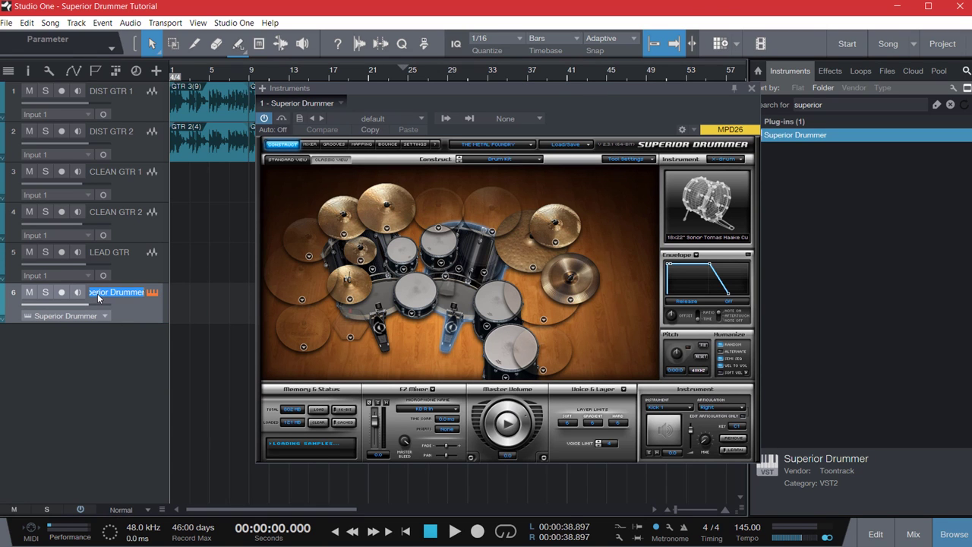
pyautogui.write('DRUMS')
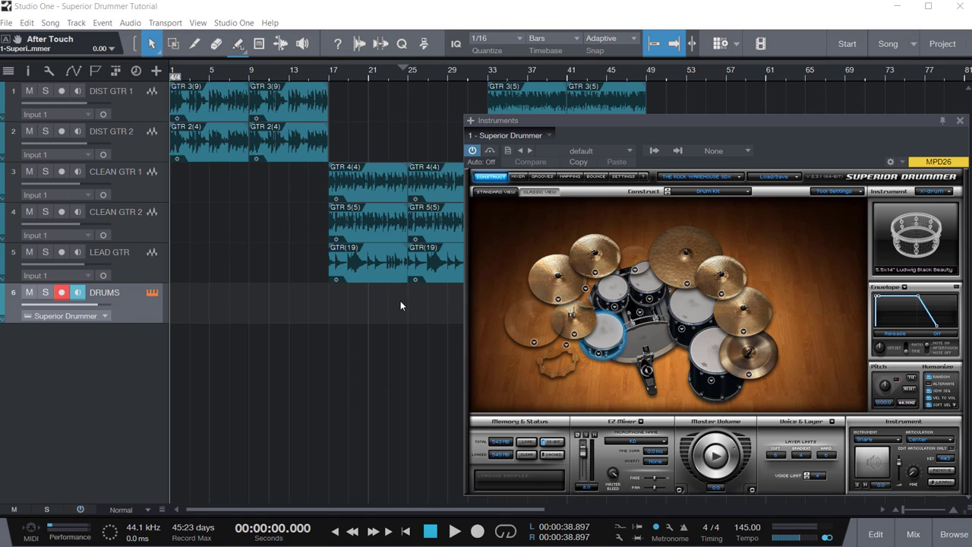
# Step: Create a short clip at bar 9 on the DRUMS track and place two sixteenth notes in it
pyautogui.doubleClick(258, 302)
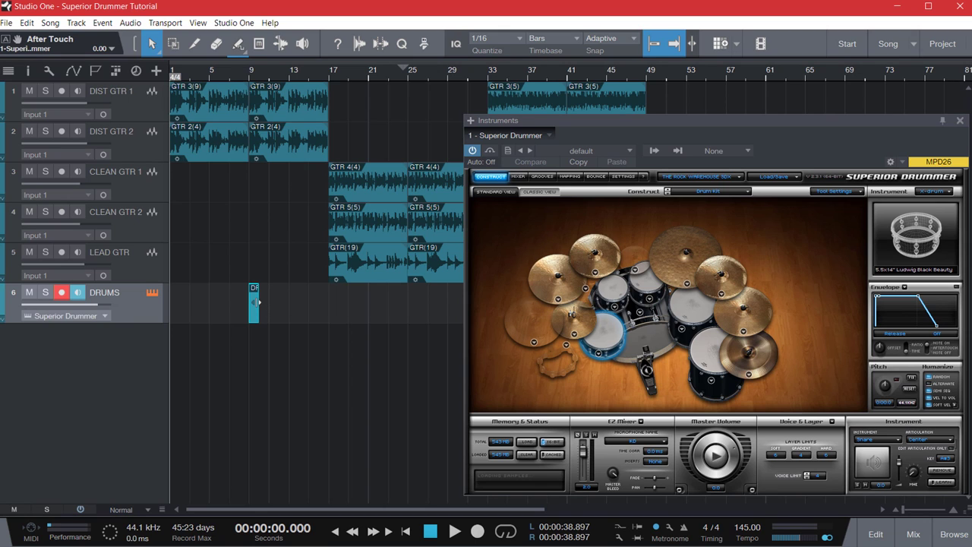
pyautogui.doubleClick(254, 305)
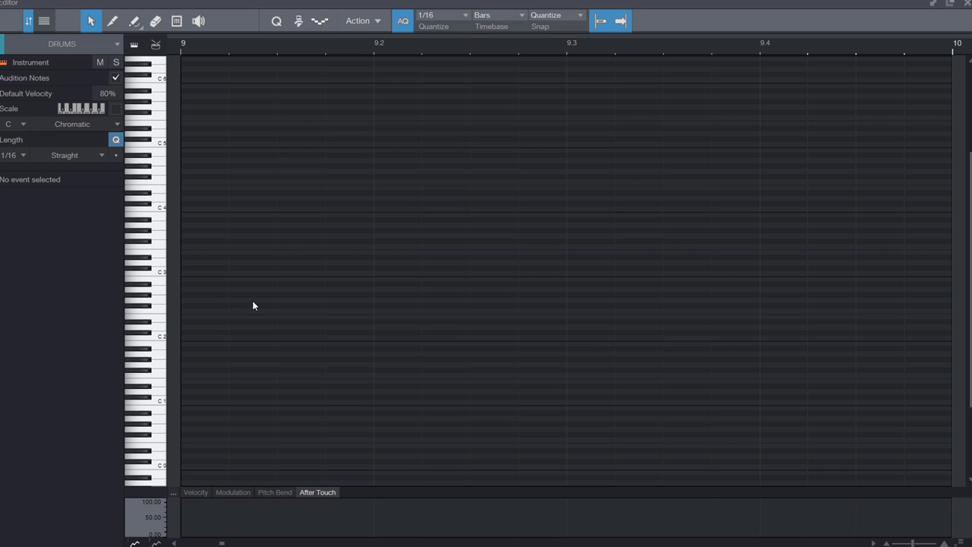
pyautogui.doubleClick(284, 342)
pyautogui.doubleClick(452, 334)
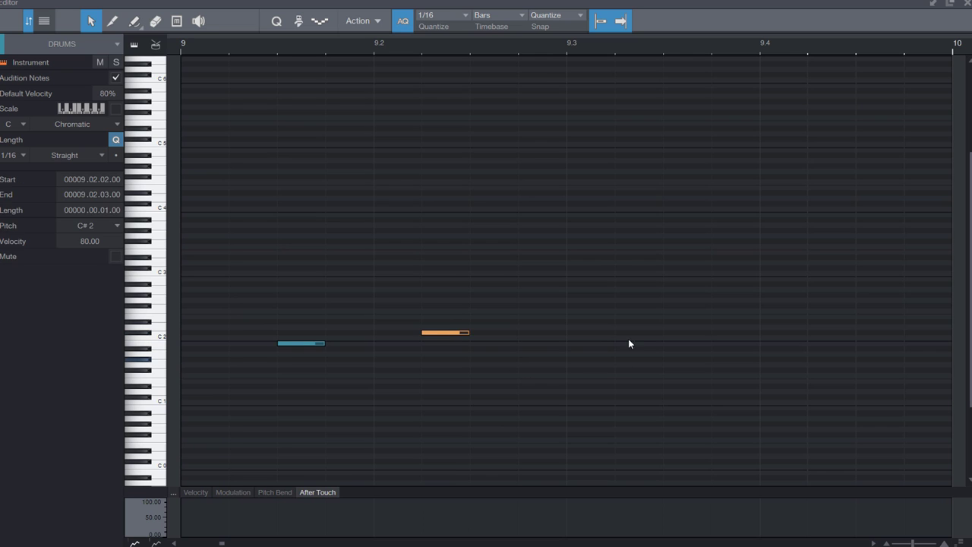
# Step: Delete both notes from the bar 9 clip and close the note editor
pyautogui.moveTo(615, 308); pyautogui.dragTo(252, 392)
pyautogui.press('Delete')
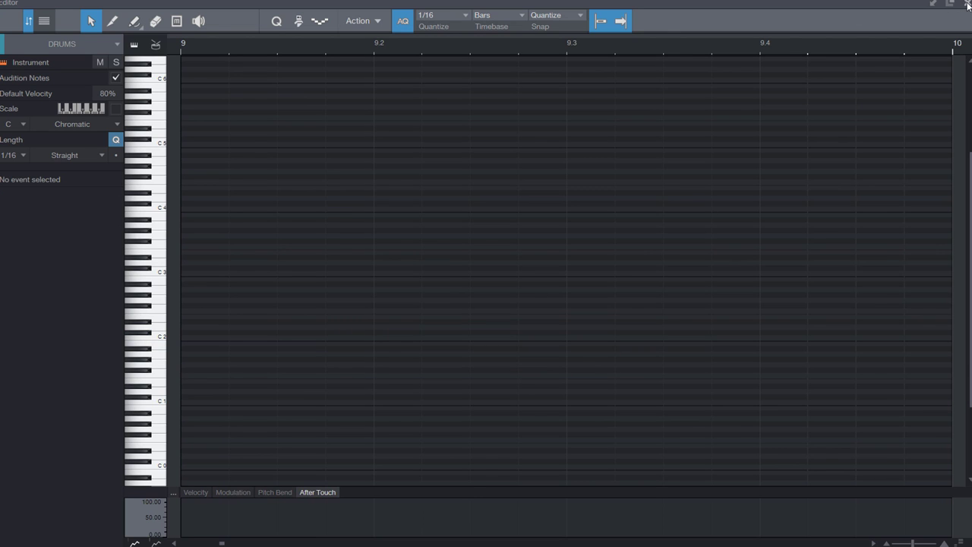
pyautogui.click(965, 4)
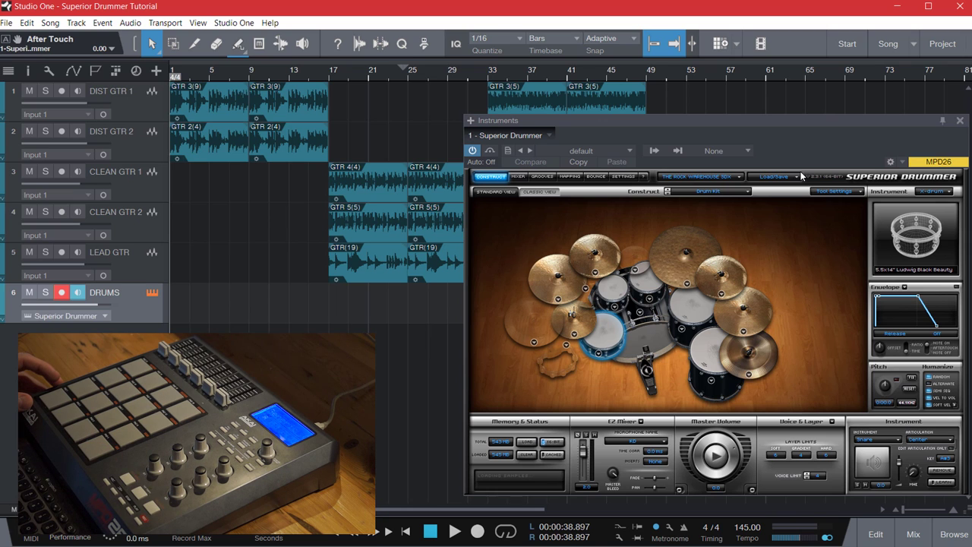
# Step: Load the saved project Rock Kit.s20 from the Presets folder into Superior Drummer
pyautogui.click(795, 178)
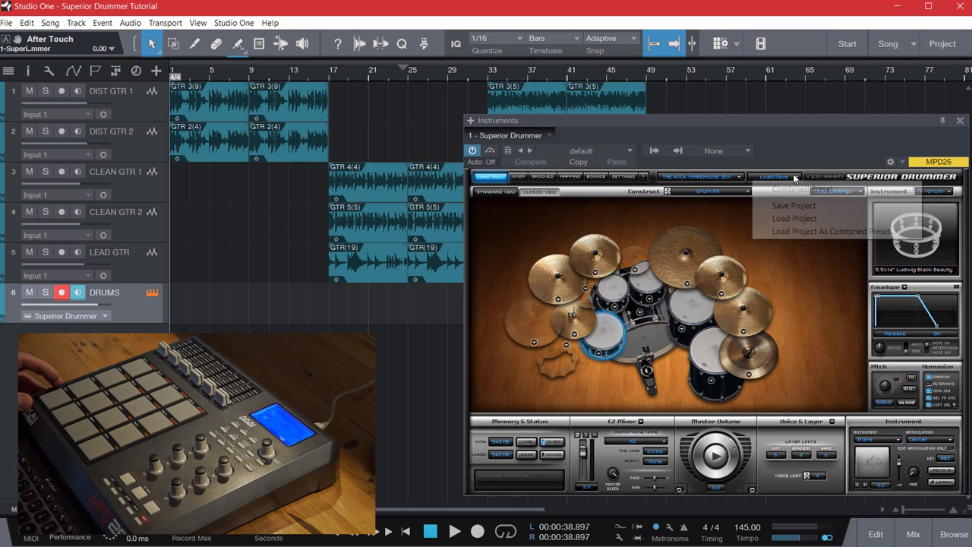
pyautogui.click(795, 218)
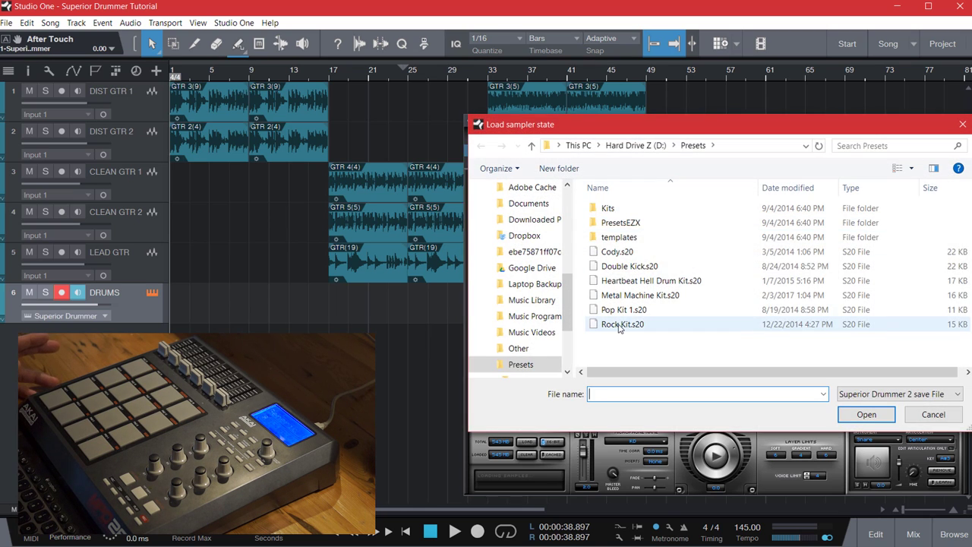
pyautogui.click(623, 324)
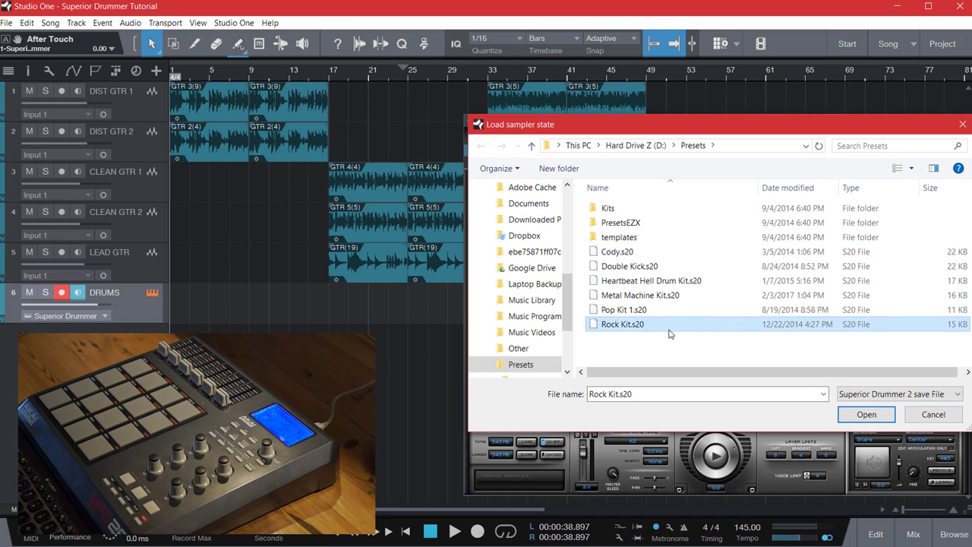
pyautogui.click(872, 416)
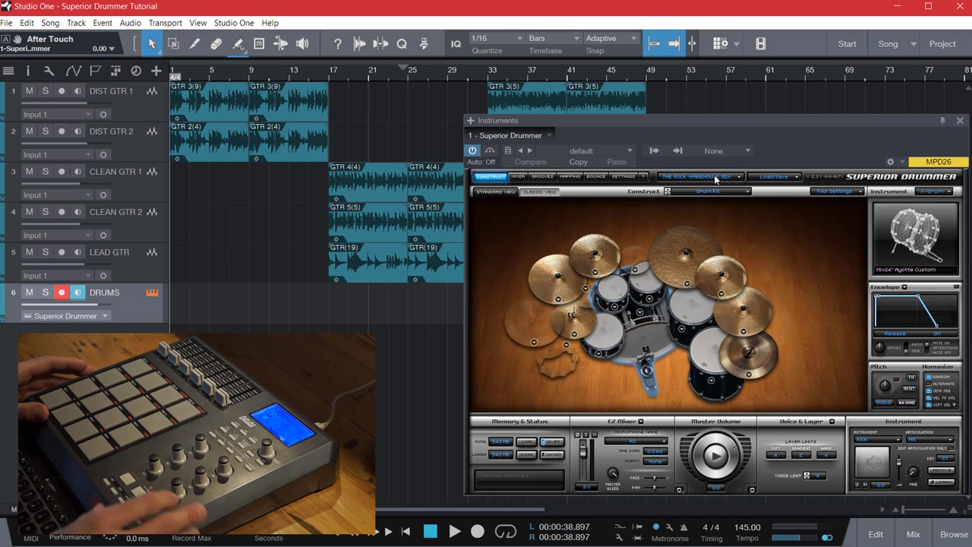
# Step: Use Learn to assign a controller pad to the kick drum, and select the snare drum in the kit
pyautogui.click(616, 337)
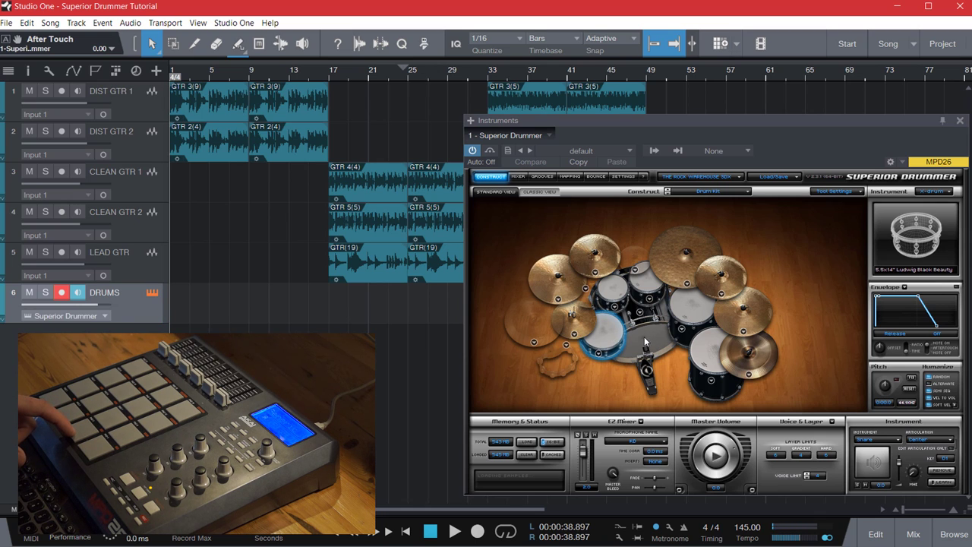
pyautogui.click(645, 343)
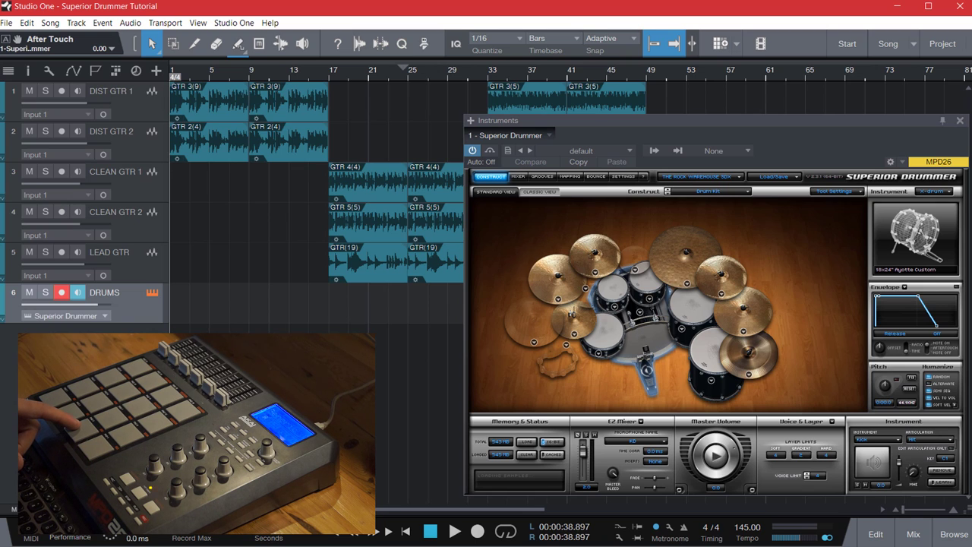
pyautogui.click(942, 482)
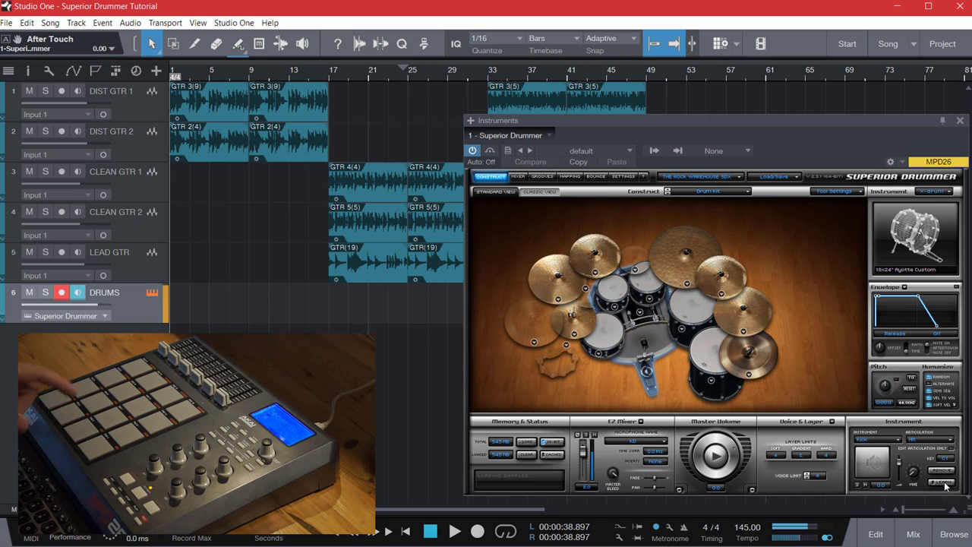
pyautogui.click(607, 329)
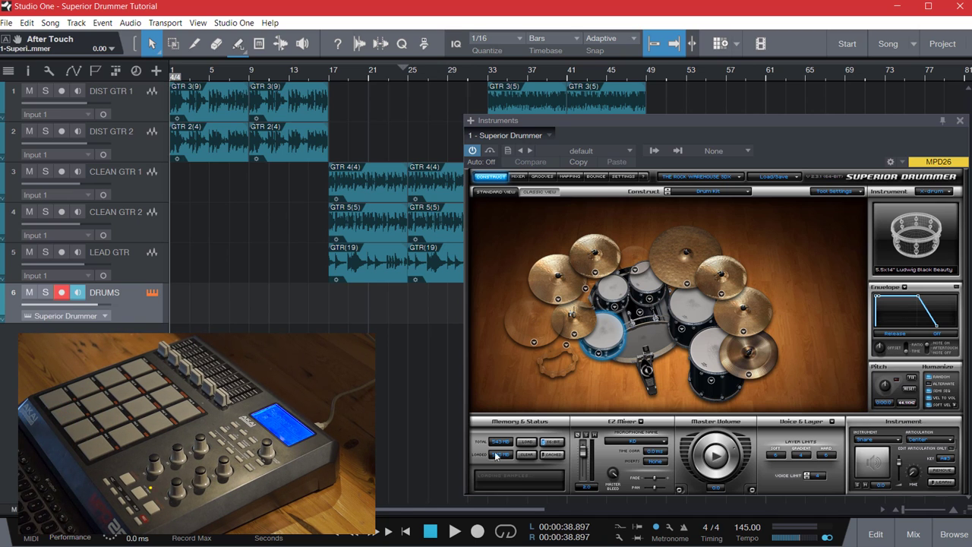
# Step: Record a drum performance on the DRUMS track from the start of the song to about bar 17
pyautogui.click(451, 531)
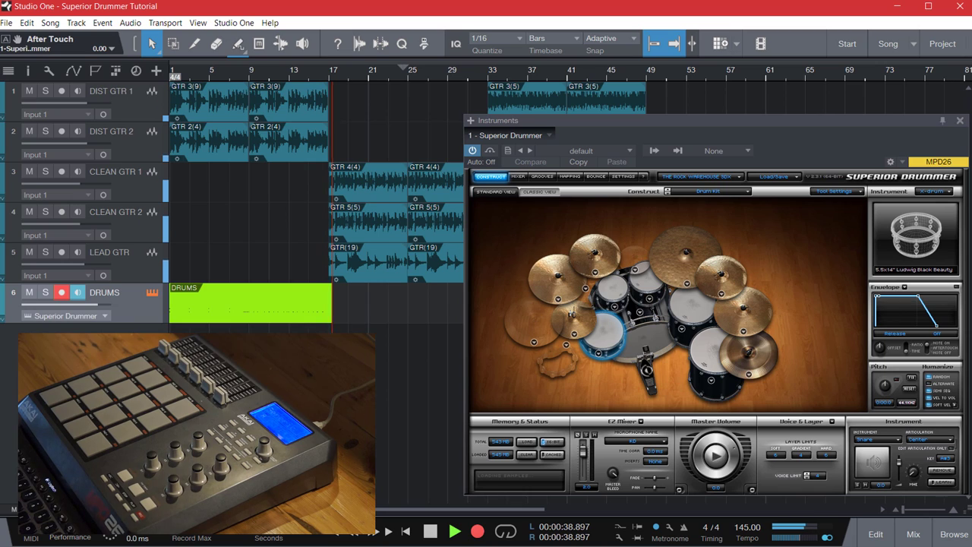
pyautogui.press('space')
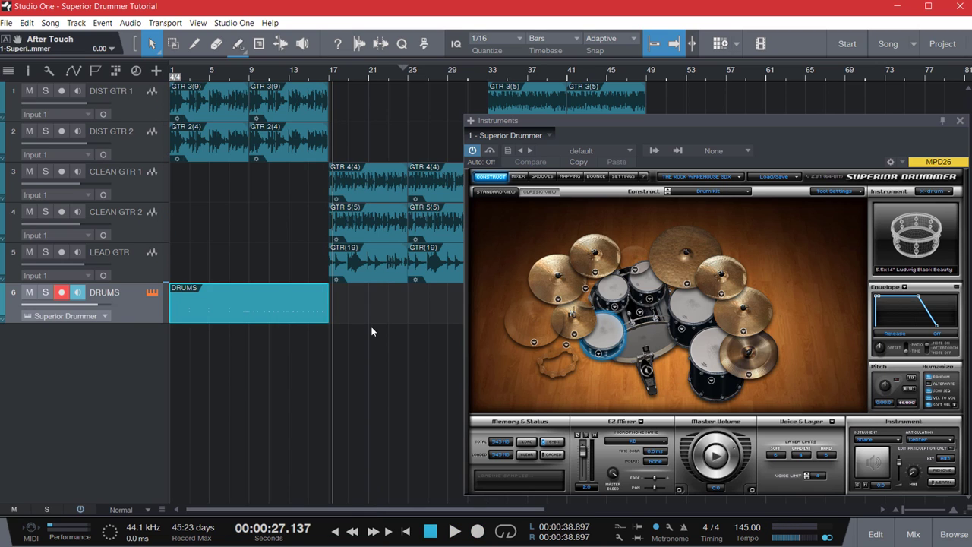
# Step: Open the recorded DRUMS clip in the note editor and look over its notes from bar 1 to 17
pyautogui.doubleClick(319, 311)
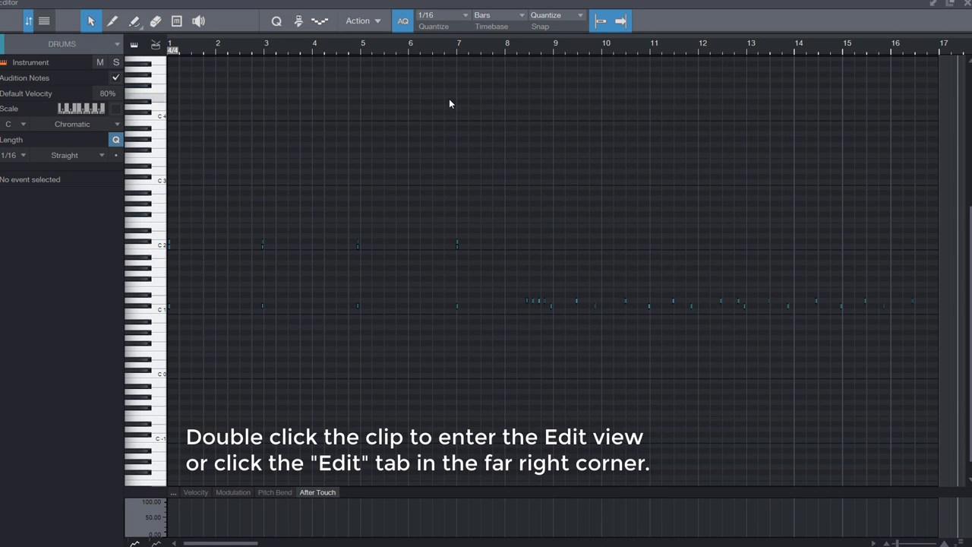
pyautogui.scroll(3, 219, 55)
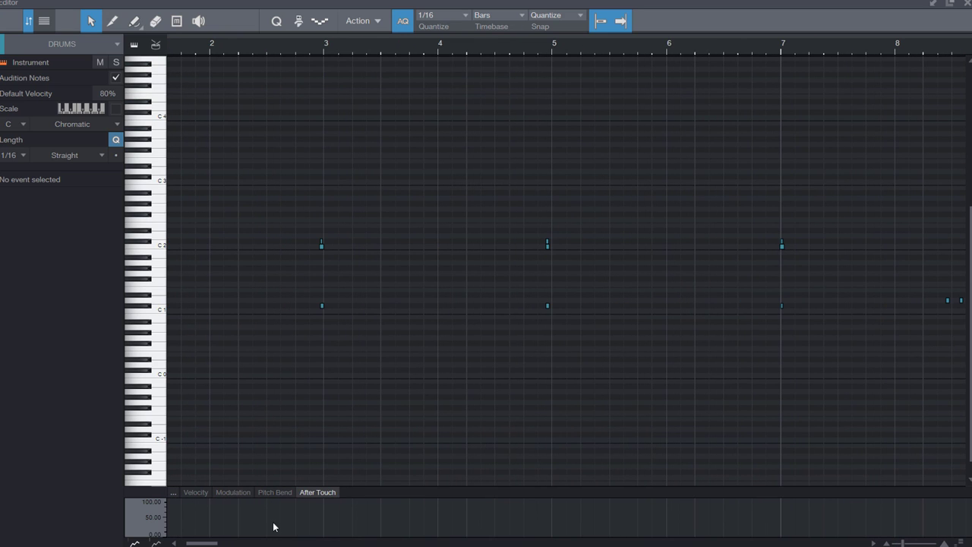
pyautogui.hscroll(-2, 254, 539)
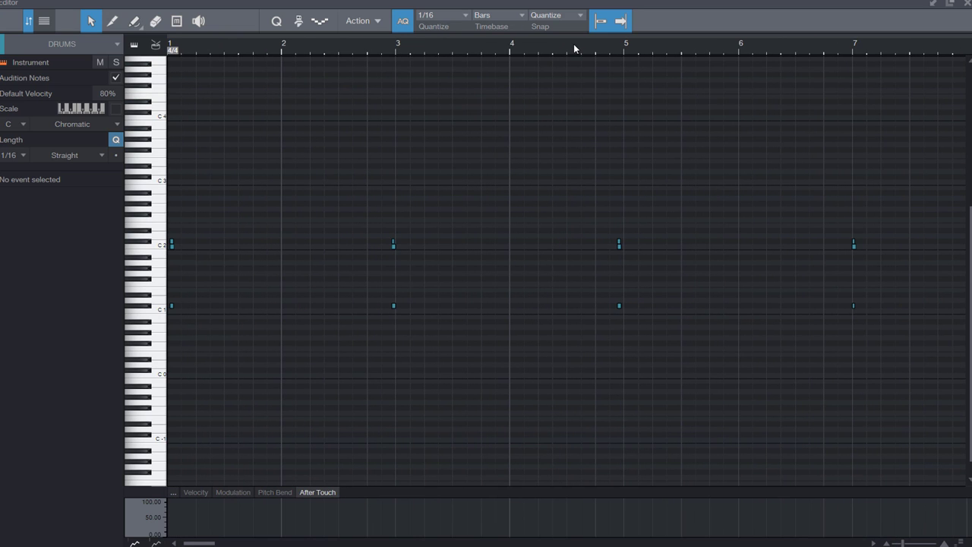
pyautogui.scroll(-5, 574, 43)
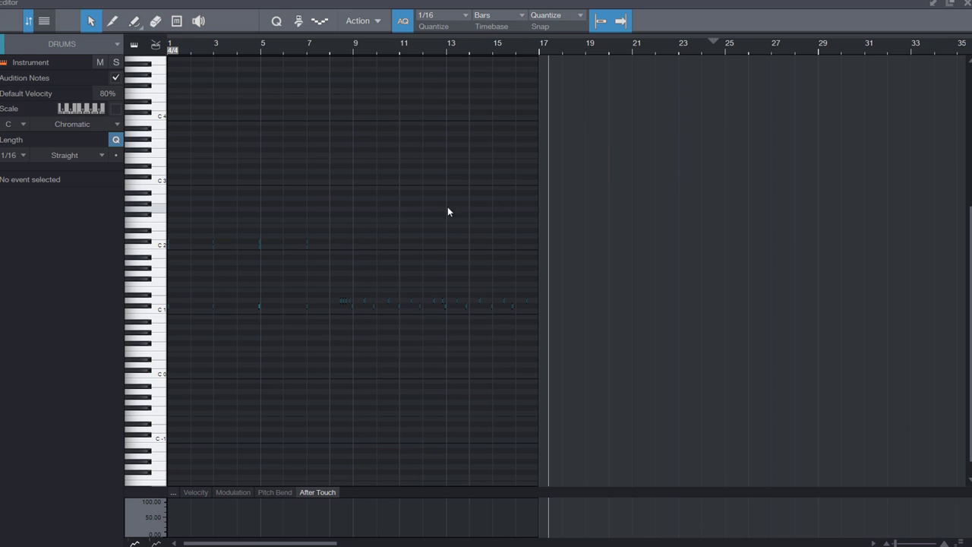
pyautogui.scroll(5, 180, 49)
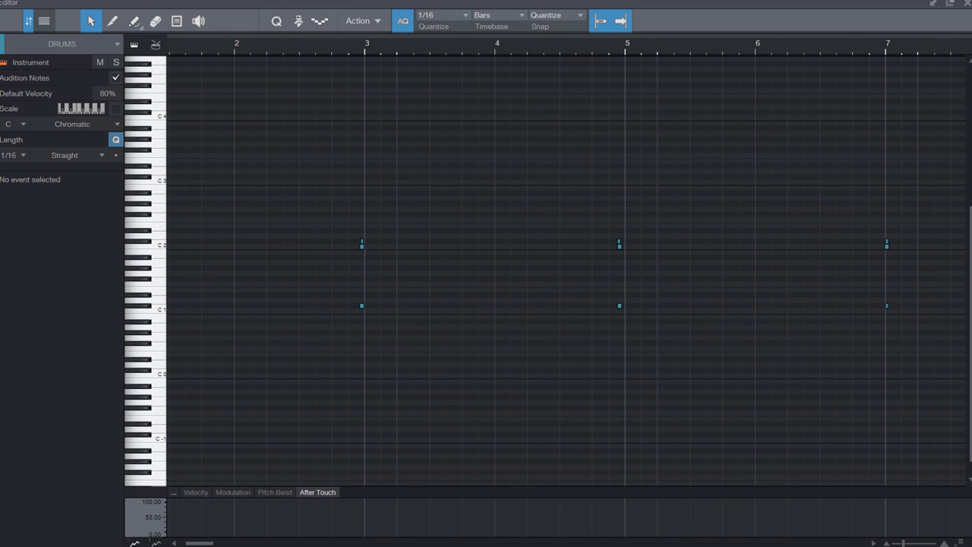
# Step: Select the crash and kick notes at bars 1, 3, 5 and 7 and quantize them to 1/4
pyautogui.moveTo(916, 208); pyautogui.dragTo(166, 342)
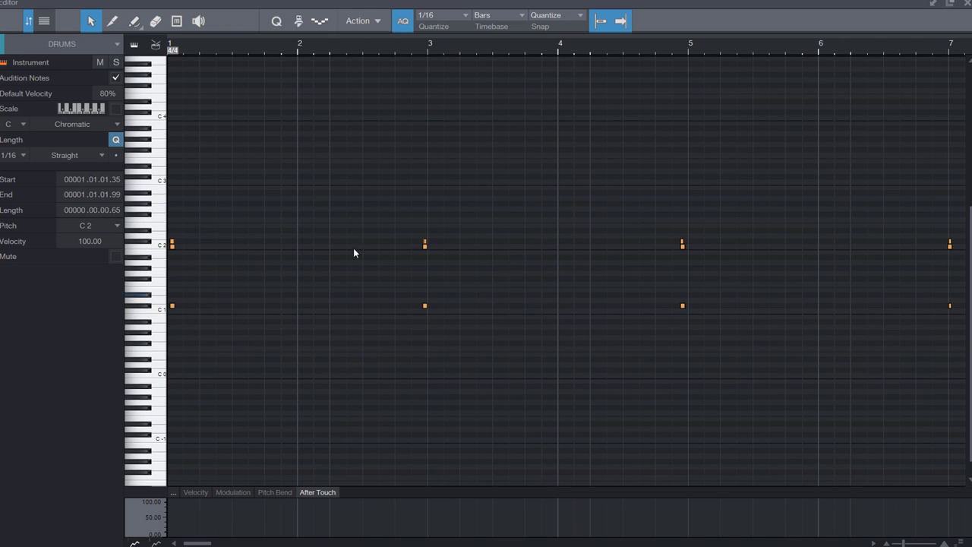
pyautogui.click(451, 14)
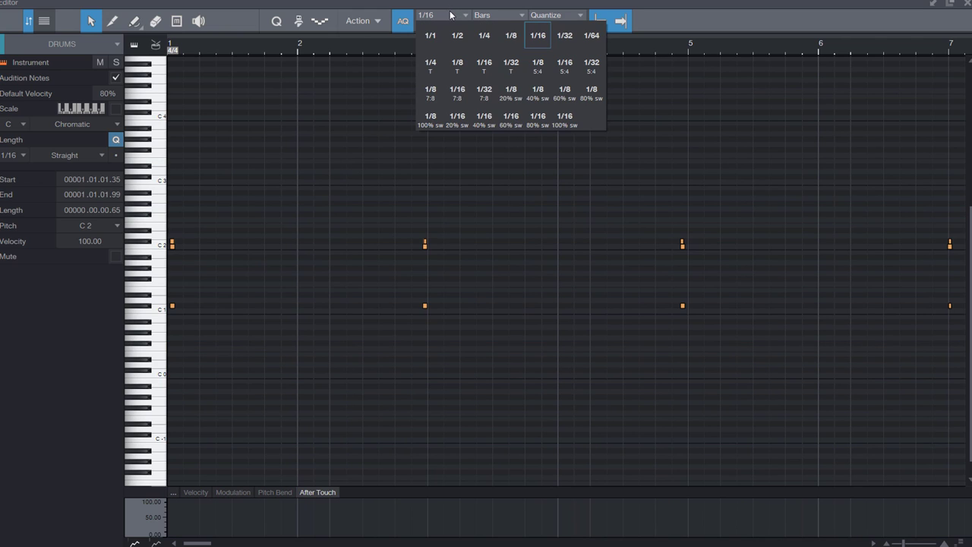
pyautogui.click(797, 2)
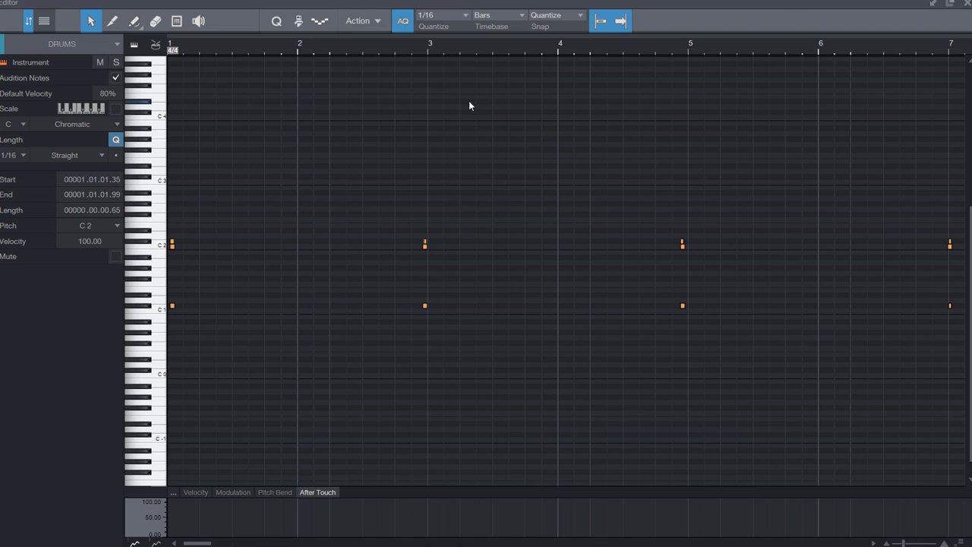
pyautogui.click(445, 20)
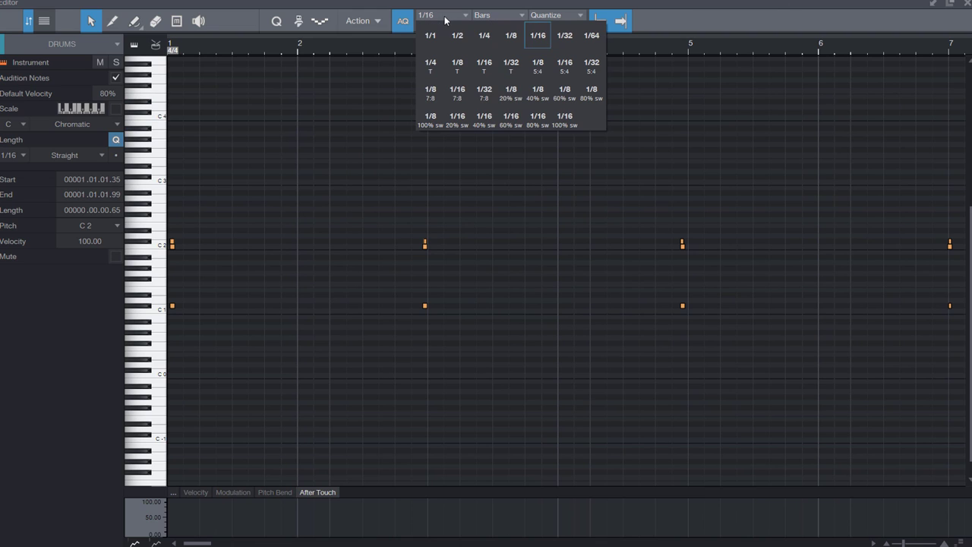
pyautogui.click(484, 38)
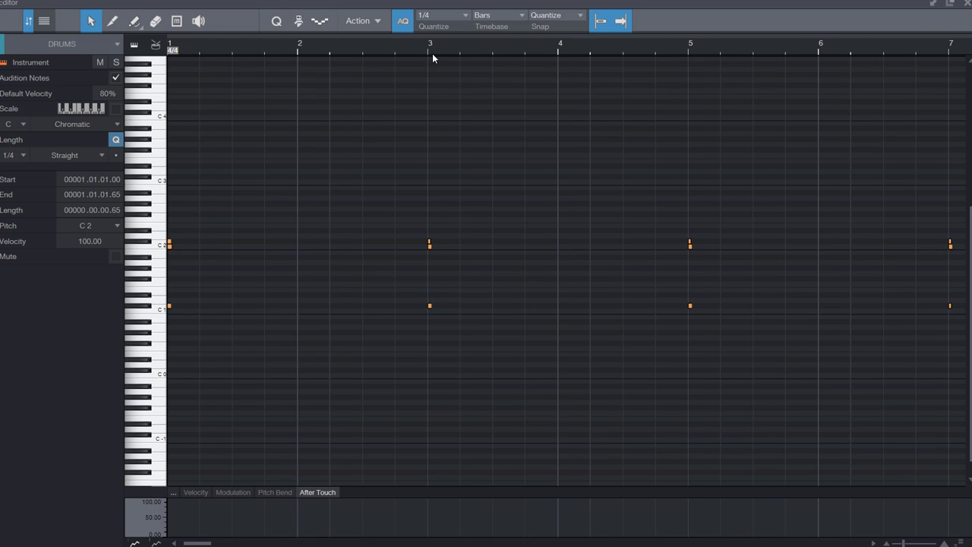
# Step: Select all notes from bar 8 onward and shift them together so the first note starts at 8.3, then dismiss the Superior Drummer window
pyautogui.hotkey('shift', 'f')
pyautogui.moveTo(435, 48); pyautogui.dragTo(542, 51)
pyautogui.moveTo(454, 232); pyautogui.dragTo(578, 334)
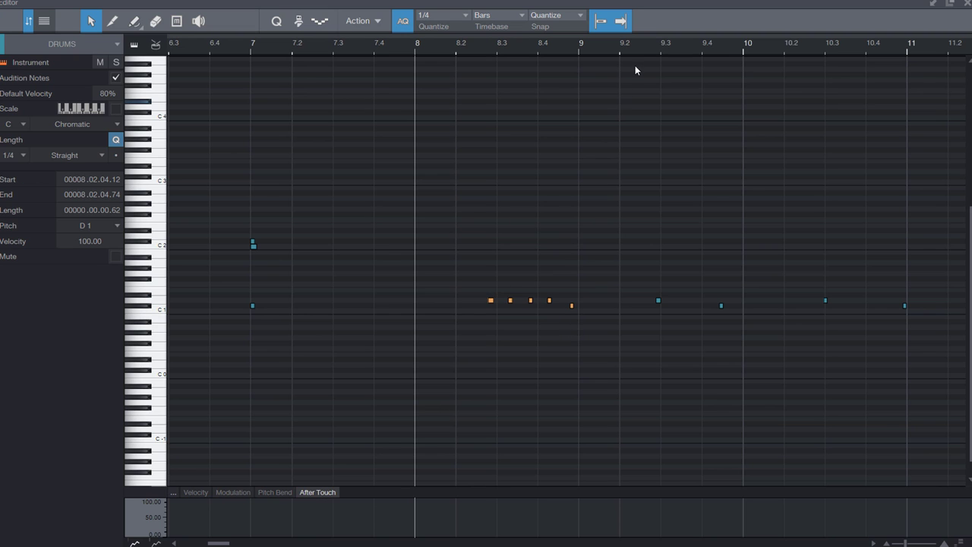
pyautogui.press('w')
pyautogui.press('w')
pyautogui.press('w')
pyautogui.moveTo(548, 243); pyautogui.dragTo(310, 362)
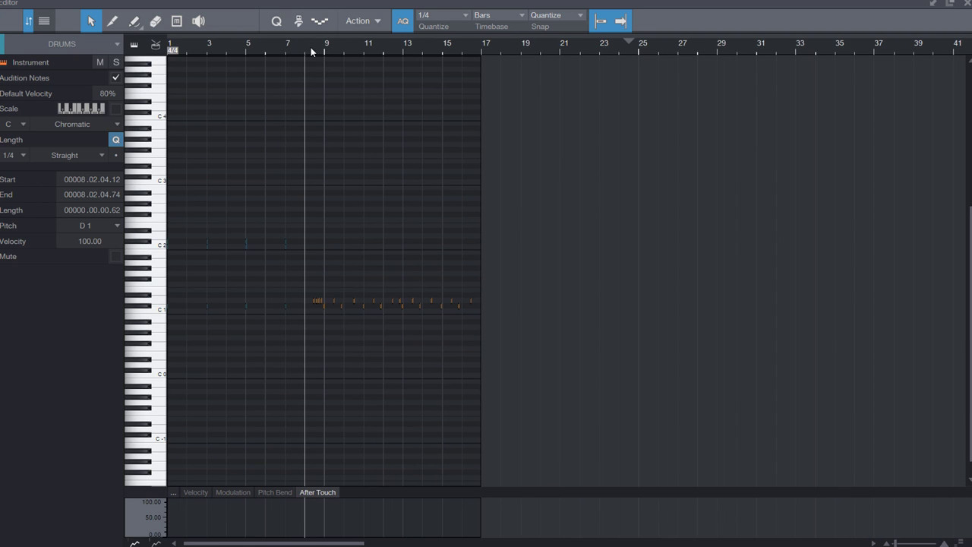
pyautogui.press('e')
pyautogui.press('e')
pyautogui.press('e')
pyautogui.press('e')
pyautogui.press('e')
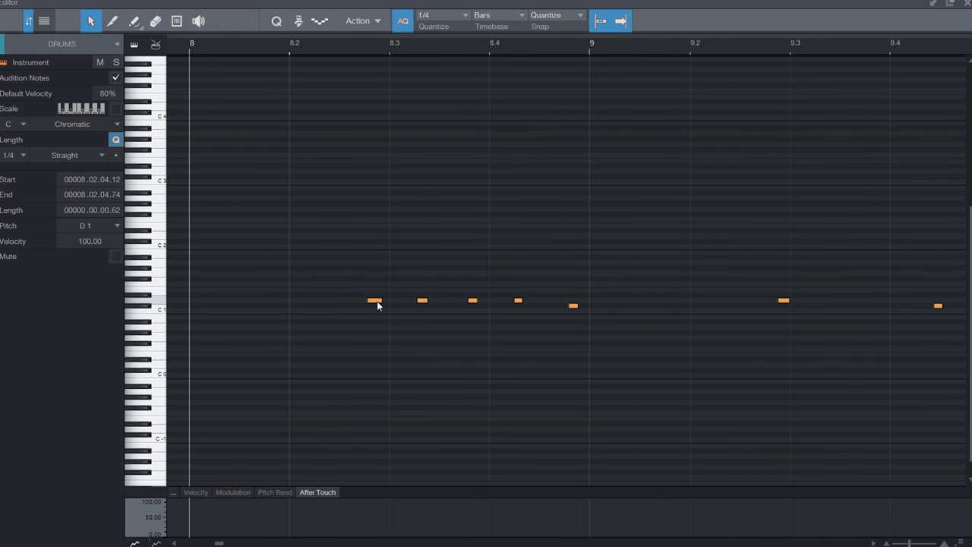
pyautogui.moveTo(378, 304); pyautogui.dragTo(396, 303)
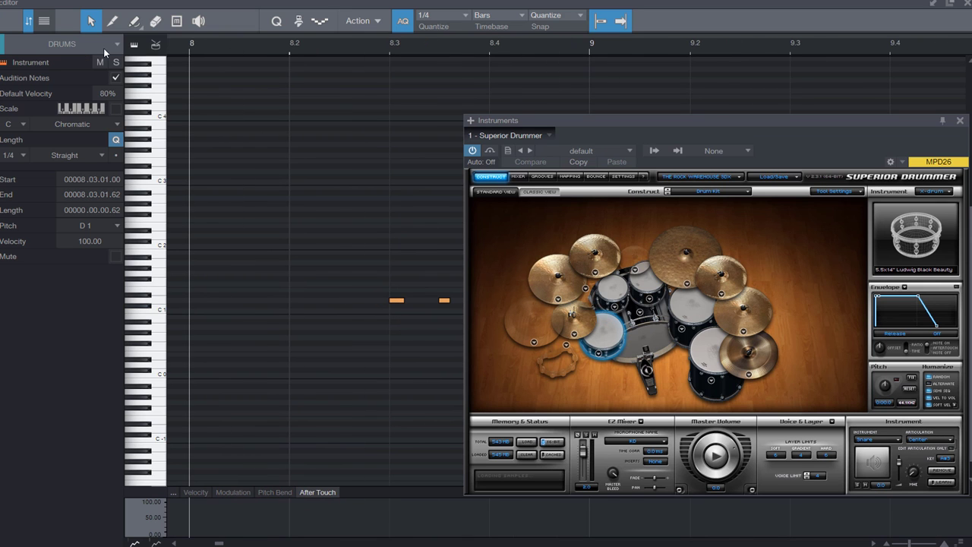
pyautogui.click(961, 120)
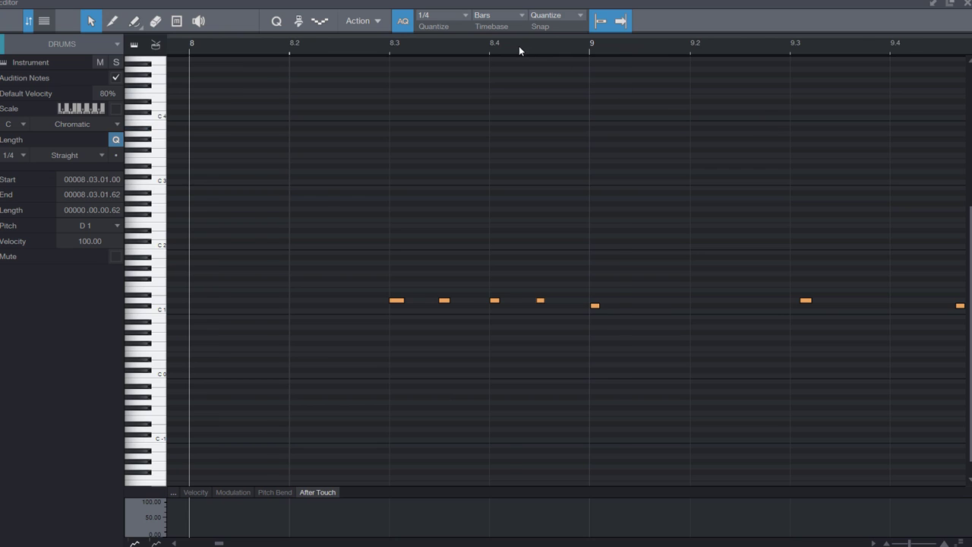
# Step: Quantize the selected notes from bar 8 onward to 1/8
pyautogui.press('w')
pyautogui.press('w')
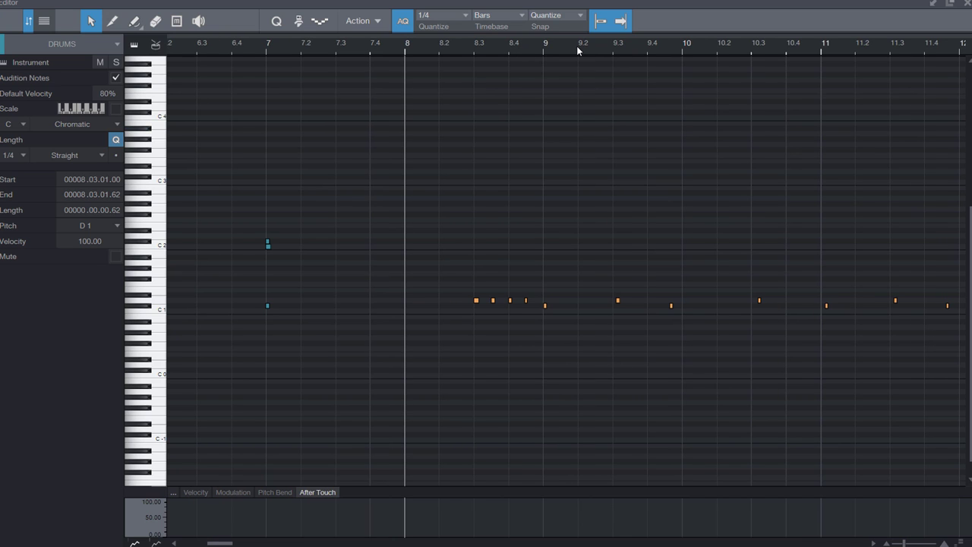
pyautogui.press('q')
pyautogui.press('e')
pyautogui.click(456, 21)
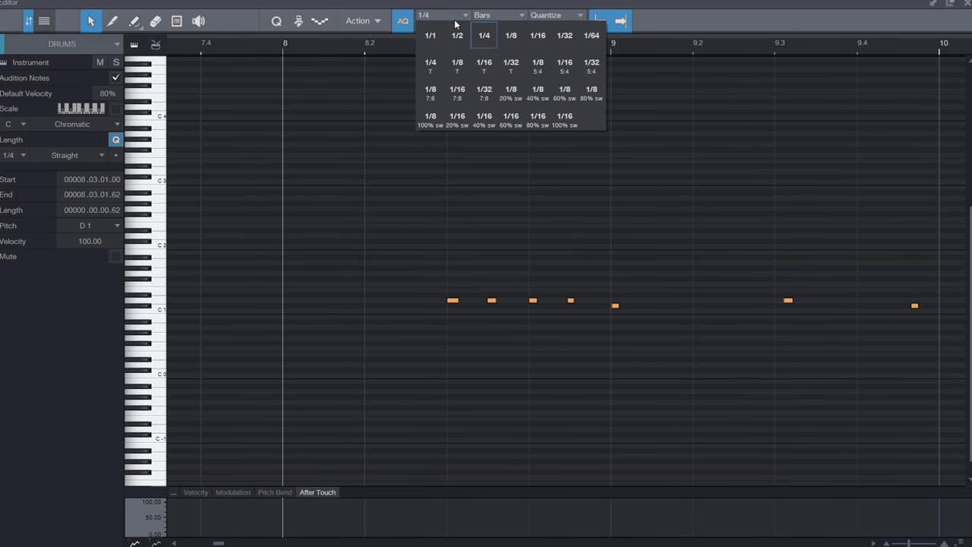
pyautogui.click(512, 36)
# Step: Play the quantized notes from bar 8 to the end of the clip and close the note editor
pyautogui.press('w')
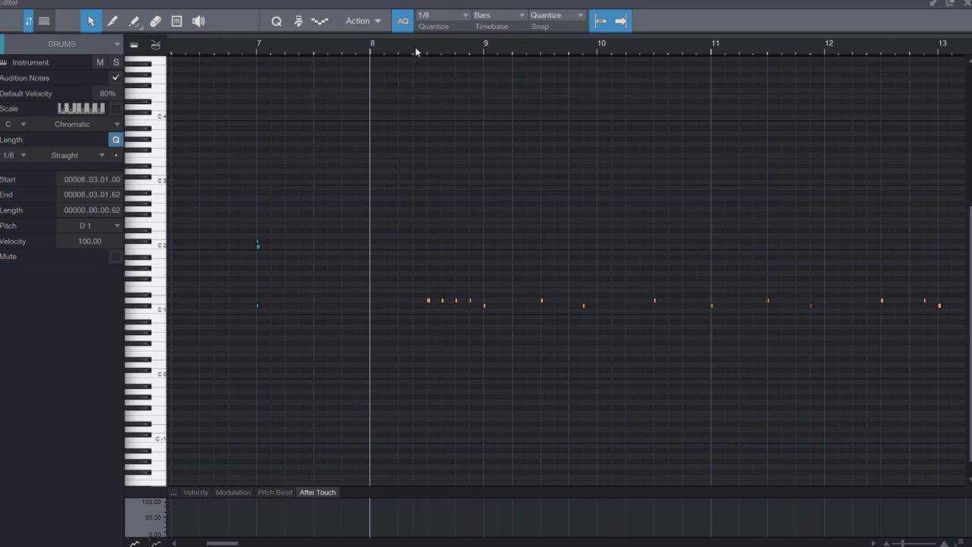
pyautogui.press('space')
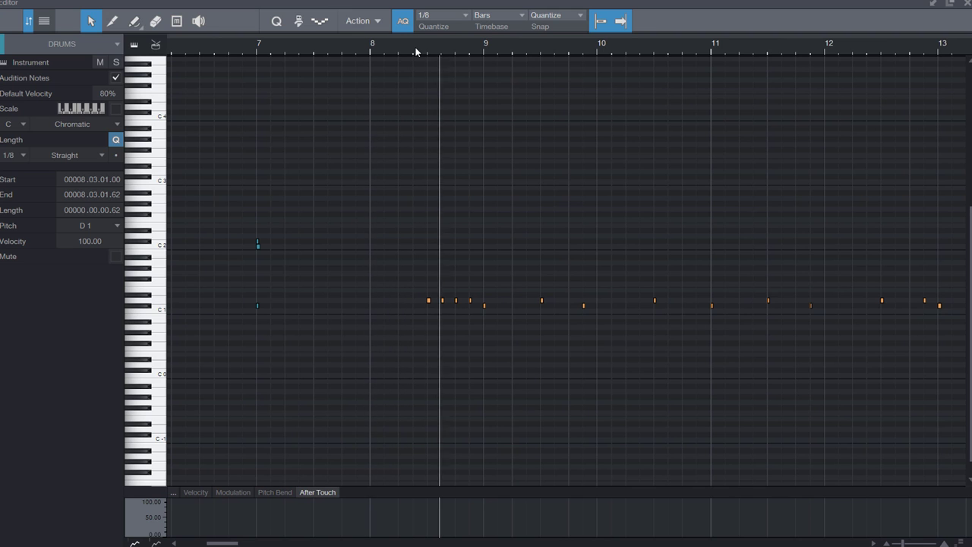
pyautogui.press('w')
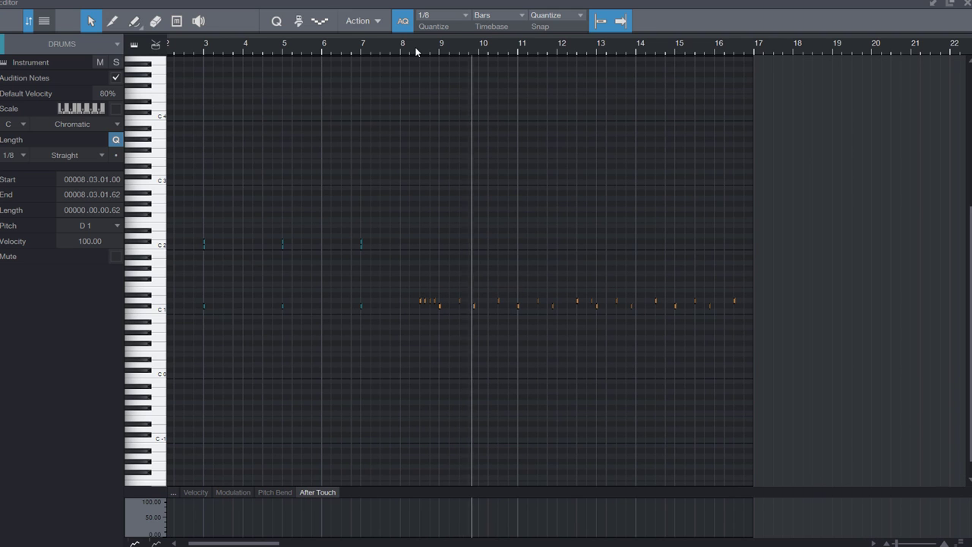
pyautogui.press('e')
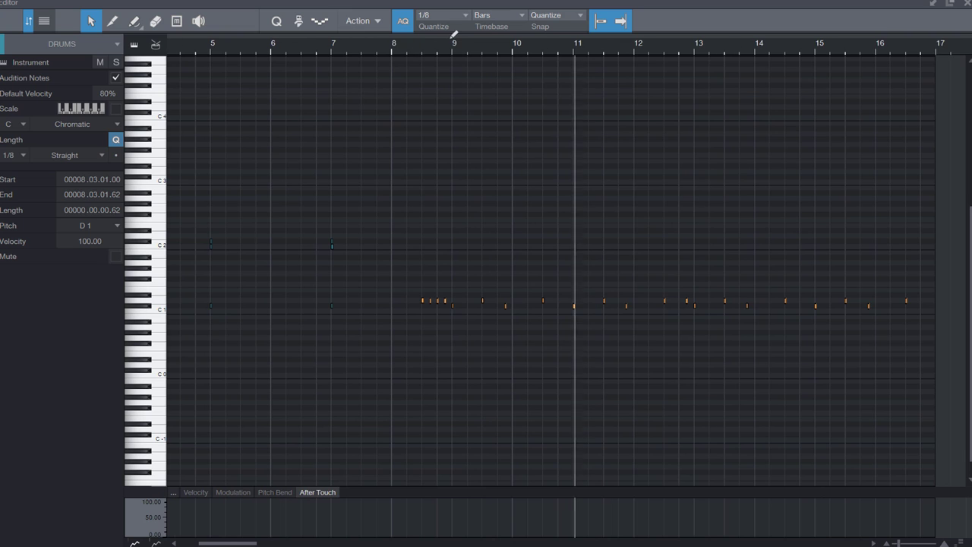
pyautogui.press('e')
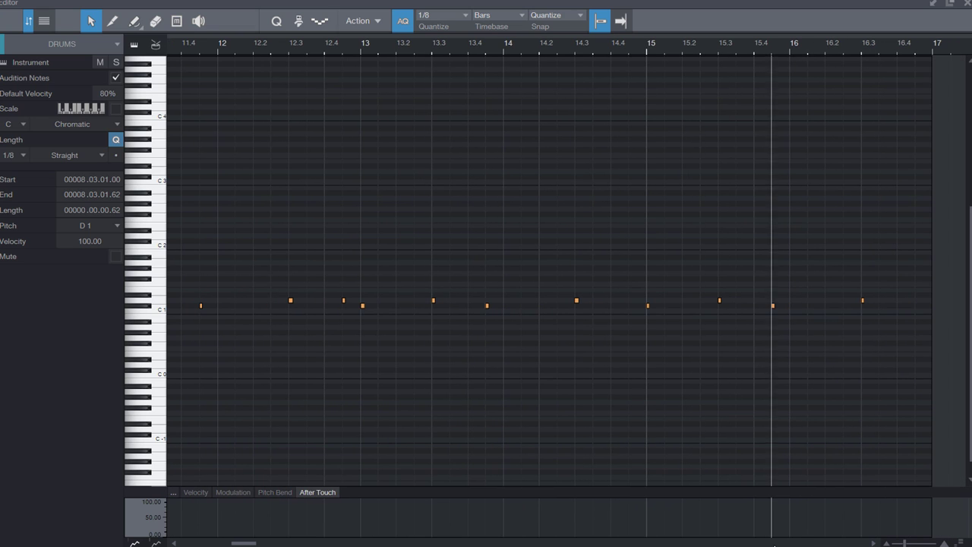
pyautogui.moveTo(696, 54); pyautogui.dragTo(812, 26)
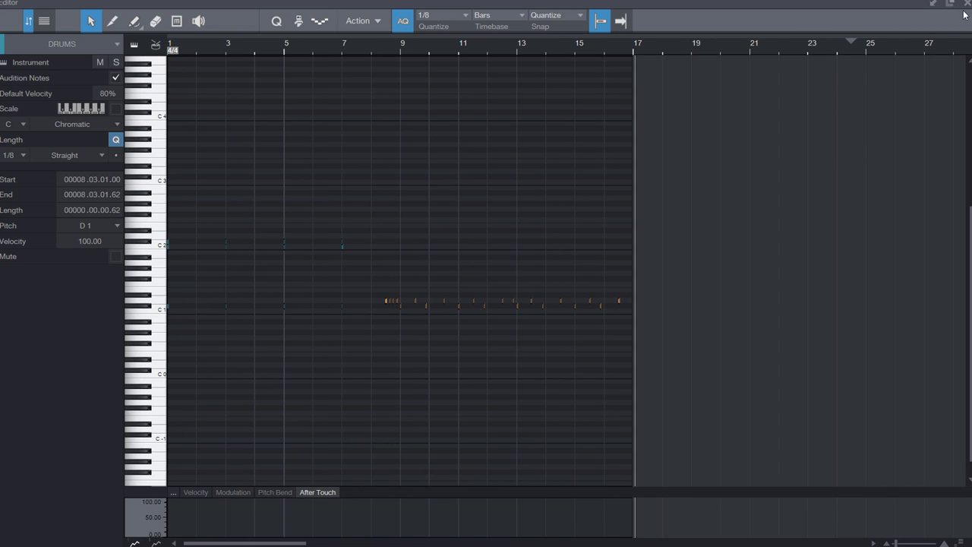
pyautogui.press('F2')
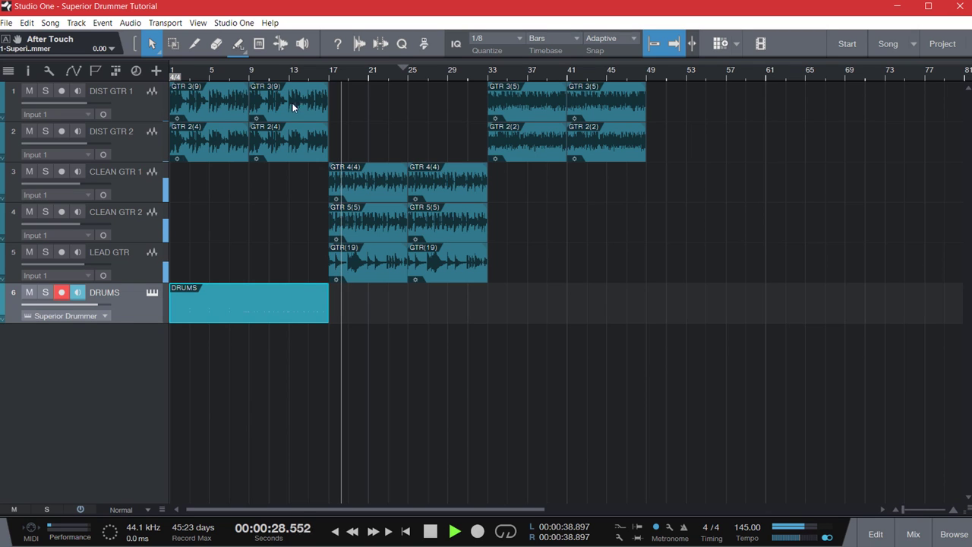
# Step: Play the song from about bar 8 to hear the quantized drums with the guitars
pyautogui.click(241, 70)
pyautogui.scroll(3, 241, 70)
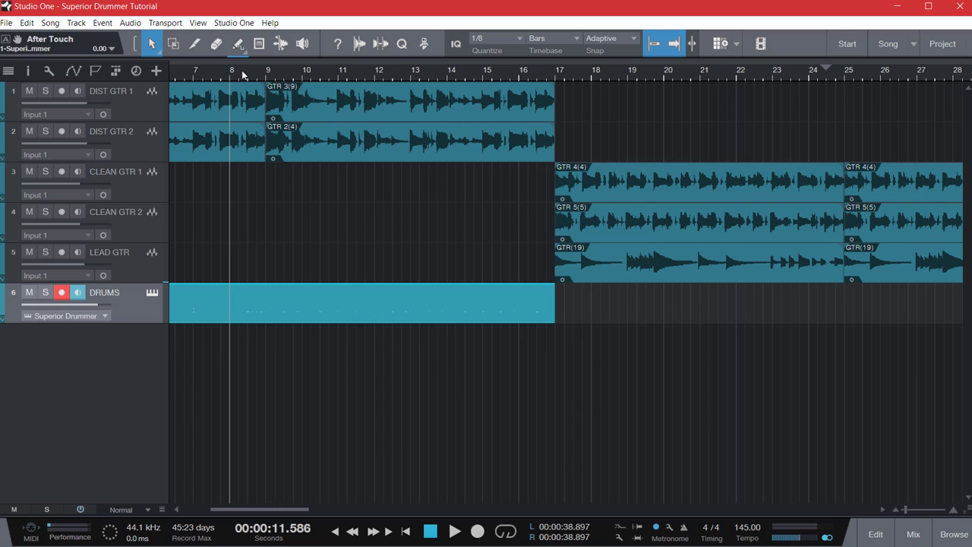
pyautogui.press('space')
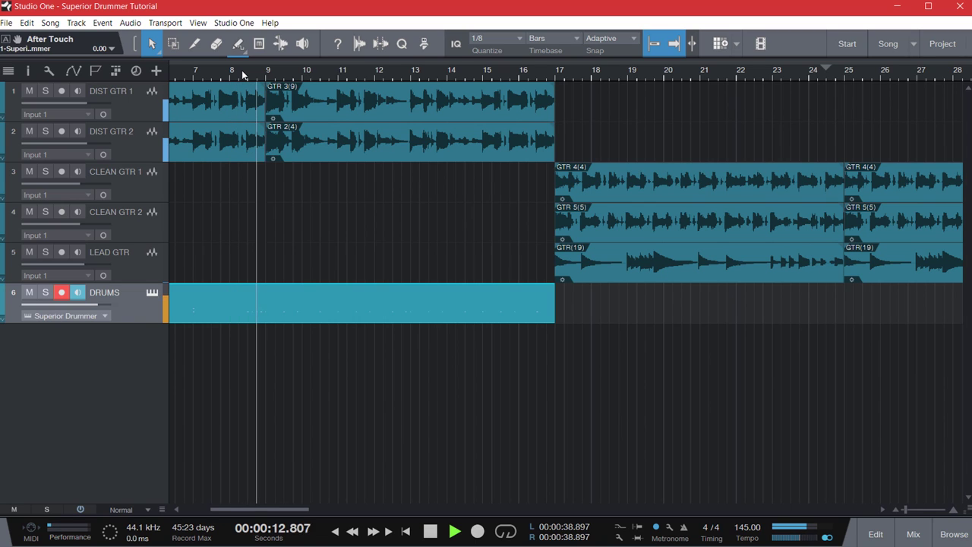
pyautogui.click(243, 72)
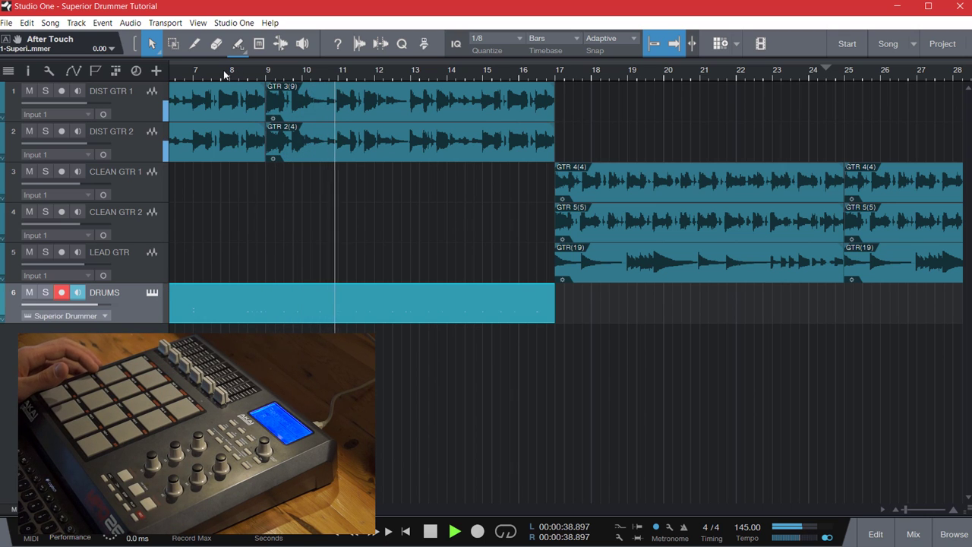
# Step: Try to record an additional drum part over the DRUMS clip starting at about bar 8
pyautogui.click(217, 72)
pyautogui.press('KP_Multiply')
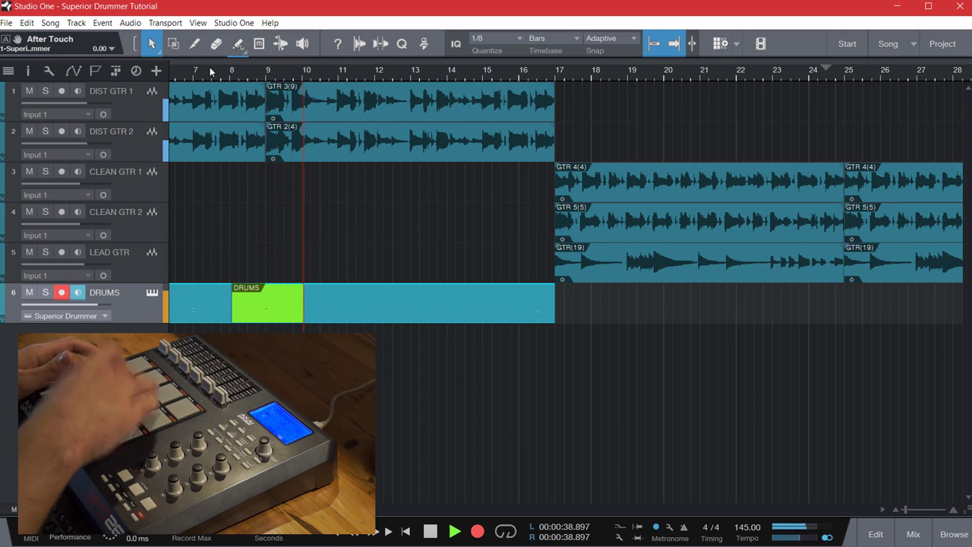
pyautogui.press('space')
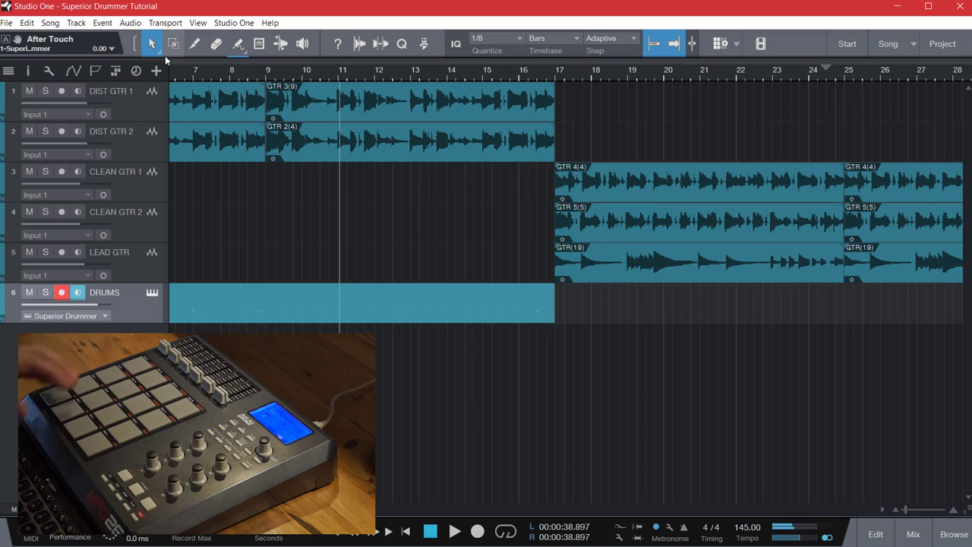
# Step: Record an additional drum part over the DRUMS clip from about bar 8 to bar 17, and play it back from bar 9
pyautogui.click(239, 72)
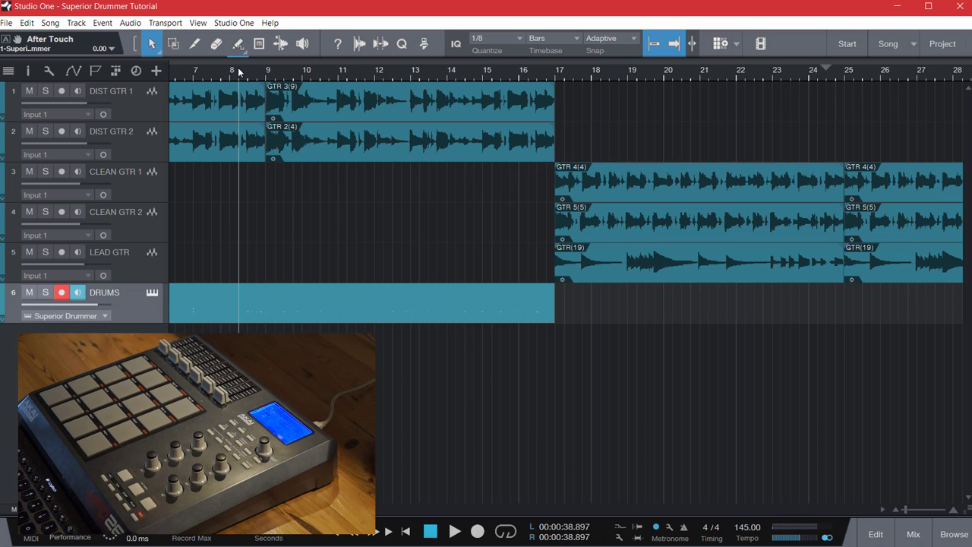
pyautogui.press('KP_Multiply')
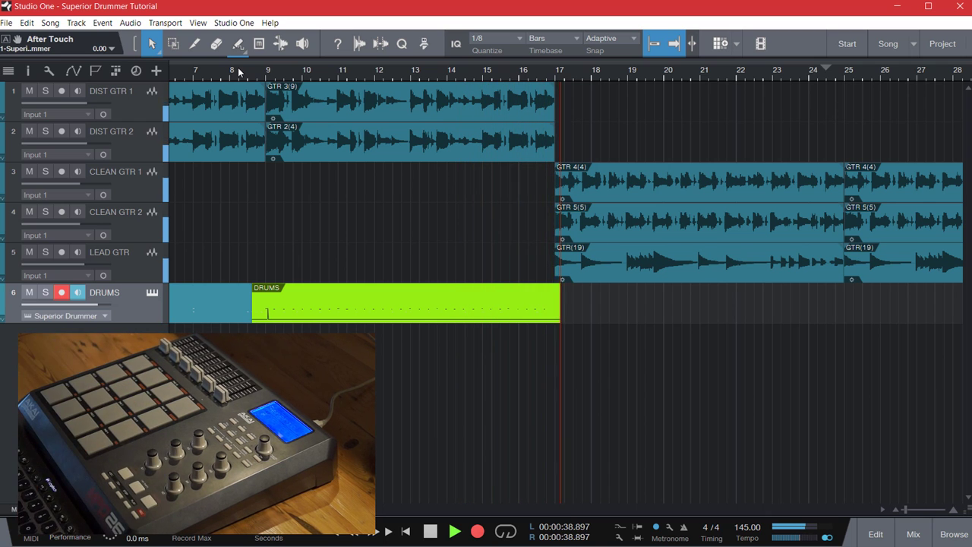
pyautogui.press('space')
pyautogui.click(265, 70)
pyautogui.press('space')
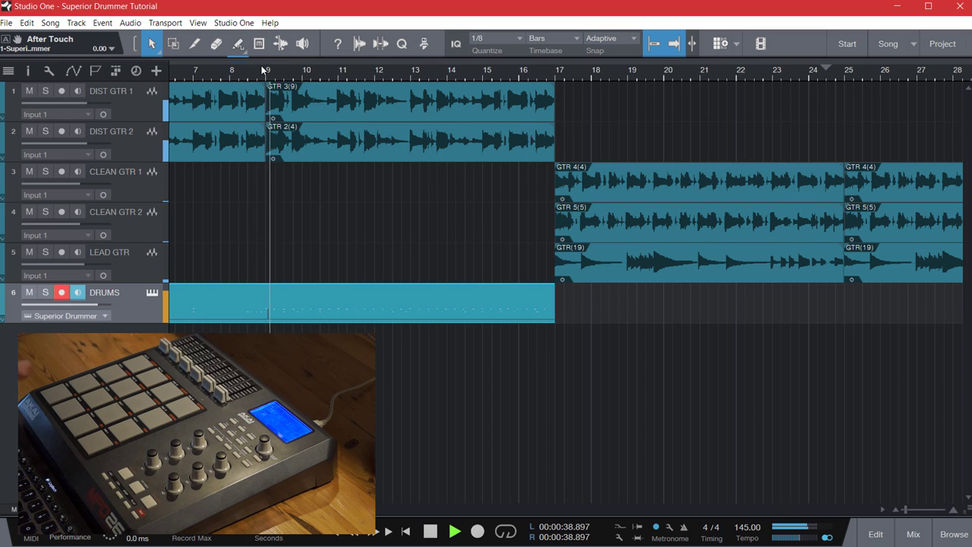
# Step: Stop playback and open the overdubbed DRUMS clip in the note editor
pyautogui.doubleClick(375, 310)
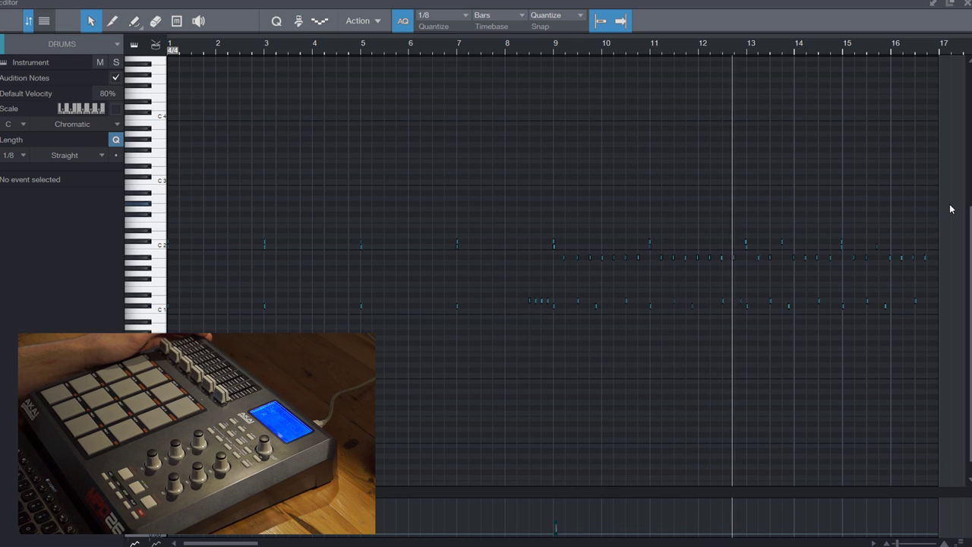
pyautogui.click(966, 6)
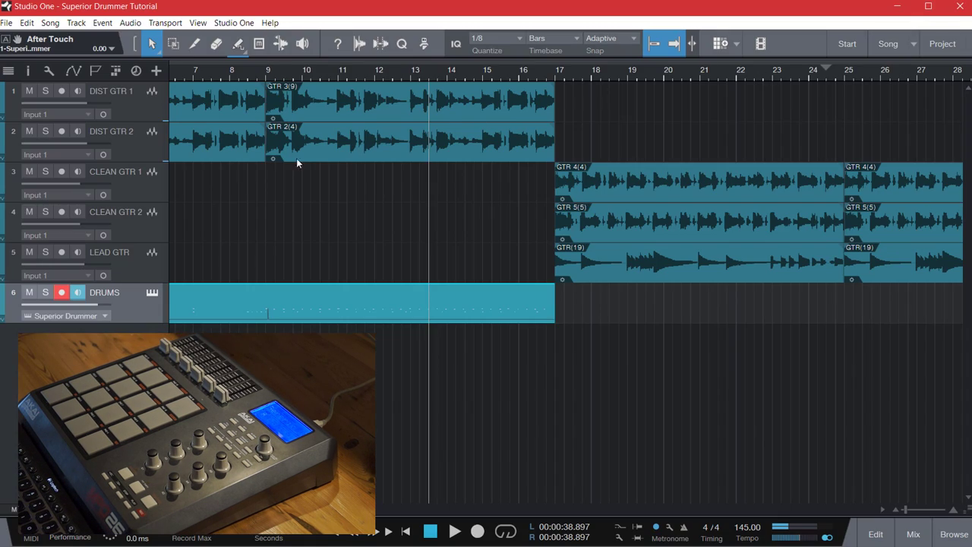
pyautogui.doubleClick(353, 310)
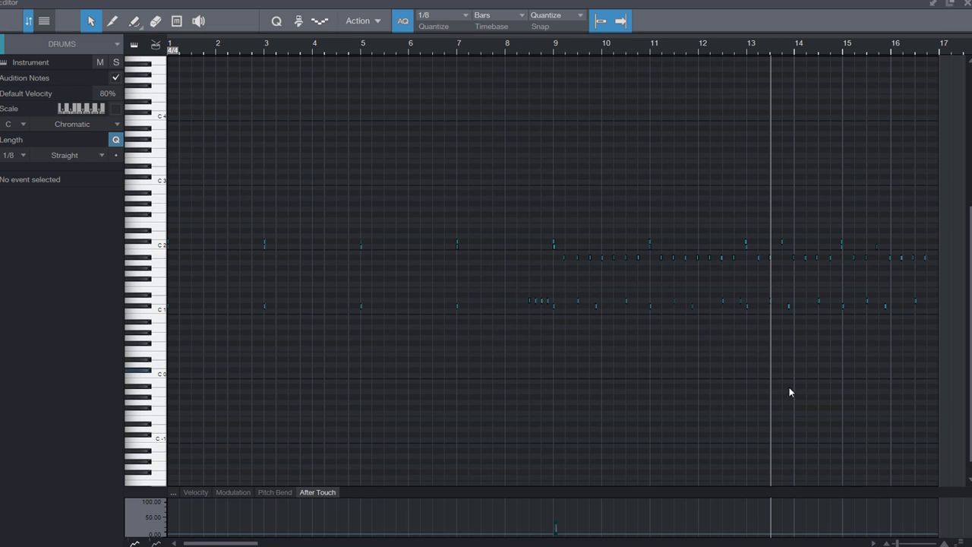
# Step: Quantize the overdubbed cymbal notes around C2 from bar 9 to bar 17 to the 1/8 grid
pyautogui.scroll(3, 577, 39)
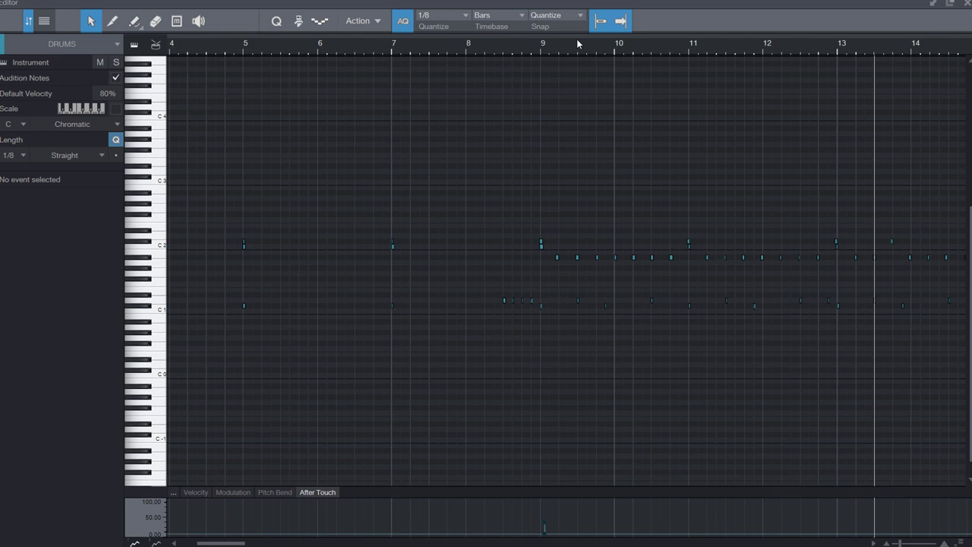
pyautogui.scroll(-4, 577, 39)
pyautogui.scroll(2, 721, 44)
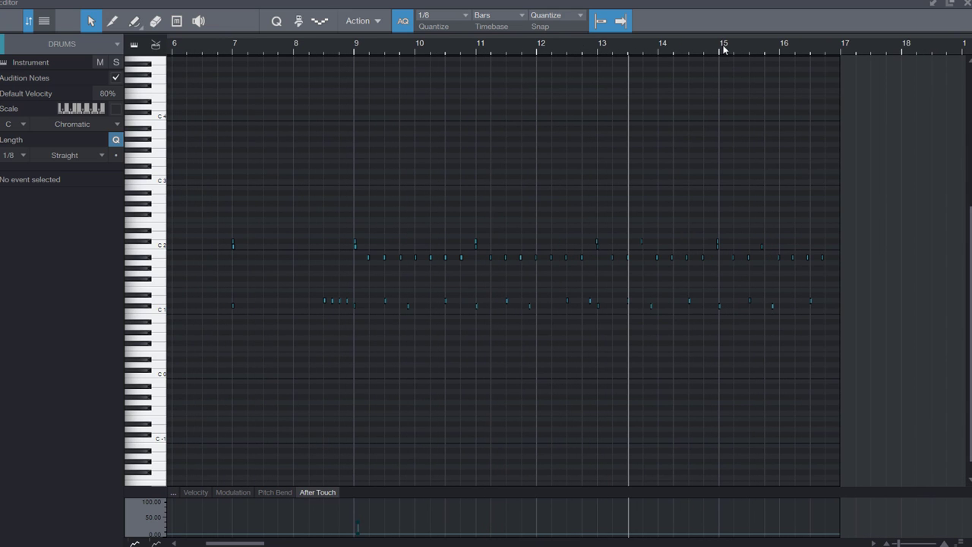
pyautogui.moveTo(866, 197); pyautogui.dragTo(313, 276)
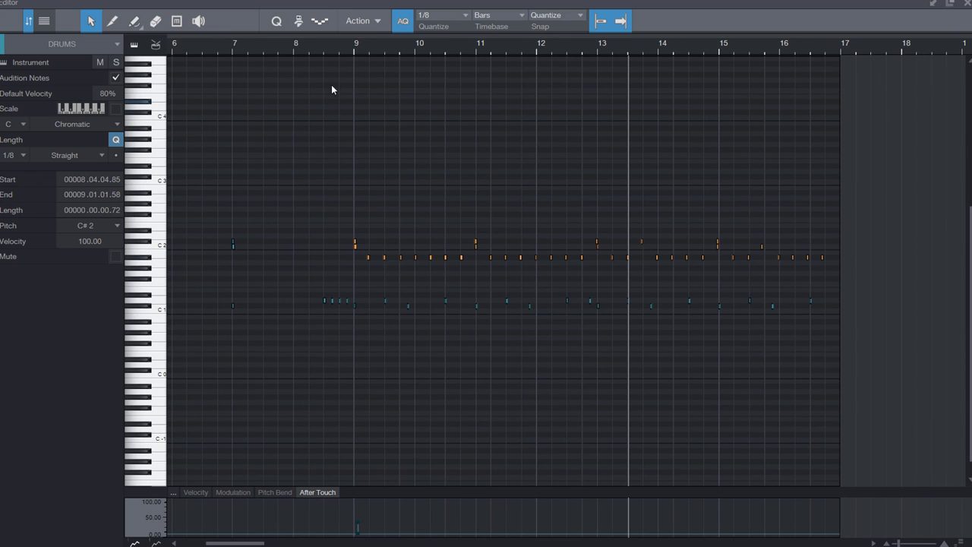
pyautogui.scroll(5, 321, 43)
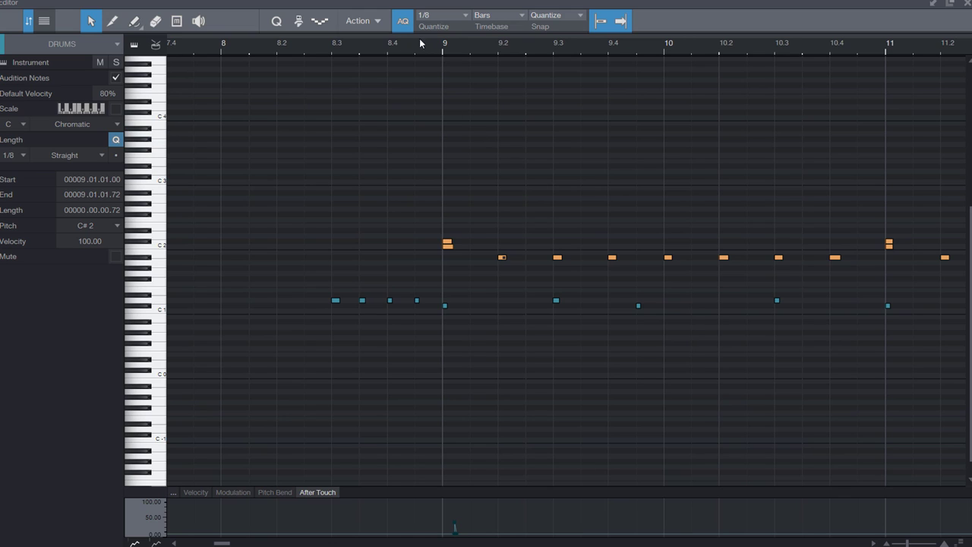
# Step: Play the quantized part from just before bar 9, replay it from bar 9, and close the note editor and stop playback
pyautogui.moveTo(430, 47); pyautogui.dragTo(433, 3)
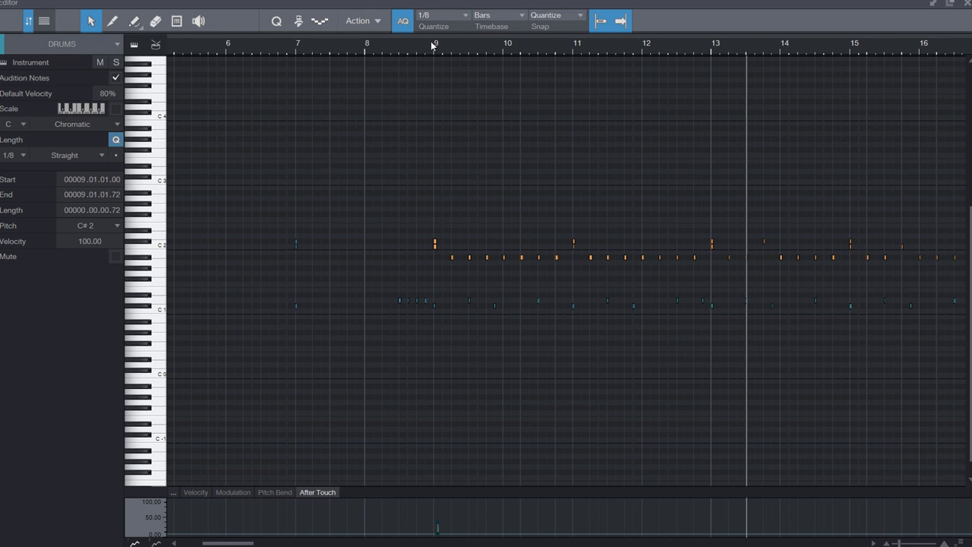
pyautogui.click(426, 46)
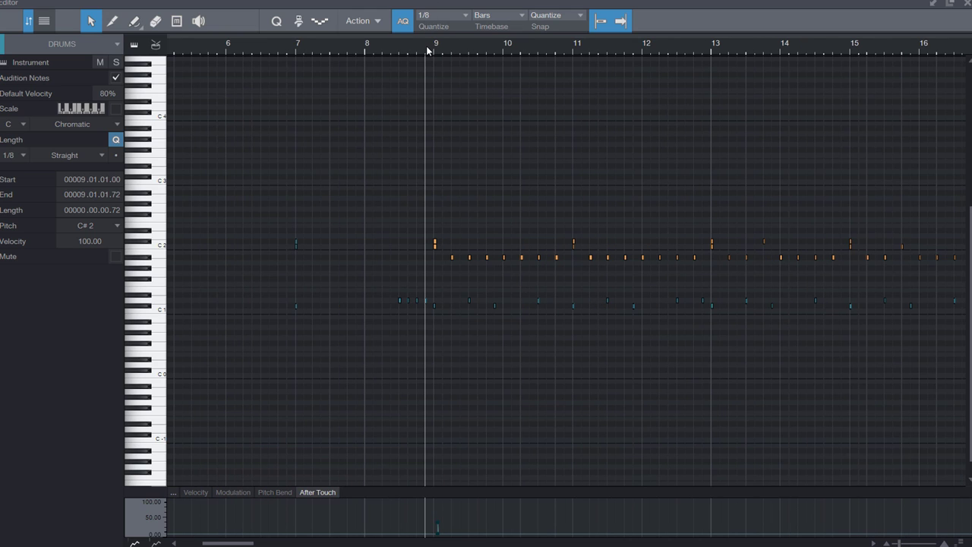
pyautogui.press('space')
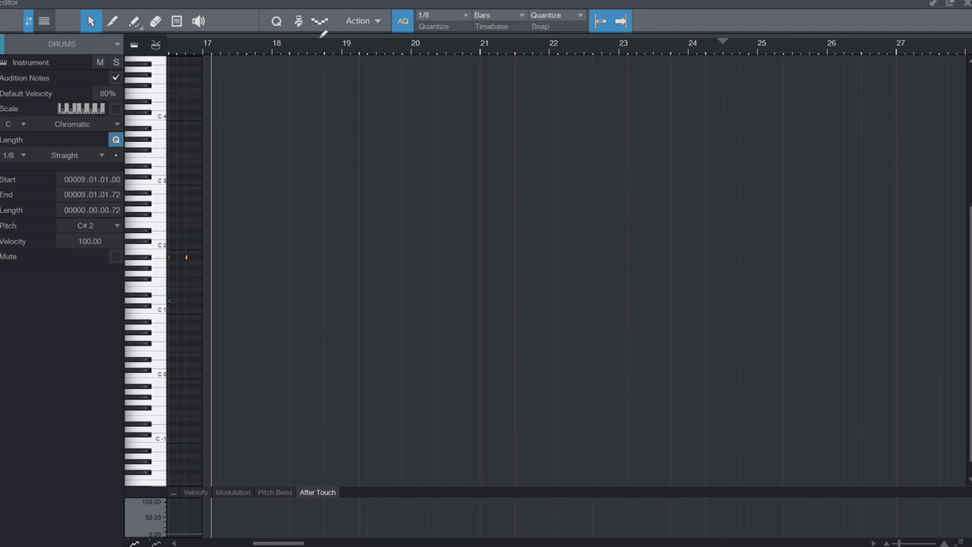
pyautogui.scroll(-5, 318, 47)
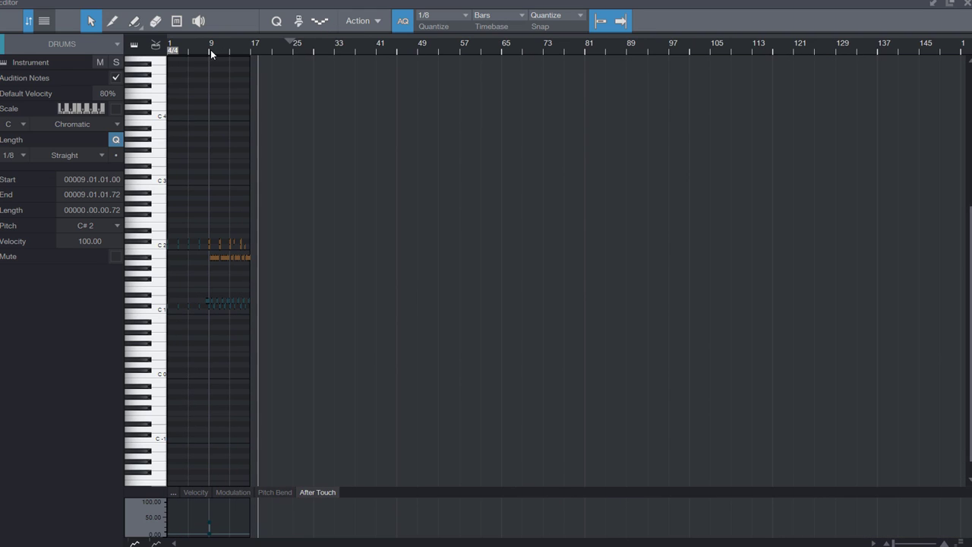
pyautogui.click(211, 50)
pyautogui.scroll(3, 211, 49)
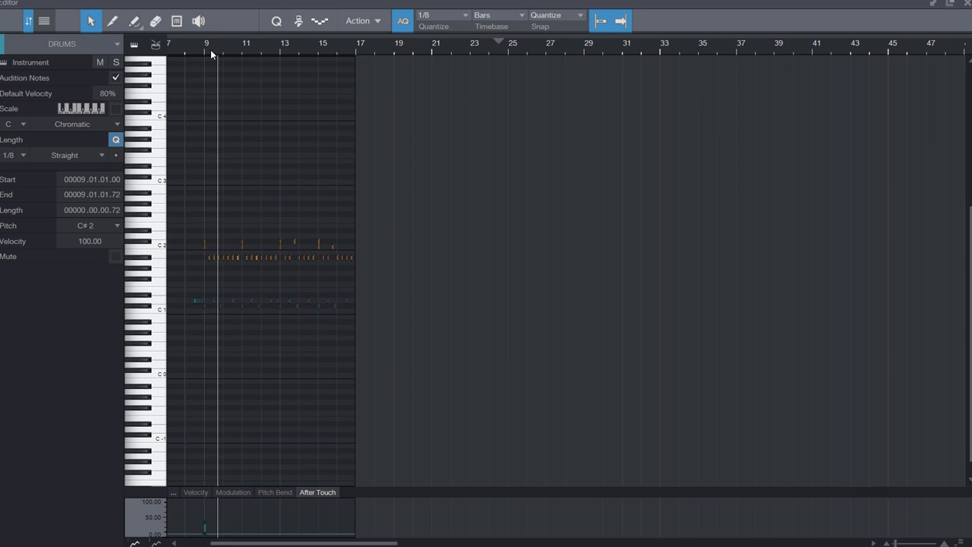
pyautogui.click(962, 4)
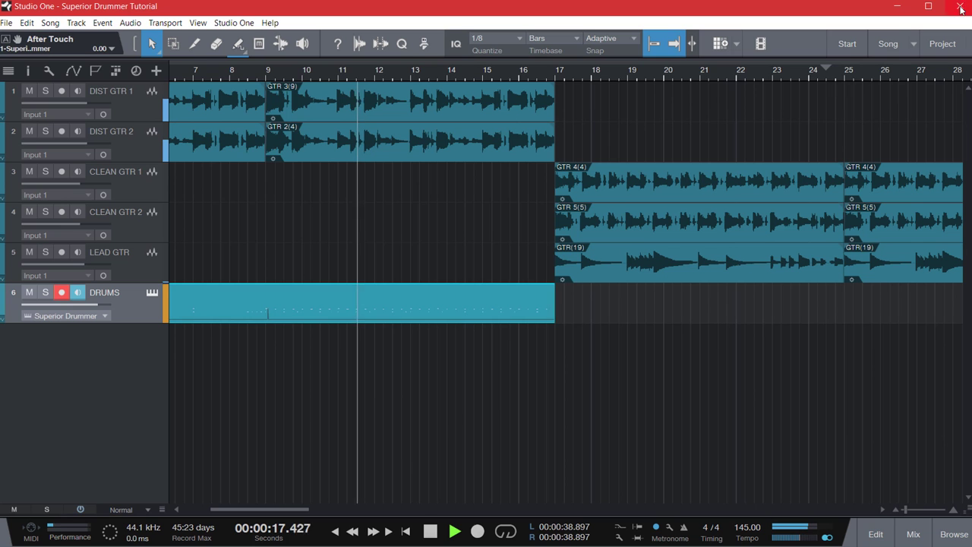
pyautogui.press('space')
# Step: Play the clean guitar section from bar 17, then stop and return the playhead to bar 17
pyautogui.moveTo(237, 509); pyautogui.dragTo(213, 517)
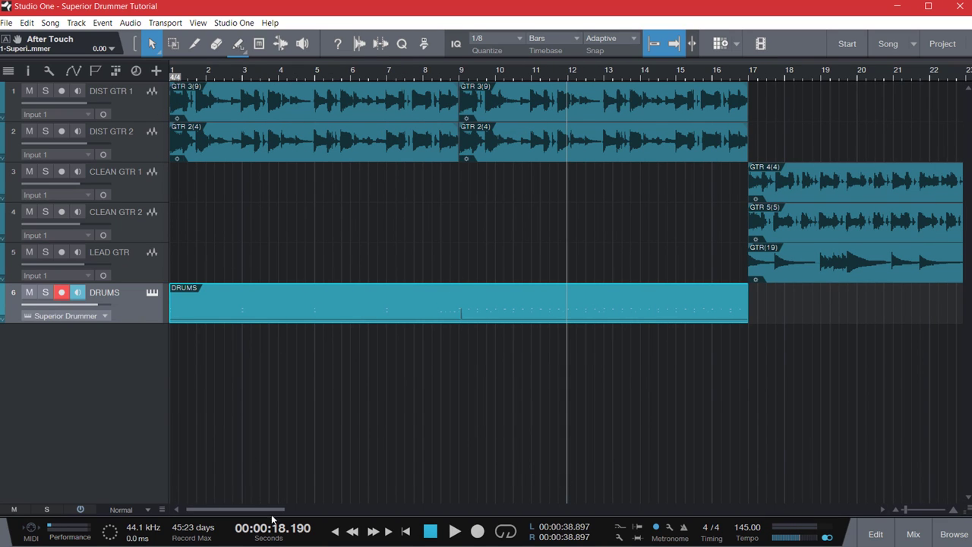
pyautogui.moveTo(272, 516); pyautogui.dragTo(307, 514)
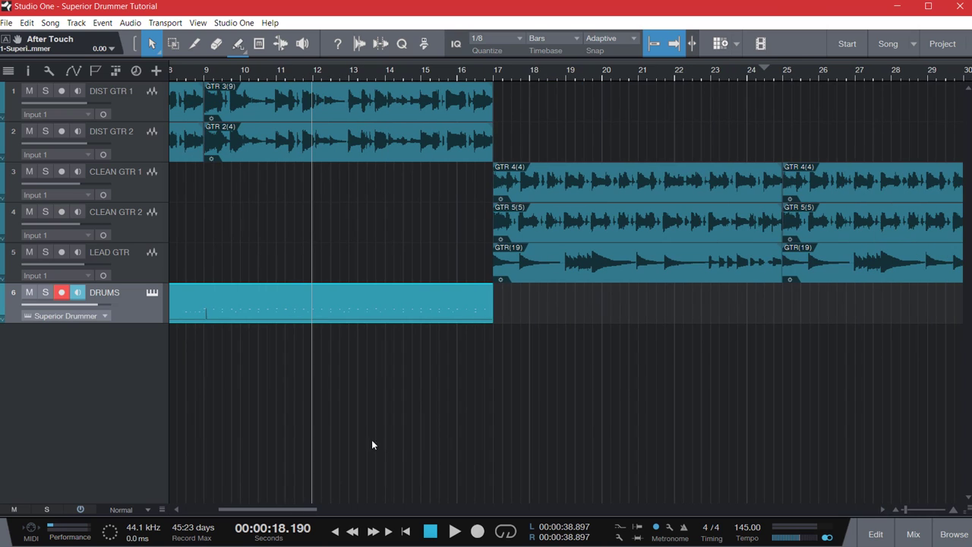
pyautogui.click(498, 71)
pyautogui.click(454, 533)
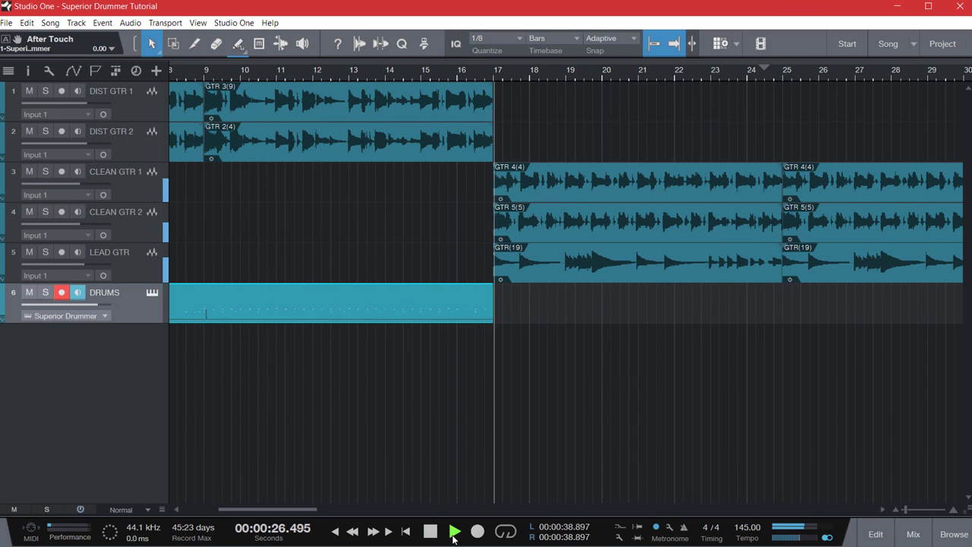
pyautogui.scroll(-3, 480, 76)
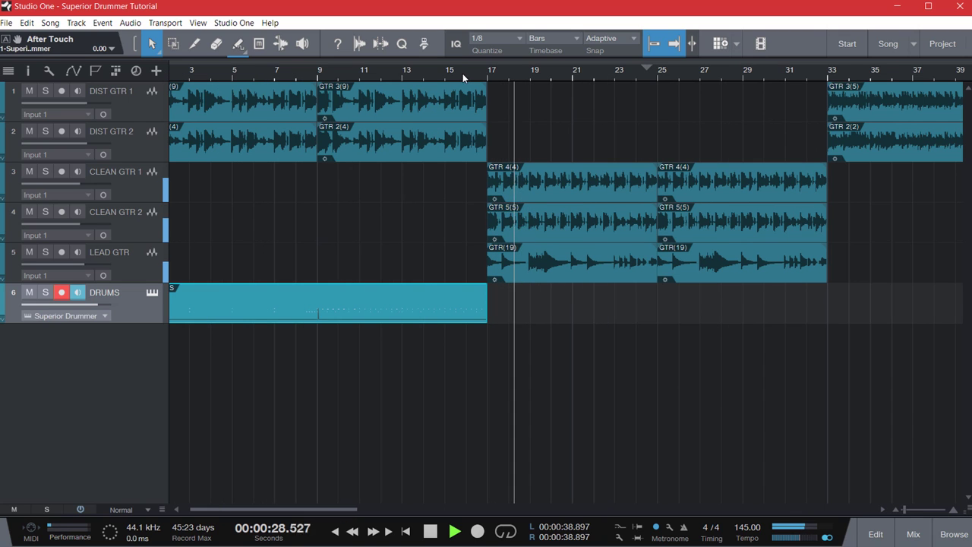
pyautogui.moveTo(323, 513); pyautogui.dragTo(337, 517)
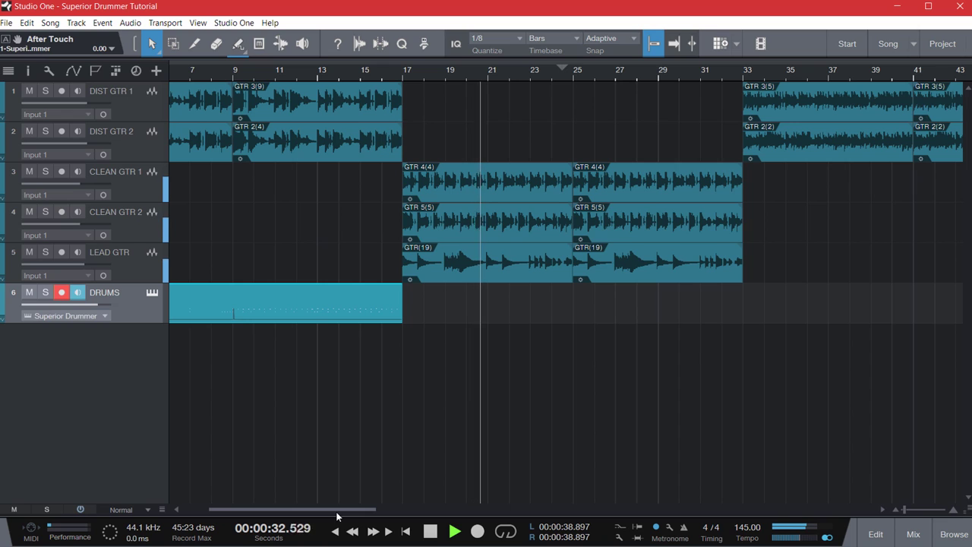
pyautogui.click(430, 532)
pyautogui.click(430, 532)
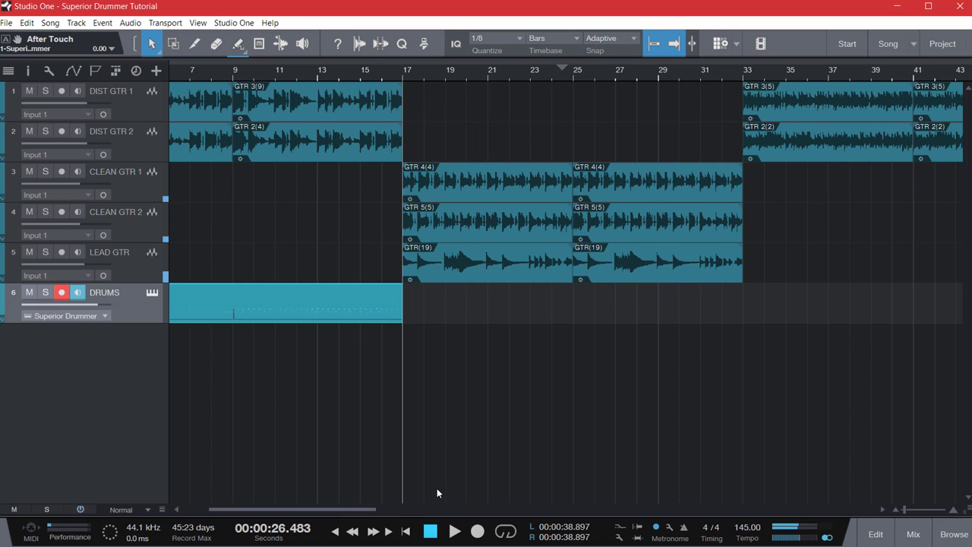
# Step: Try two short drum takes on the DRUMS track from bar 17 to about bar 19, undoing each one
pyautogui.scroll(3, 434, 75)
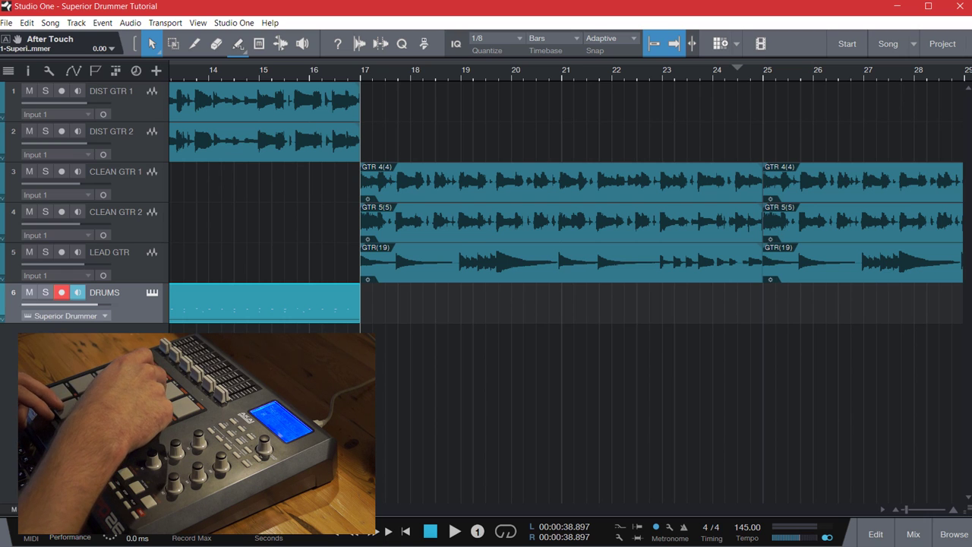
pyautogui.click(477, 531)
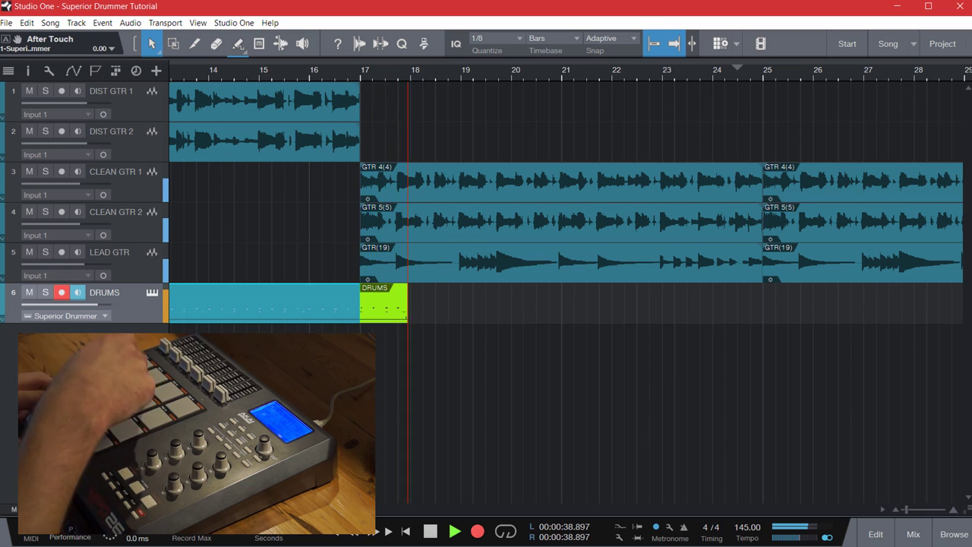
pyautogui.press('space')
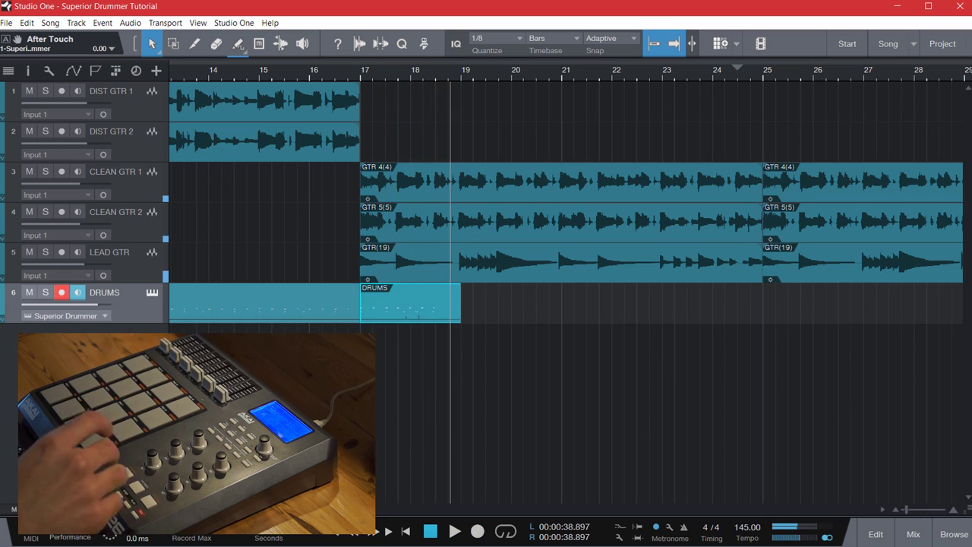
pyautogui.hotkey('ctrl', 'z')
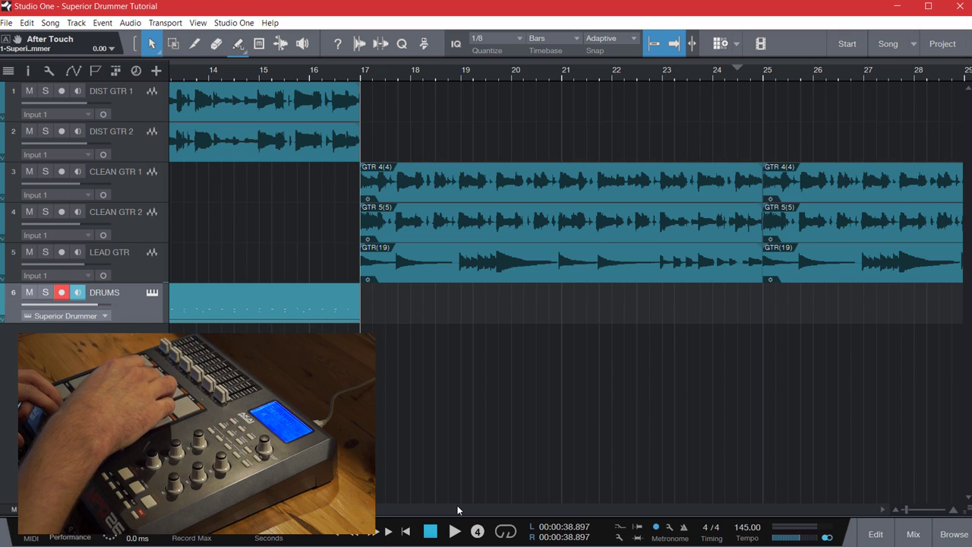
pyautogui.press('KP_Multiply')
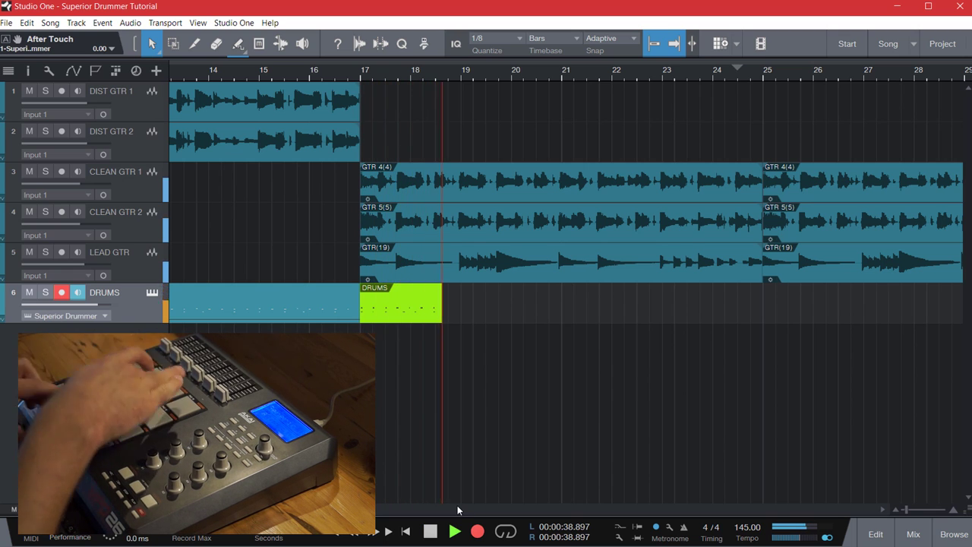
pyautogui.press('space')
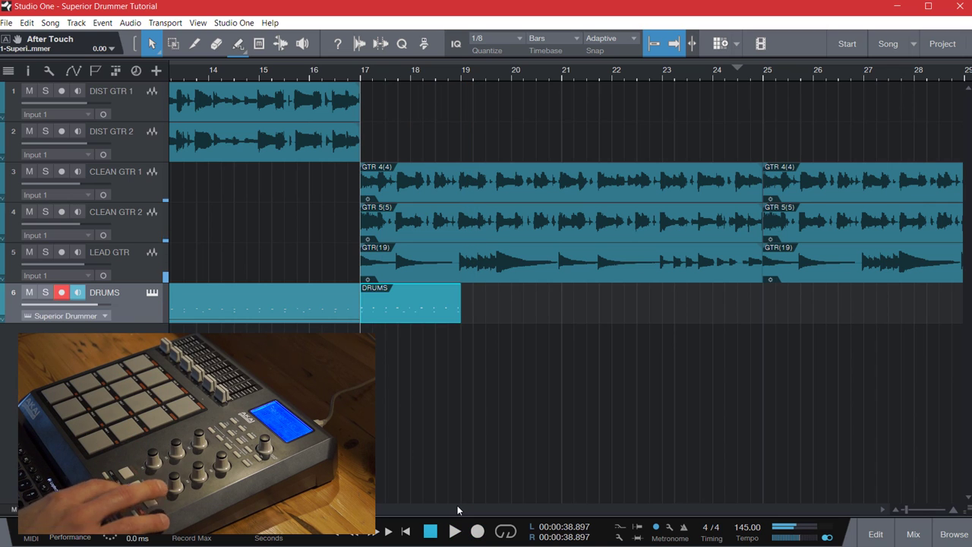
pyautogui.hotkey('ctrl', 'z')
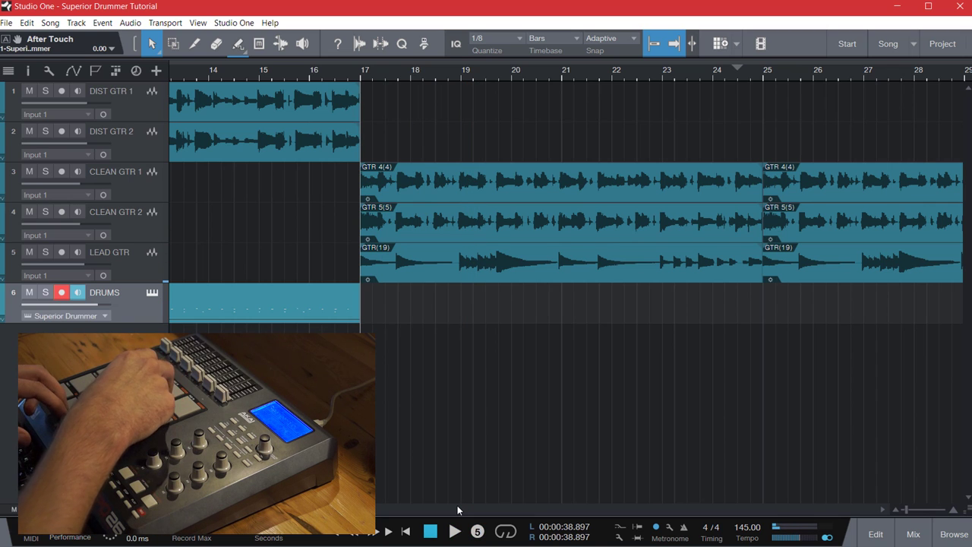
# Step: Try a longer drum take on the DRUMS track from bar 17 to about bar 26 and undo it
pyautogui.press('KP_Multiply')
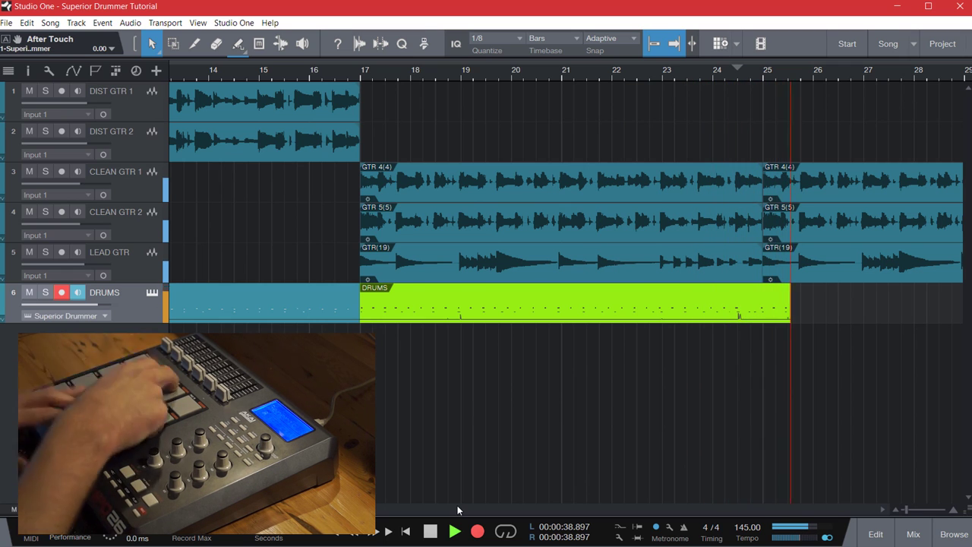
pyautogui.press('space')
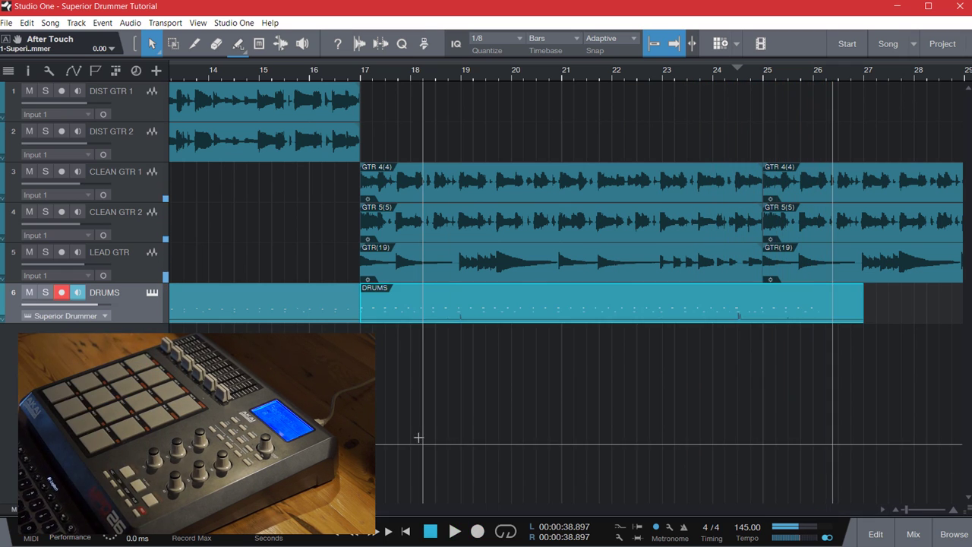
pyautogui.hotkey('ctrl', 'z')
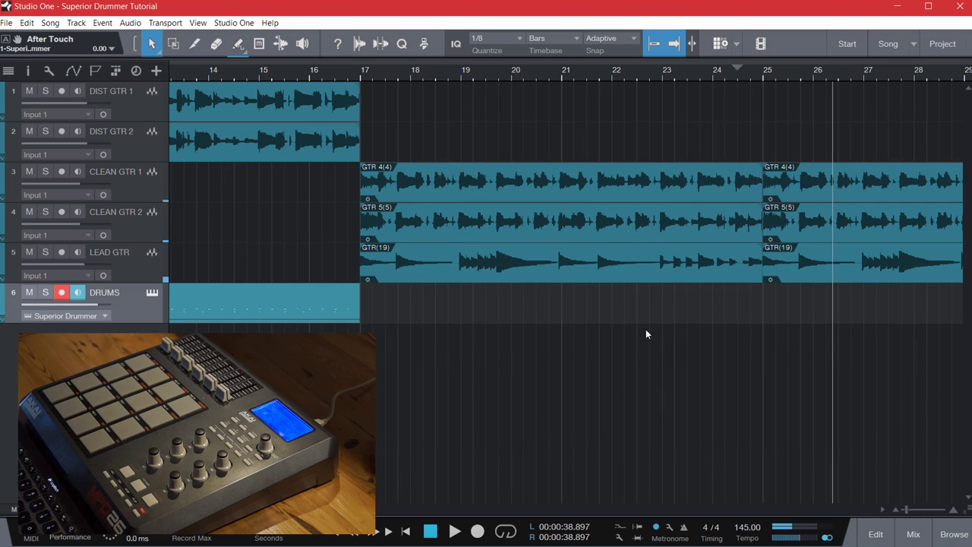
# Step: Record a steady single-pad drum part on the DRUMS track from bar 17 to about bar 19
pyautogui.click(361, 68)
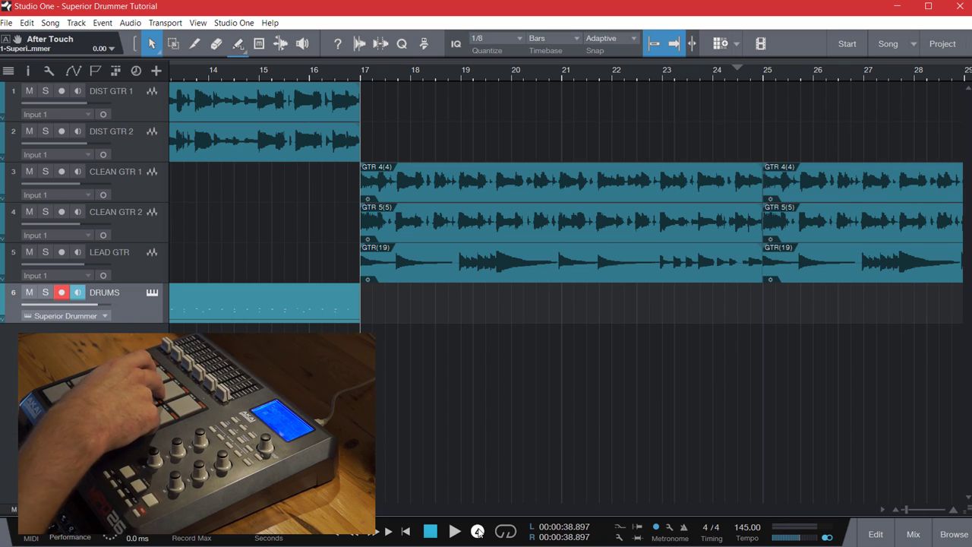
pyautogui.click(478, 532)
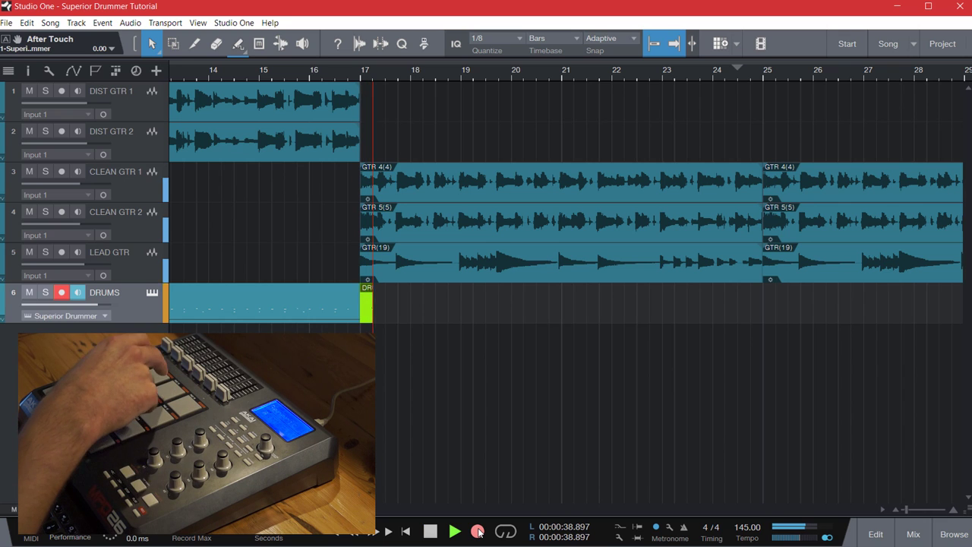
pyautogui.press('space')
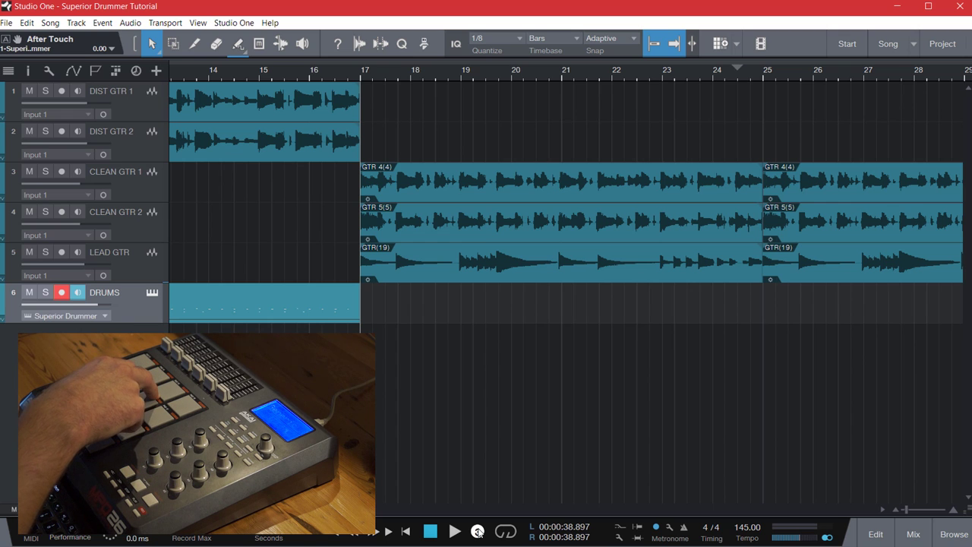
pyautogui.click(478, 531)
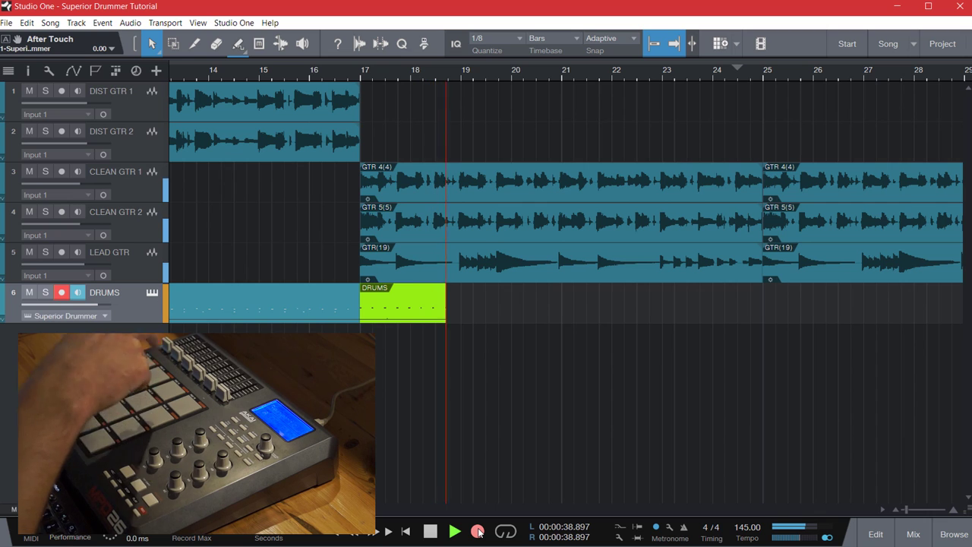
pyautogui.press('space')
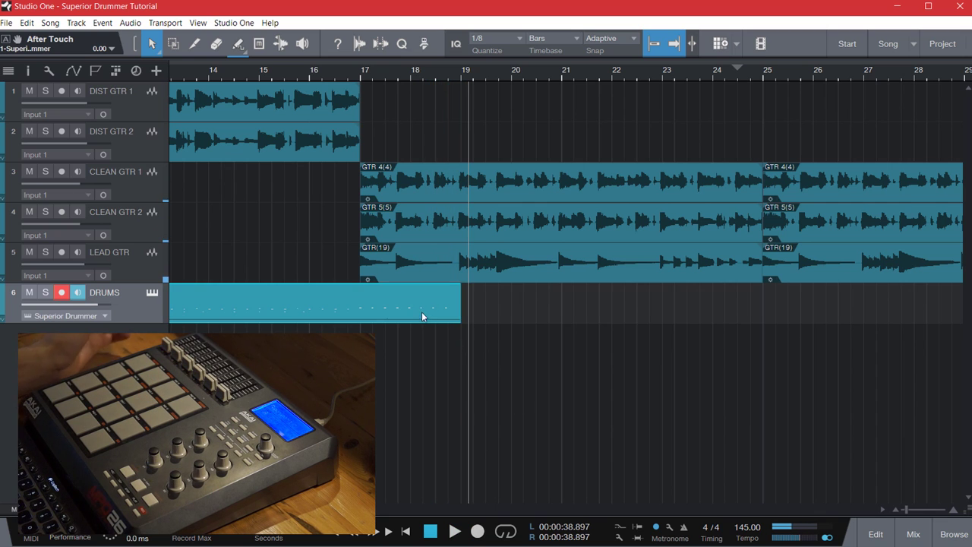
# Step: Split the DRUMS clip at bar 17 and open the newly recorded section in the note editor
pyautogui.press('3')
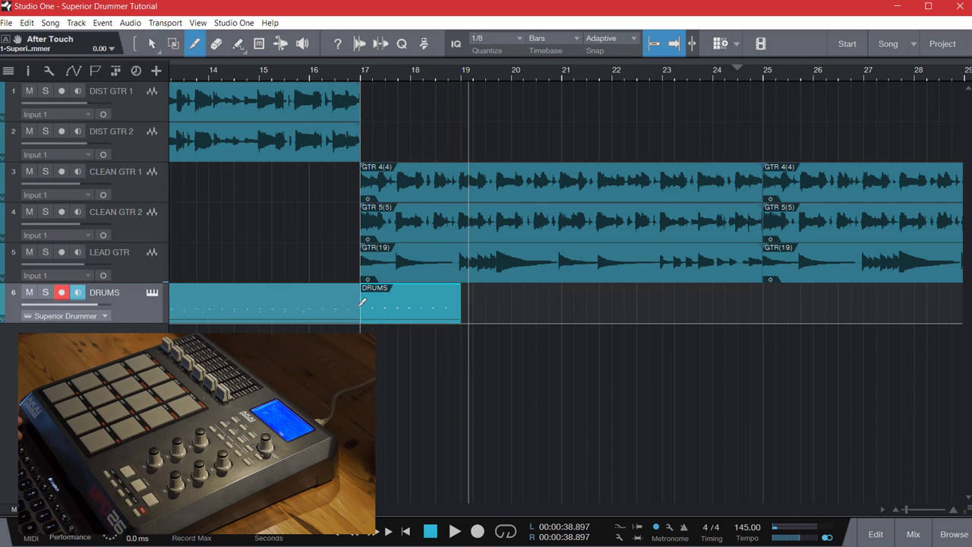
pyautogui.press('1')
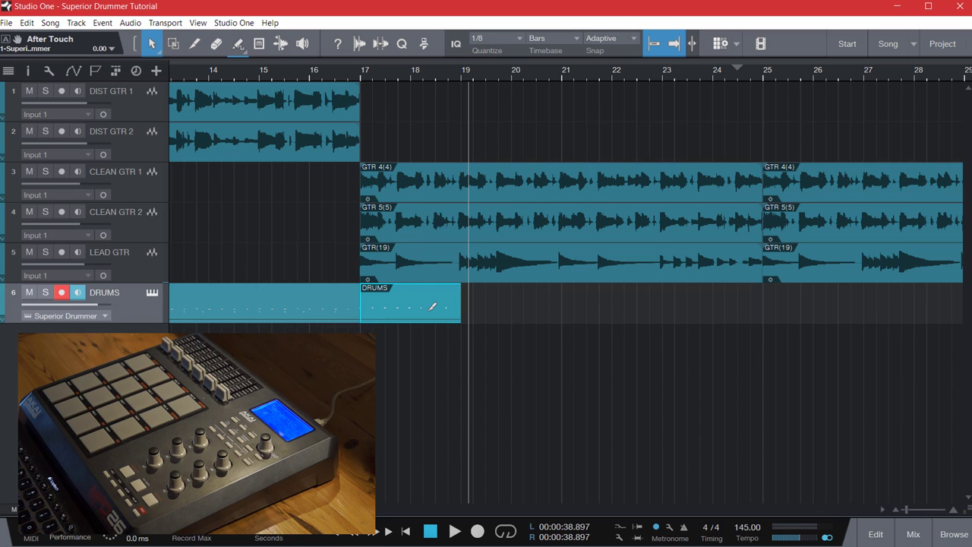
pyautogui.doubleClick(432, 307)
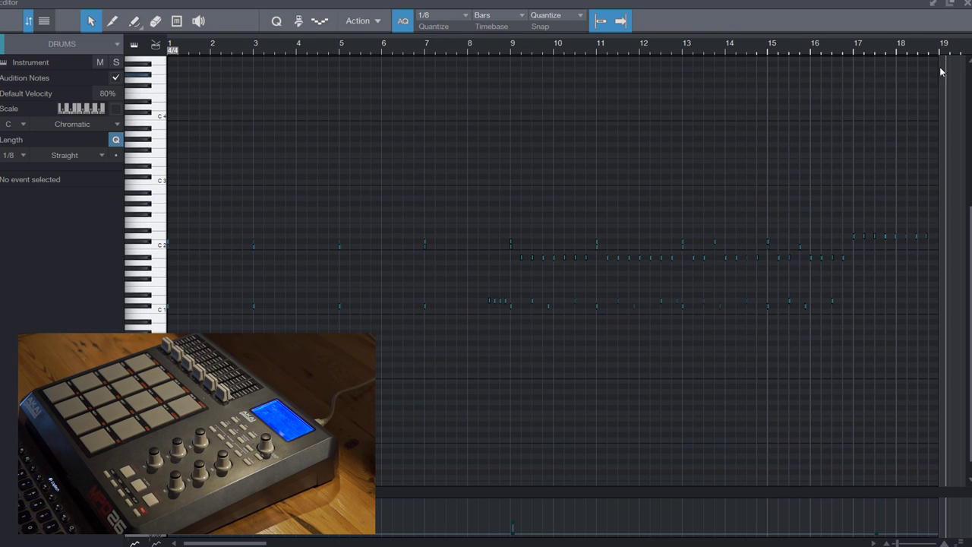
pyautogui.scroll(5, 941, 71)
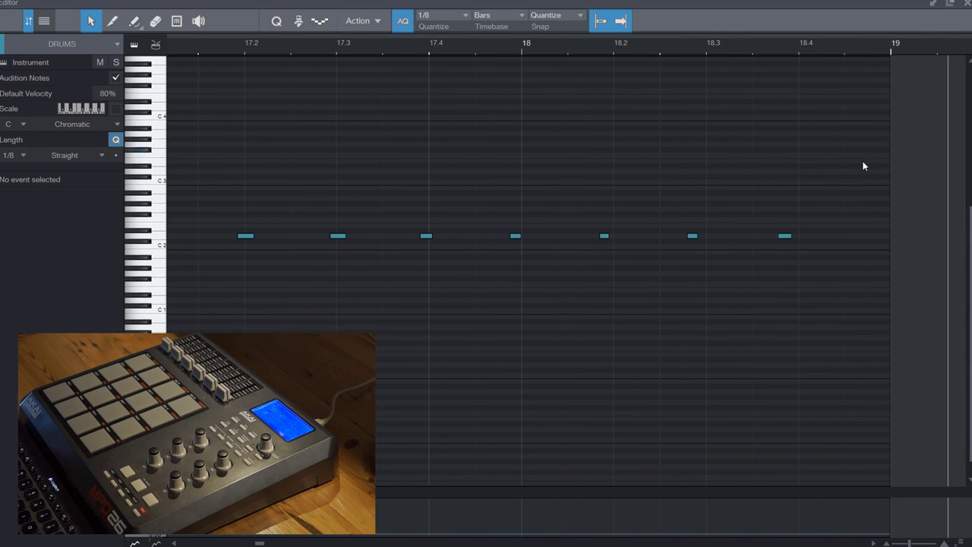
# Step: Quantize the single-pad D 2 notes from bar 17 to bar 19 to 1/8 and close the note editor
pyautogui.scroll(-1, 868, 45)
pyautogui.moveTo(873, 209); pyautogui.dragTo(440, 257)
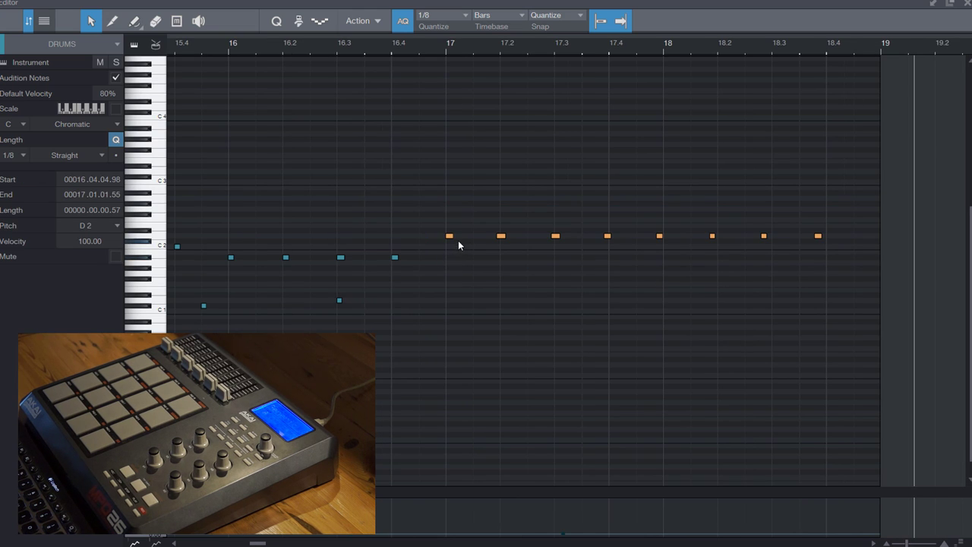
pyautogui.press('q')
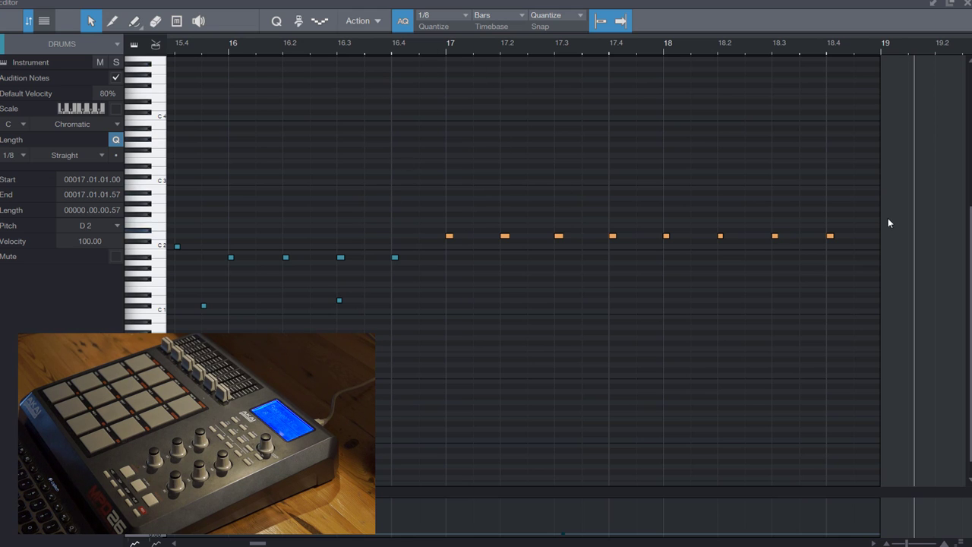
pyautogui.scroll(-3, 433, 47)
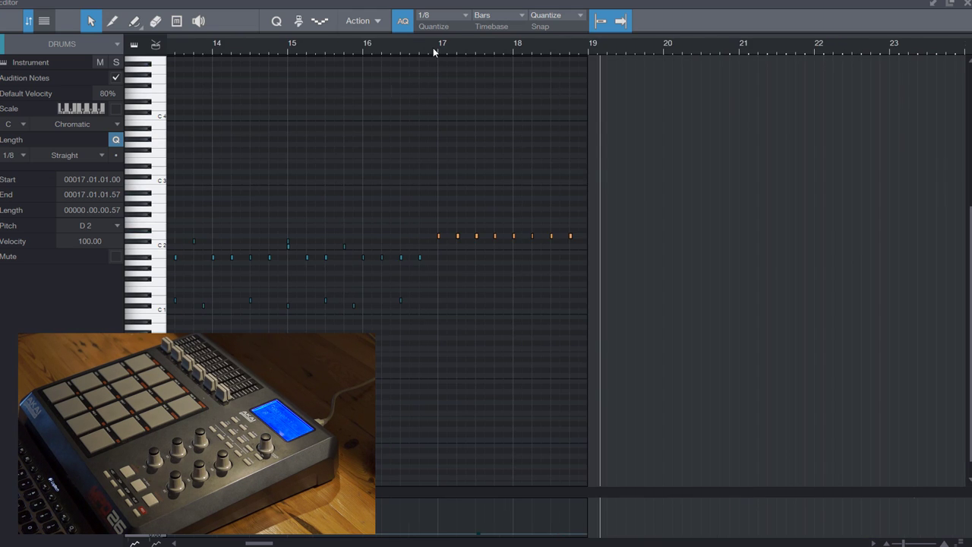
pyautogui.scroll(-2, 433, 47)
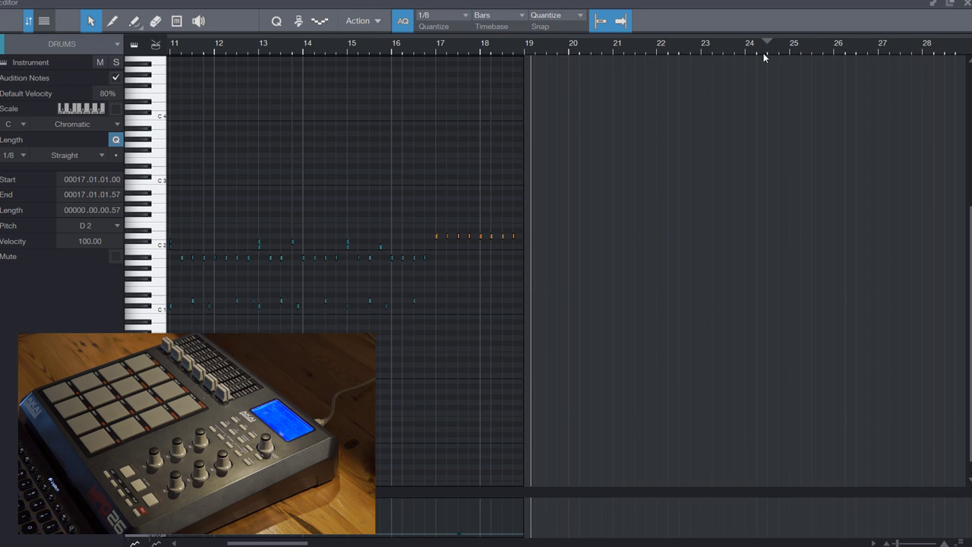
pyautogui.scroll(-1, 467, 60)
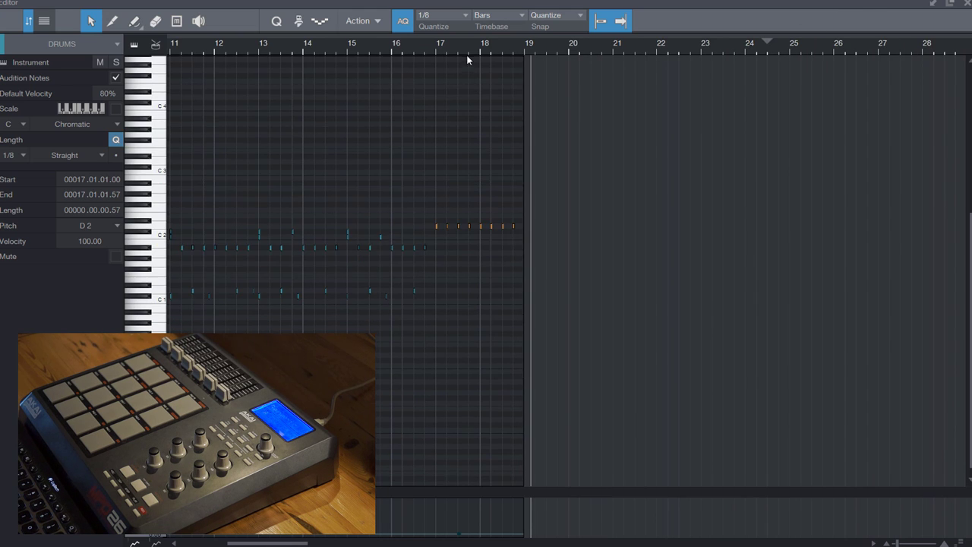
pyautogui.scroll(-3, 468, 50)
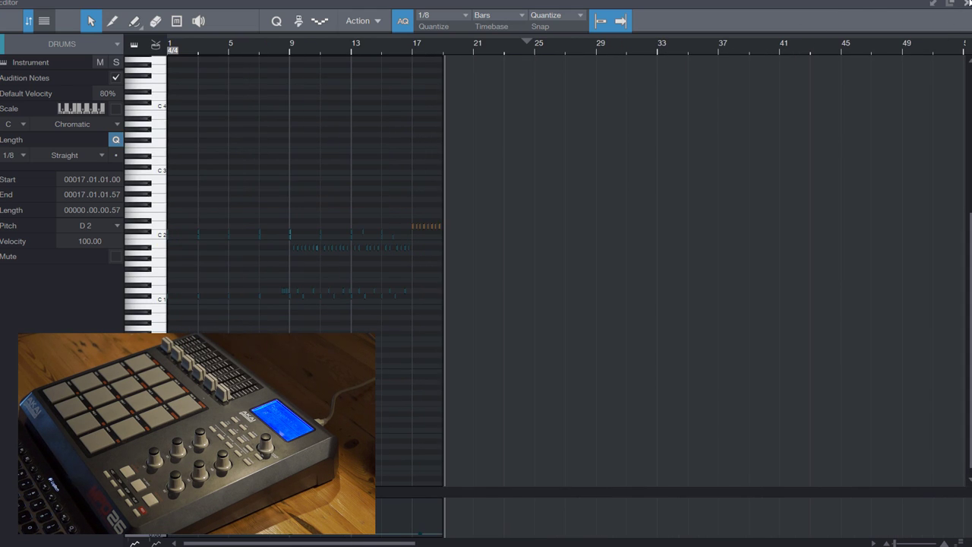
pyautogui.click(968, 4)
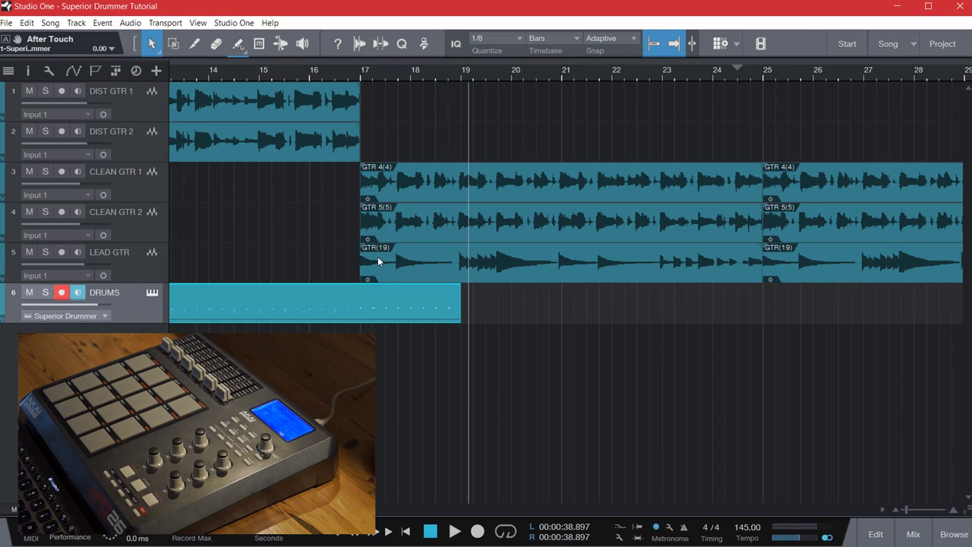
# Step: Split the DRUMS clip at bar 17 and duplicate the two-bar section seven times to fill up to bar 33
pyautogui.press('3')
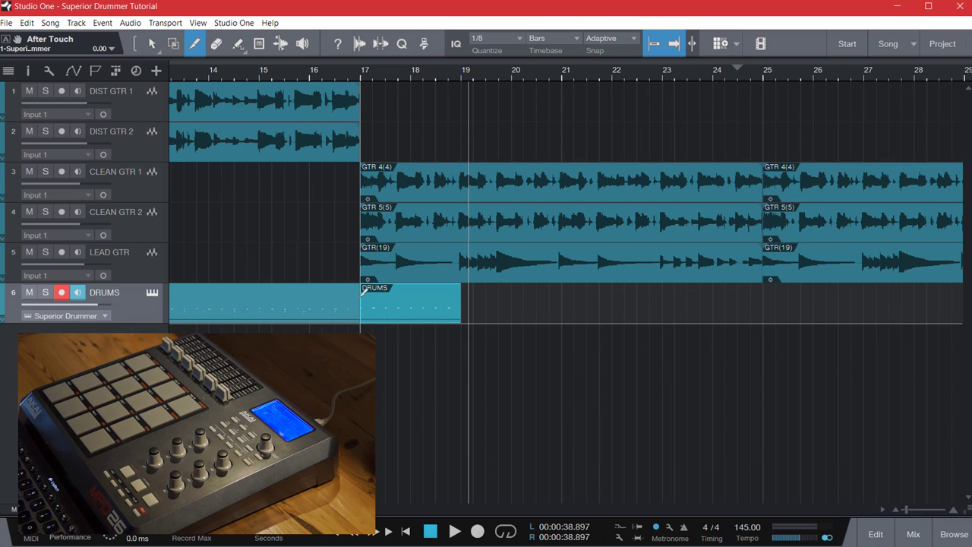
pyautogui.press('1')
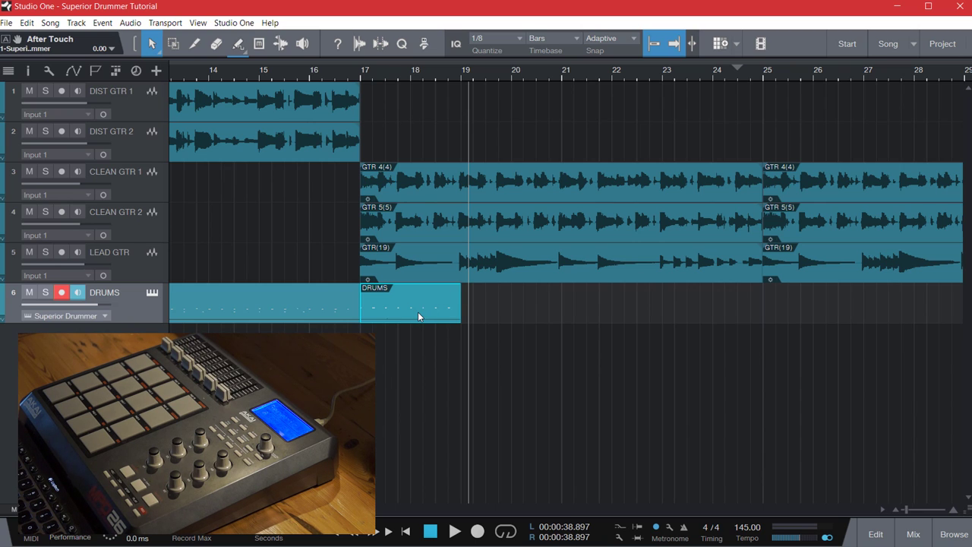
pyautogui.press('d')
pyautogui.press('d')
pyautogui.press('d')
pyautogui.press('w')
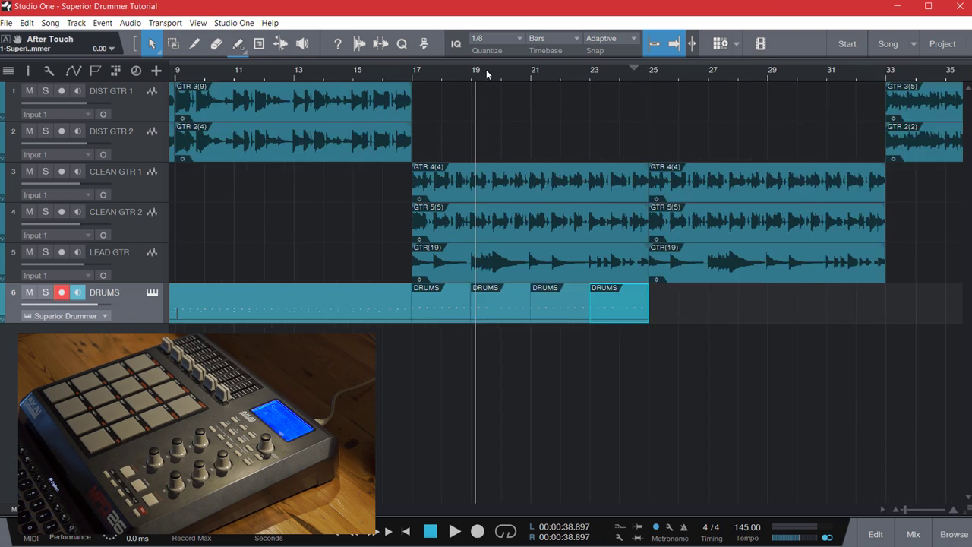
pyautogui.press('d')
pyautogui.press('d')
pyautogui.press('d')
pyautogui.press('d')
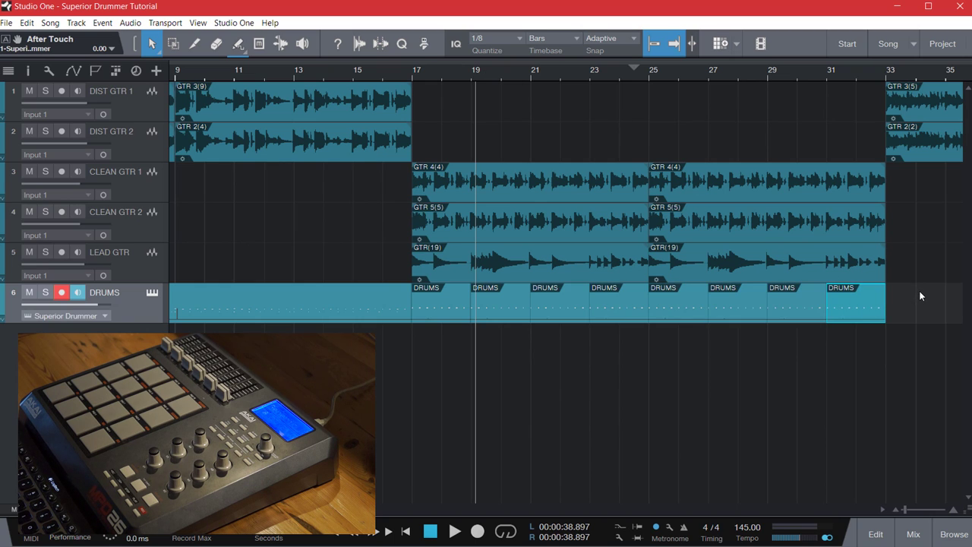
# Step: Merge the eight DRUMS clips from bar 17 to bar 33 into one and briefly play the part from bar 17
pyautogui.moveTo(920, 296); pyautogui.dragTo(434, 304)
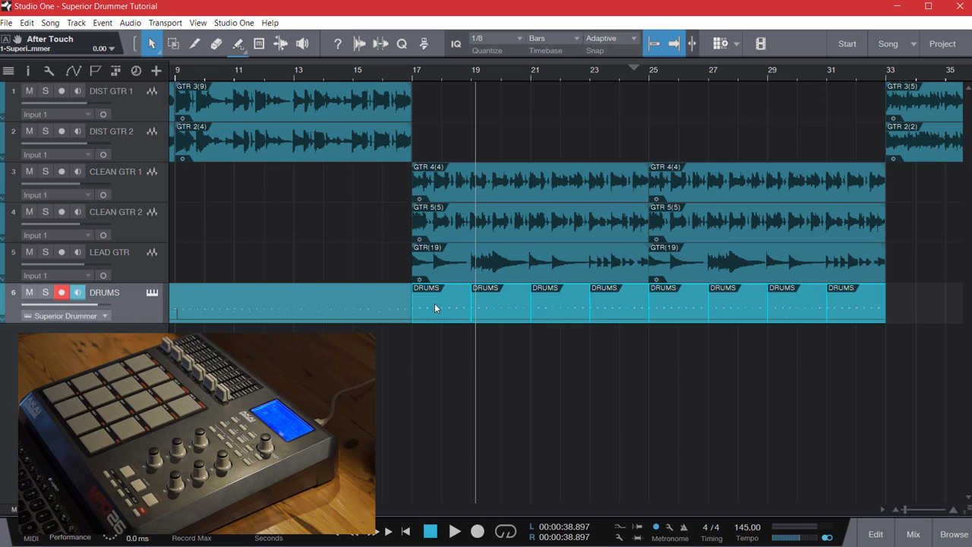
pyautogui.press('g')
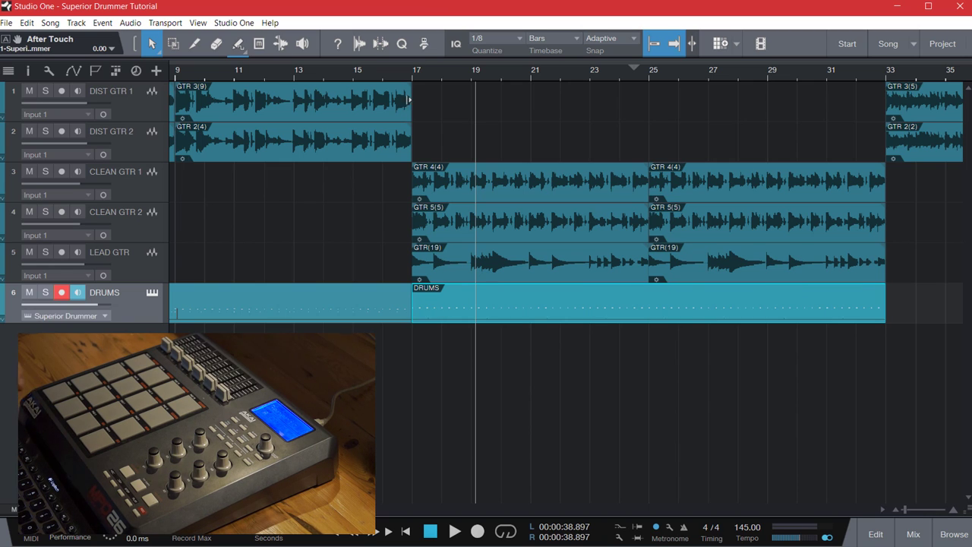
pyautogui.click(410, 74)
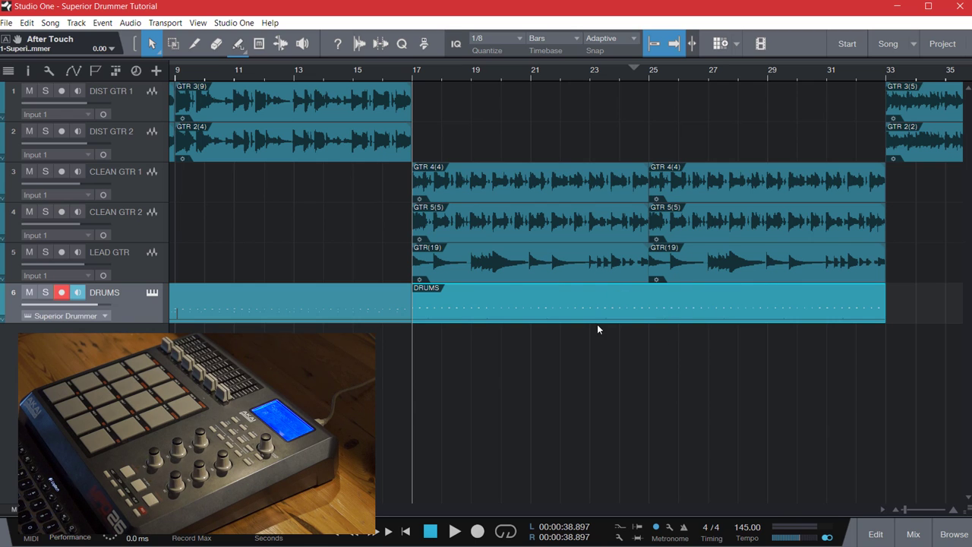
pyautogui.press('space')
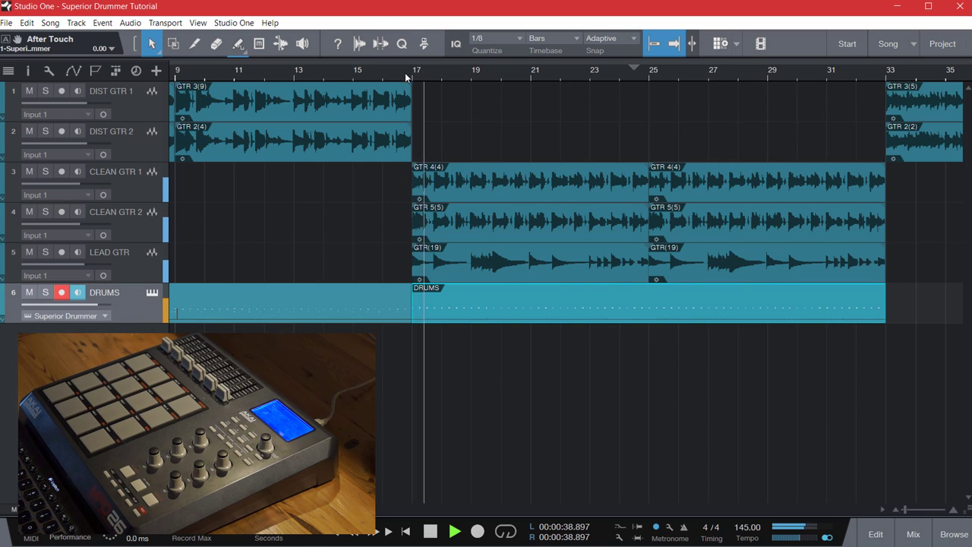
pyautogui.press('space')
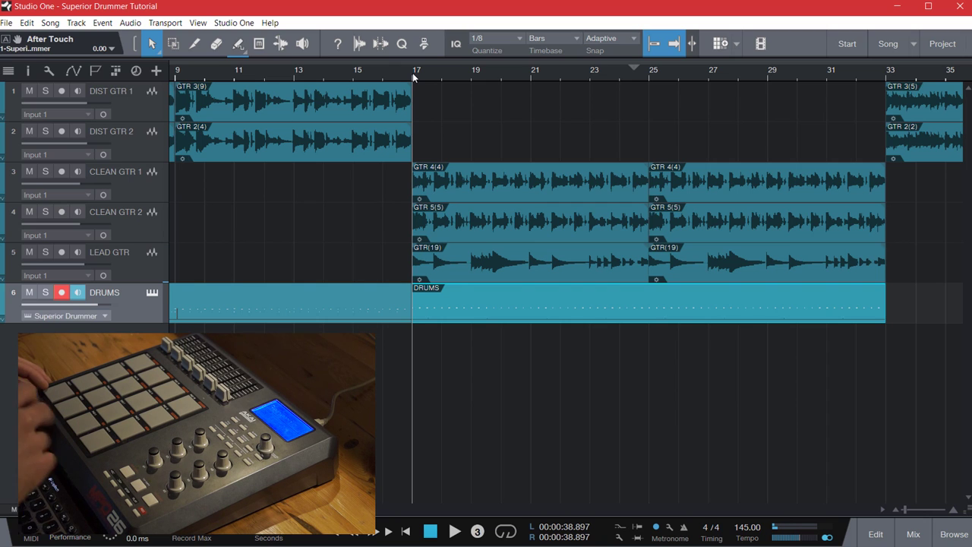
# Step: Overdub additional drum hits and fills from the pad controller onto the merged DRUMS clip from bar 17 through bar 33
pyautogui.press('KP_Multiply')
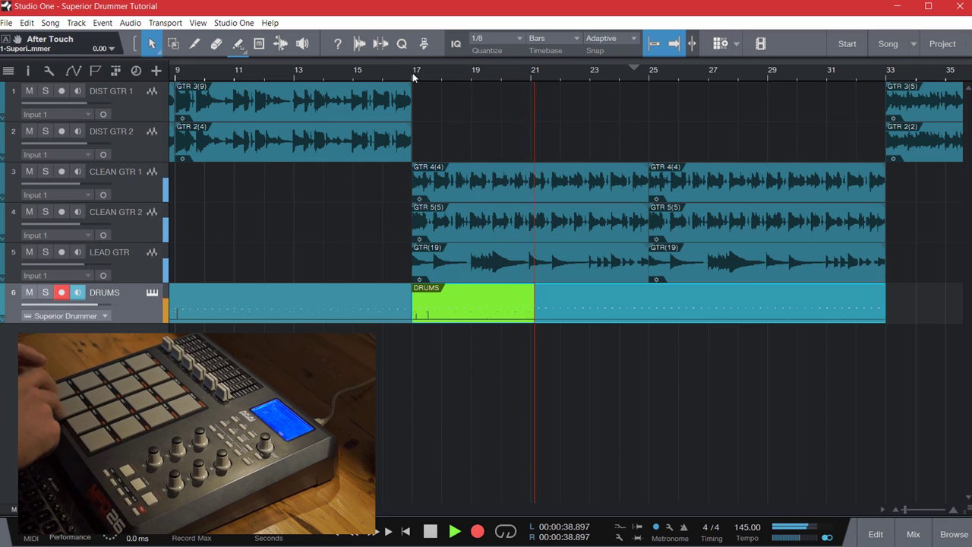
pyautogui.press('space')
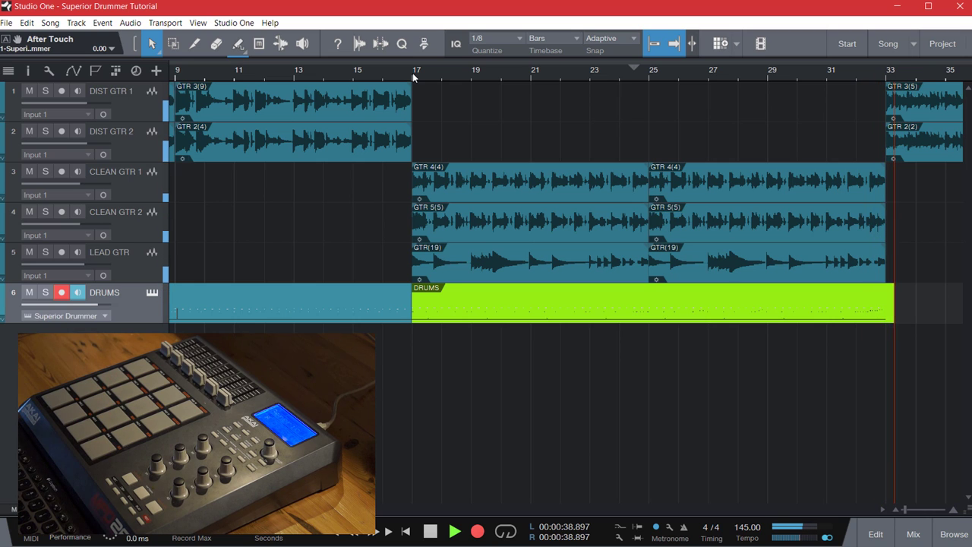
pyautogui.press('space')
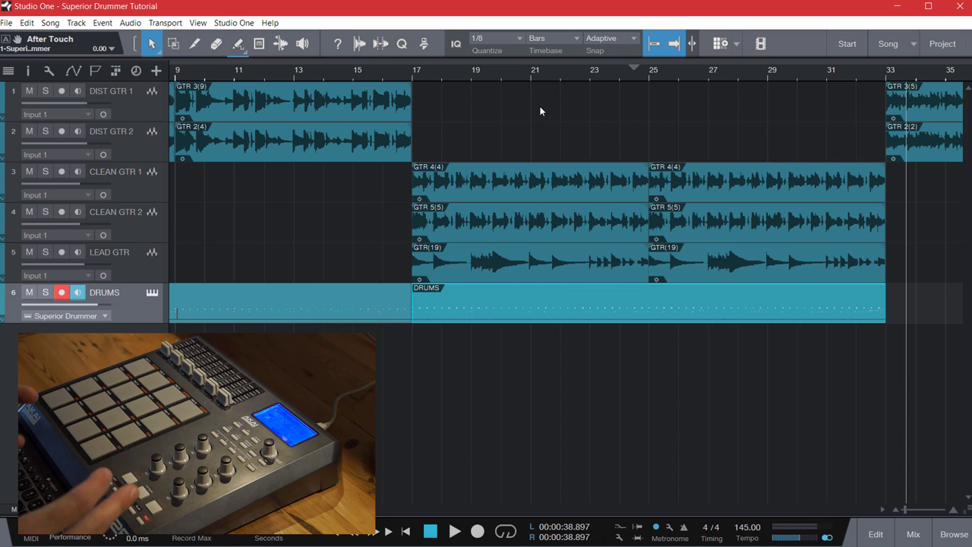
# Step: Open the overdubbed DRUMS clip in the note editor and play it from bar 17
pyautogui.doubleClick(472, 292)
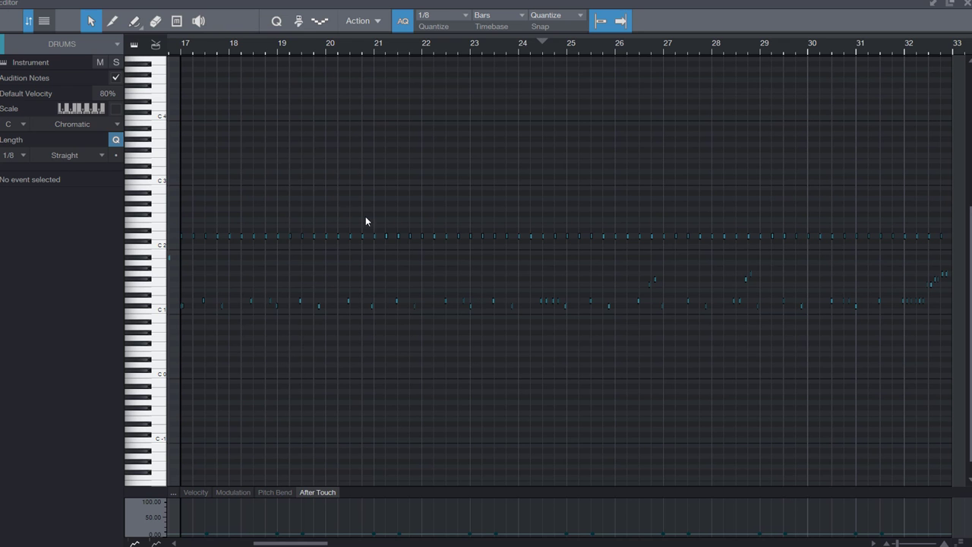
pyautogui.click(179, 47)
pyautogui.scroll(3, 178, 47)
pyautogui.press('space')
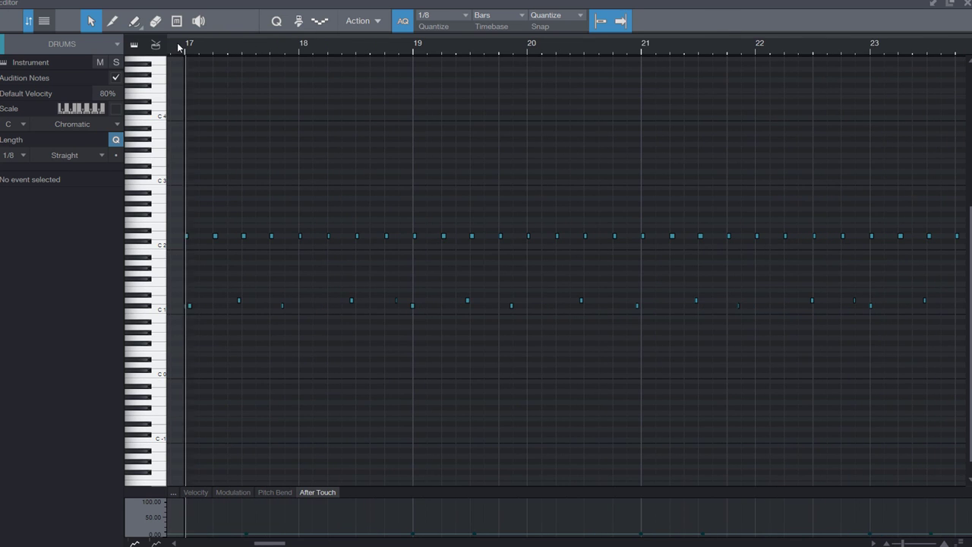
pyautogui.scroll(-4, 179, 47)
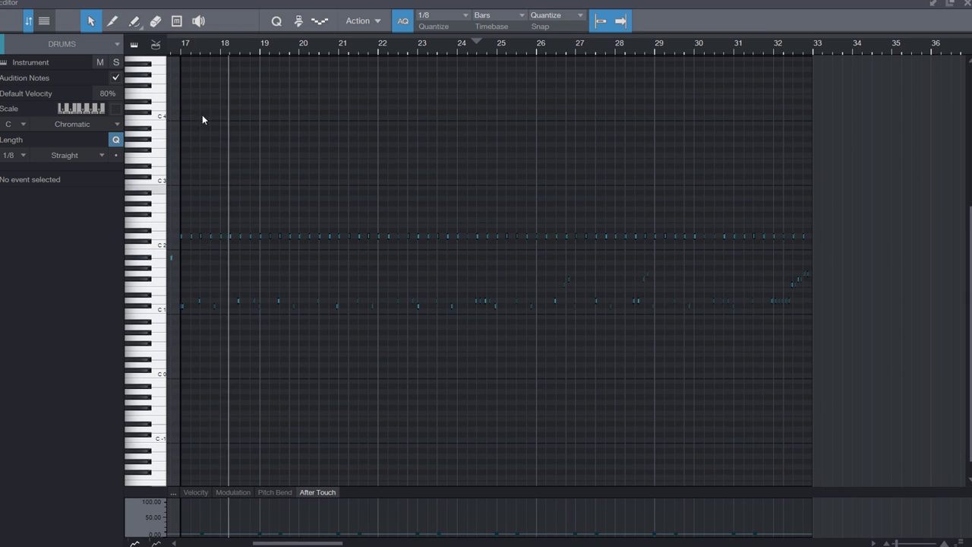
pyautogui.scroll(3, 183, 46)
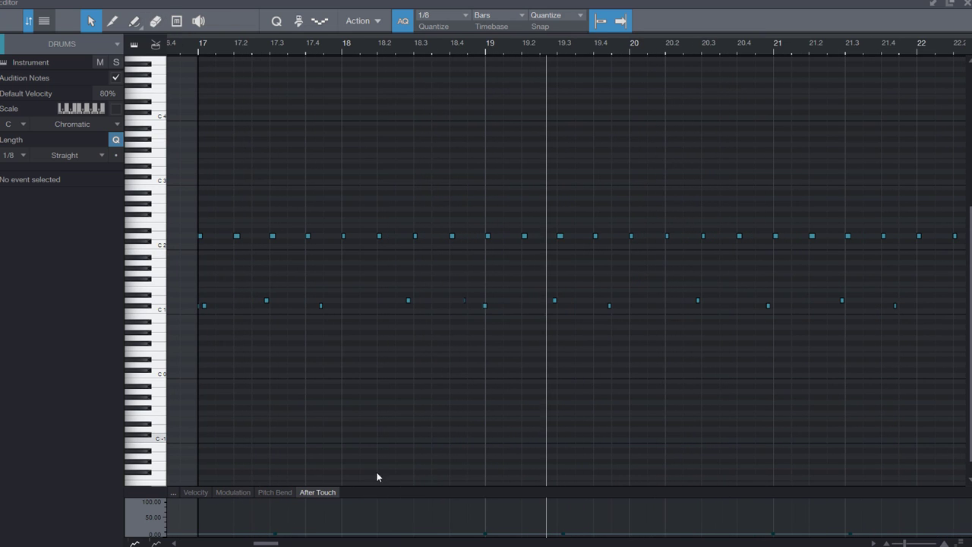
pyautogui.scroll(-3, 344, 536)
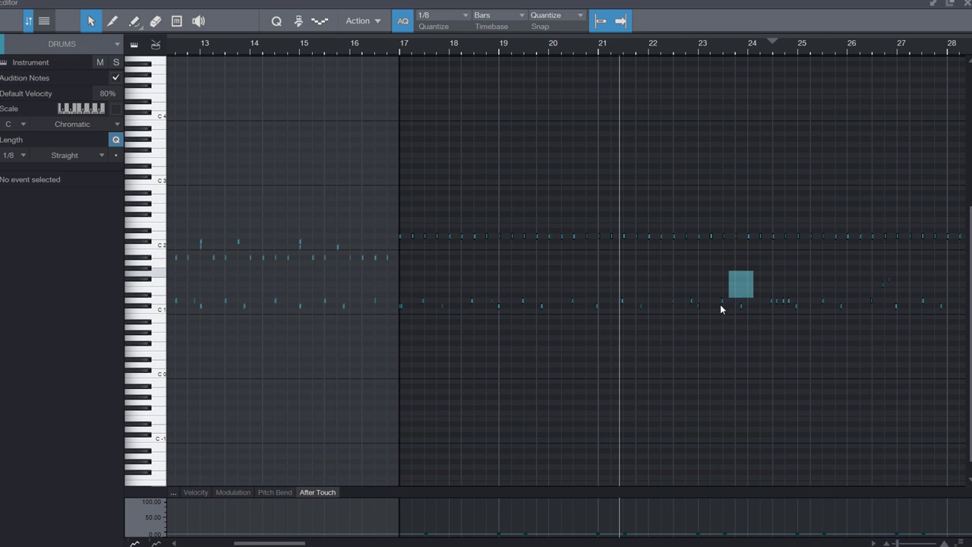
# Step: Examine the timing of the overdubbed lower drum notes and fills between bars 17 and 33
pyautogui.moveTo(721, 308); pyautogui.dragTo(401, 345)
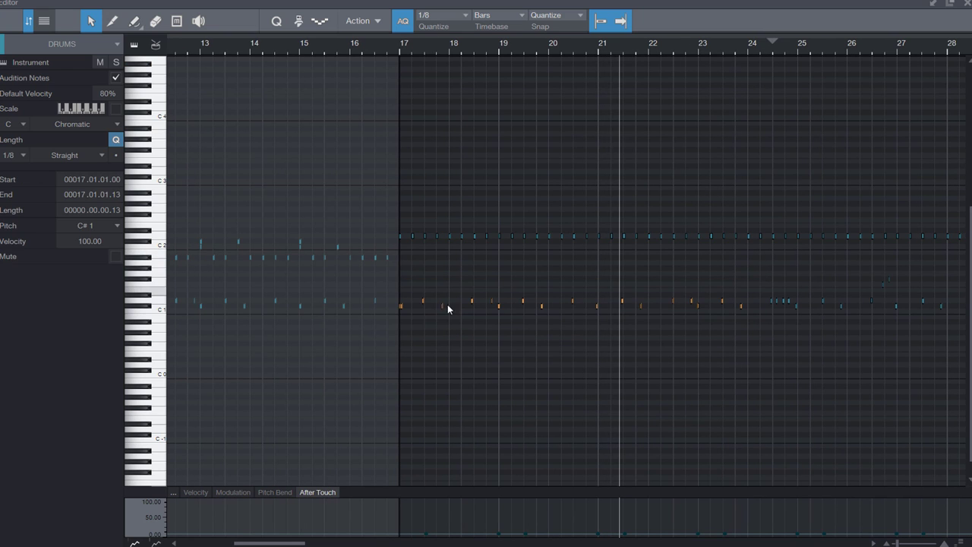
pyautogui.click(839, 244)
pyautogui.moveTo(728, 44); pyautogui.dragTo(713, 206)
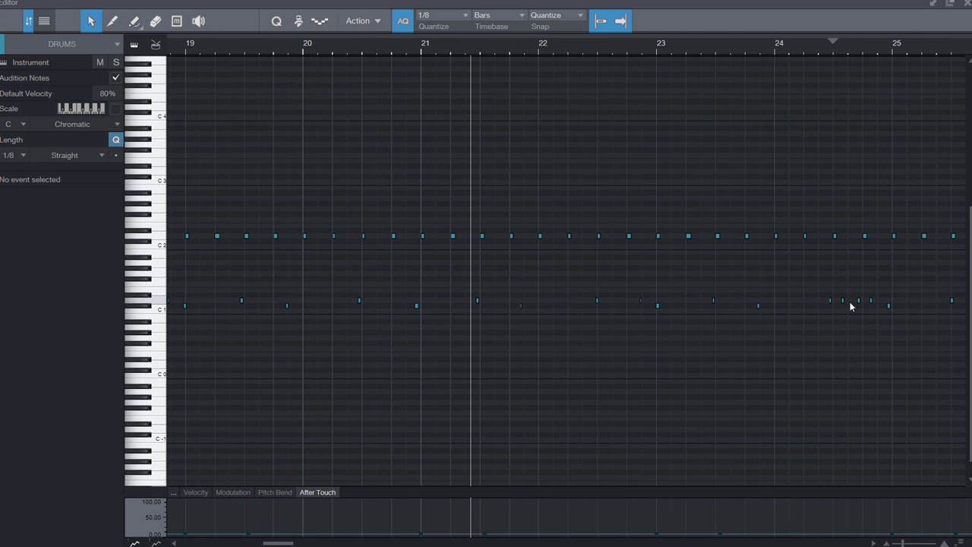
pyautogui.moveTo(278, 544); pyautogui.dragTo(308, 543)
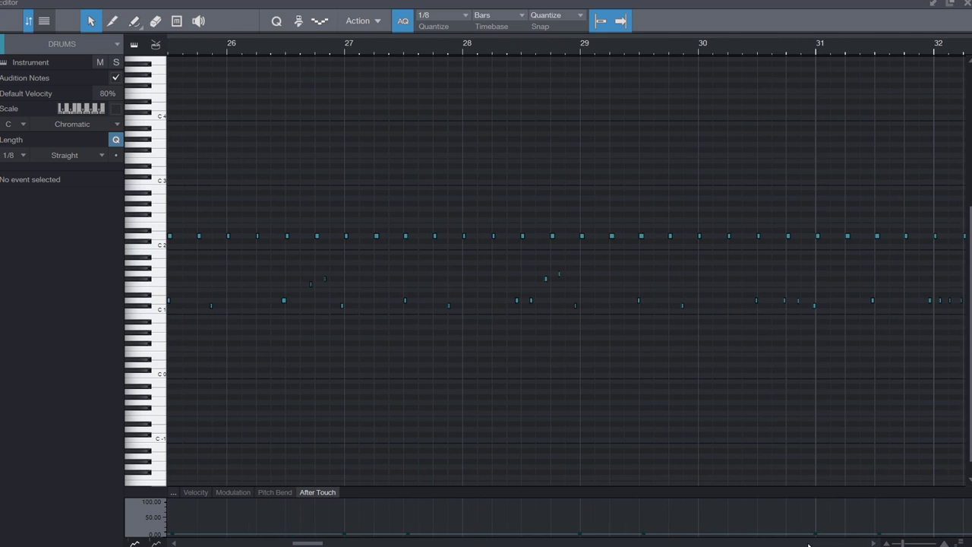
pyautogui.scroll(-10, 440, 46)
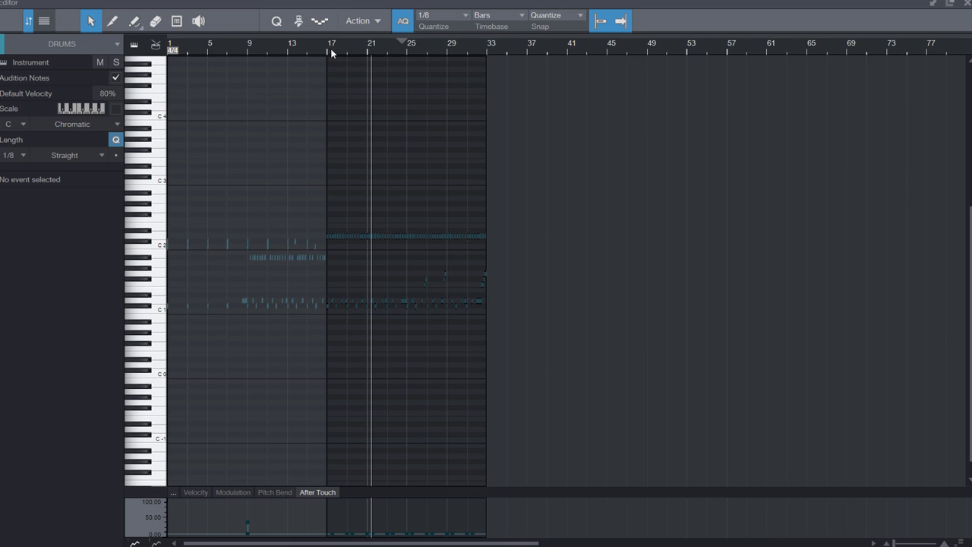
pyautogui.scroll(7, 329, 53)
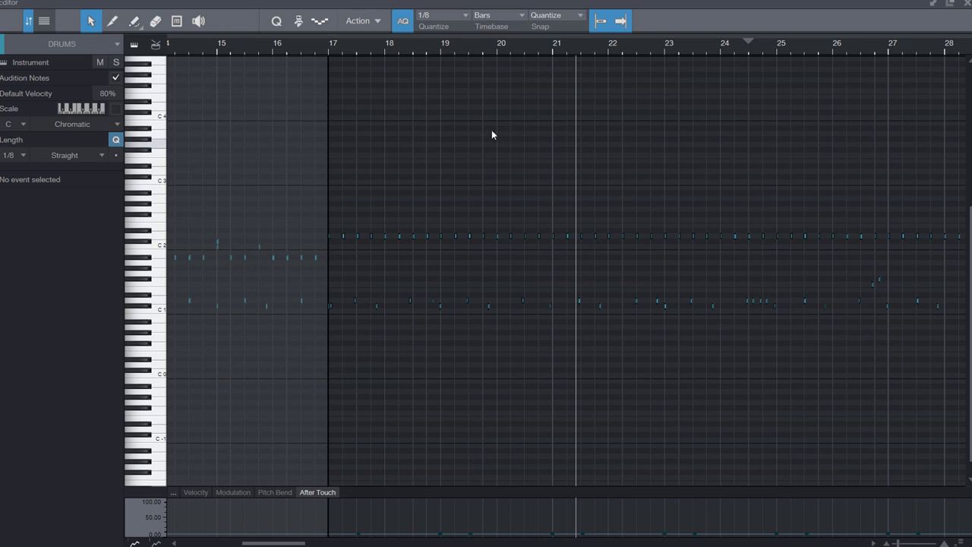
# Step: Delete the late duplicate C# 1 note just after bar 17 and lengthen the one at bar 17 to end at 17.01.02.00
pyautogui.scroll(2, 334, 52)
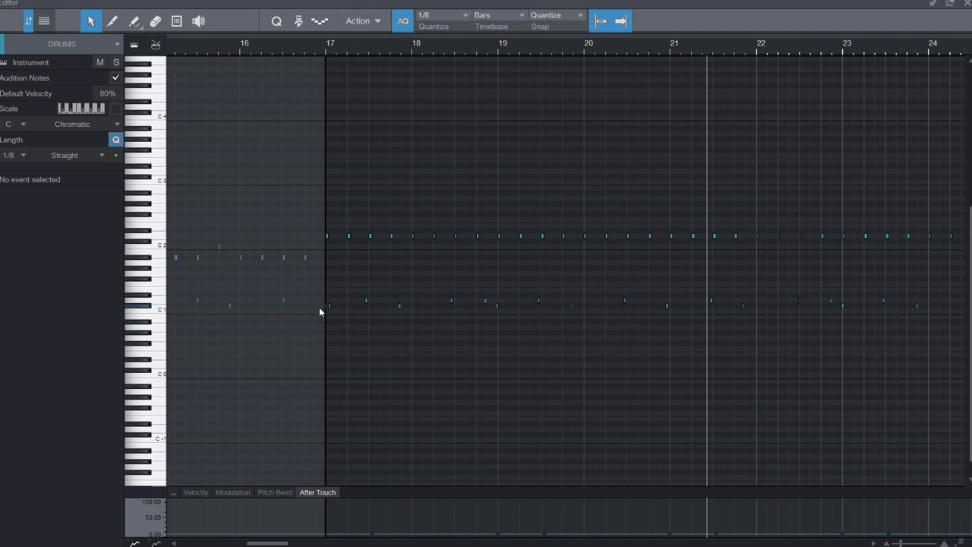
pyautogui.scroll(6, 328, 48)
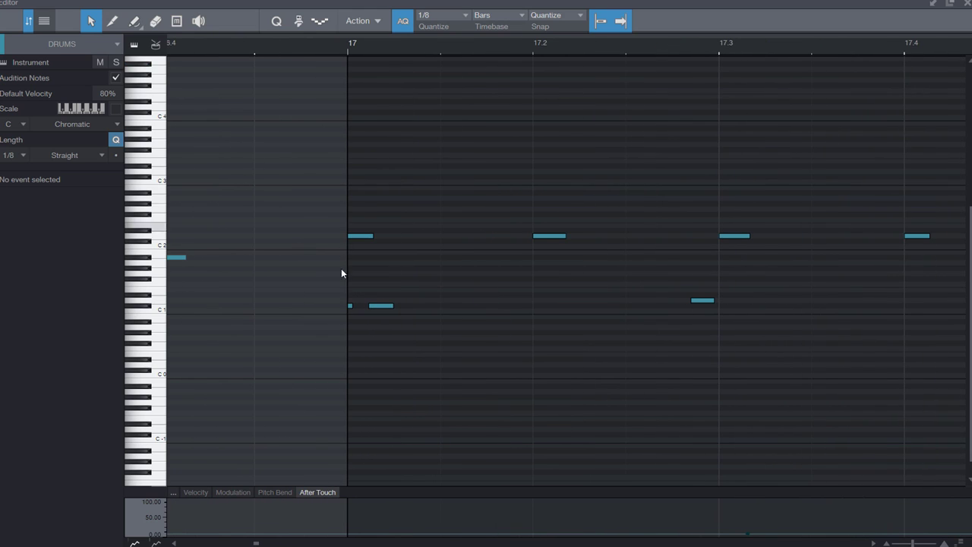
pyautogui.click(382, 306)
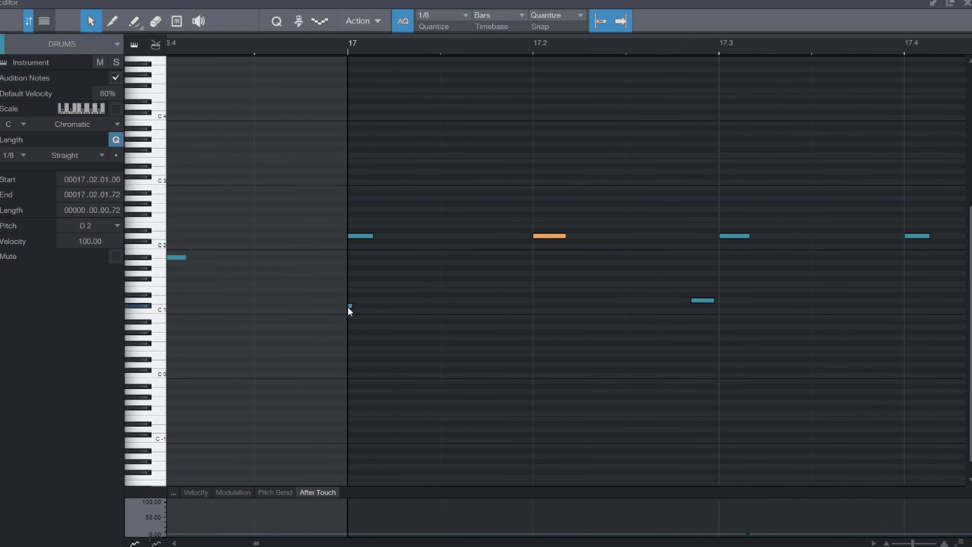
pyautogui.moveTo(354, 307); pyautogui.dragTo(394, 307)
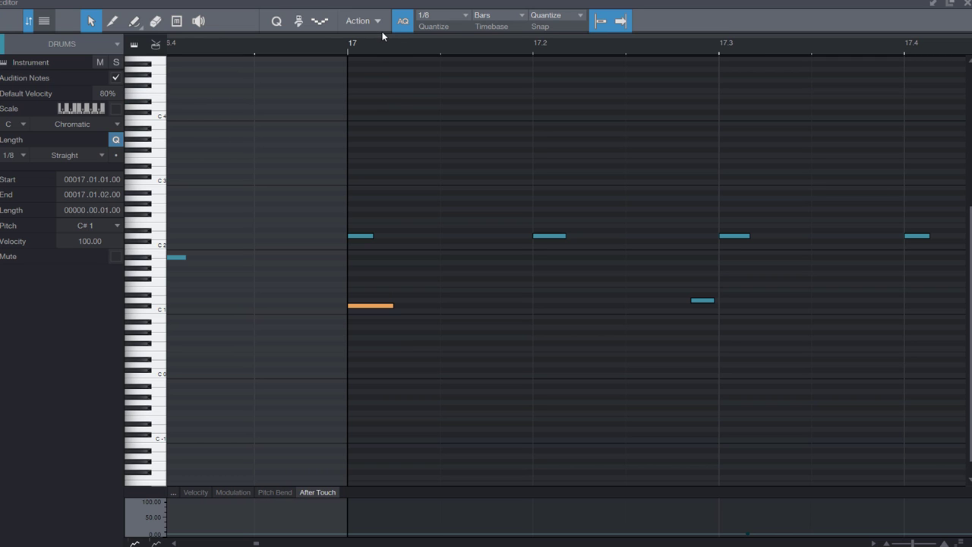
pyautogui.scroll(-7, 392, 44)
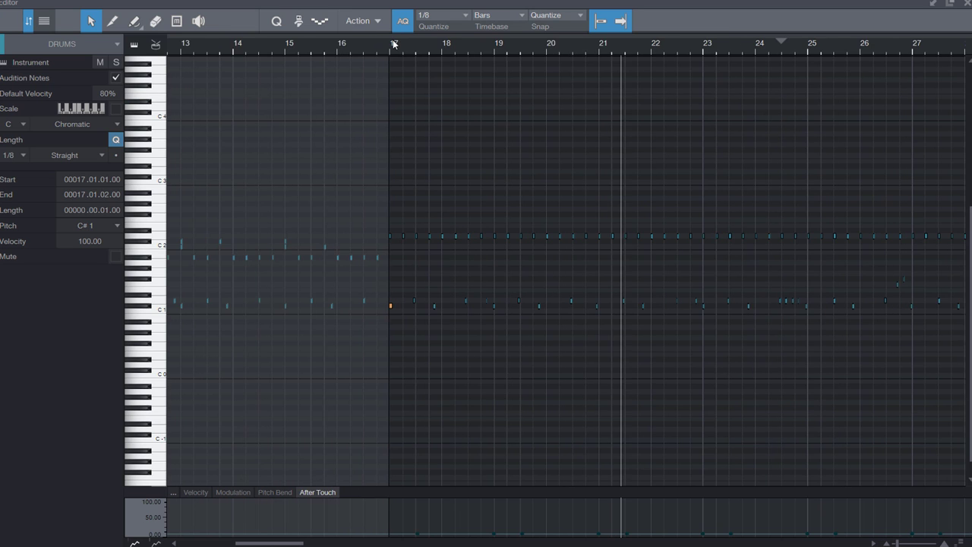
pyautogui.scroll(-2, 393, 39)
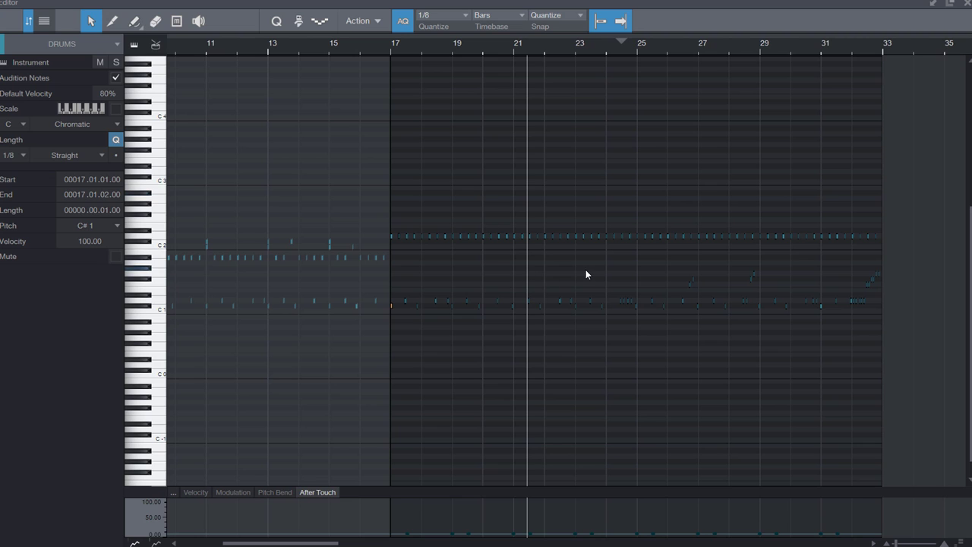
# Step: Quantize the lower kick and snare notes from bar 17 up to bar 22 to the 1/8 grid and play from bar 17
pyautogui.scroll(3, 389, 48)
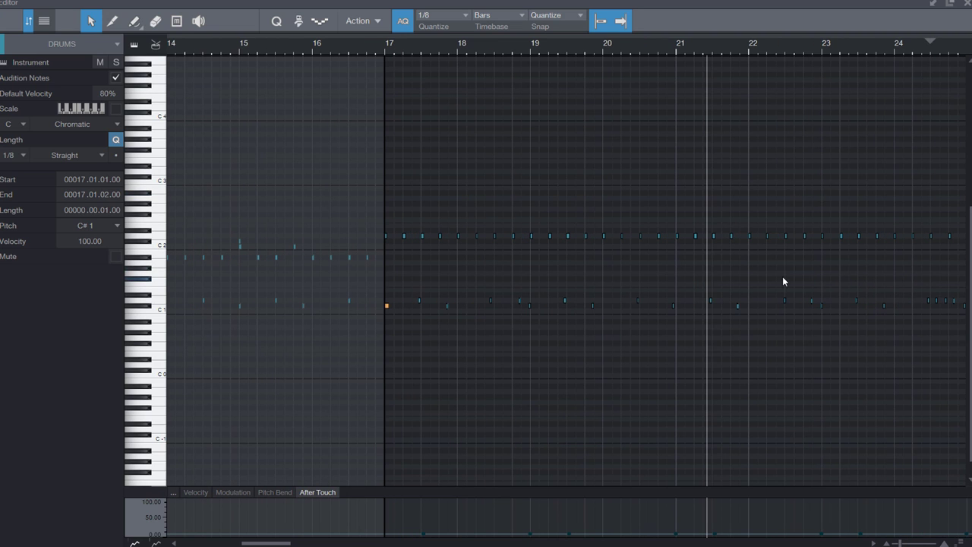
pyautogui.moveTo(777, 275); pyautogui.dragTo(382, 325)
pyautogui.press('q')
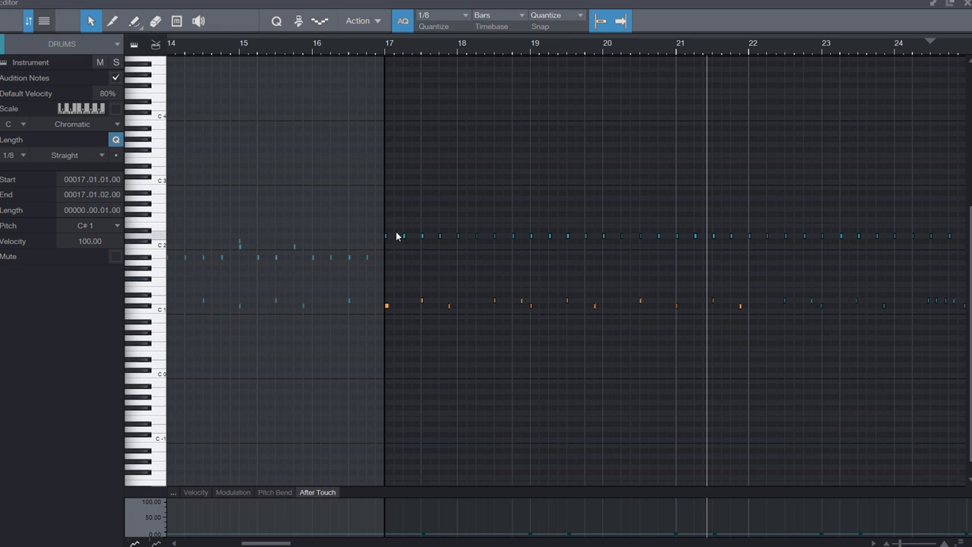
pyautogui.click(381, 44)
pyautogui.press('space')
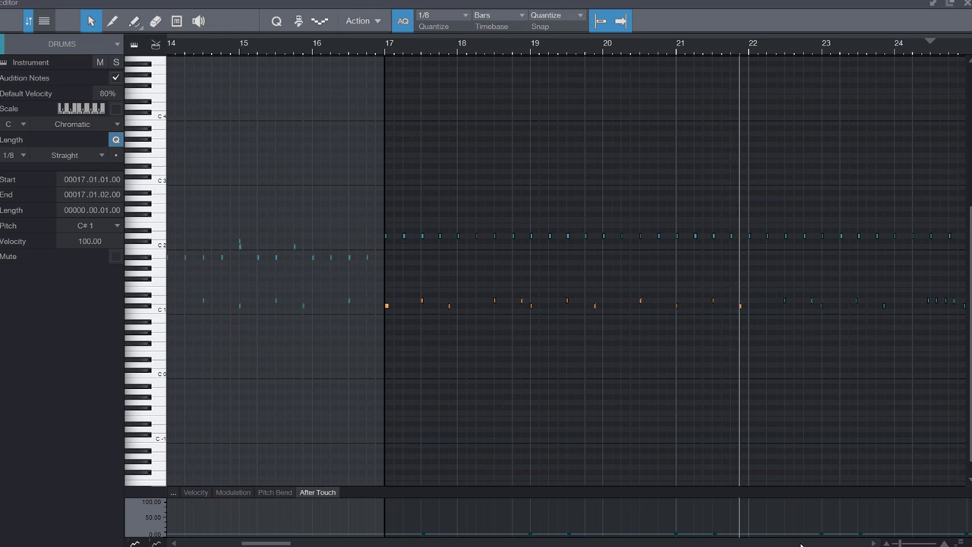
# Step: Quantize the lower drum notes between bars 22 and 24 to the 1/8 grid and play that section back
pyautogui.hscroll(2, 809, 543)
pyautogui.press('f')
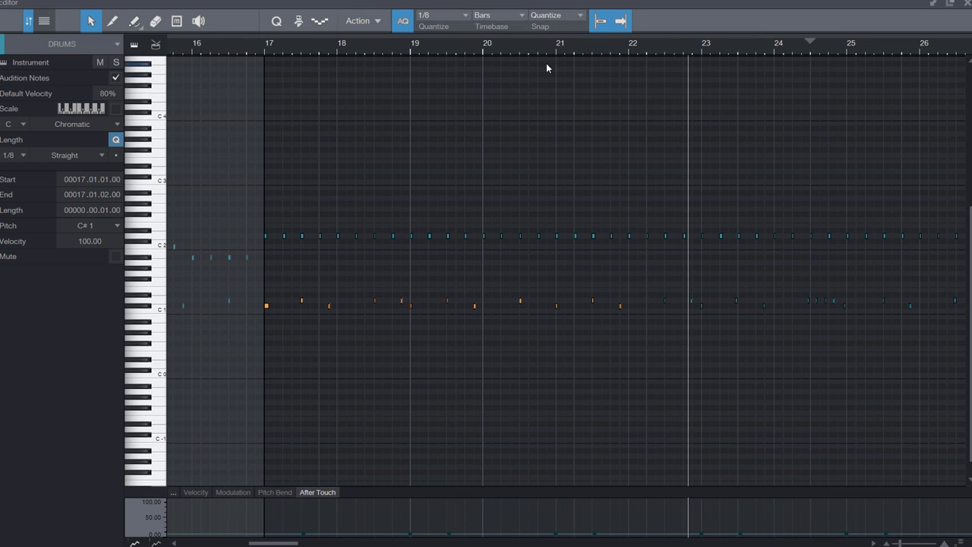
pyautogui.press('e')
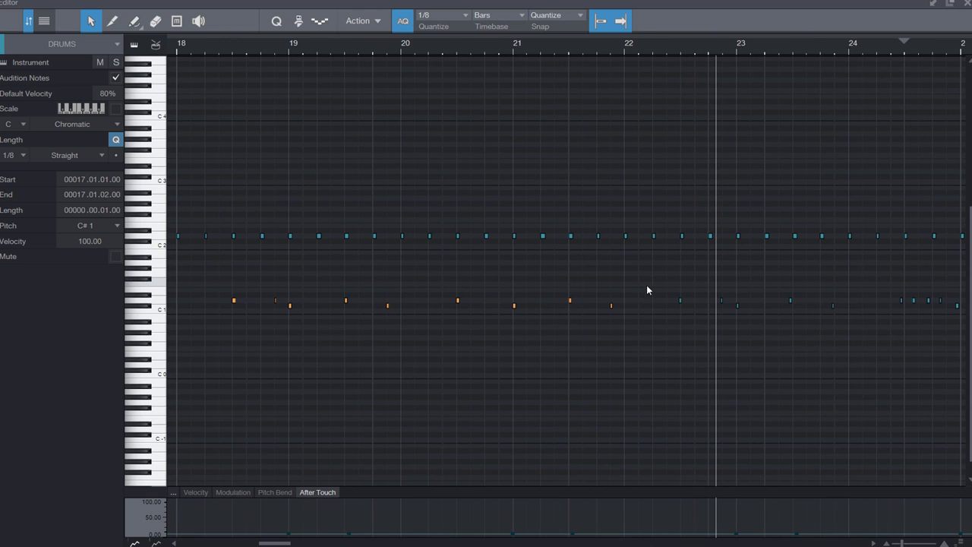
pyautogui.moveTo(648, 286); pyautogui.dragTo(863, 337)
pyautogui.press('q')
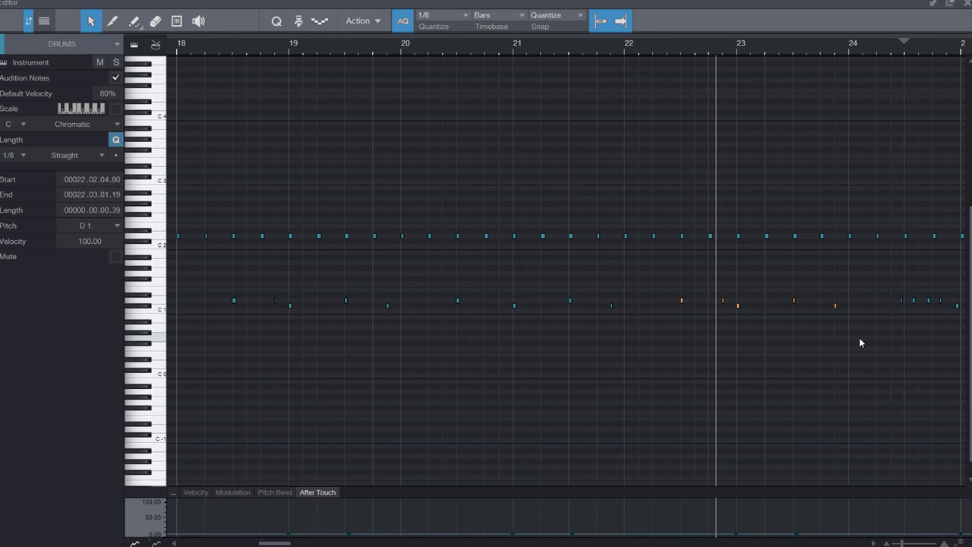
pyautogui.click(590, 51)
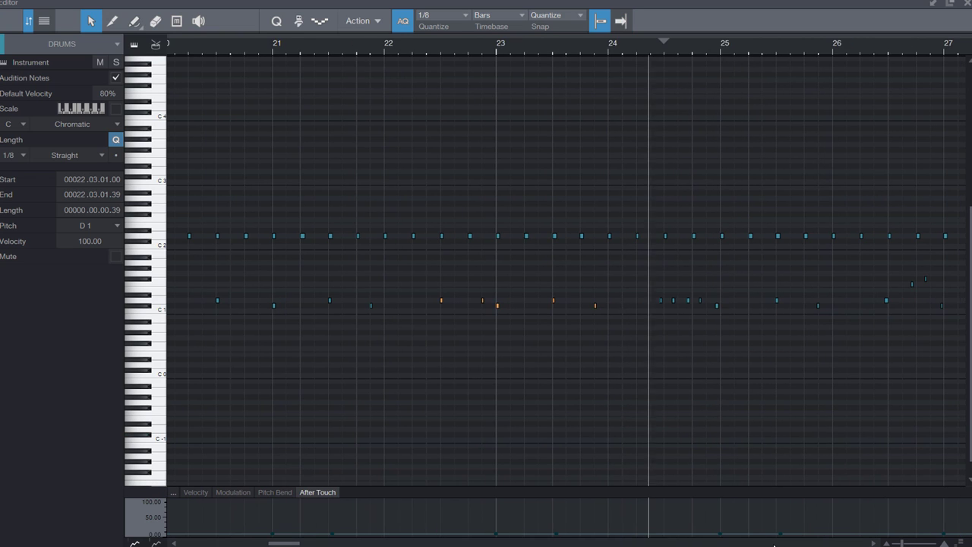
# Step: Align the five-note fill leading into bar 25 to start at 24.03.01.00, quantize it to 1/8, and play it
pyautogui.moveTo(626, 267); pyautogui.dragTo(517, 330)
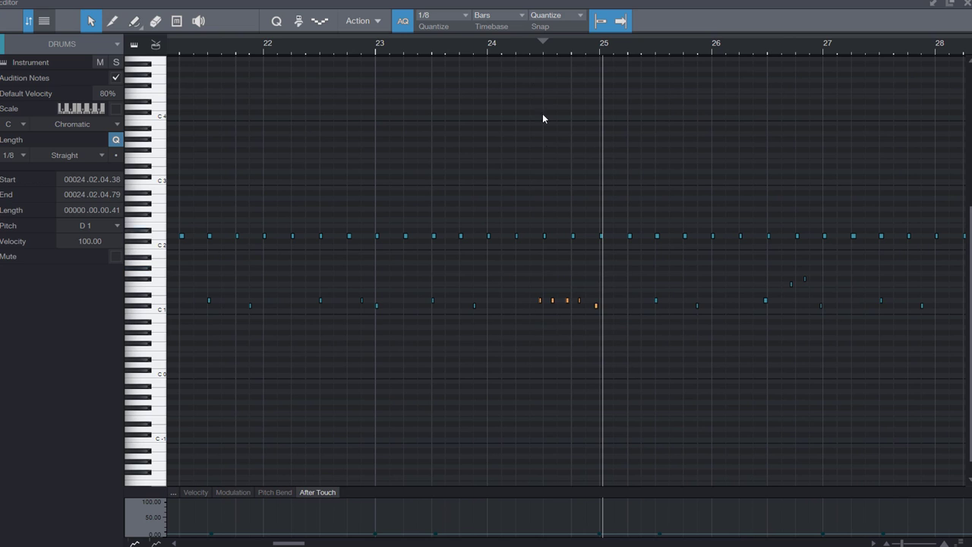
pyautogui.moveTo(533, 49); pyautogui.dragTo(579, 305)
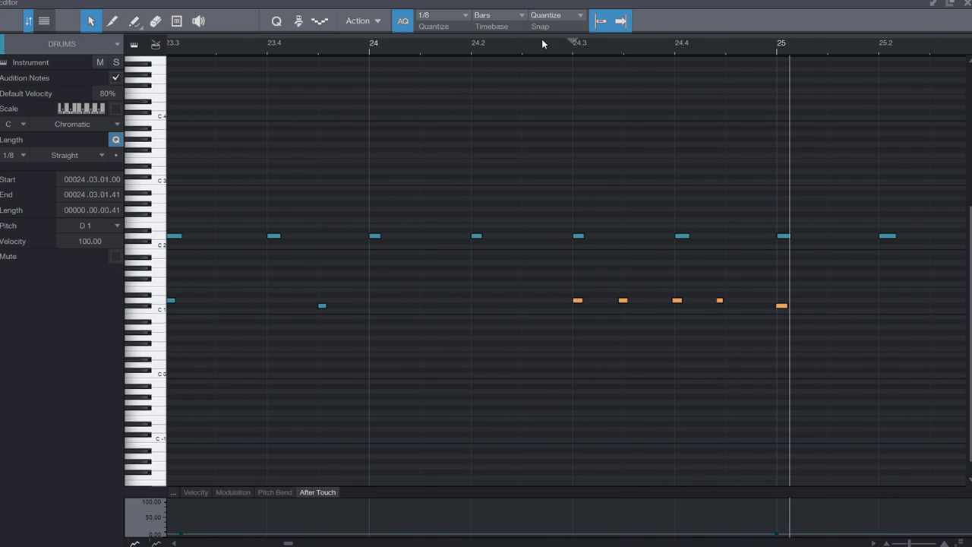
pyautogui.scroll(-5, 543, 44)
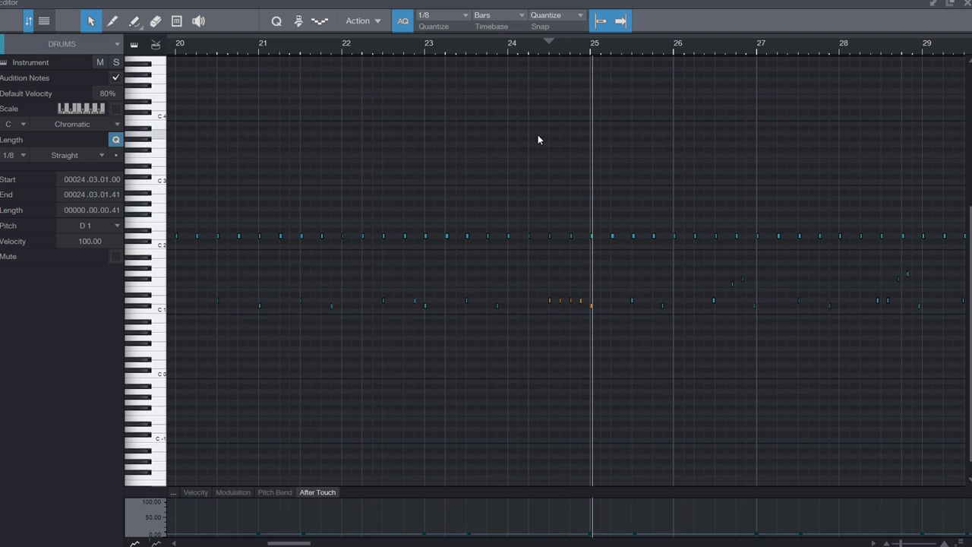
pyautogui.click(549, 54)
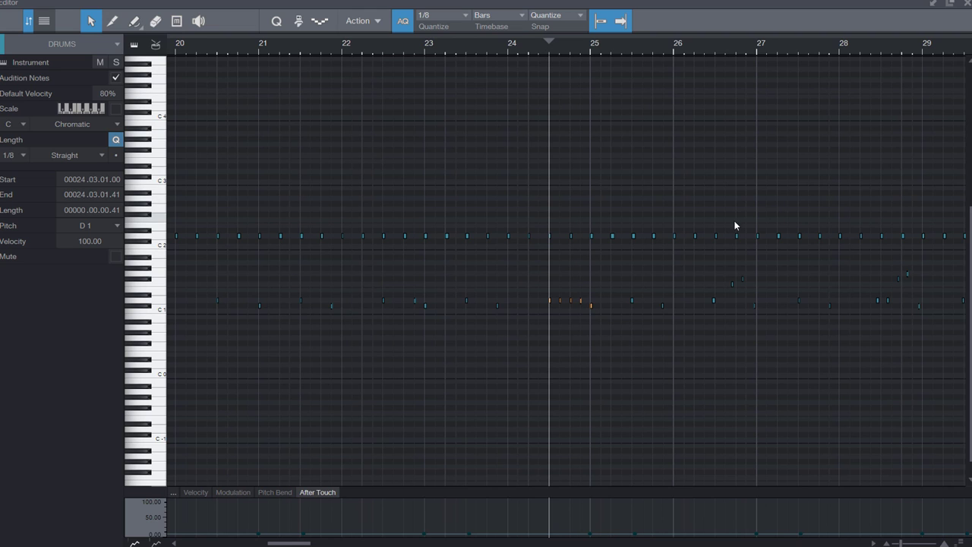
# Step: Quantize the lower drum notes and tom hits between bars 25 and 29 to the 1/8 grid
pyautogui.hscroll(3, 746, 536)
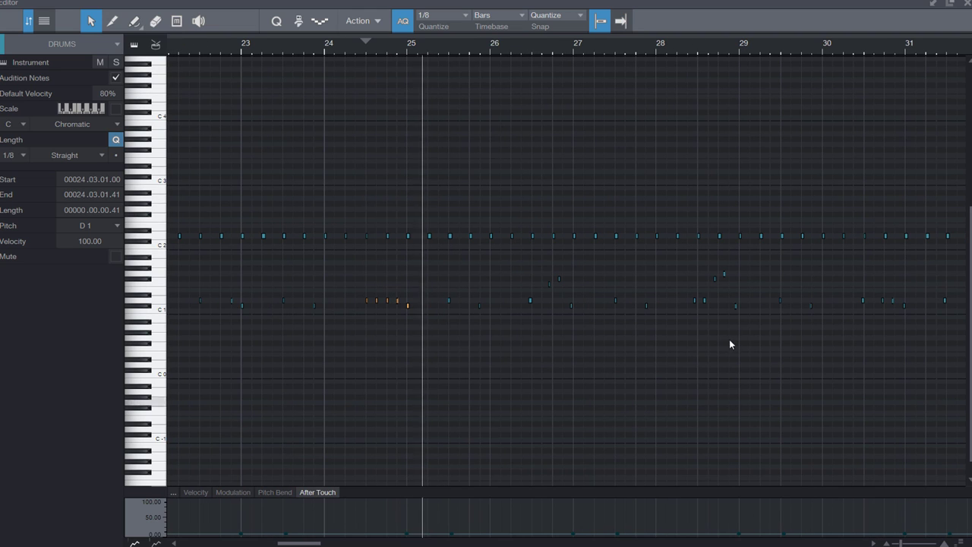
pyautogui.moveTo(751, 260); pyautogui.dragTo(440, 362)
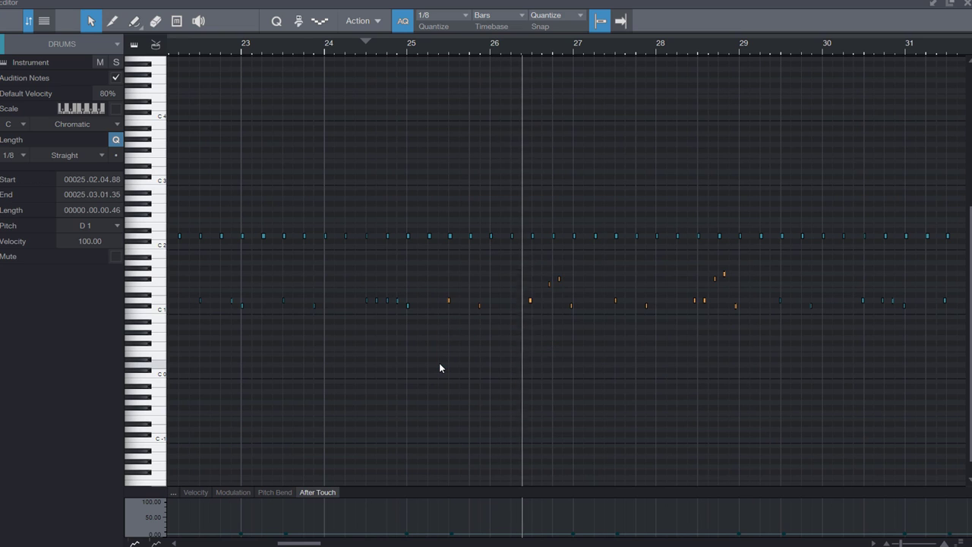
pyautogui.press('q')
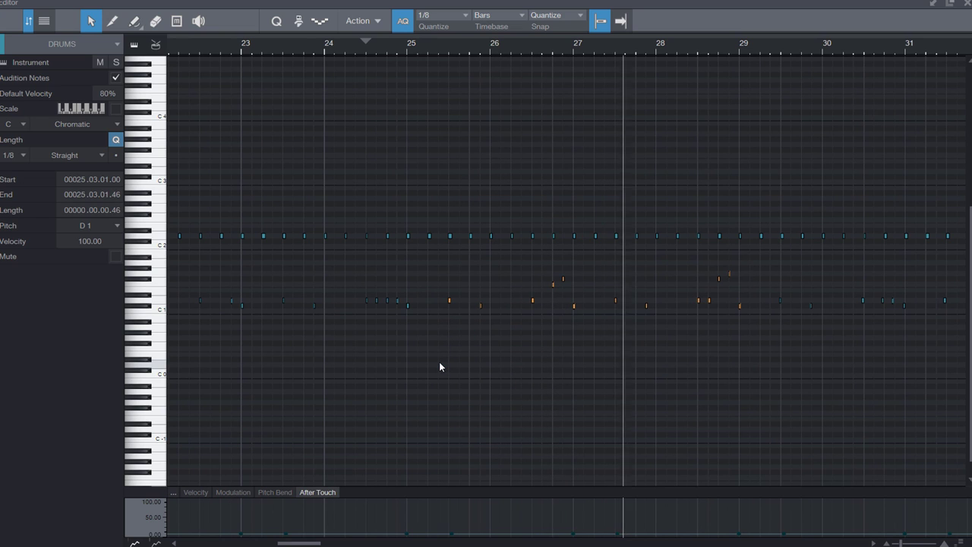
# Step: Shift all lower drum and tom notes between bars 29 and 33 slightly later so the C# 1 hit near bar 31 starts on the bar
pyautogui.hscroll(4, 725, 541)
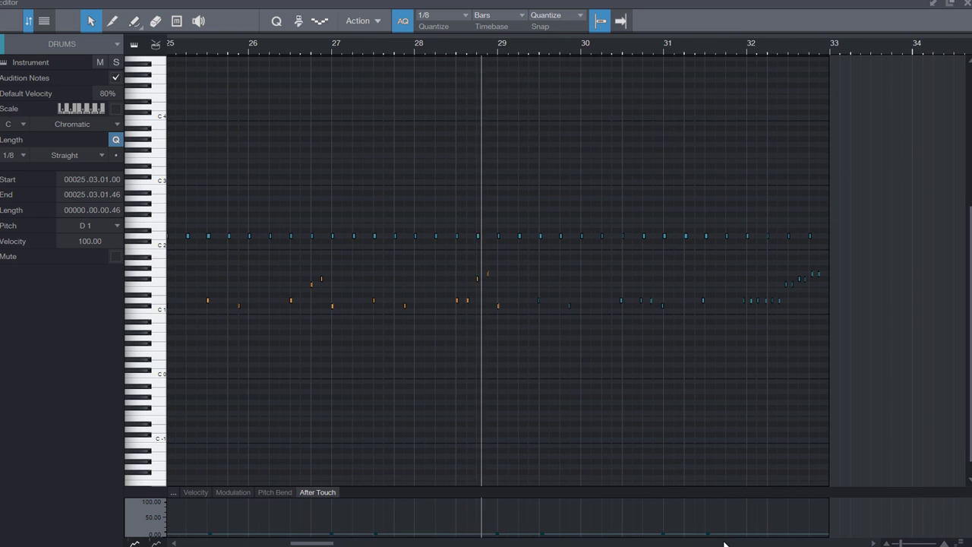
pyautogui.moveTo(859, 247); pyautogui.dragTo(525, 354)
pyautogui.moveTo(724, 40); pyautogui.dragTo(732, 44)
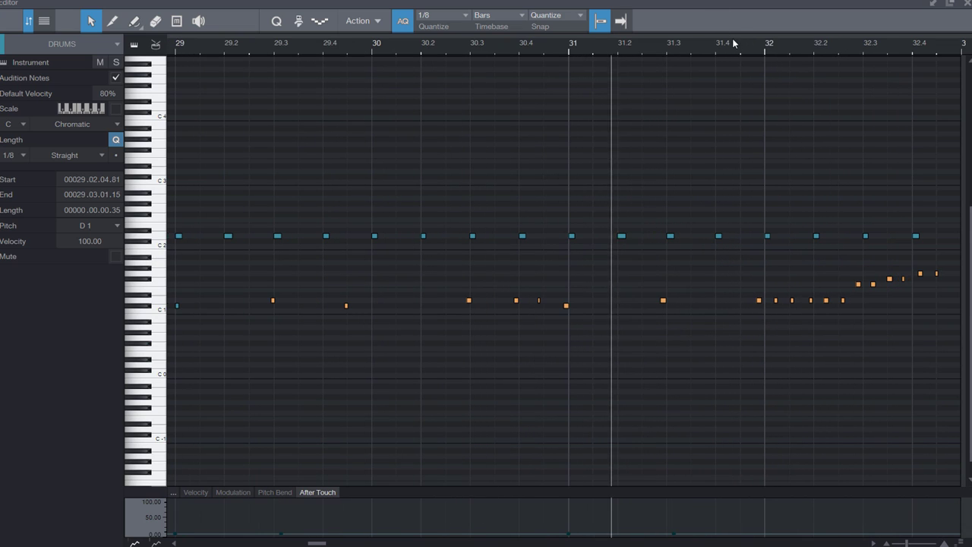
pyautogui.moveTo(662, 29); pyautogui.dragTo(657, 38)
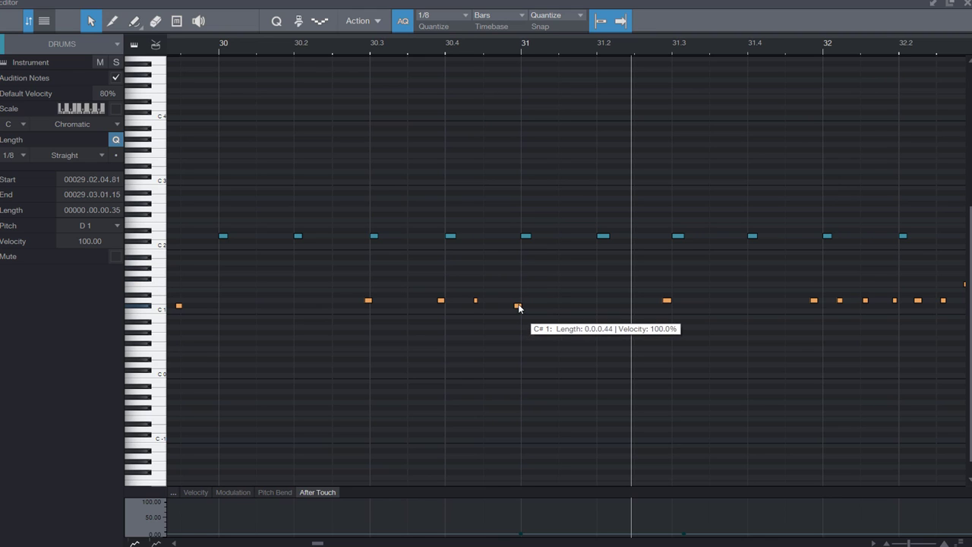
pyautogui.moveTo(520, 307); pyautogui.dragTo(528, 310)
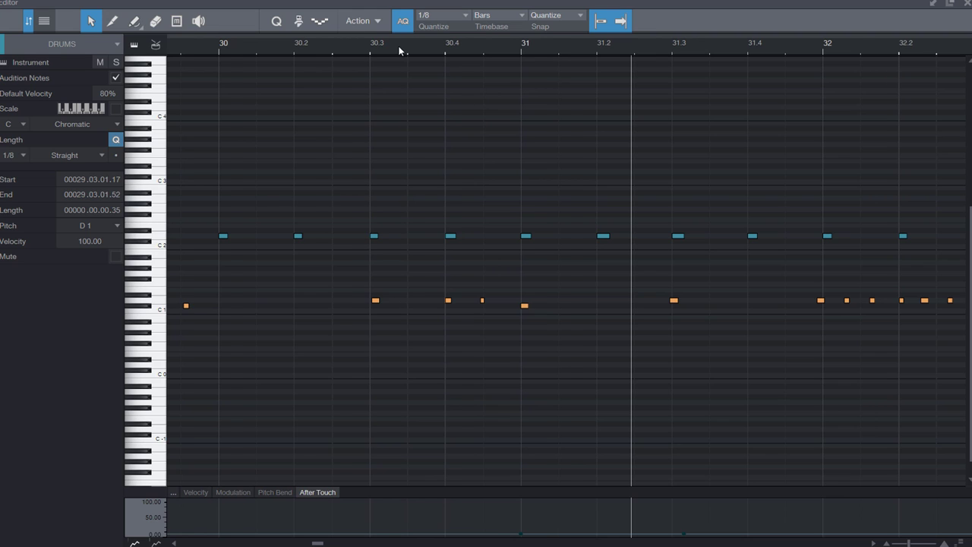
# Step: Quantize only the lower drum notes from bar 29 to beat 31.3, leaving out the closing fill
pyautogui.press('w')
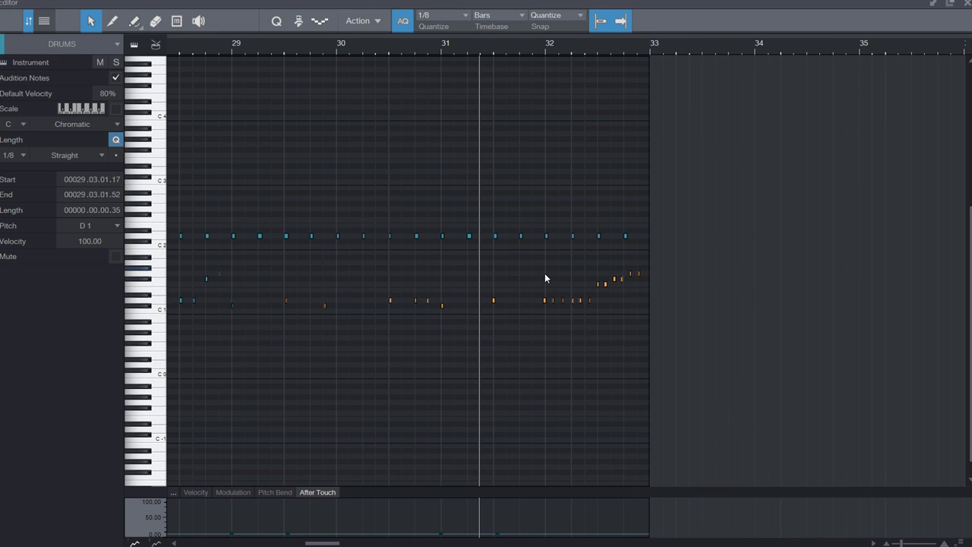
pyautogui.press('q')
pyautogui.click(505, 323)
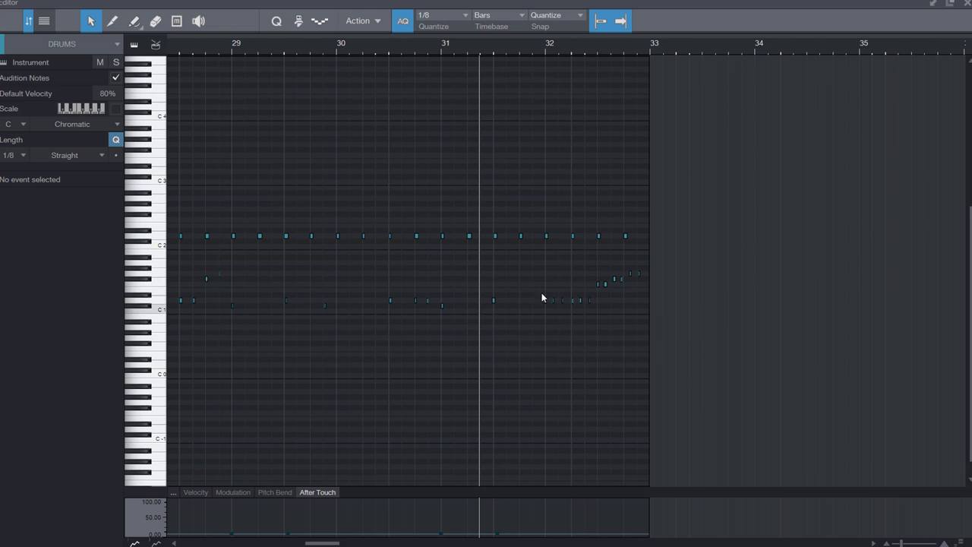
pyautogui.moveTo(520, 270); pyautogui.dragTo(231, 376)
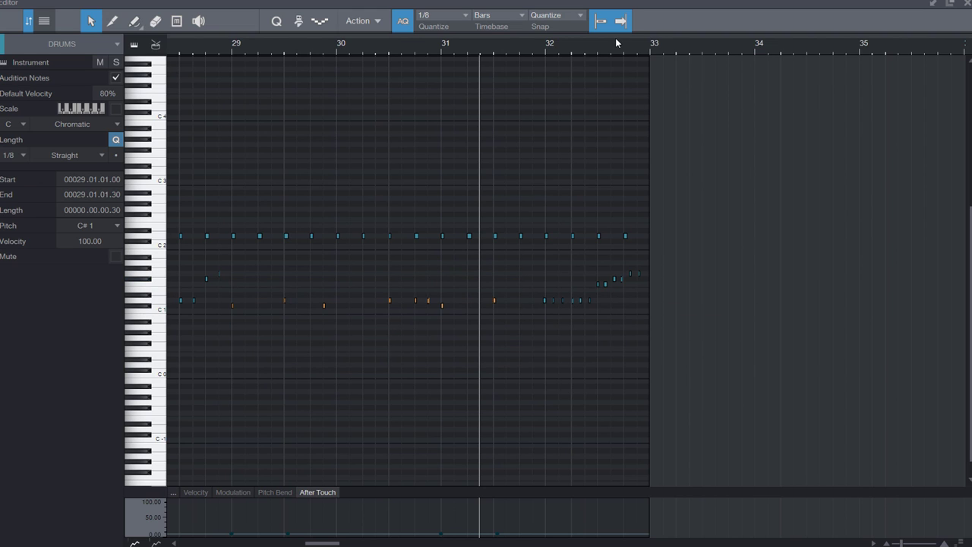
# Step: Move the whole closing fill later so its first D 1 note starts at 32.01.01.00
pyautogui.scroll(5, 616, 38)
pyautogui.moveTo(760, 268); pyautogui.dragTo(361, 368)
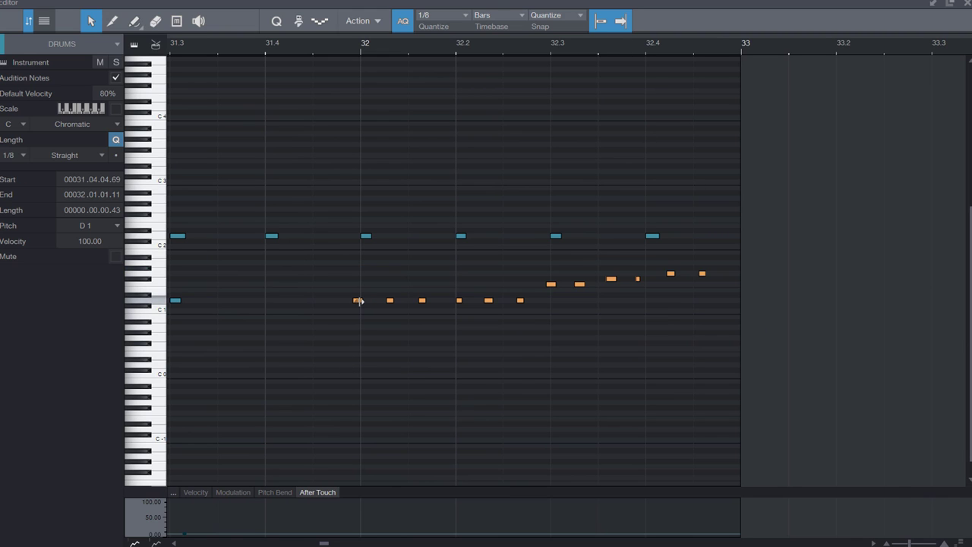
pyautogui.moveTo(361, 301); pyautogui.dragTo(368, 301)
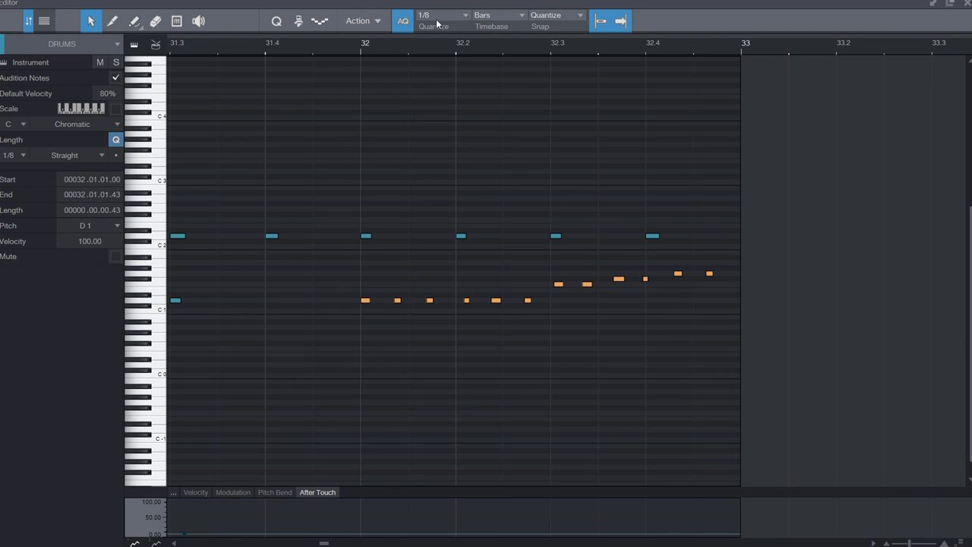
# Step: Try quantizing the closing fill with the grid at 1/16 and then 1/16 triplets
pyautogui.click(439, 16)
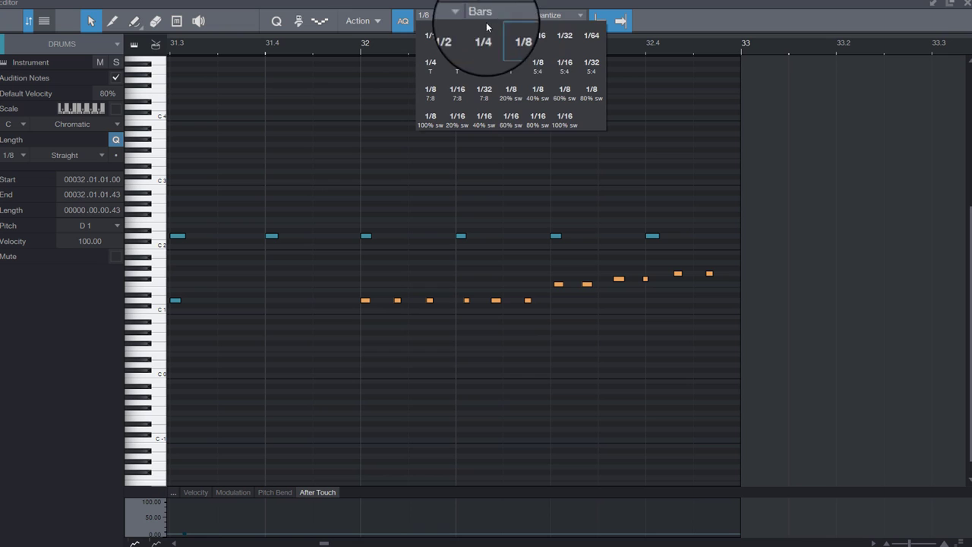
pyautogui.click(542, 41)
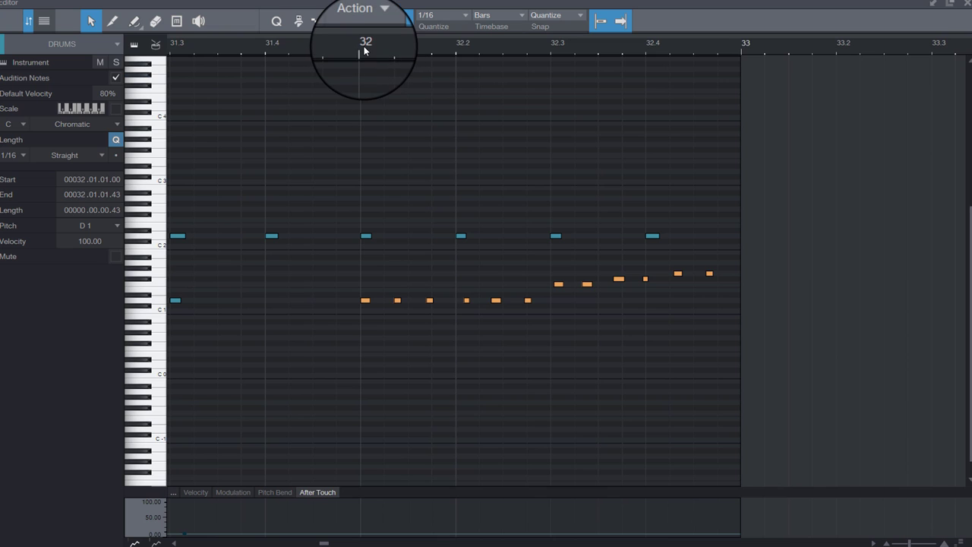
pyautogui.moveTo(364, 46); pyautogui.dragTo(365, 50)
pyautogui.click(439, 17)
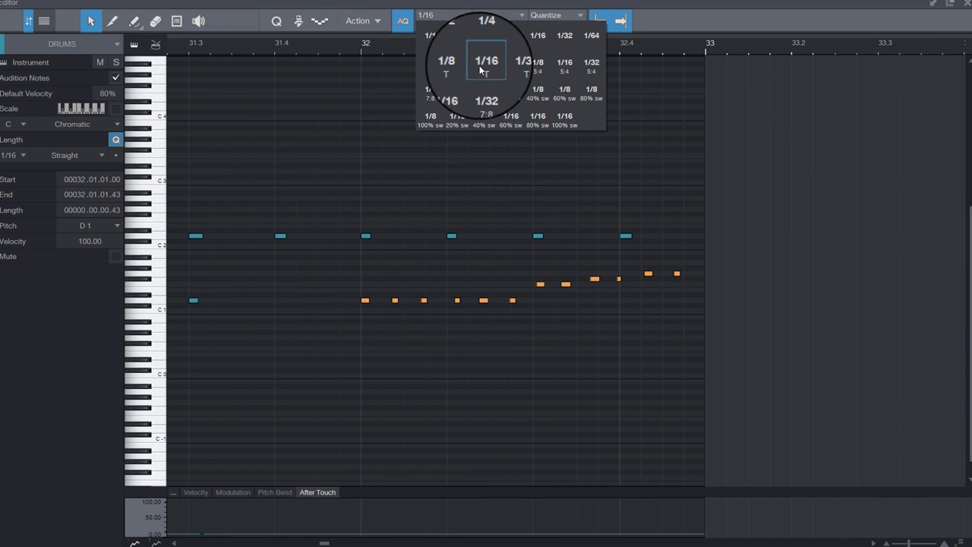
pyautogui.click(484, 73)
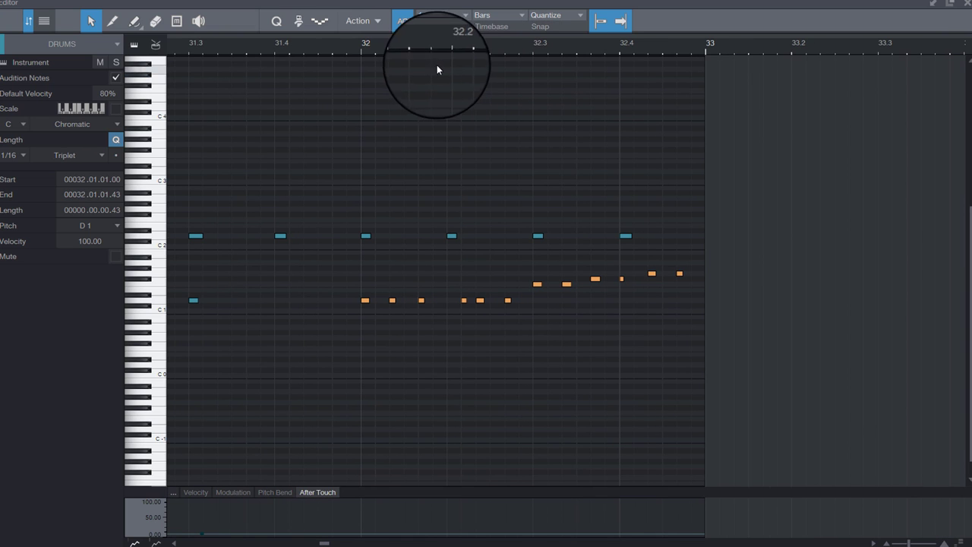
# Step: Set the quantize grid to 1/8 triplets, quantize the closing fill in bar 32, and play it
pyautogui.click(441, 18)
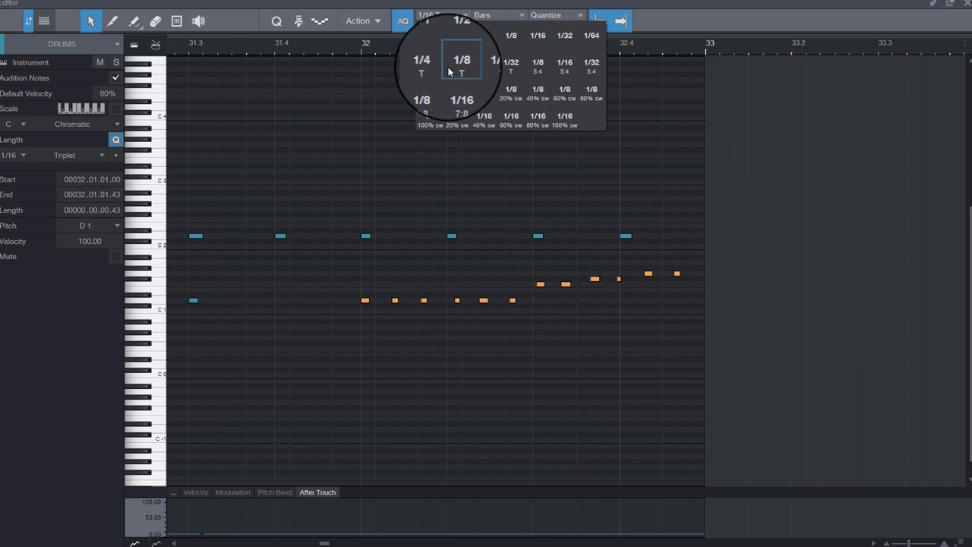
pyautogui.click(448, 69)
pyautogui.moveTo(328, 50); pyautogui.dragTo(332, 43)
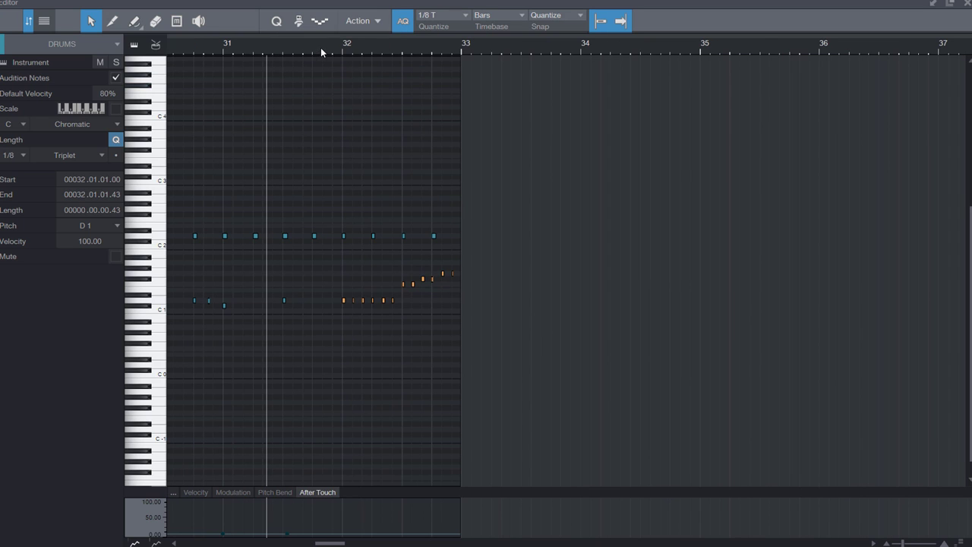
# Step: Review the 1/8 triplet grid choice and play the quantized closing fill several times from just before bar 32
pyautogui.click(446, 23)
pyautogui.click(449, 18)
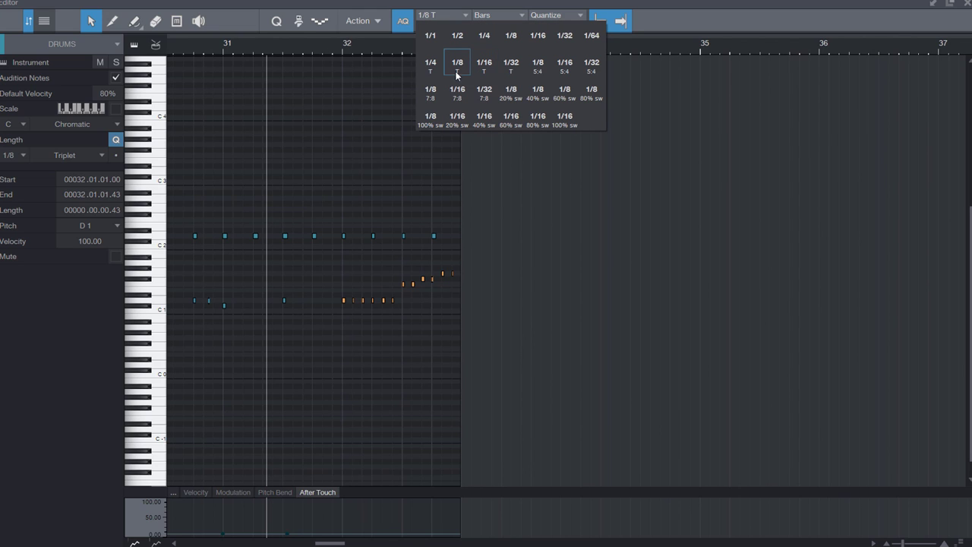
pyautogui.click(332, 46)
pyautogui.press('space')
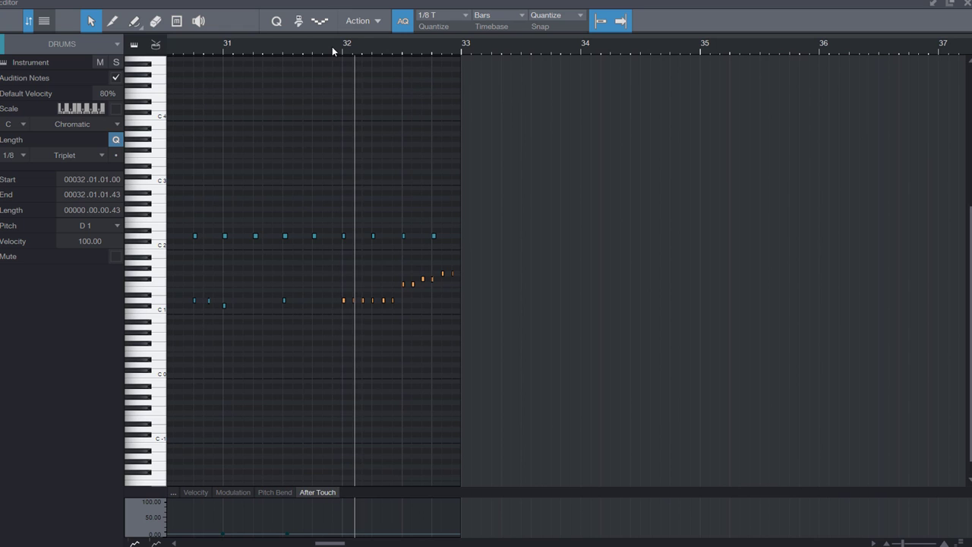
pyautogui.press('w')
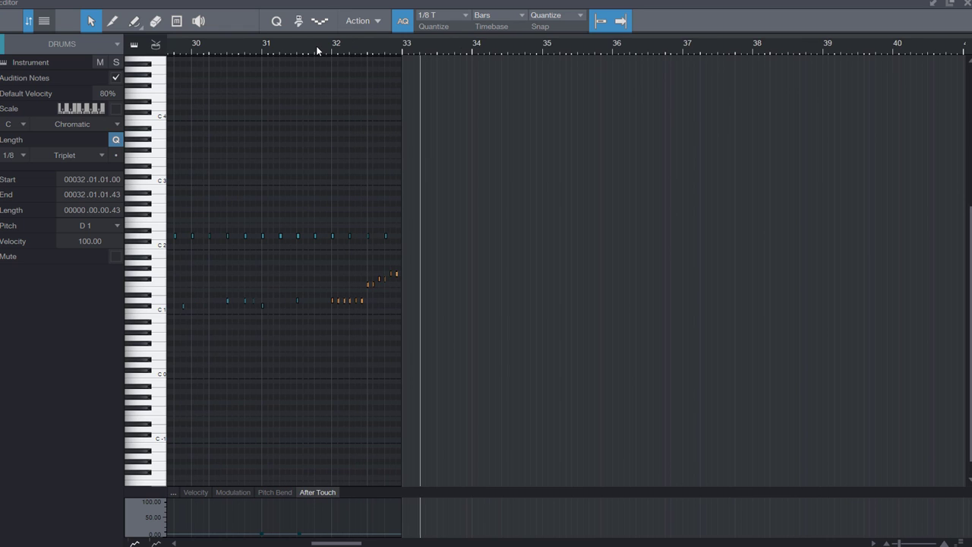
pyautogui.click(317, 45)
pyautogui.press('e')
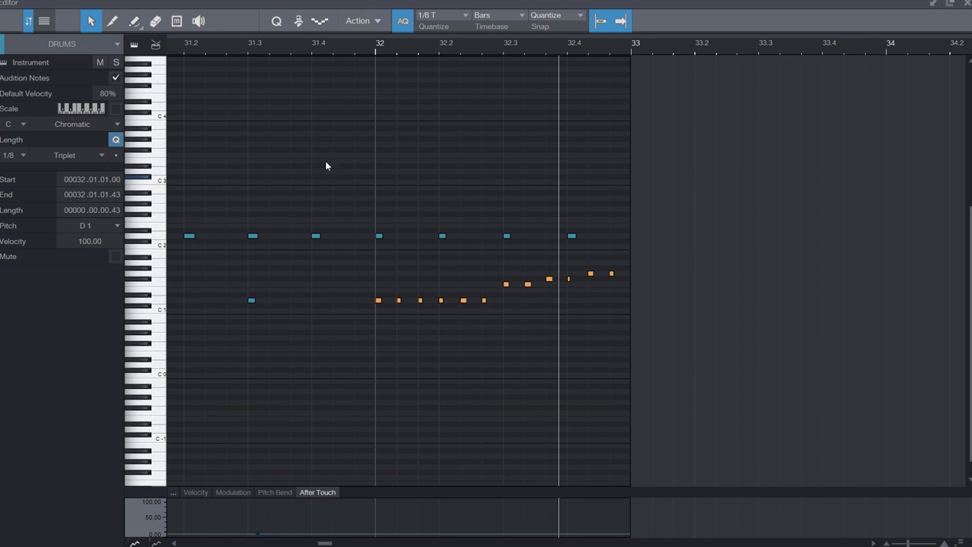
pyautogui.click(342, 44)
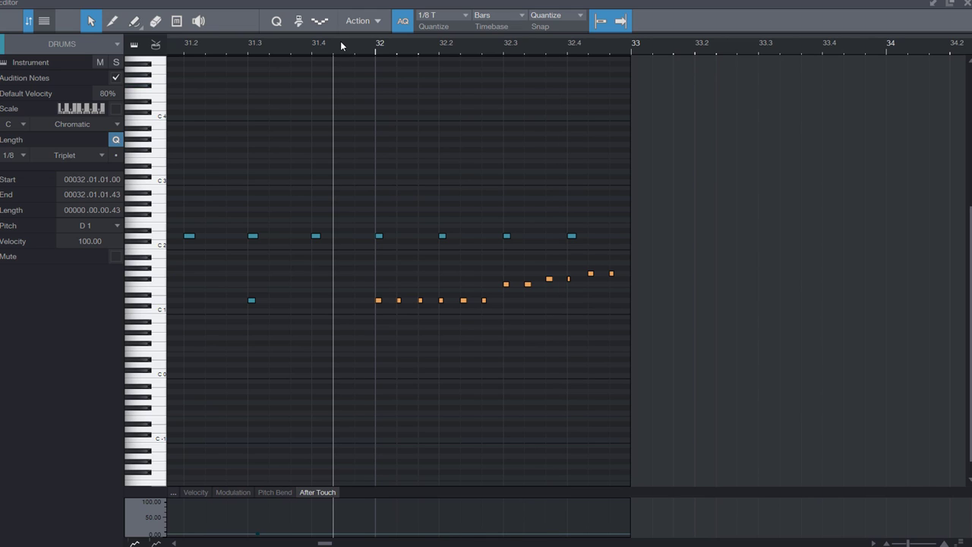
pyautogui.press('space')
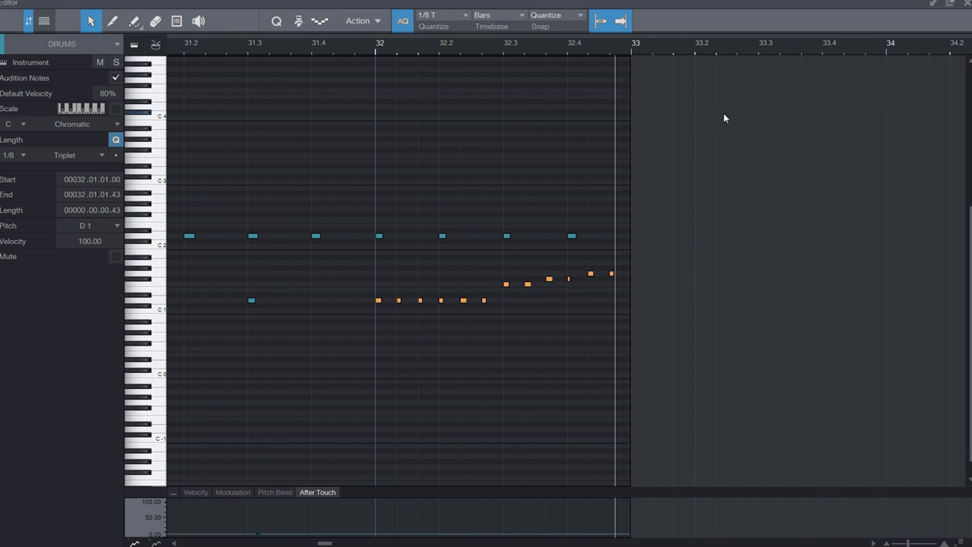
# Step: Delete the four D 2 notes above the closing fill in bar 32 and close the note editor
pyautogui.moveTo(724, 214); pyautogui.dragTo(348, 255)
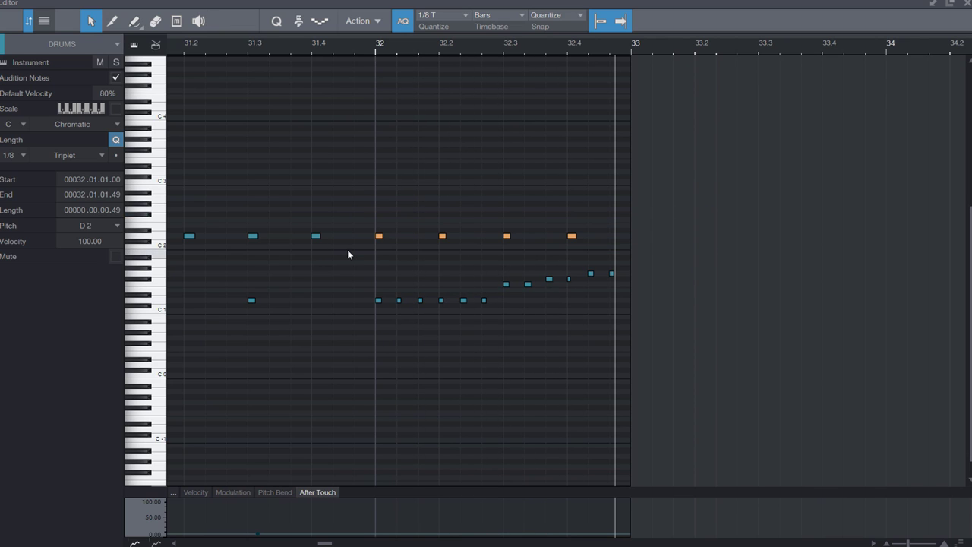
pyautogui.press('Delete')
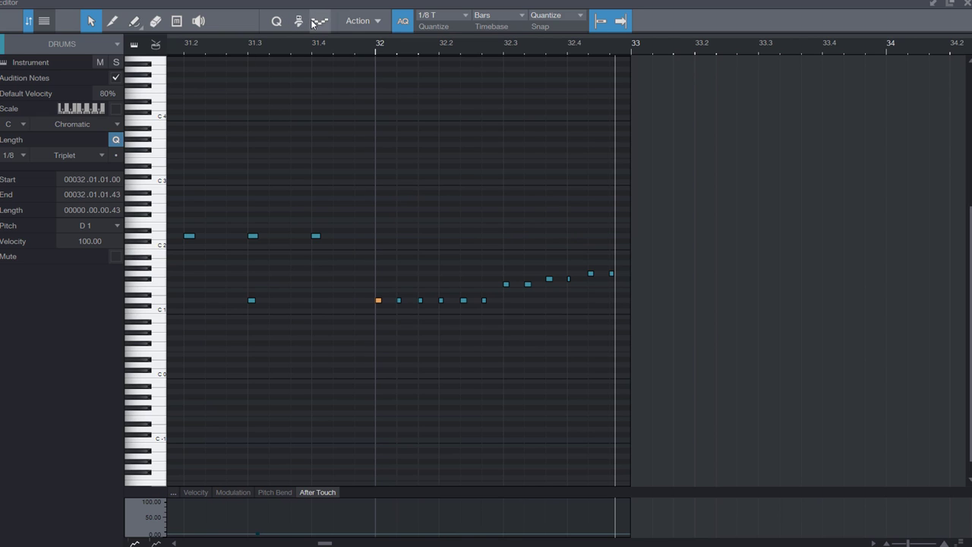
pyautogui.moveTo(343, 47); pyautogui.dragTo(325, 45)
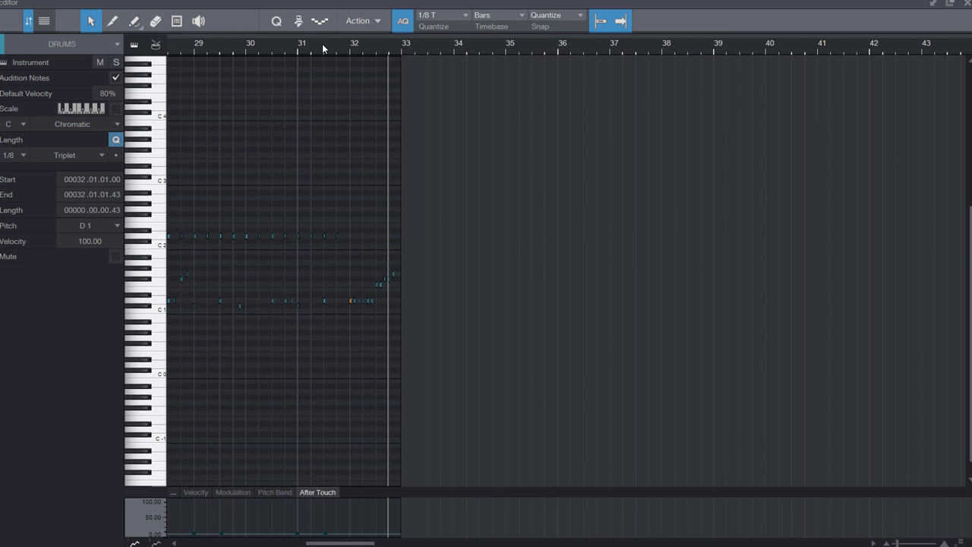
pyautogui.moveTo(354, 543); pyautogui.dragTo(329, 544)
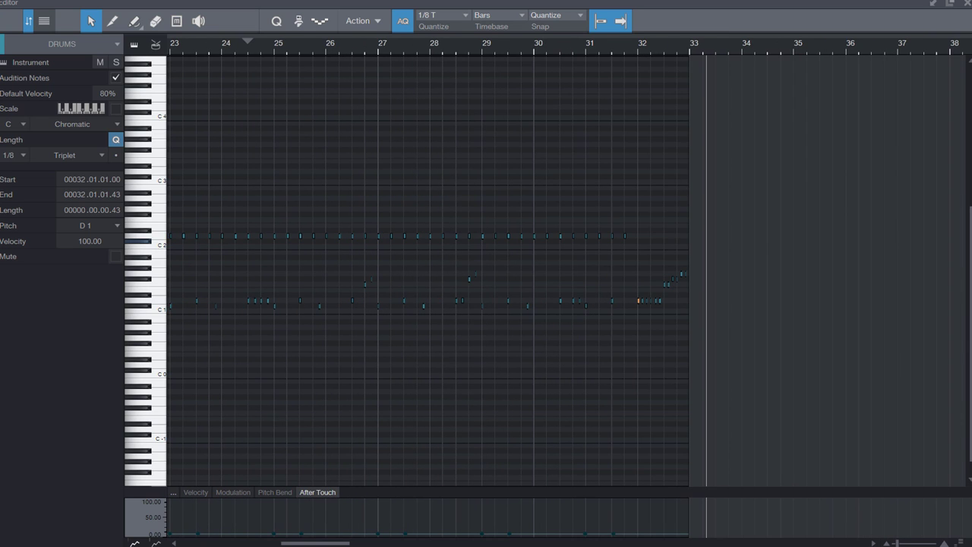
pyautogui.click(968, 4)
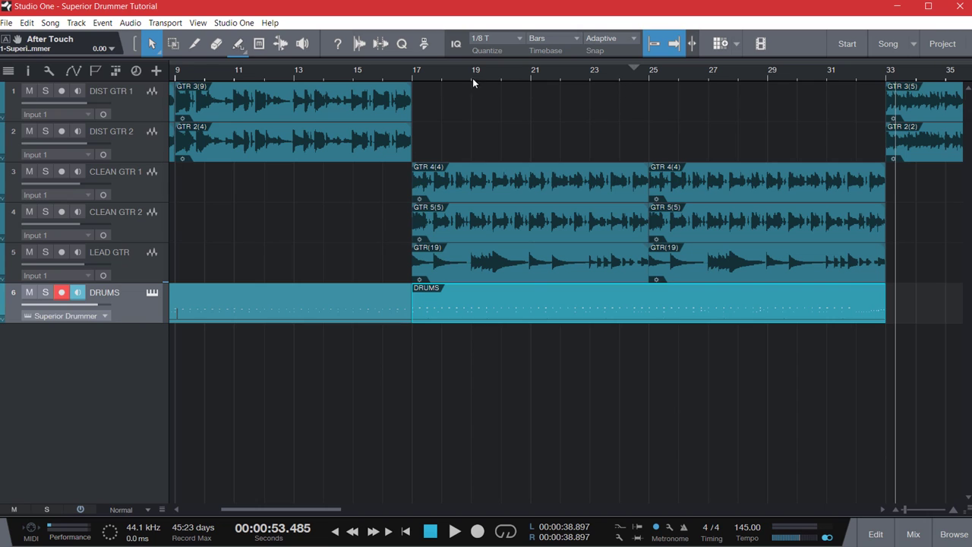
# Step: Place the playhead at bar 33 and play the guitars there several times, rehearsing the drum part on the pads
pyautogui.press('w')
pyautogui.press('w')
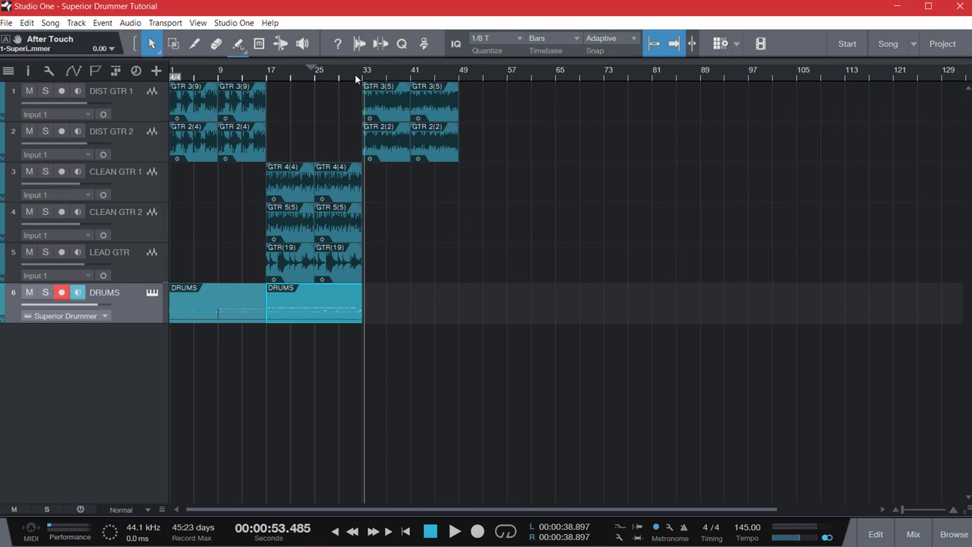
pyautogui.scroll(3, 357, 76)
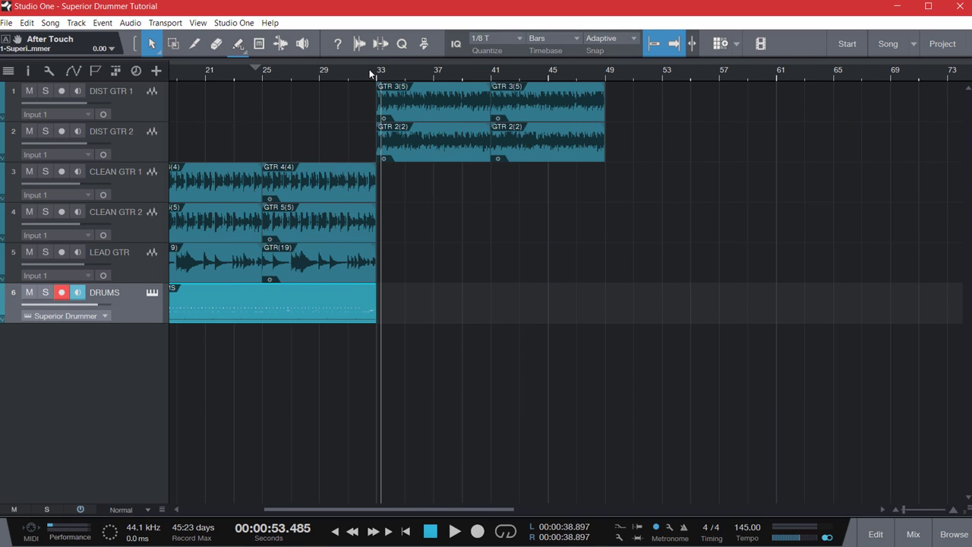
pyautogui.click(376, 69)
pyautogui.press('space')
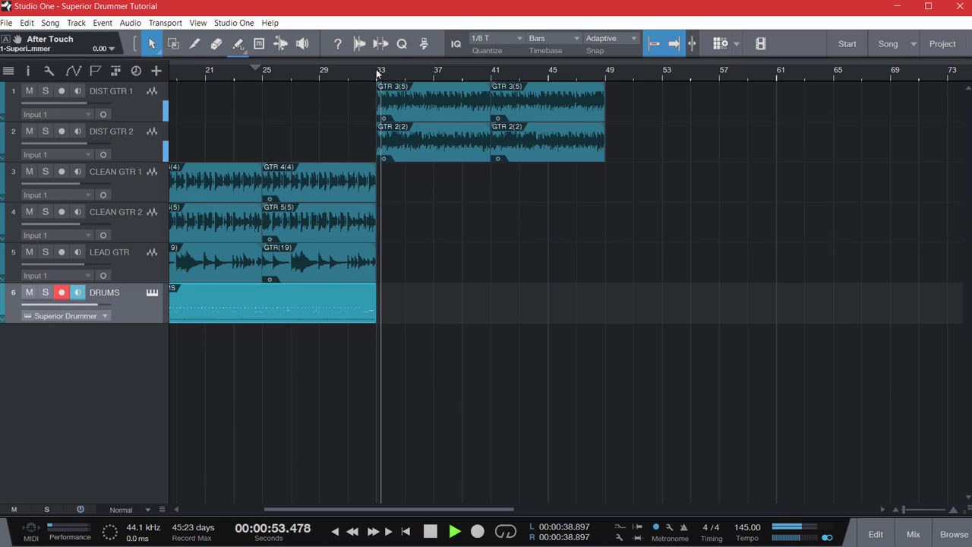
pyautogui.click(376, 69)
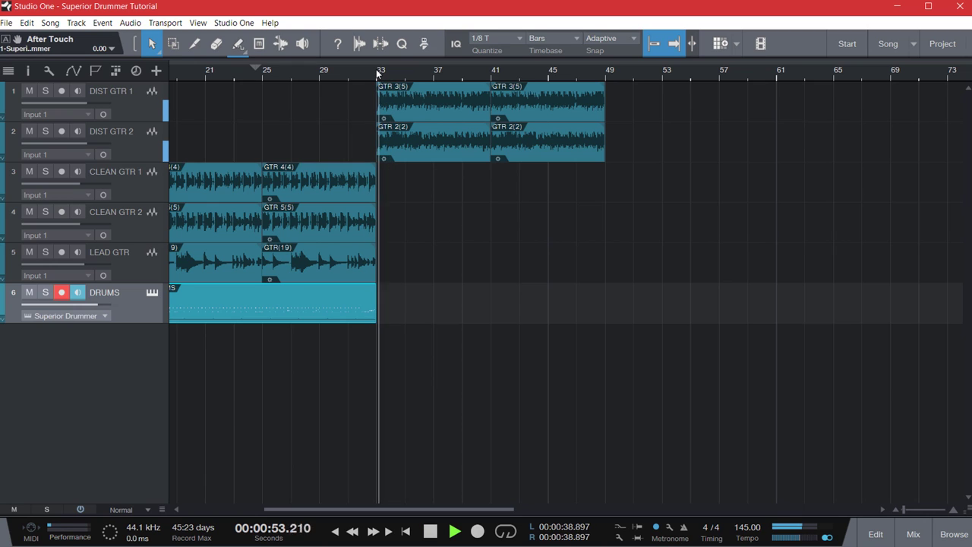
pyautogui.press('space')
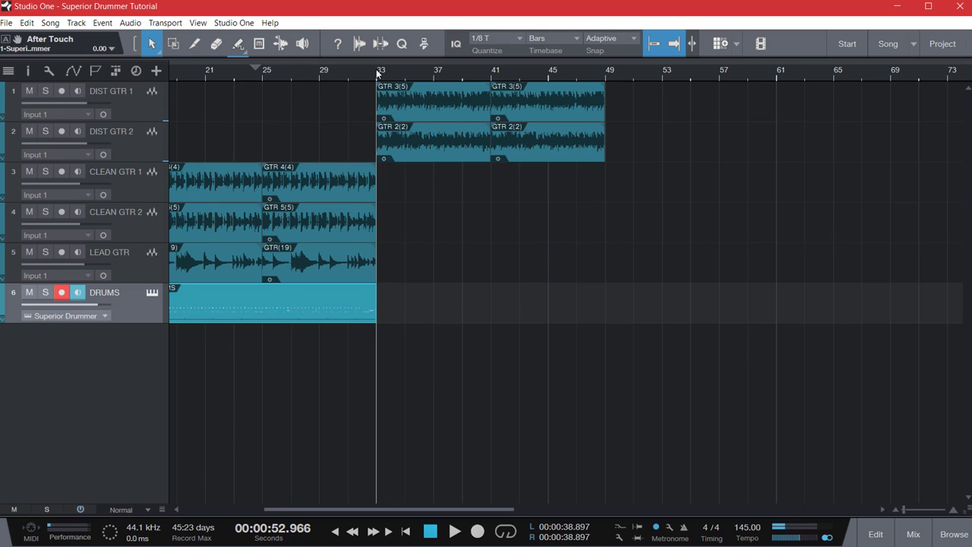
pyautogui.press('space')
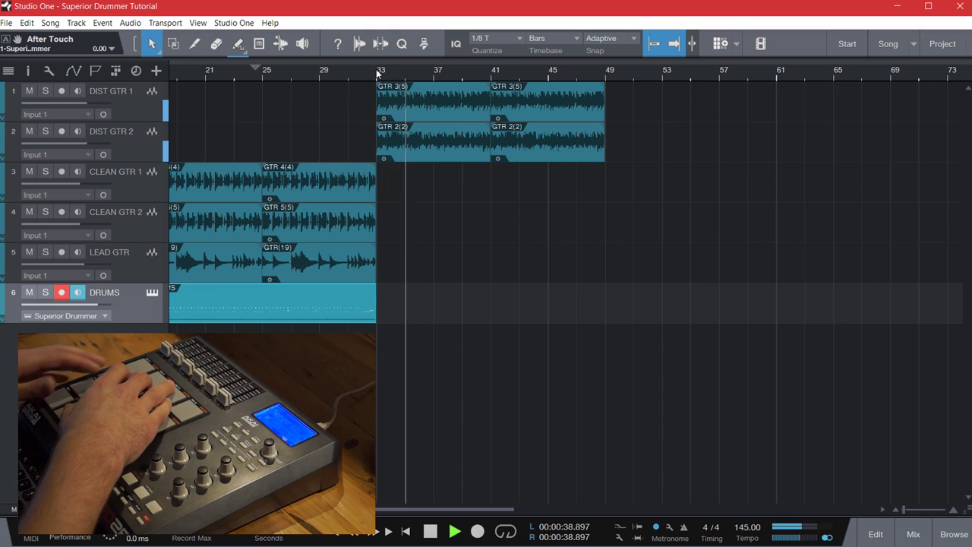
pyautogui.press('space')
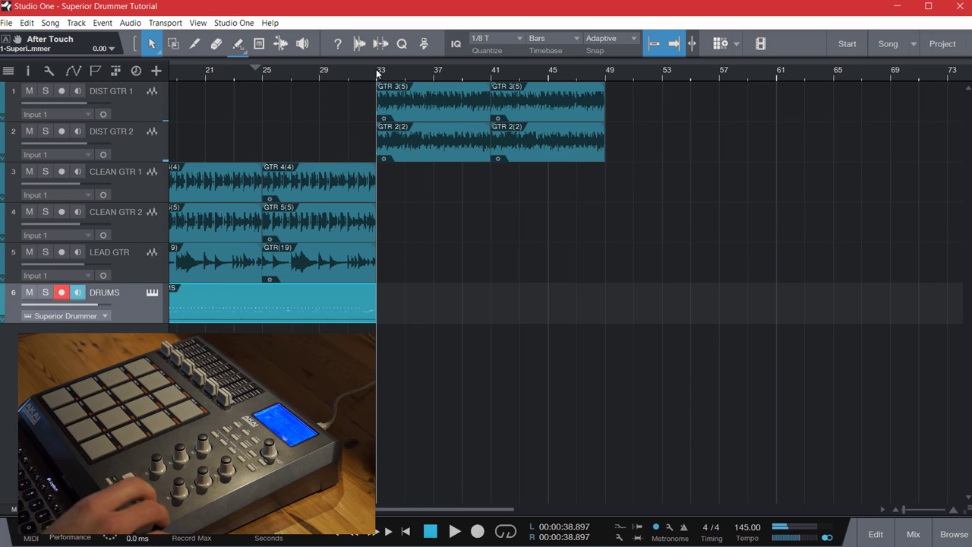
pyautogui.press('KP_Multiply')
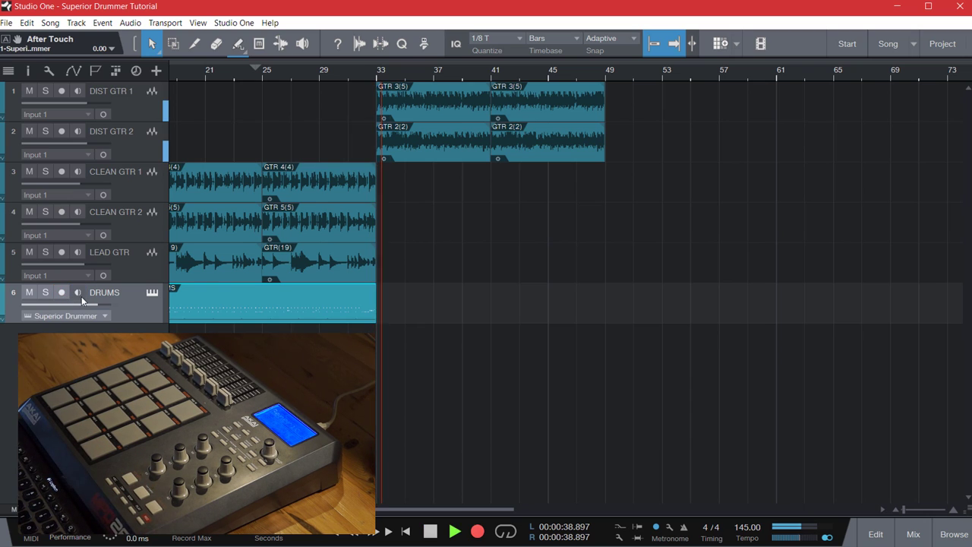
pyautogui.press('space')
pyautogui.click(61, 294)
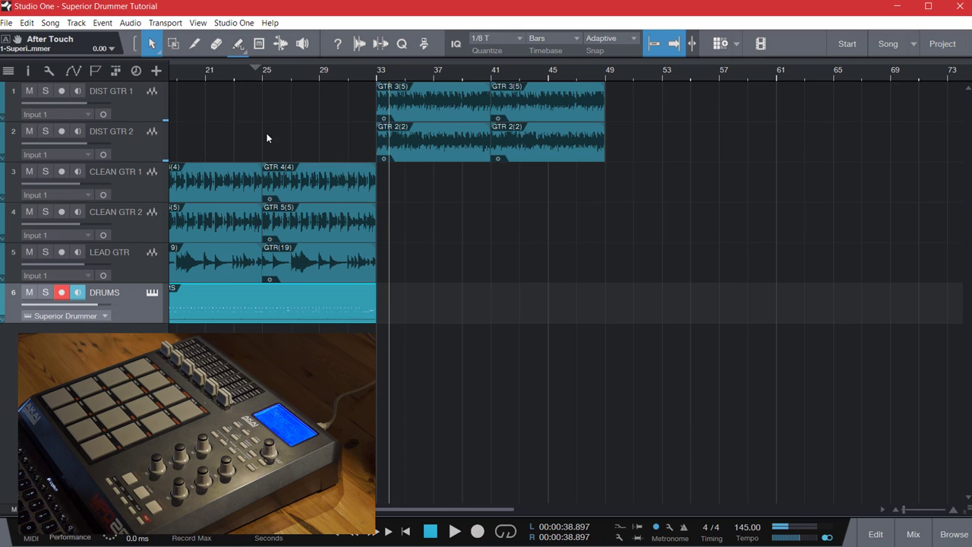
pyautogui.click(377, 76)
pyautogui.click(62, 293)
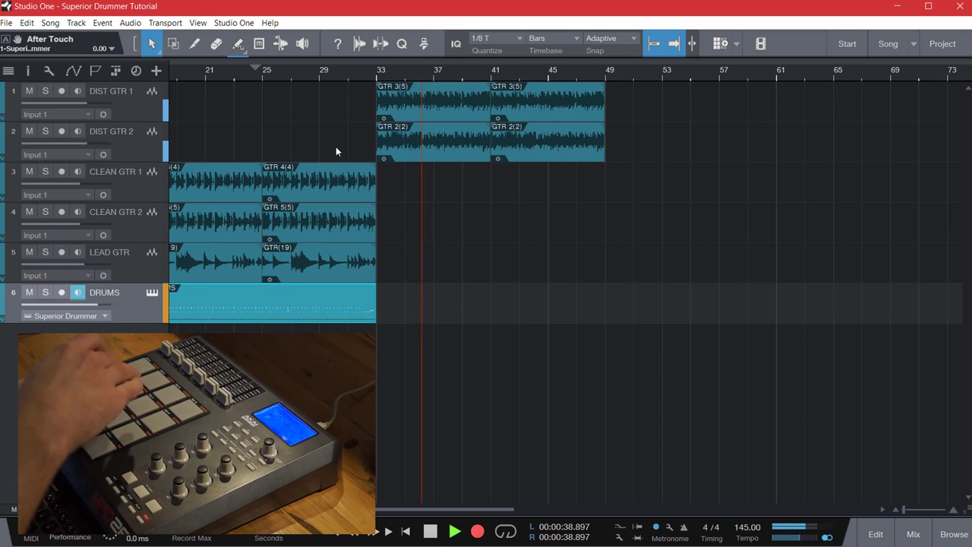
pyautogui.press('space')
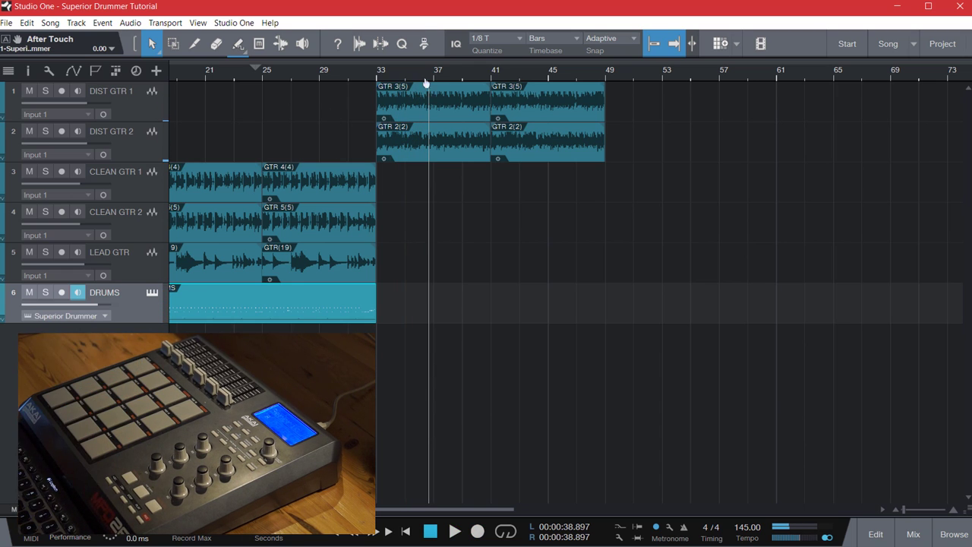
pyautogui.click(375, 73)
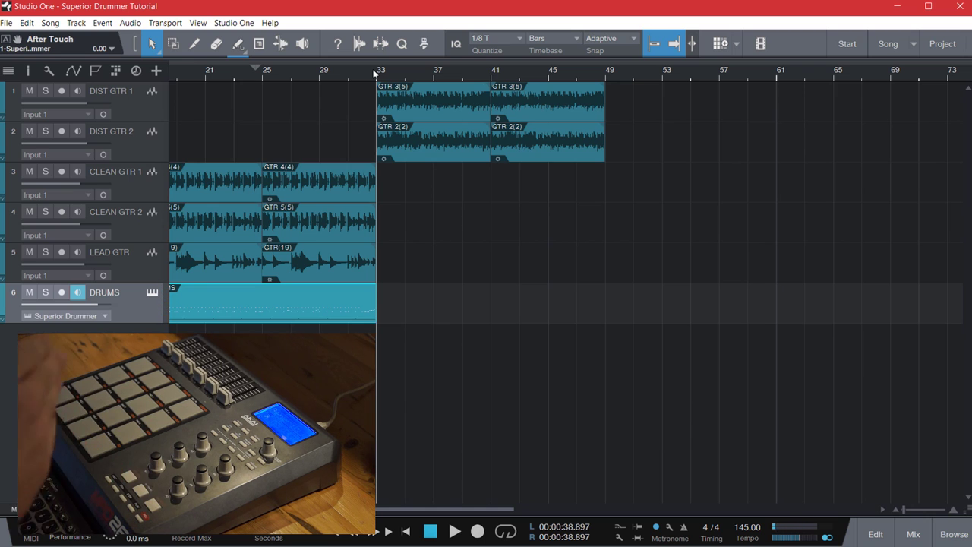
# Step: Arm the DRUMS track and record a new part from bar 33 to bar 41, discarding a short first take
pyautogui.scroll(3, 408, 76)
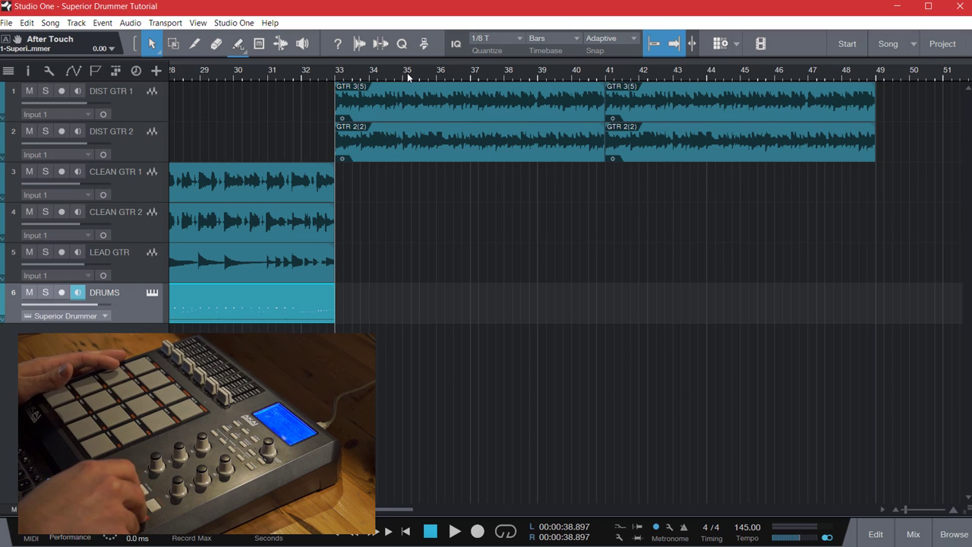
pyautogui.click(63, 293)
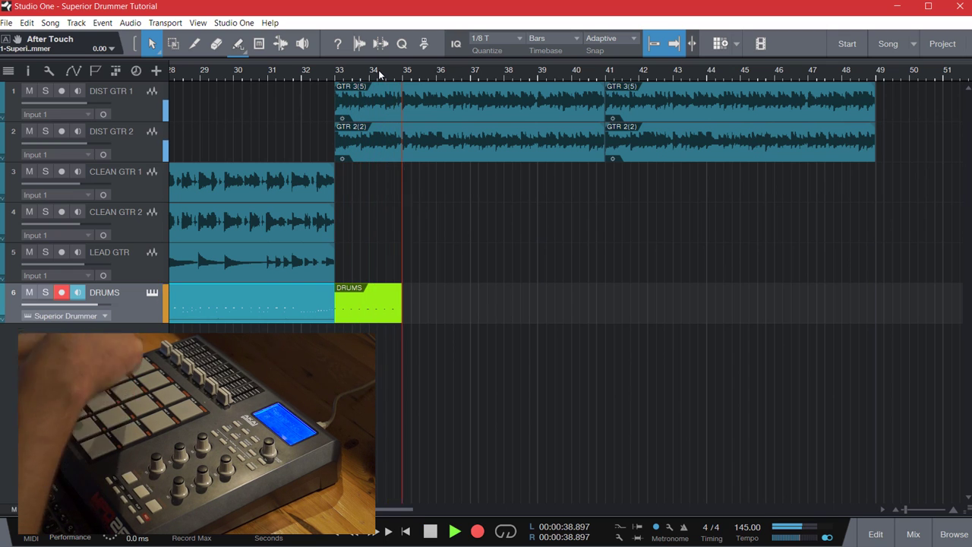
pyautogui.press('space')
pyautogui.hotkey('ctrl', 'z')
pyautogui.press('KP_0')
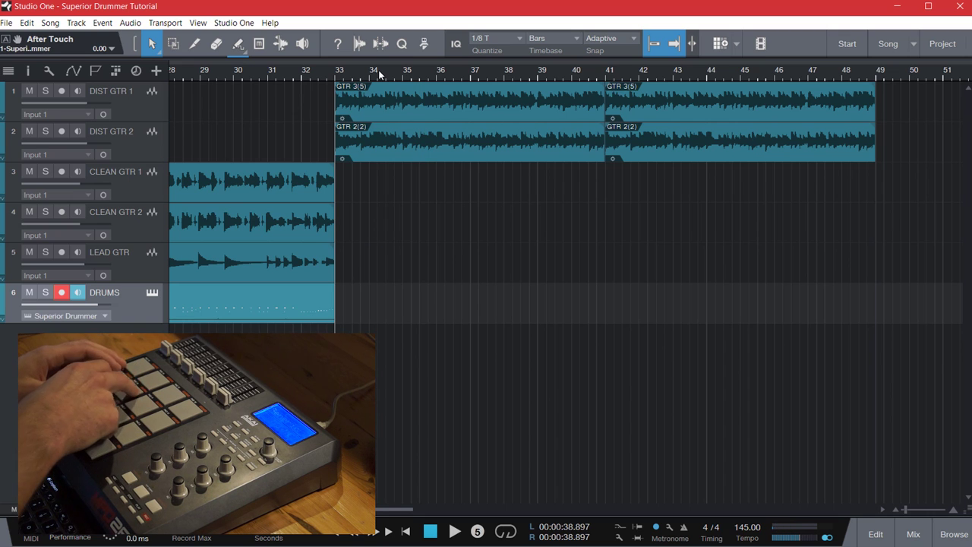
pyautogui.press('KP_Multiply')
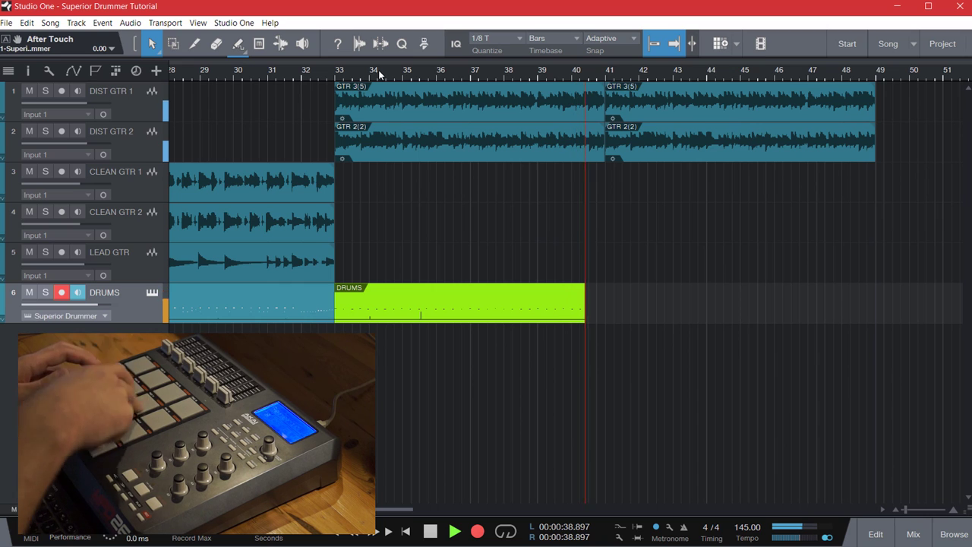
pyautogui.press('space')
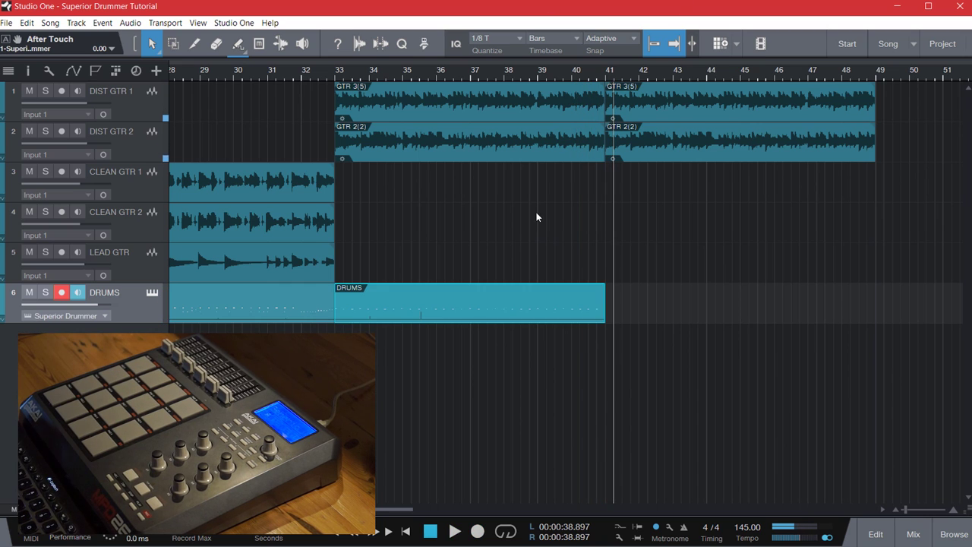
# Step: Open the new DRUMS part starting at bar 33 in the note editor and quantize all its notes at 1/8 triplets
pyautogui.doubleClick(500, 311)
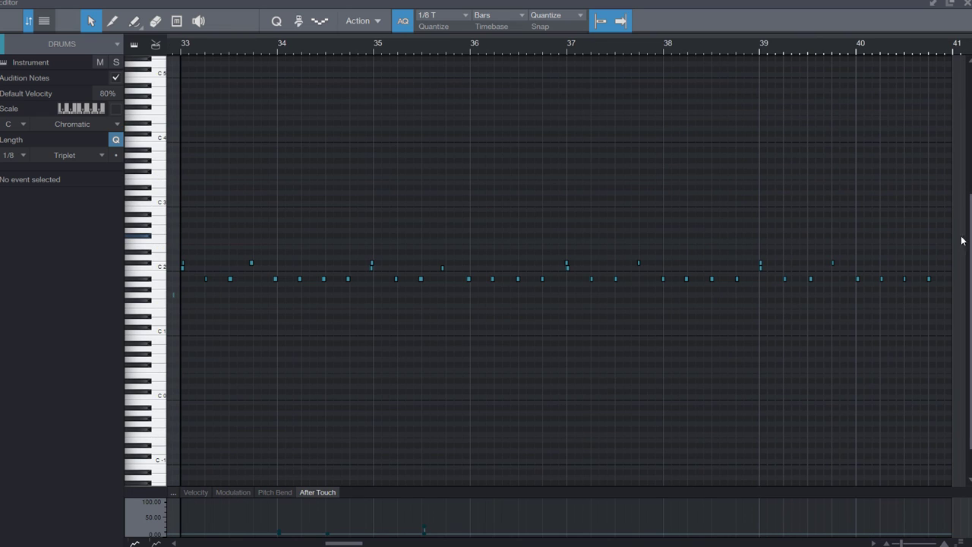
pyautogui.moveTo(951, 234); pyautogui.dragTo(183, 313)
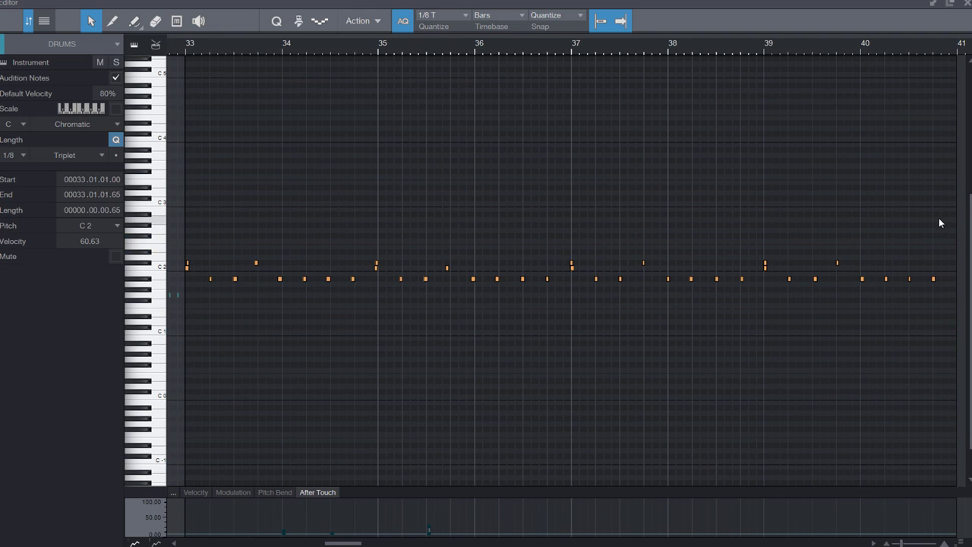
pyautogui.moveTo(955, 233); pyautogui.dragTo(187, 395)
pyautogui.press('q')
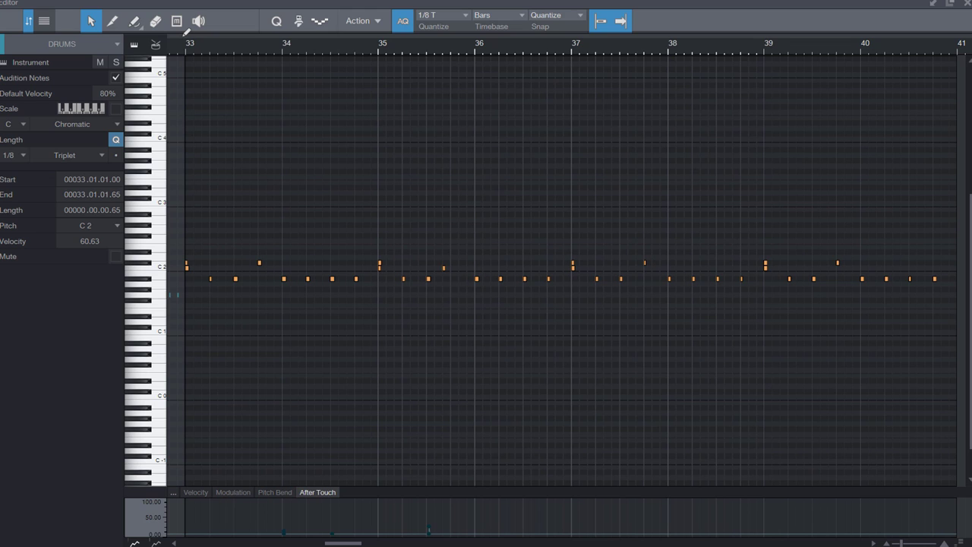
pyautogui.click(432, 122)
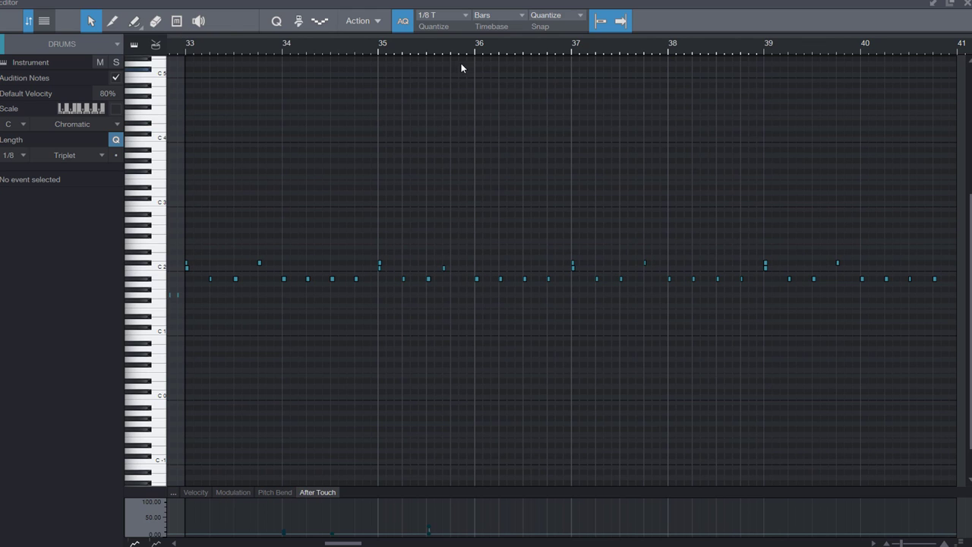
# Step: Move the off-beat C 2 note in bar 35 so it starts on beat 4 at 35.04.01.00
pyautogui.scroll(3, 448, 61)
pyautogui.moveTo(462, 270); pyautogui.dragTo(491, 269)
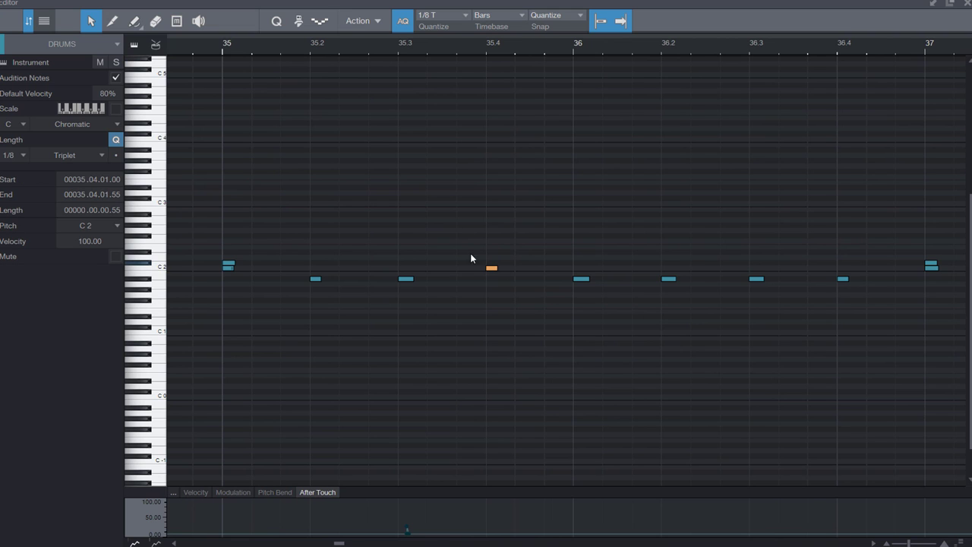
pyautogui.scroll(-3, 417, 54)
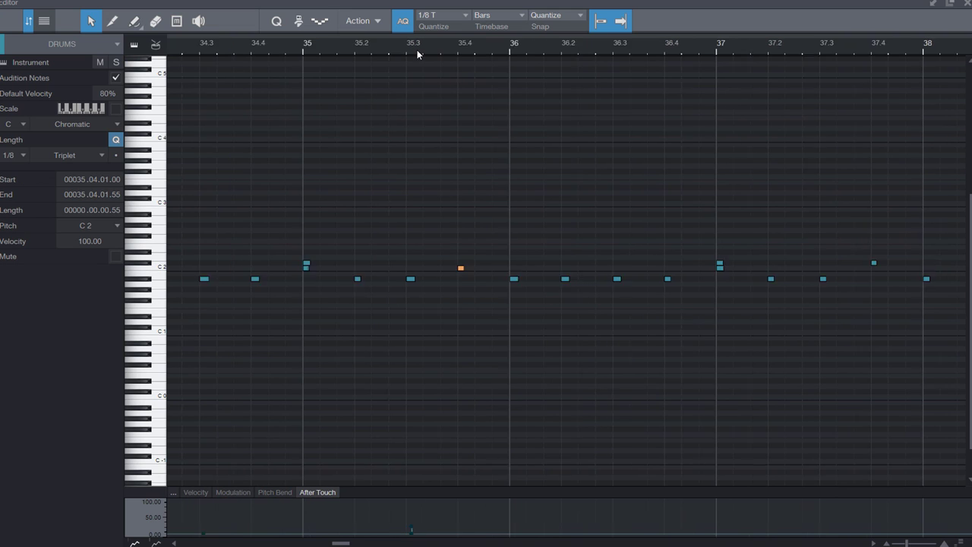
# Step: Set the quantize grid to straight 1/8, select all notes of the new part, and play from just before bar 33
pyautogui.click(465, 15)
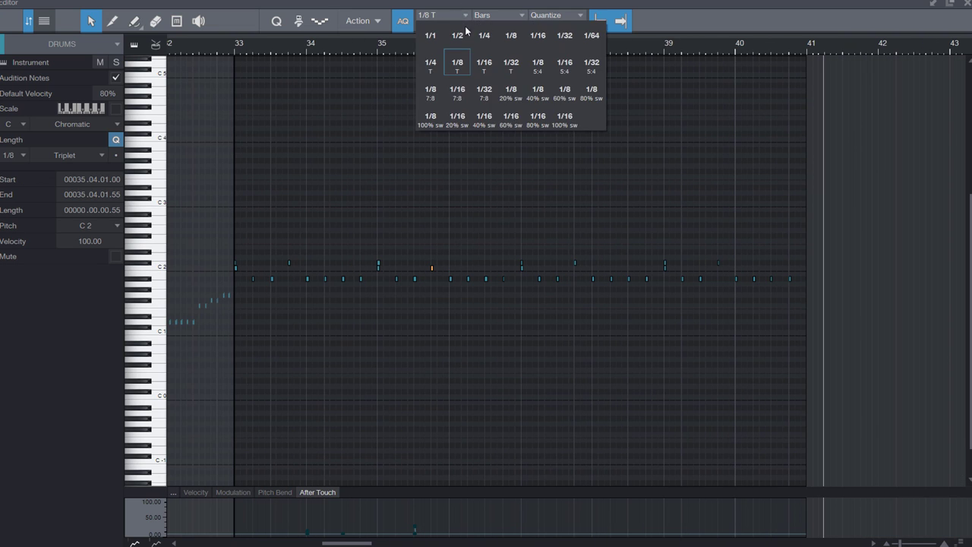
pyautogui.click(512, 36)
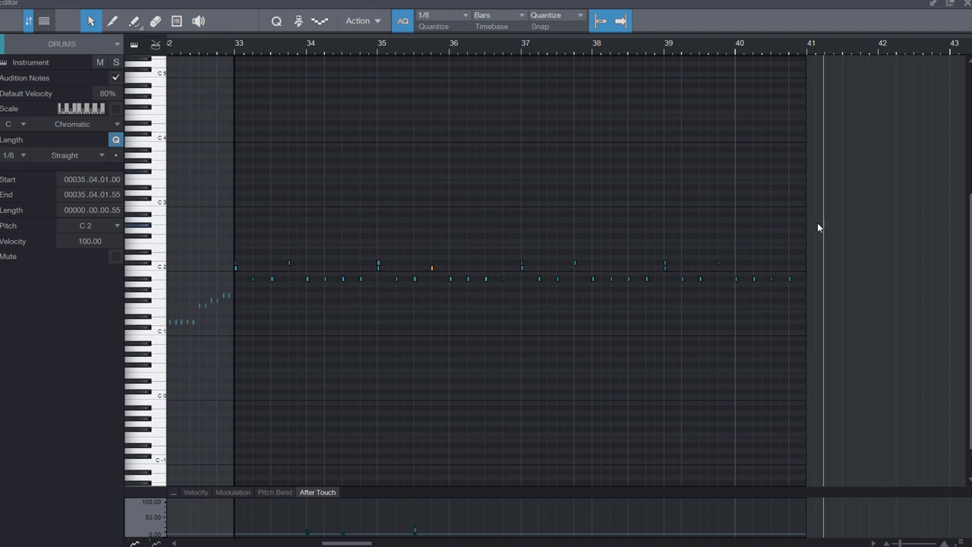
pyautogui.moveTo(833, 218); pyautogui.dragTo(233, 372)
pyautogui.moveTo(230, 51); pyautogui.dragTo(230, 43)
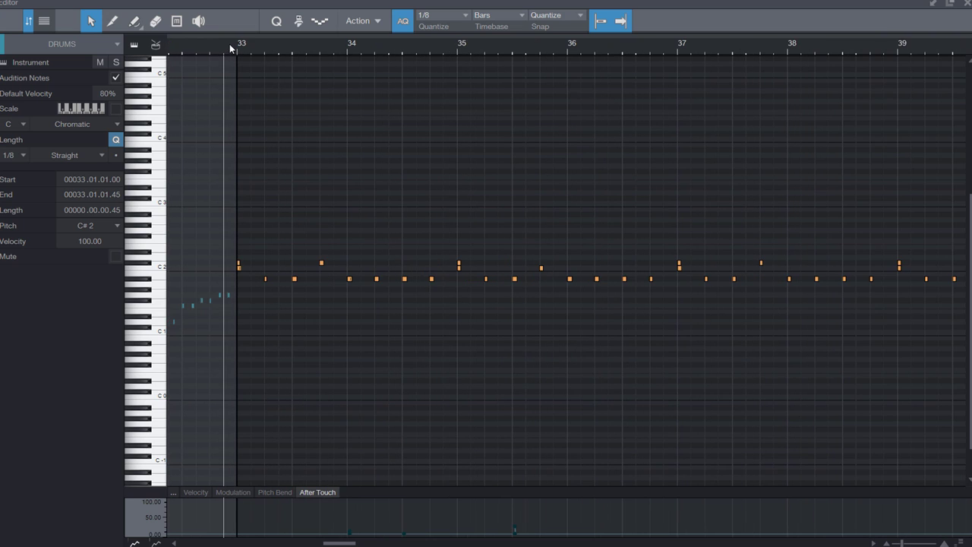
pyautogui.press('space')
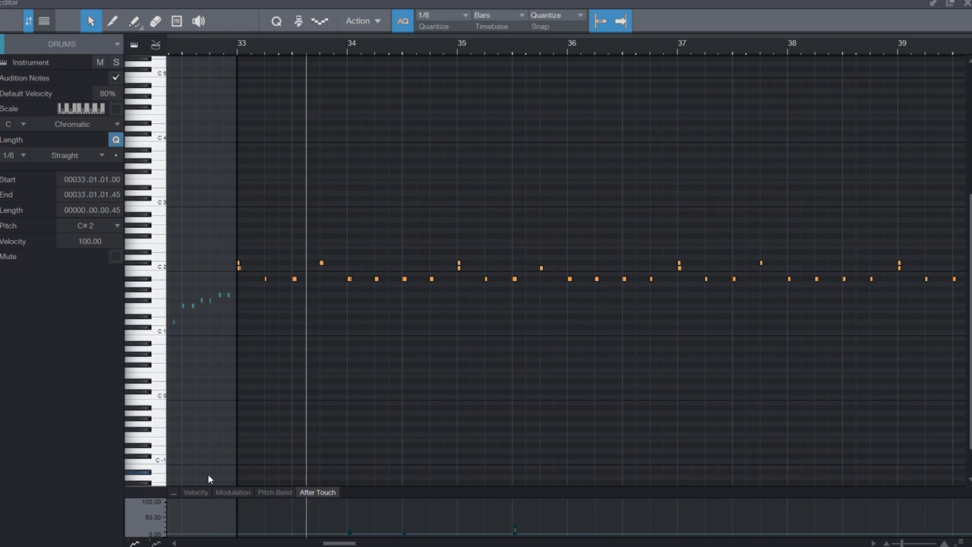
# Step: Show the note velocities and raise the quiet A# 1 note at beat 2 of bar 33 level with its louder neighbours
pyautogui.click(199, 493)
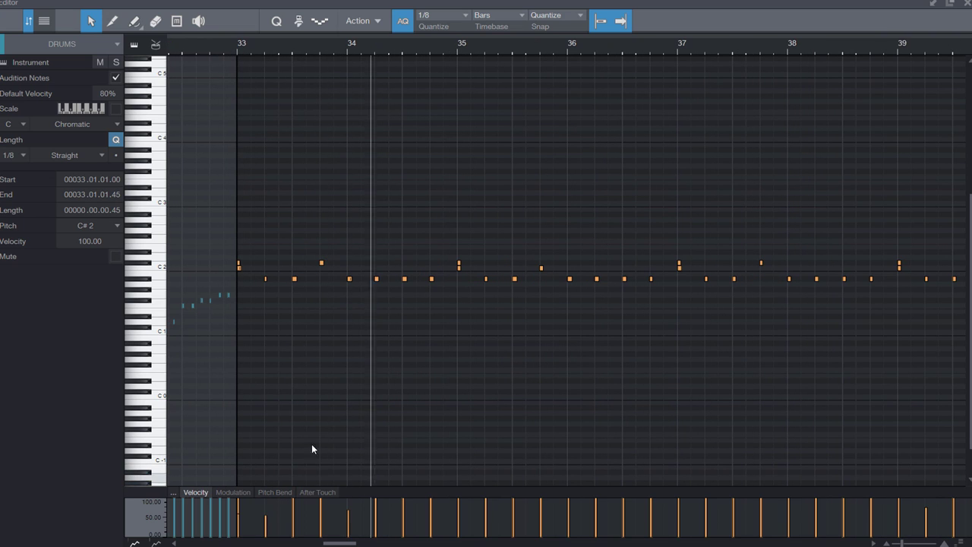
pyautogui.click(456, 393)
pyautogui.click(265, 279)
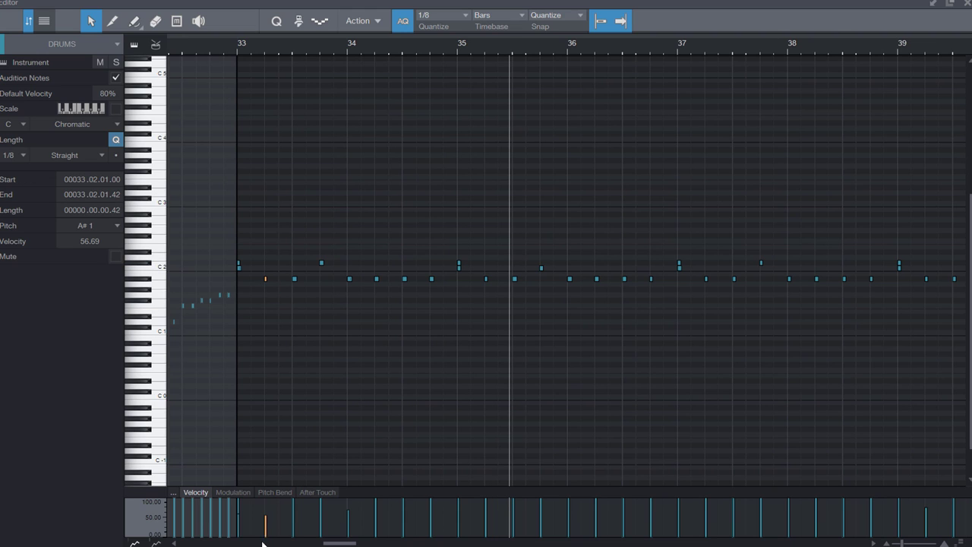
pyautogui.moveTo(267, 532); pyautogui.dragTo(264, 520)
pyautogui.click(275, 238)
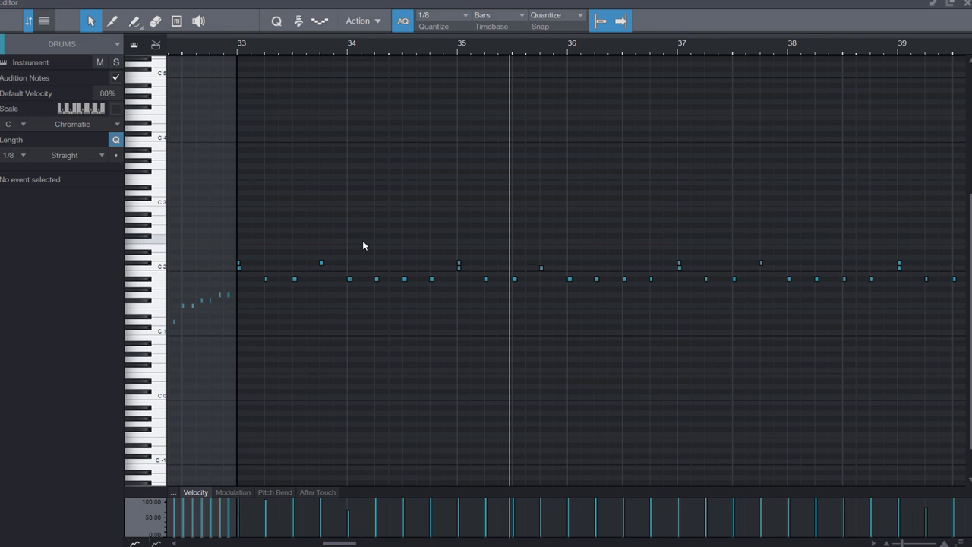
# Step: Raise the quiet A# 1 note at the start of bar 34 to a velocity of 93.33
pyautogui.moveTo(375, 238); pyautogui.dragTo(338, 303)
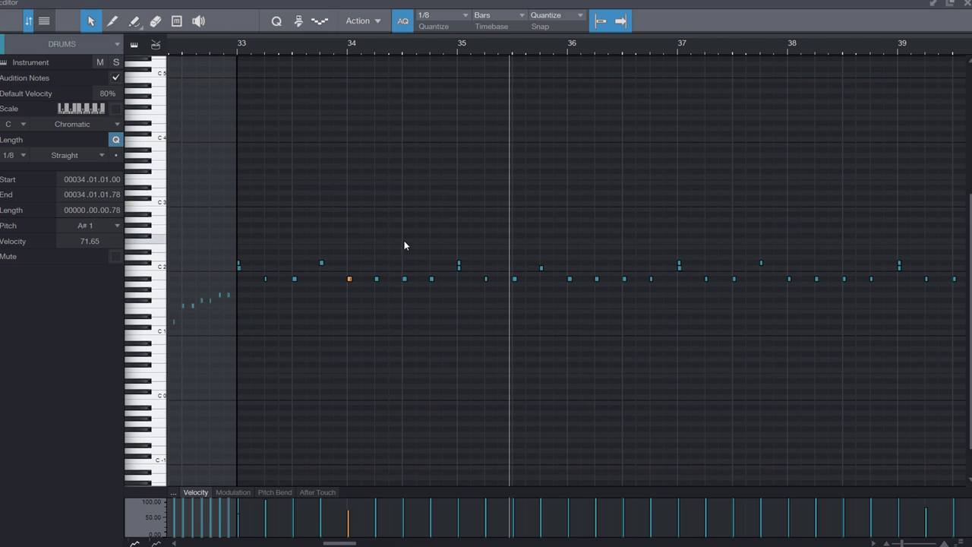
pyautogui.click(376, 279)
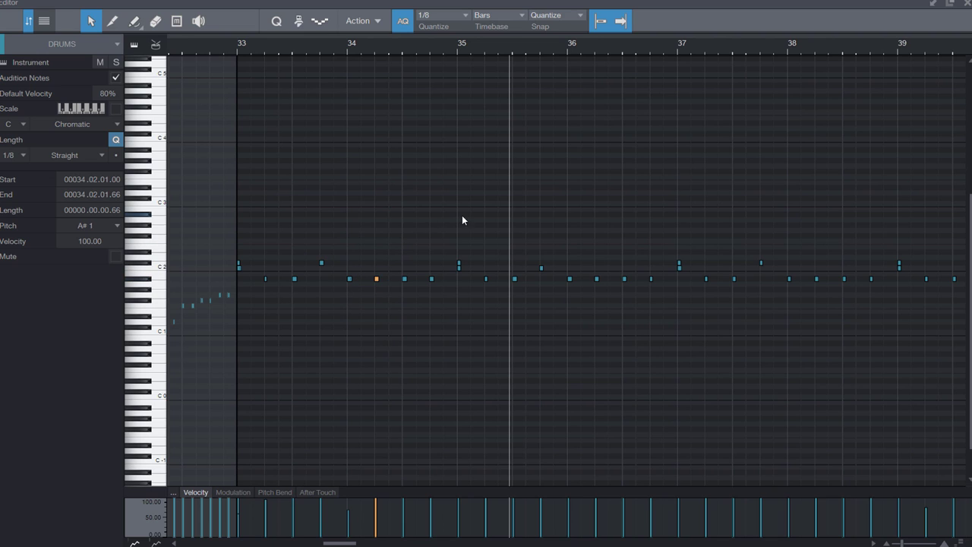
pyautogui.moveTo(499, 211); pyautogui.dragTo(454, 283)
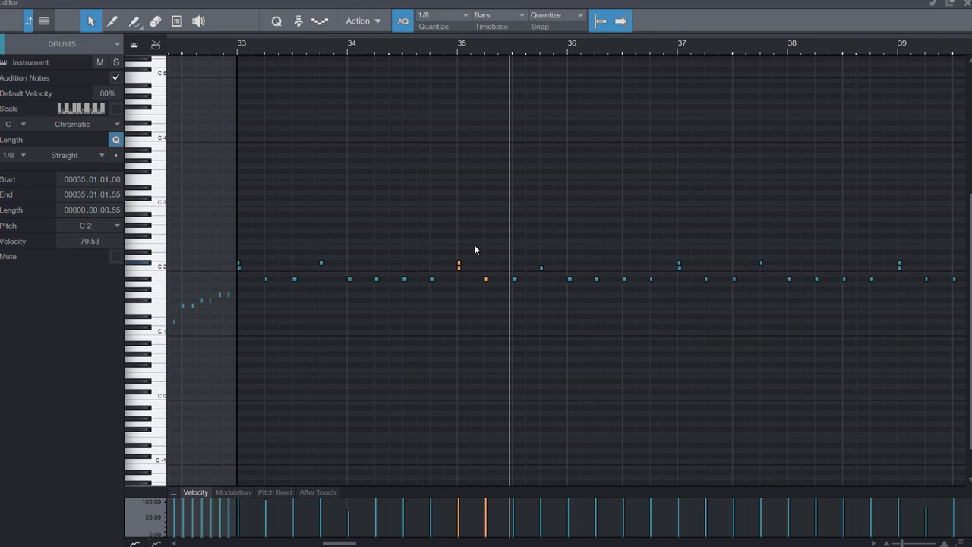
pyautogui.moveTo(362, 250); pyautogui.dragTo(347, 310)
pyautogui.moveTo(352, 530); pyautogui.dragTo(350, 516)
# Step: Play from bar 33 and raise the quiet A# 1 note at beat 2 of bar 39 to a velocity of 90
pyautogui.click(234, 48)
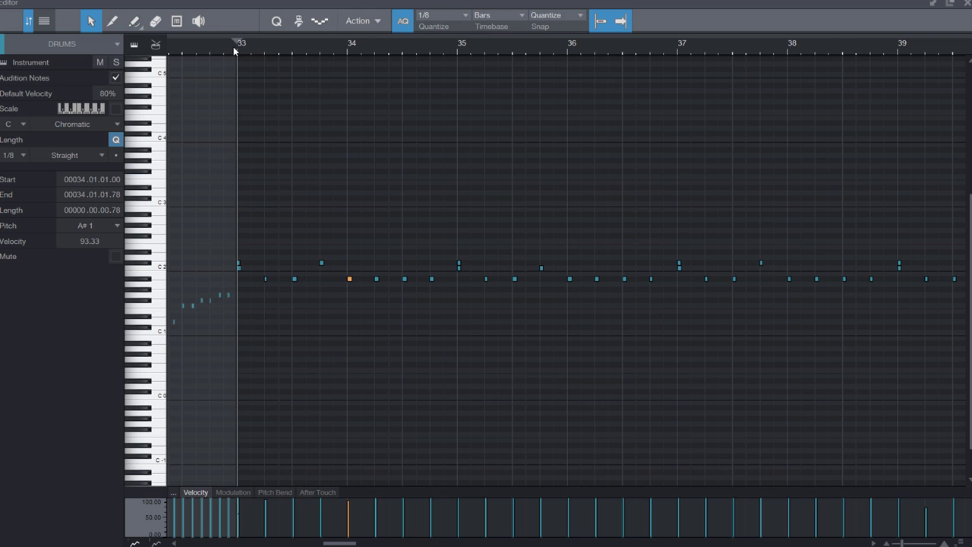
pyautogui.press('space')
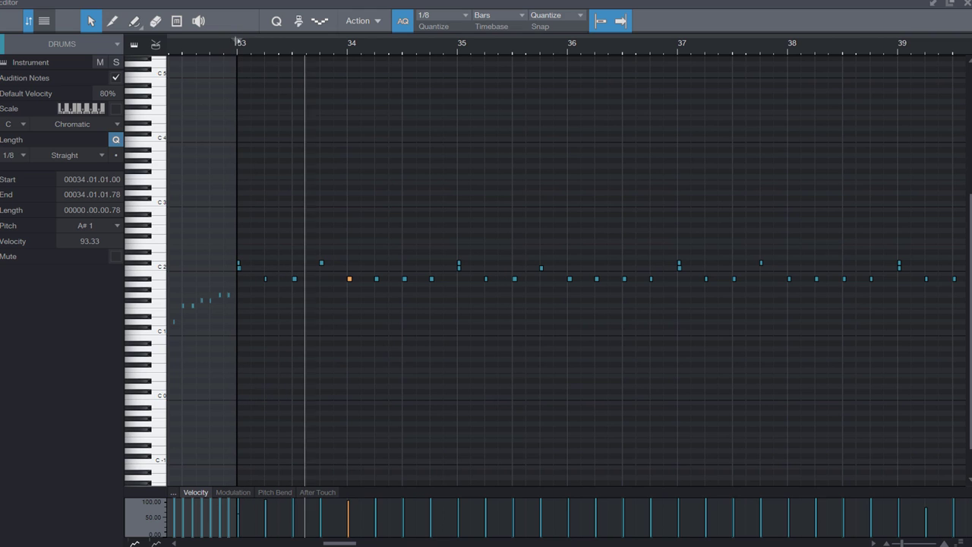
pyautogui.scroll(-2, 295, 53)
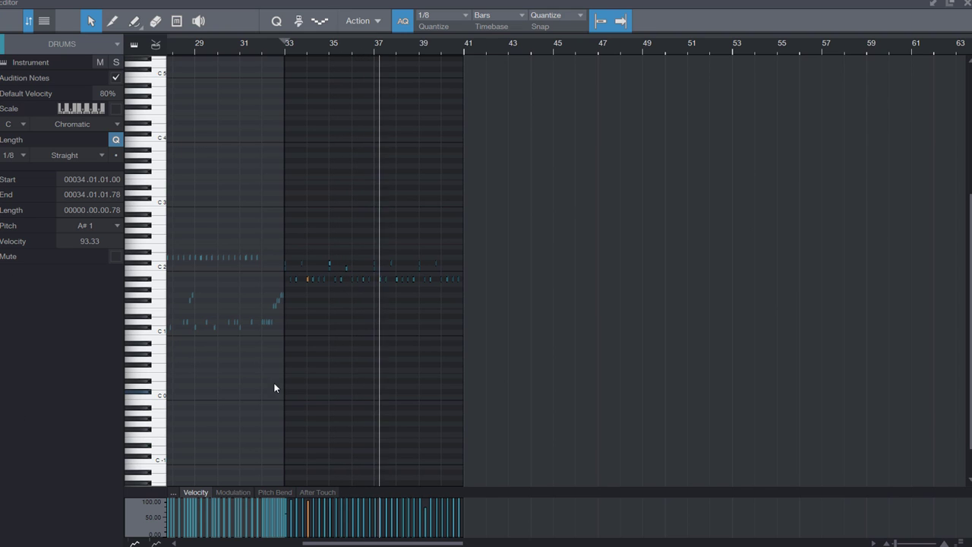
pyautogui.scroll(3, 290, 48)
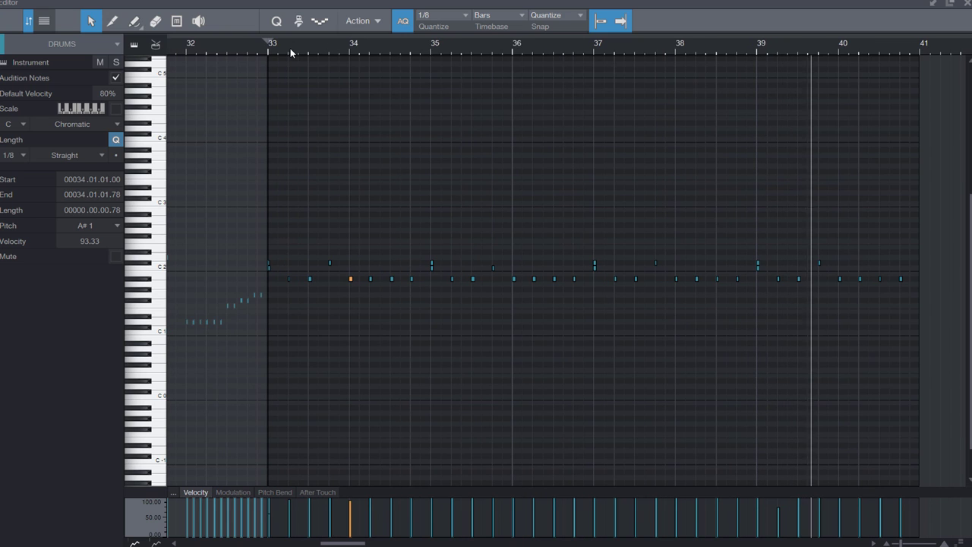
pyautogui.moveTo(792, 251); pyautogui.dragTo(766, 320)
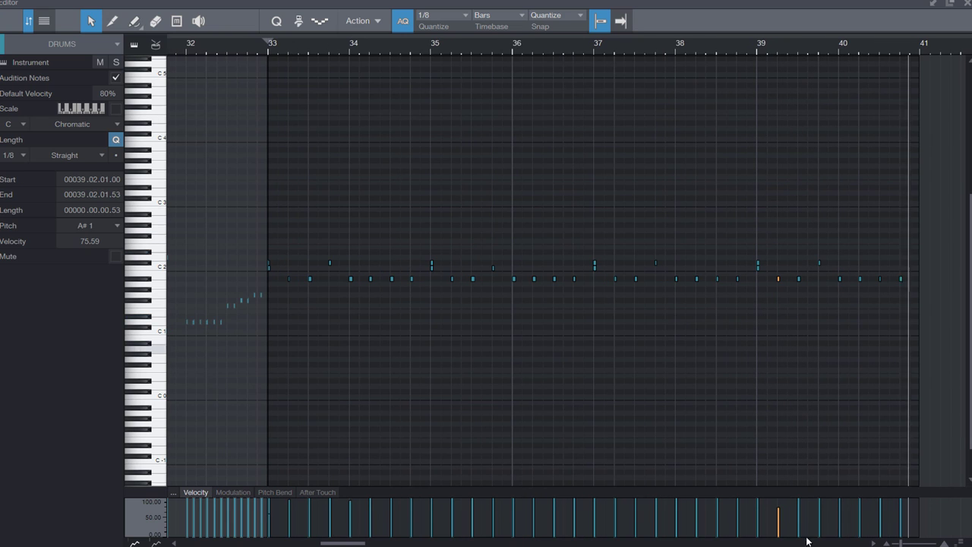
pyautogui.moveTo(777, 534); pyautogui.dragTo(780, 529)
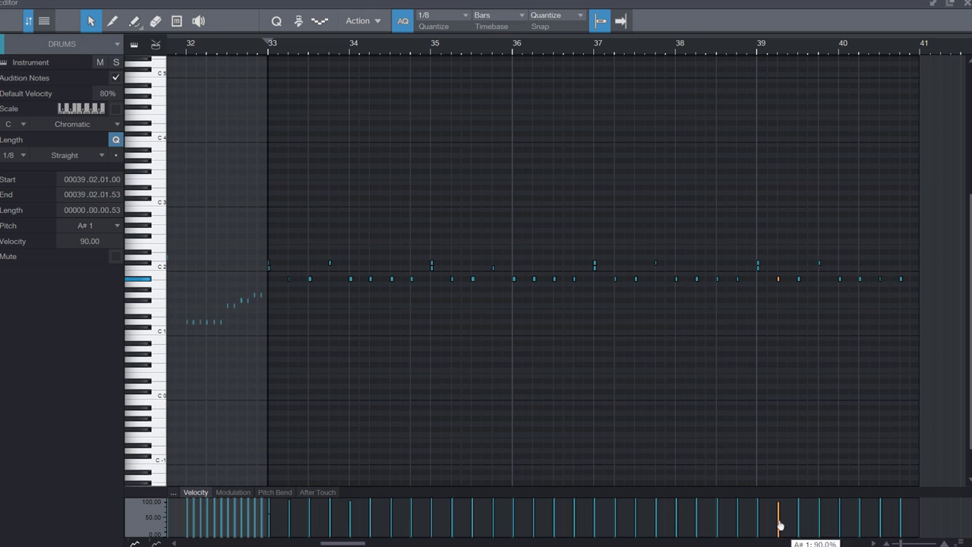
# Step: Duplicate all notes of bars 33 to 40 so the copy starts at bar 41, and return to the arrangement
pyautogui.click(270, 54)
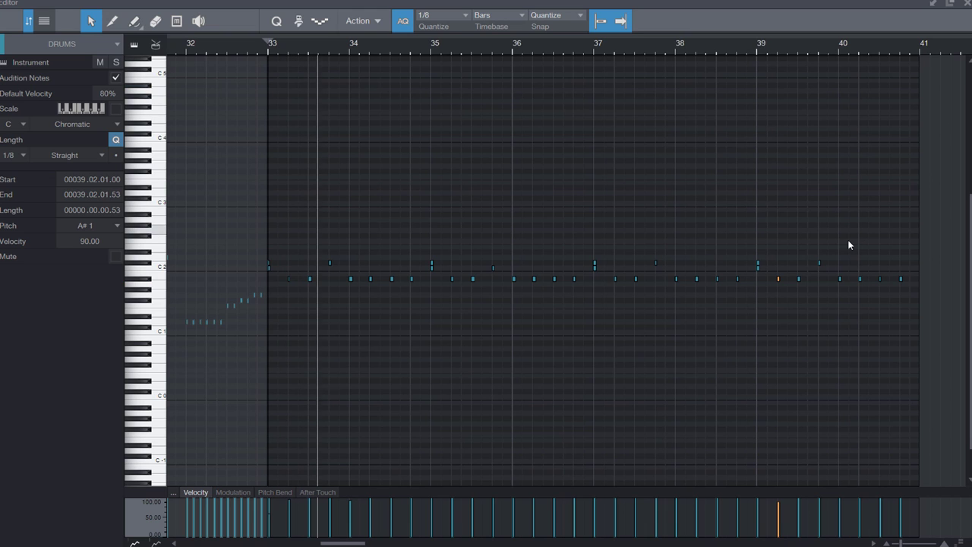
pyautogui.moveTo(944, 219); pyautogui.dragTo(263, 375)
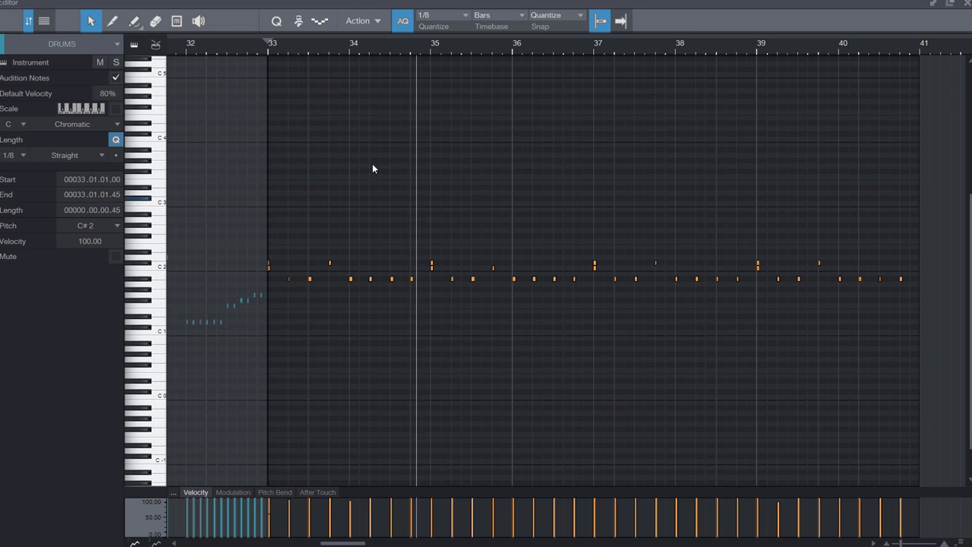
pyautogui.scroll(-3, 409, 51)
pyautogui.hotkey('ctrl', 'd')
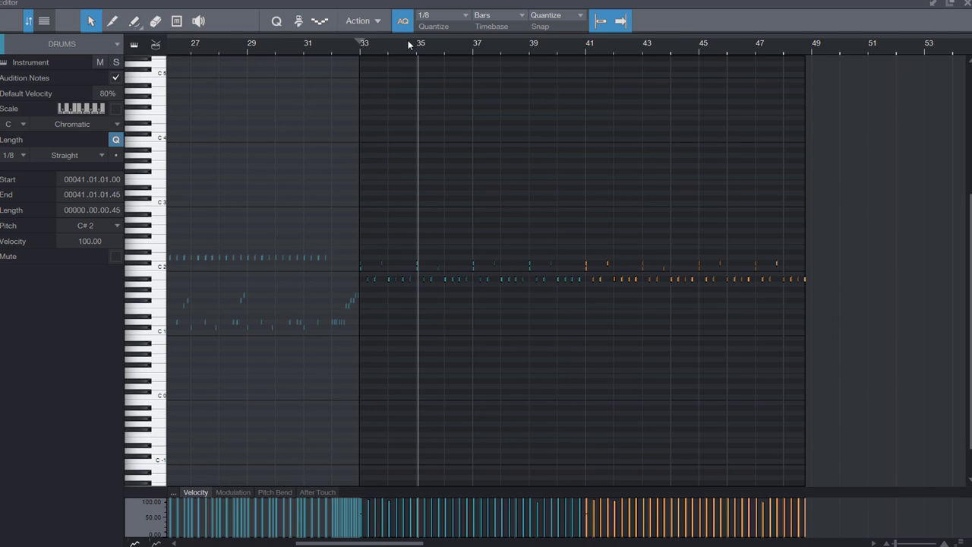
pyautogui.press('space')
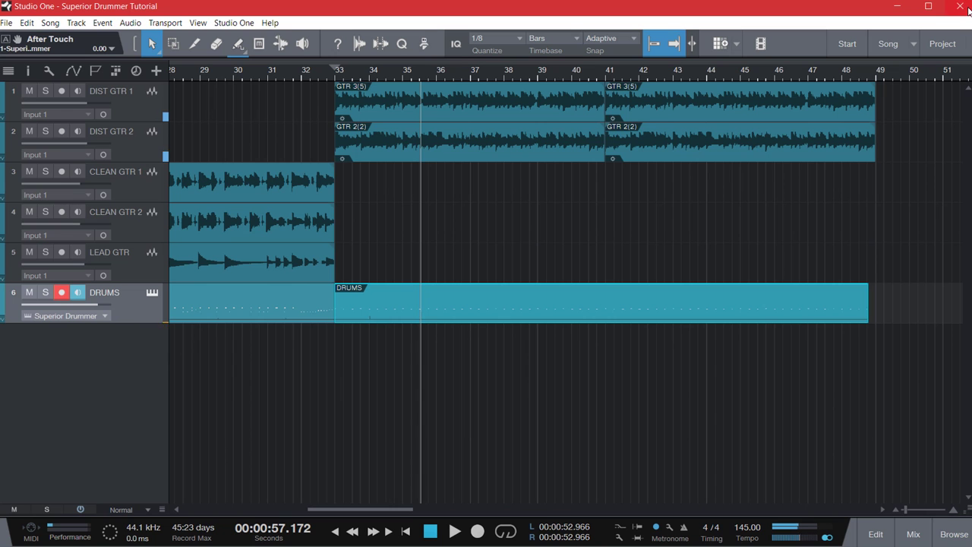
pyautogui.press('F2')
pyautogui.click(331, 73)
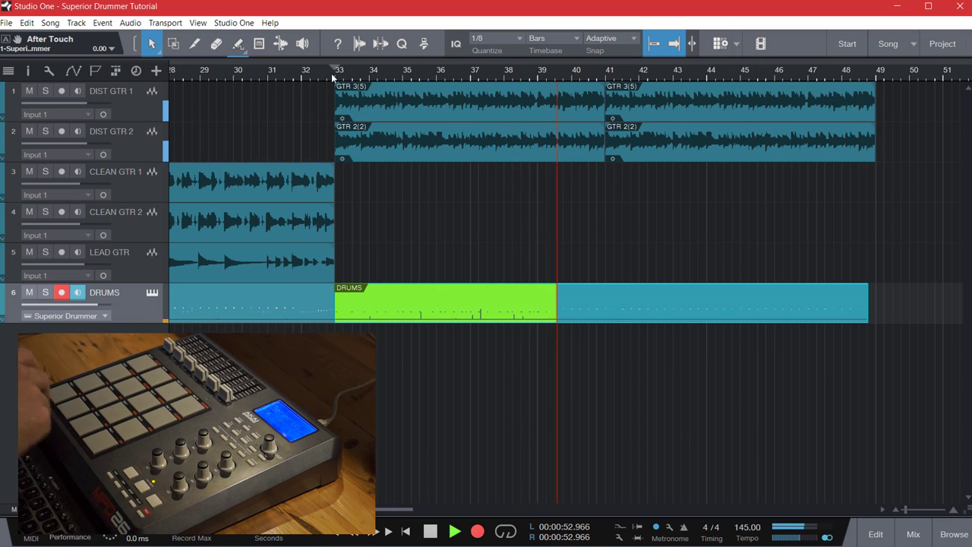
pyautogui.press('space')
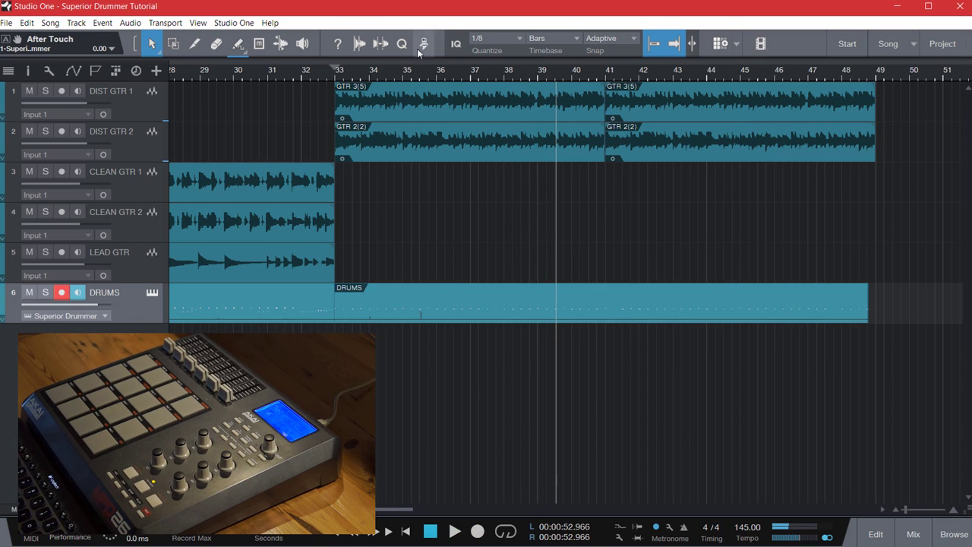
# Step: Record another layer of drums from the pad controller onto the DRUMS part, from bar 33 through bar 48
pyautogui.click(338, 74)
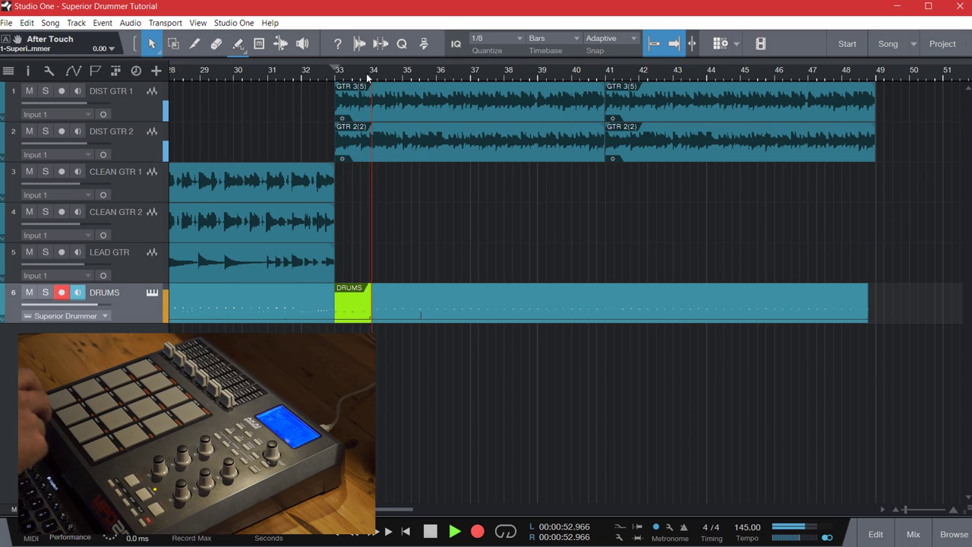
pyautogui.press('space')
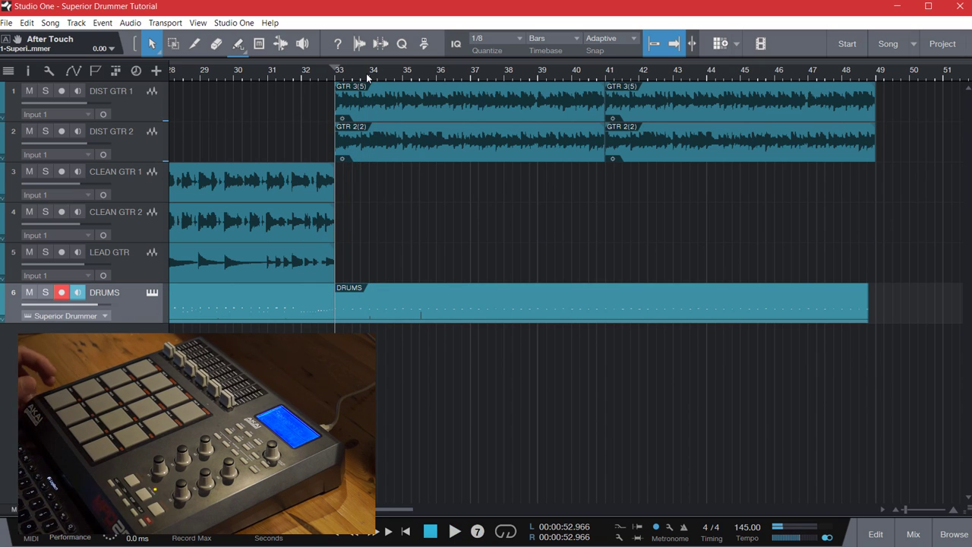
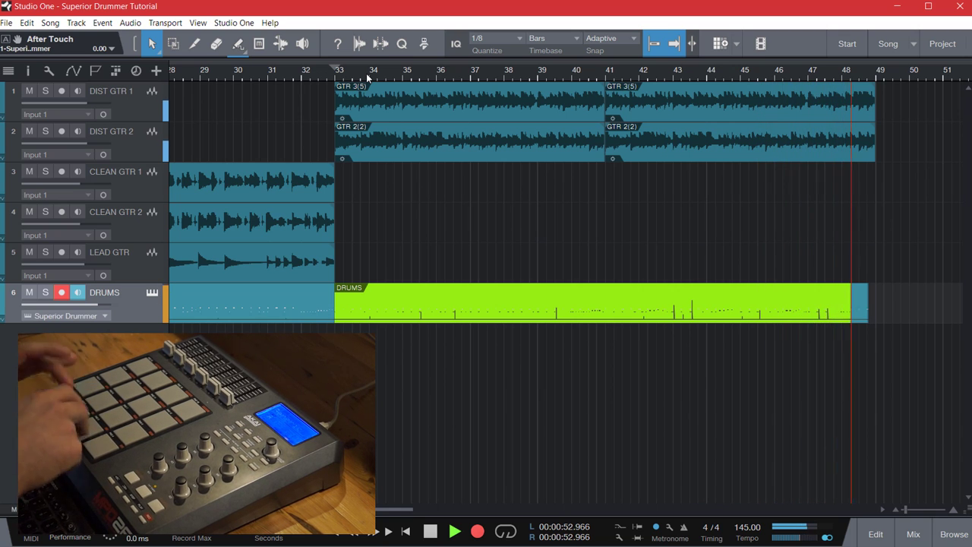
pyautogui.press('space')
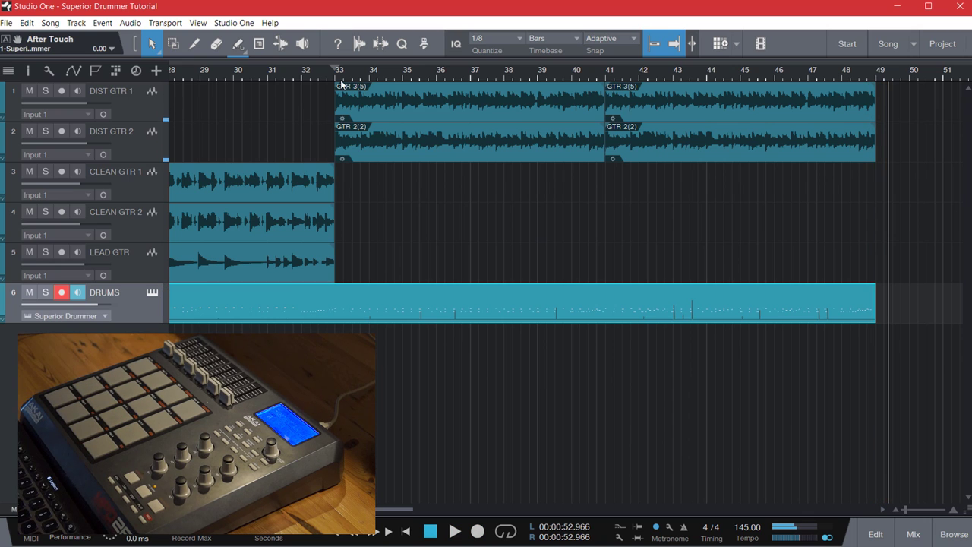
# Step: Split the merged DRUMS part at bar 33 with the Split tool and return to the Arrow tool
pyautogui.doubleClick(391, 317)
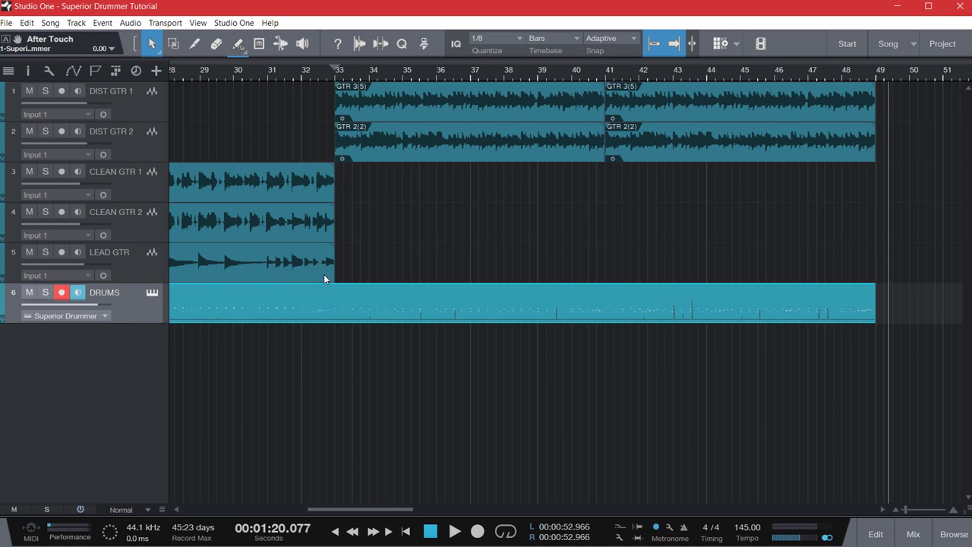
pyautogui.press('3')
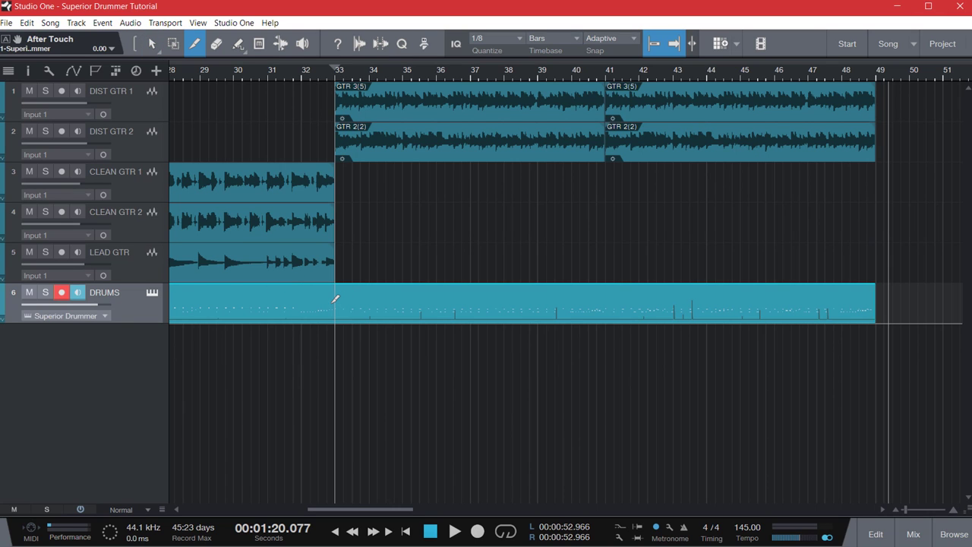
pyautogui.click(335, 299)
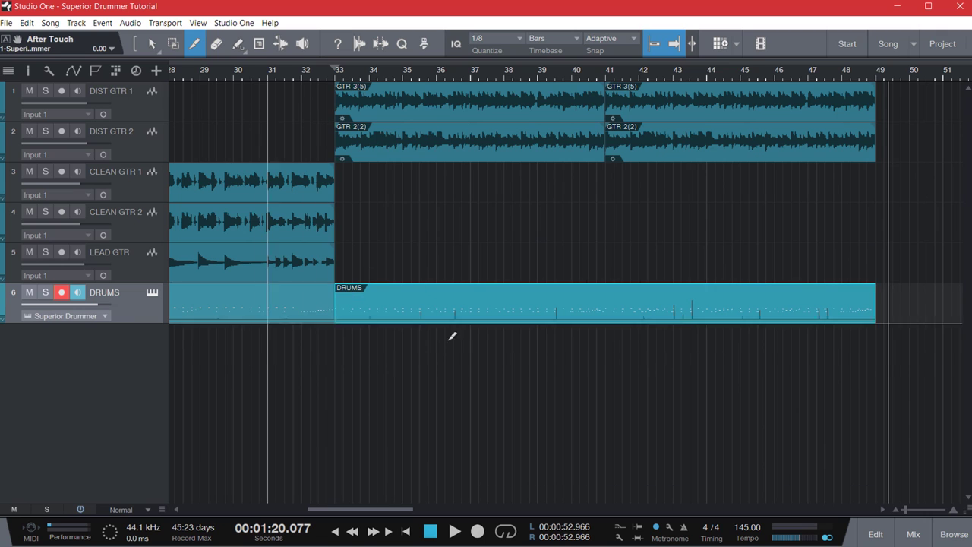
pyautogui.press('1')
# Step: Open the DRUMS part starting at bar 33 in the note editor and play its first beats
pyautogui.doubleClick(443, 299)
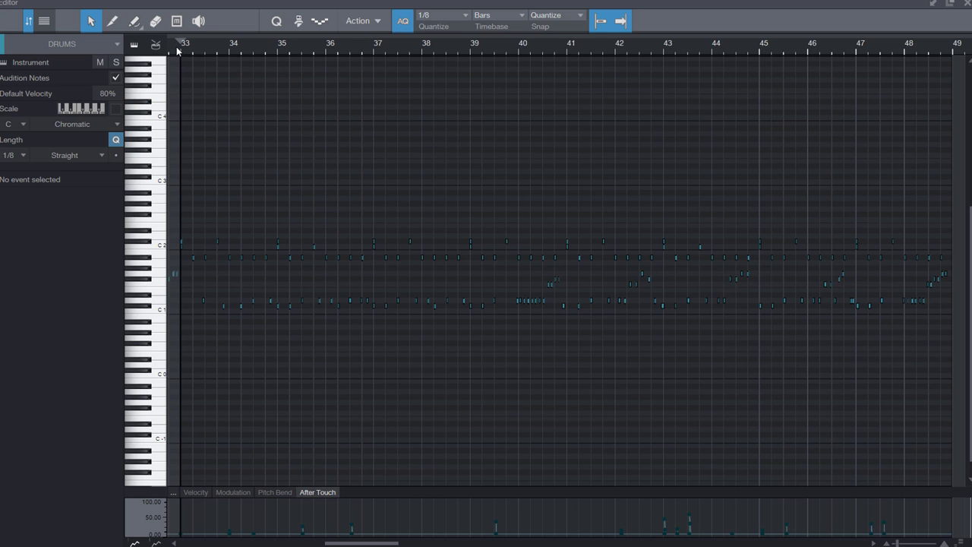
pyautogui.scroll(3, 177, 47)
pyautogui.scroll(-2, 176, 46)
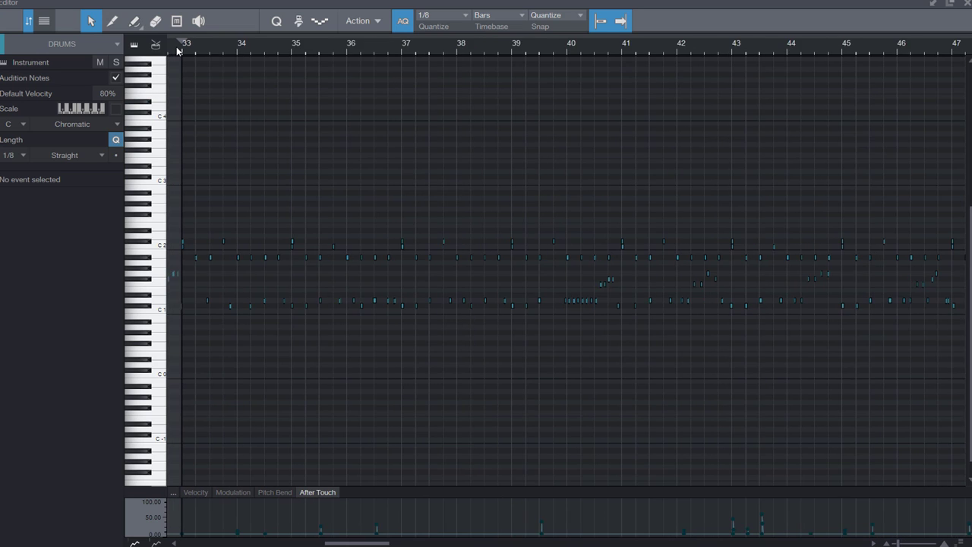
pyautogui.scroll(4, 177, 47)
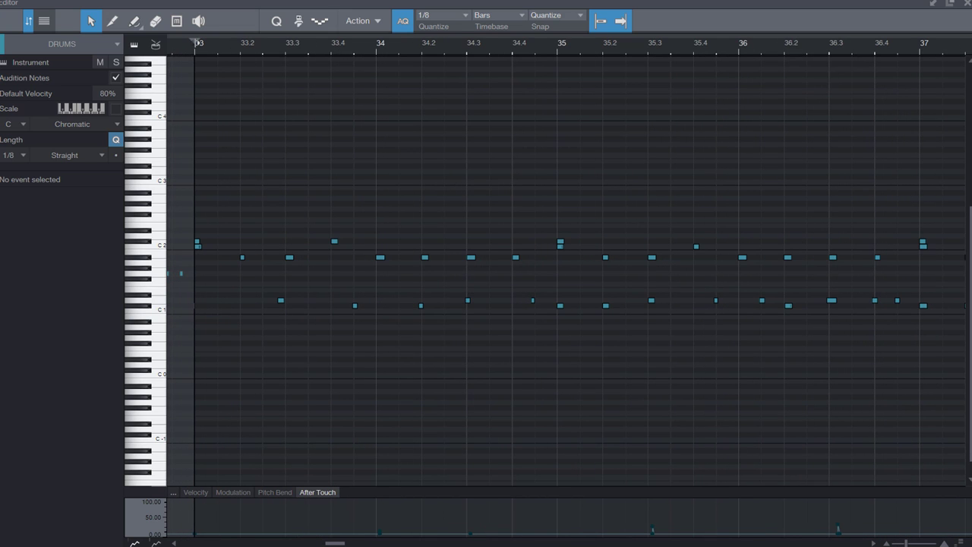
pyautogui.press('space')
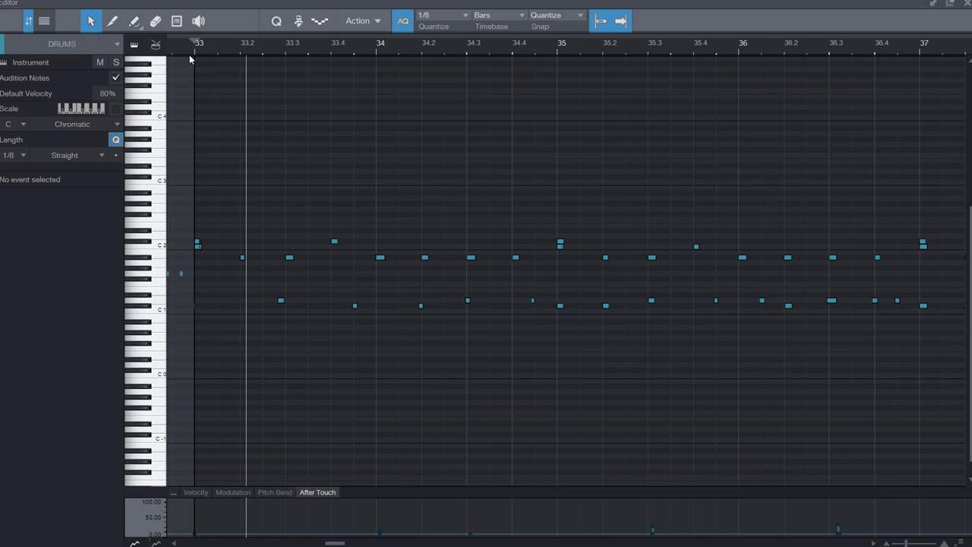
# Step: Add a C# 1 note at the start of bar 33, raise its velocity to 96.67, and play from bar 33
pyautogui.doubleClick(198, 306)
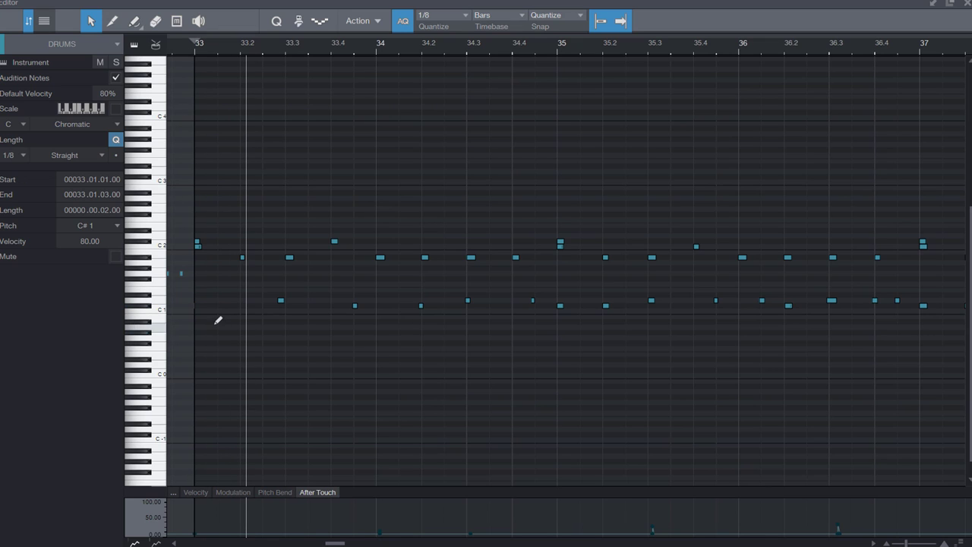
pyautogui.doubleClick(206, 306)
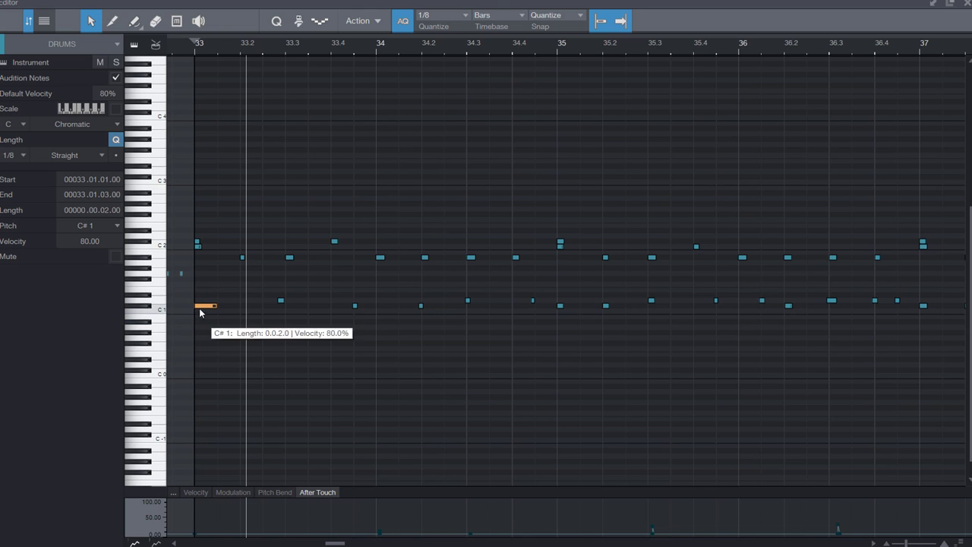
pyautogui.click(188, 494)
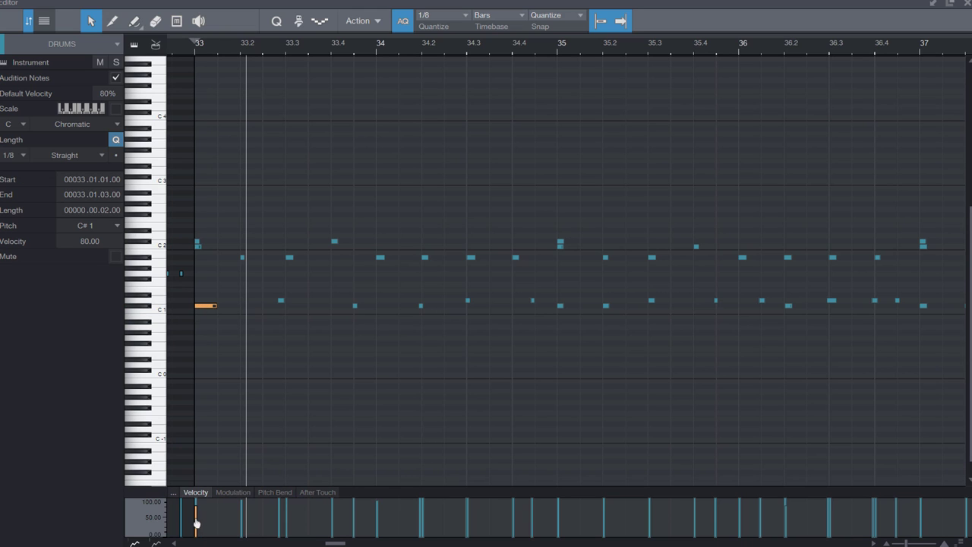
pyautogui.moveTo(196, 523); pyautogui.dragTo(195, 503)
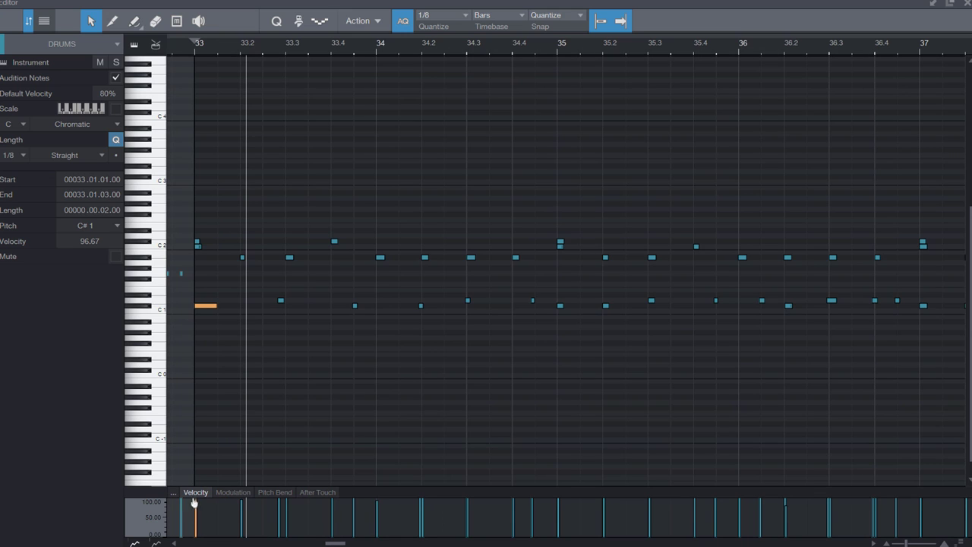
pyautogui.click(188, 50)
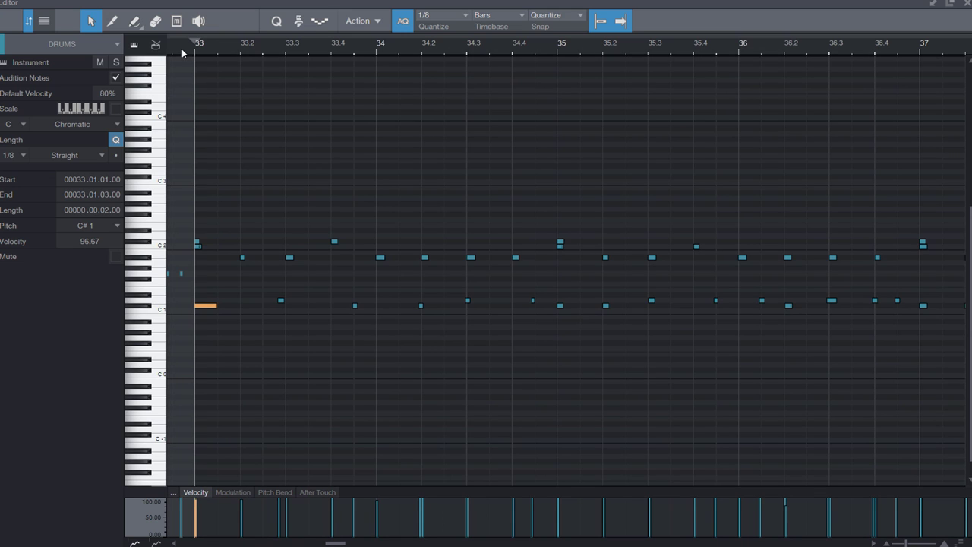
pyautogui.press('space')
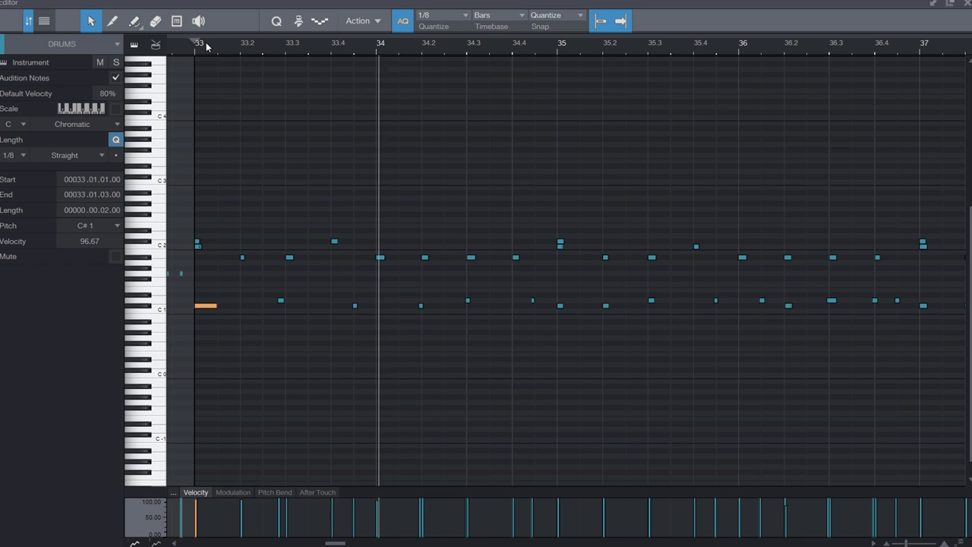
# Step: Quantize the recorded C# 1 and D 1 notes from late beat 2 of bar 33 to the start of bar 37 at 1/8, and play from bar 33
pyautogui.press('w')
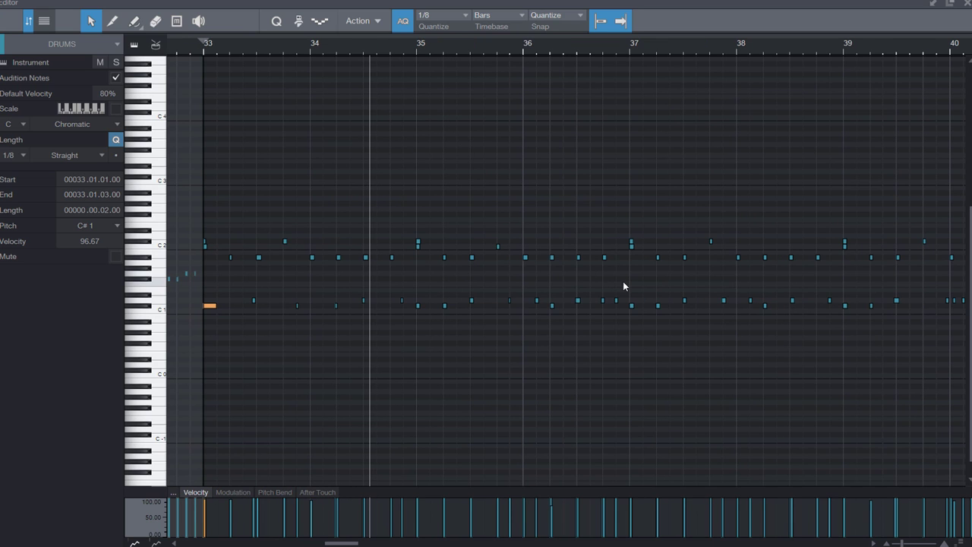
pyautogui.moveTo(629, 281); pyautogui.dragTo(237, 370)
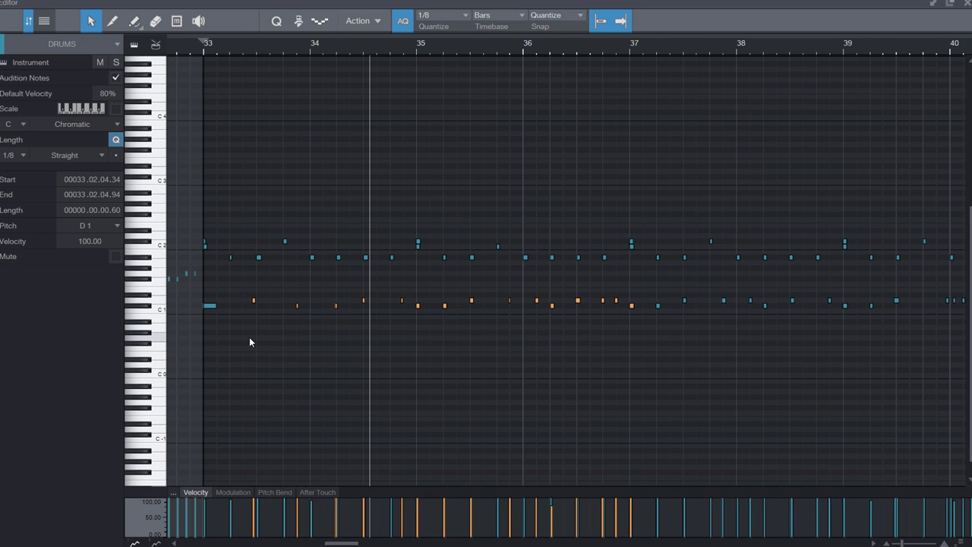
pyautogui.press('q')
pyautogui.click(206, 44)
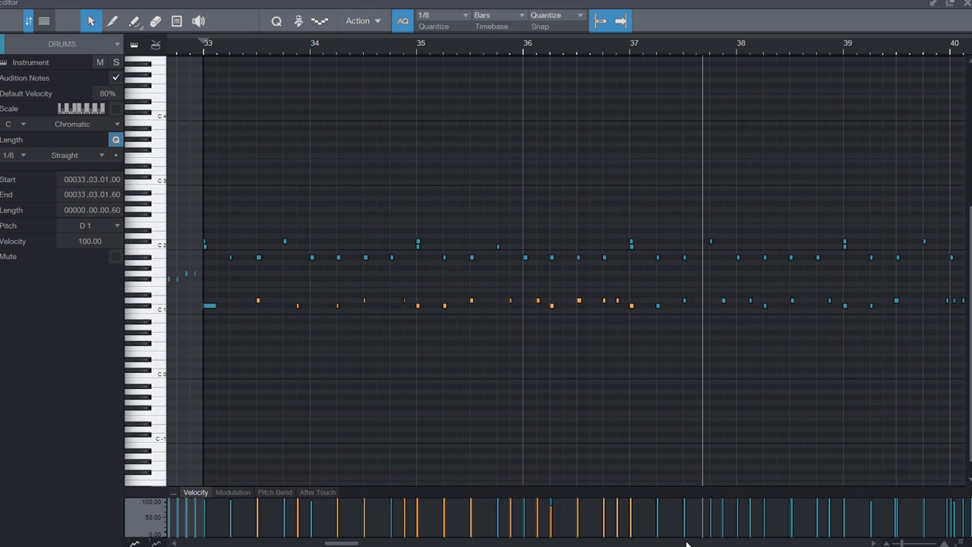
# Step: Quantize the C# 1 and D 1 notes from the start of bar 37 to beat 3 of bar 39 at 1/8, and play from late bar 36
pyautogui.moveTo(741, 288); pyautogui.dragTo(445, 336)
pyautogui.hotkey('alt', 'q')
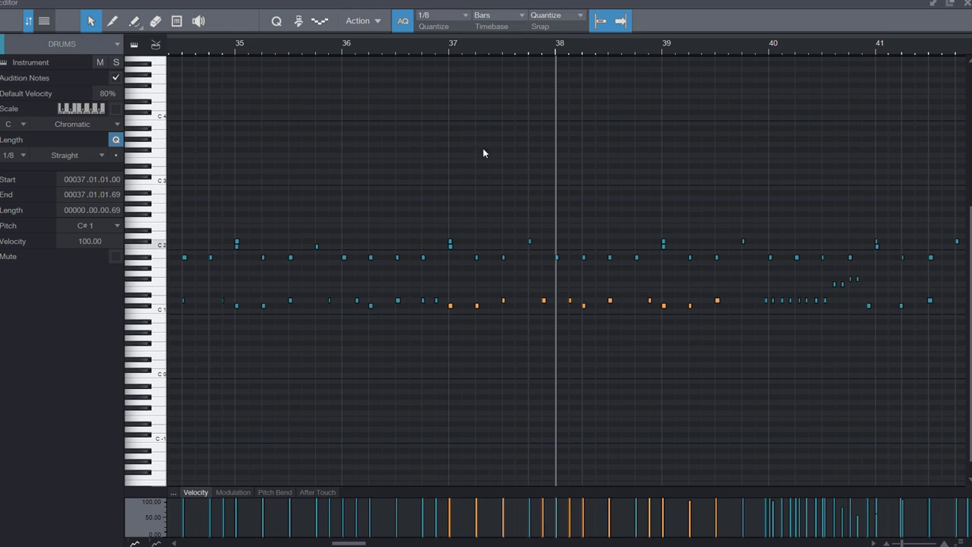
pyautogui.click(418, 48)
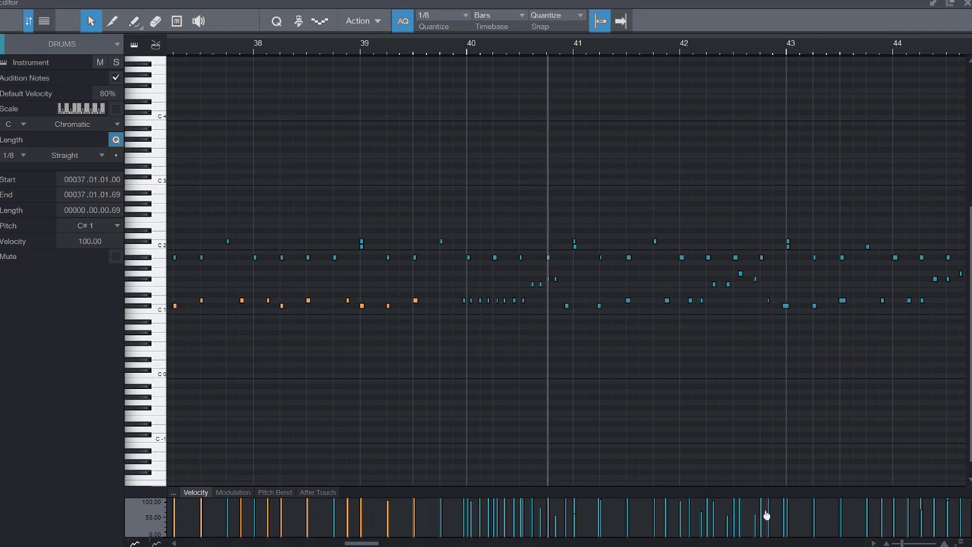
# Step: Delete the four A# 1 notes above the drum fill in bar 40
pyautogui.moveTo(564, 253); pyautogui.dragTo(462, 267)
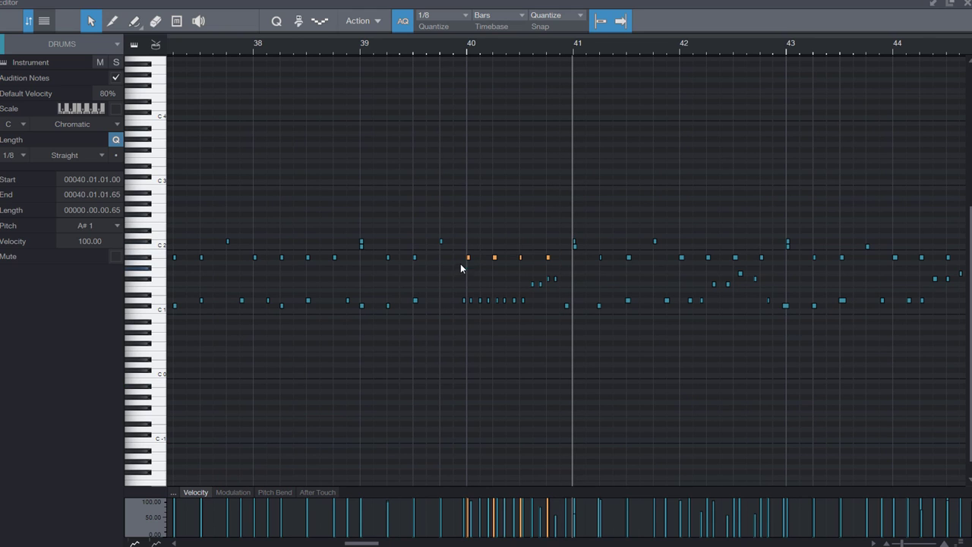
pyautogui.moveTo(466, 38); pyautogui.dragTo(469, 52)
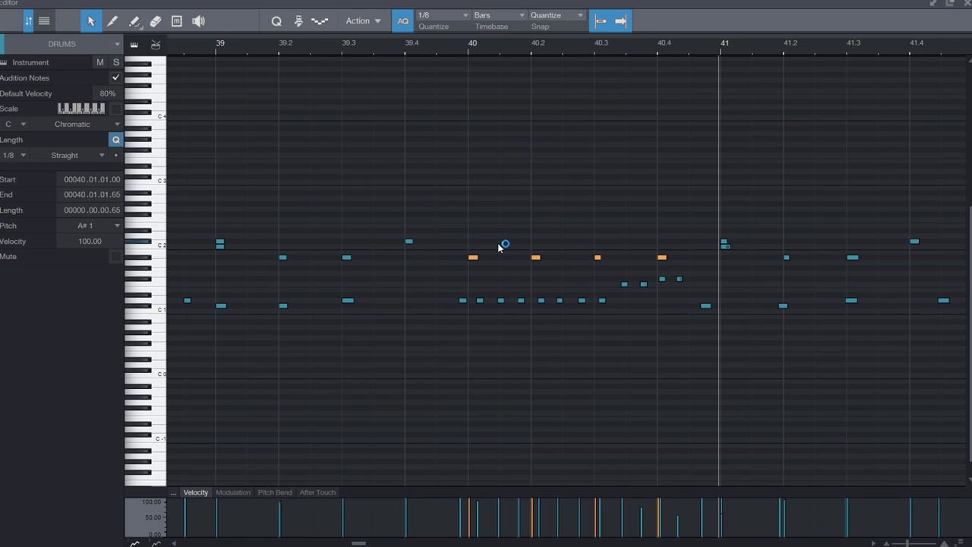
pyautogui.press('Delete')
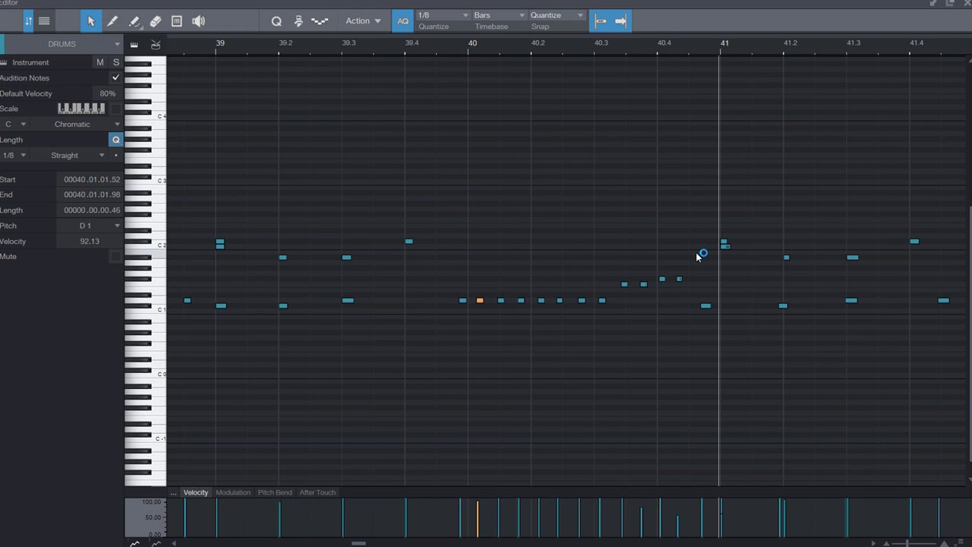
# Step: Move the whole snare and tom fill of bar 40 so its first D 1 note starts exactly at bar 40
pyautogui.moveTo(689, 250); pyautogui.dragTo(449, 335)
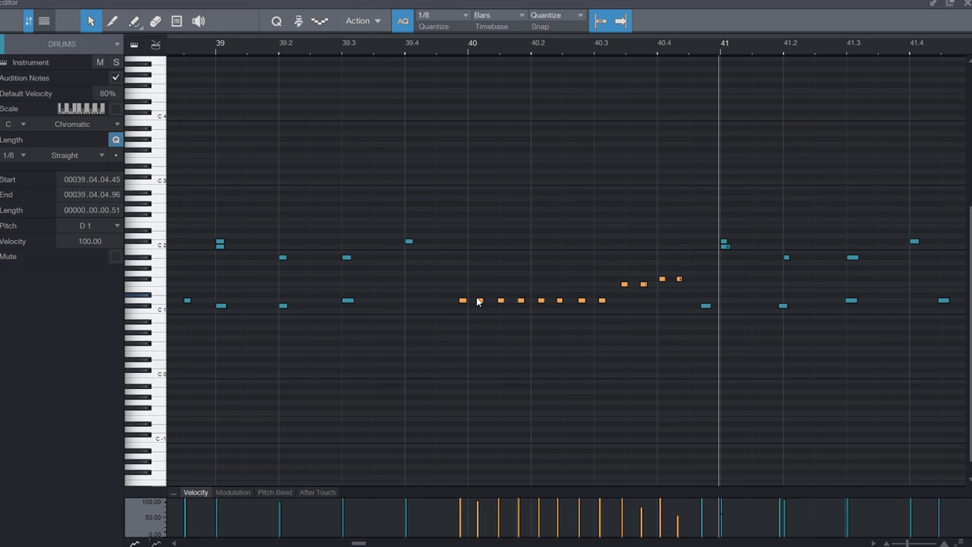
pyautogui.scroll(3, 456, 50)
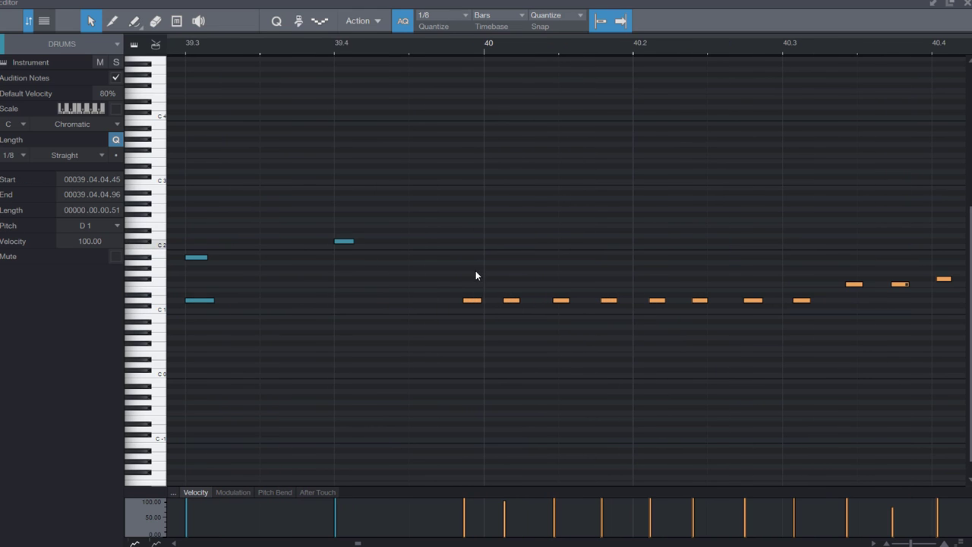
pyautogui.moveTo(473, 302); pyautogui.dragTo(493, 301)
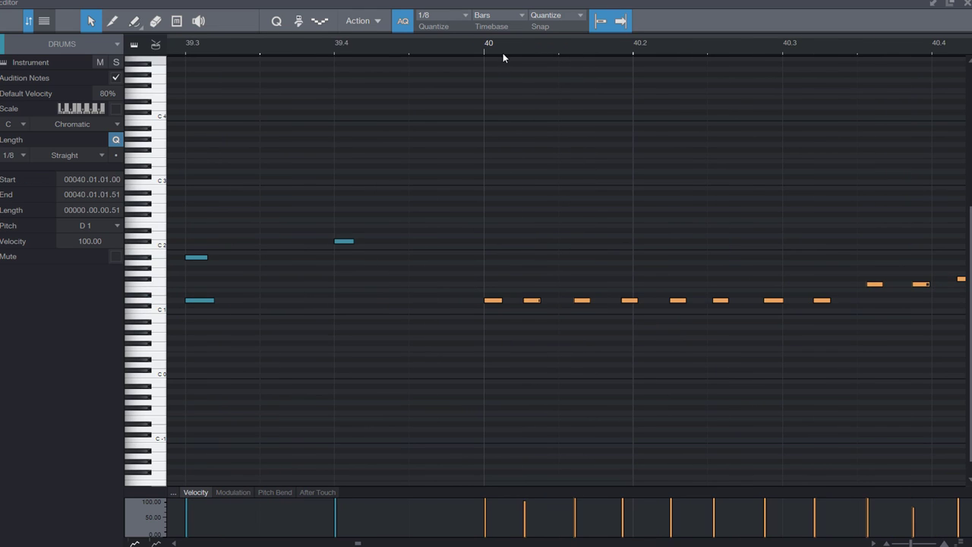
# Step: Quantize the bar 40 fill to eighth-note triplets (1/8 T) and place the playback cursor at the start of bar 40
pyautogui.scroll(-5, 503, 53)
pyautogui.scroll(3, 490, 47)
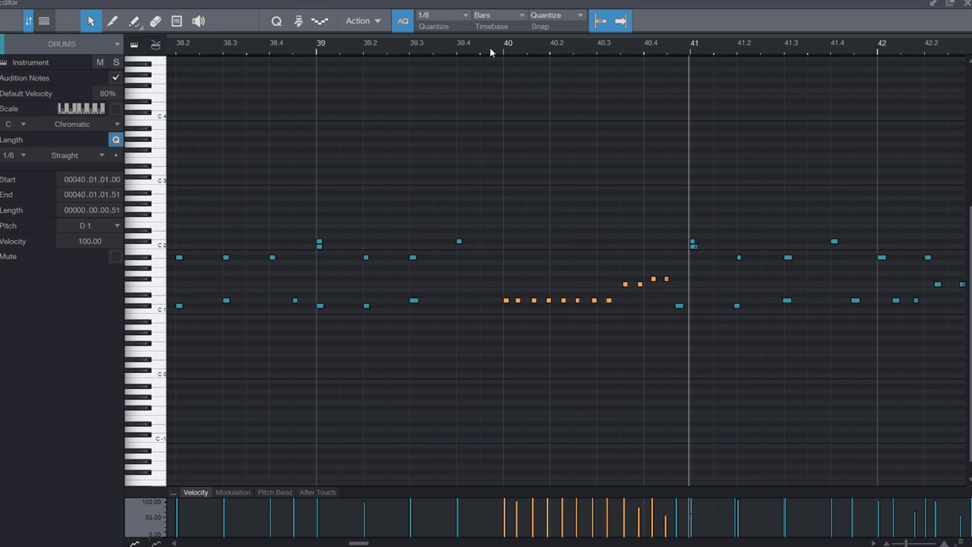
pyautogui.scroll(2, 525, 50)
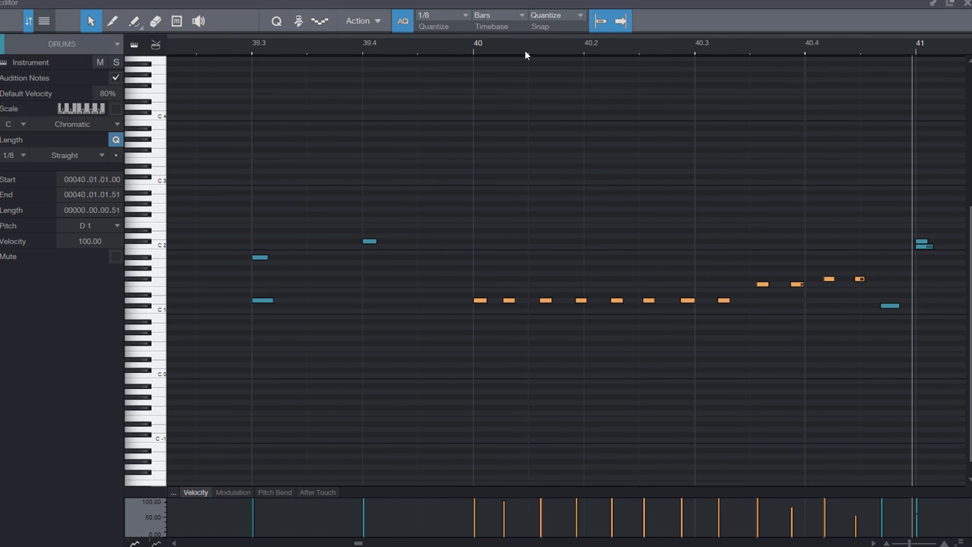
pyautogui.click(467, 16)
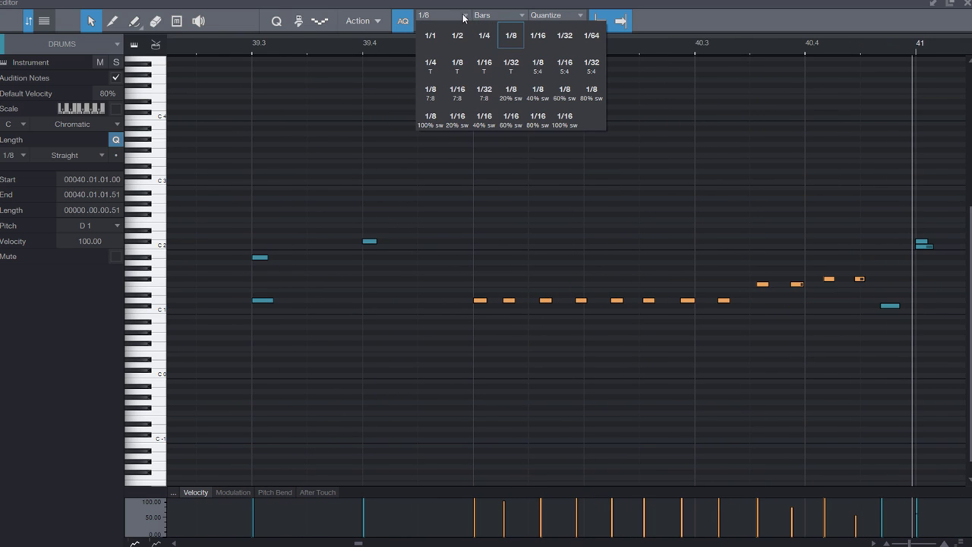
pyautogui.click(456, 66)
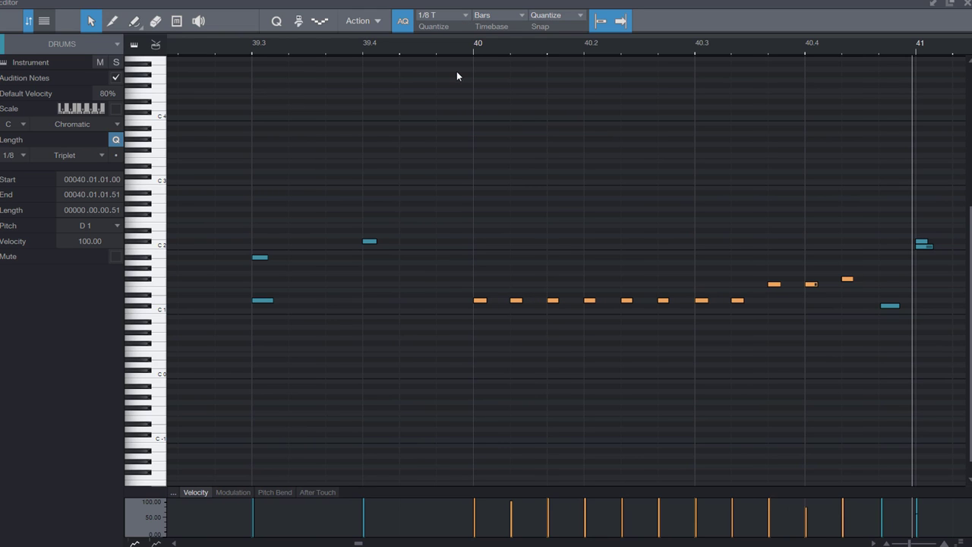
pyautogui.click(464, 47)
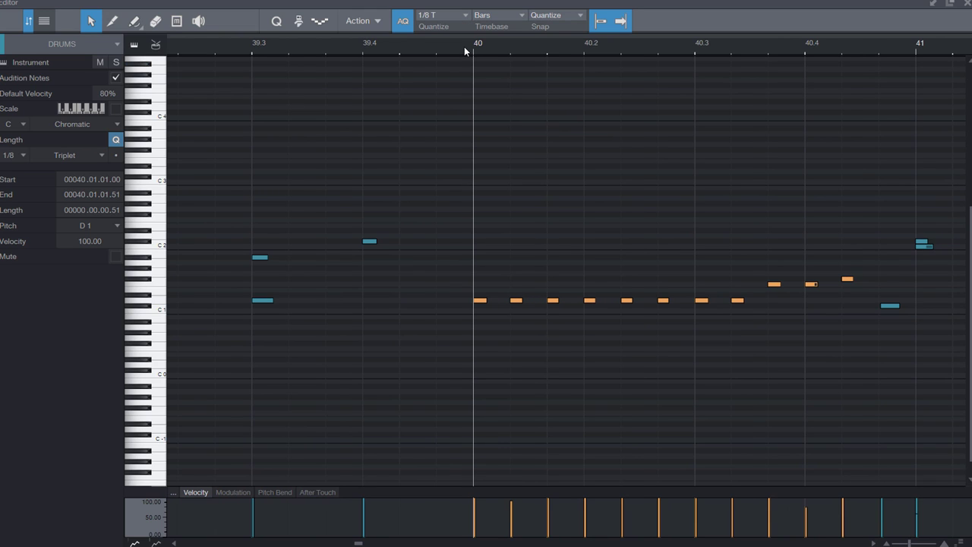
pyautogui.scroll(-3, 464, 46)
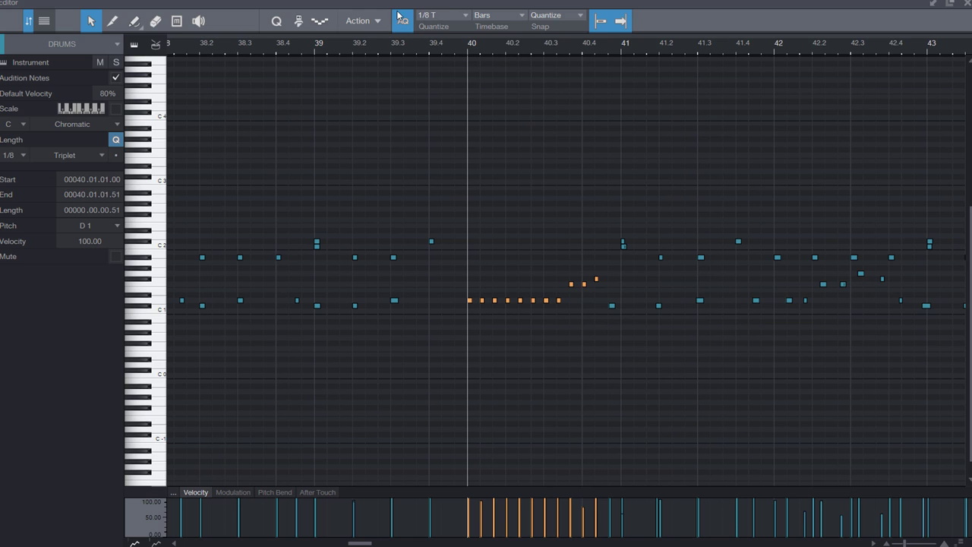
# Step: Try quantizing the bar 40 fill at 1/4 and undo it
pyautogui.click(447, 22)
pyautogui.click(483, 35)
pyautogui.press('q')
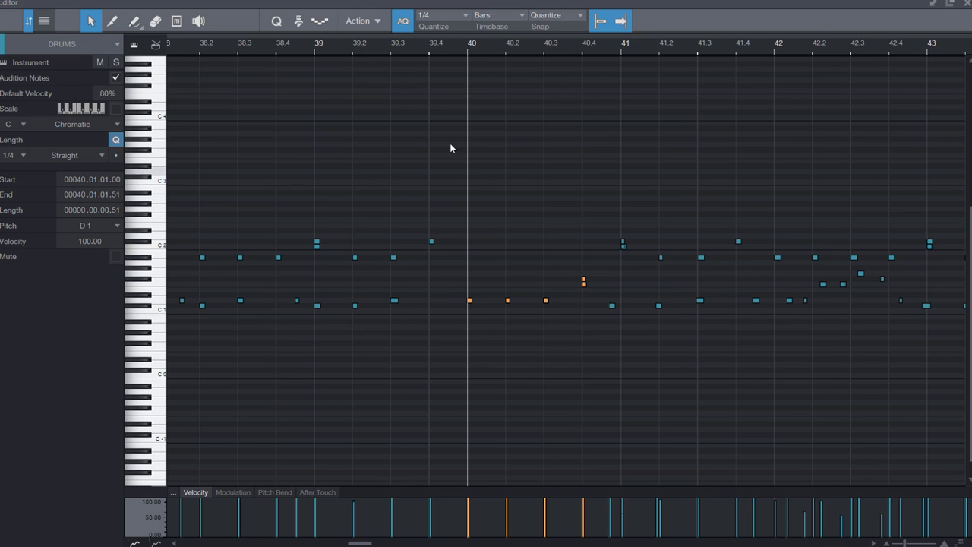
pyautogui.hotkey('ctrl', 'z')
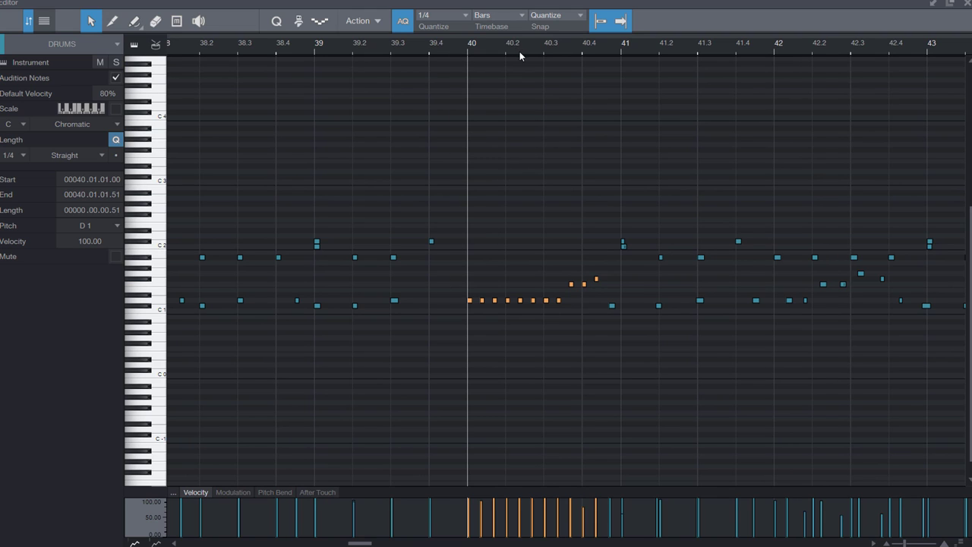
# Step: Play the part from about bar 38 through the bar 40 fill into bar 41
pyautogui.click(398, 21)
pyautogui.scroll(4, 480, 41)
pyautogui.rightClick(481, 44)
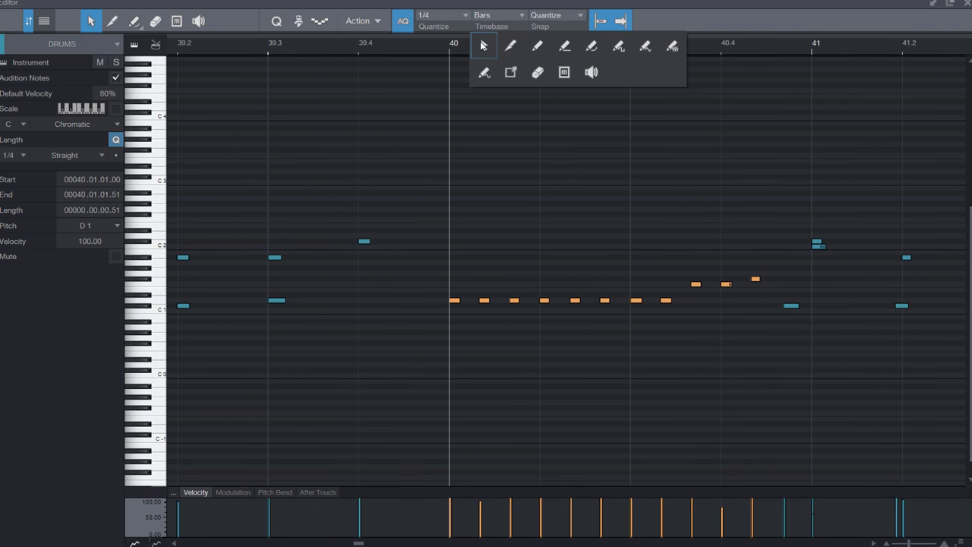
pyautogui.scroll(-5, 454, 48)
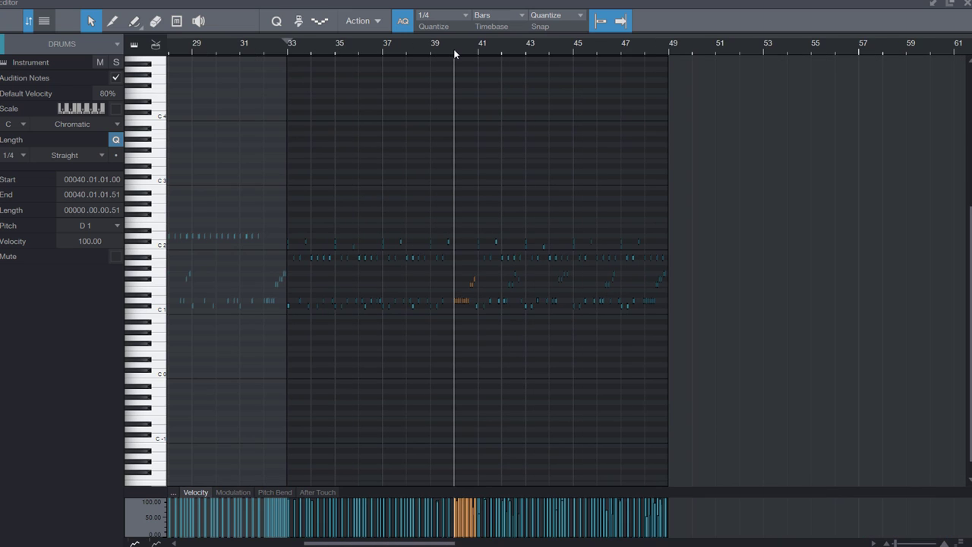
pyautogui.click(408, 45)
pyautogui.scroll(4, 408, 44)
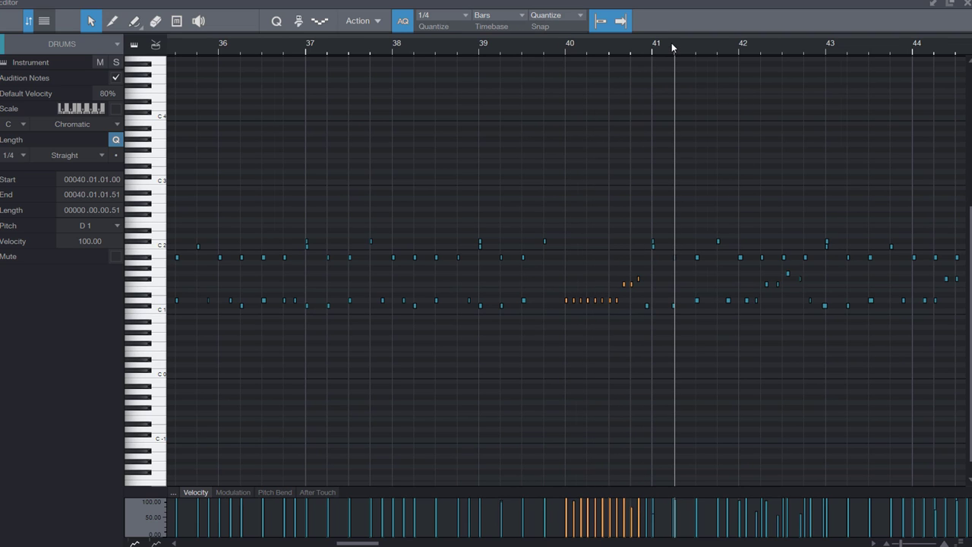
# Step: Shift the C# 1, D 1 and tom notes from late bar 40 to bar 43 so the first C# 1 note starts at bar 41
pyautogui.scroll(1, 672, 43)
pyautogui.moveTo(907, 266); pyautogui.dragTo(640, 316)
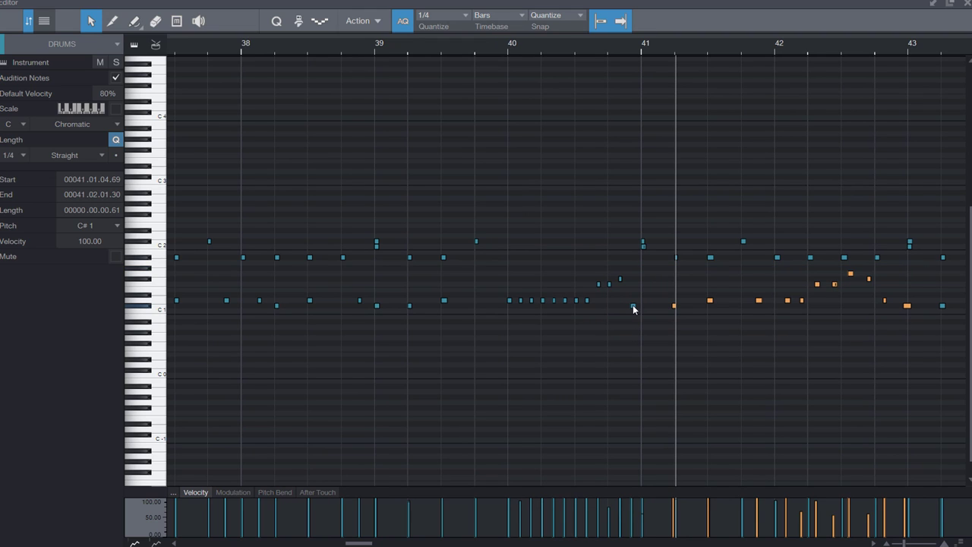
pyautogui.moveTo(635, 309); pyautogui.dragTo(645, 309)
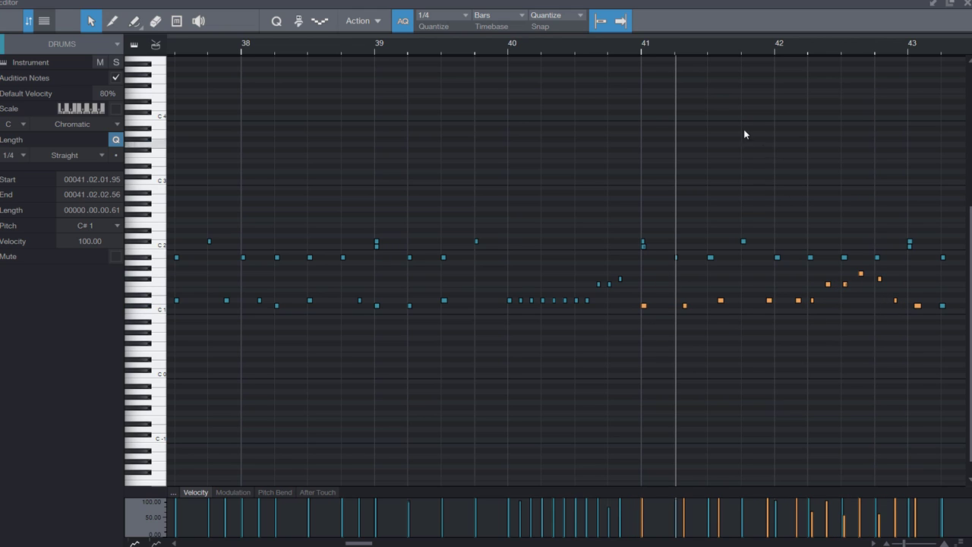
# Step: Try quantizing the shifted notes of bars 41 and 42 at 1/8, undo it, and play from late bar 40
pyautogui.click(454, 22)
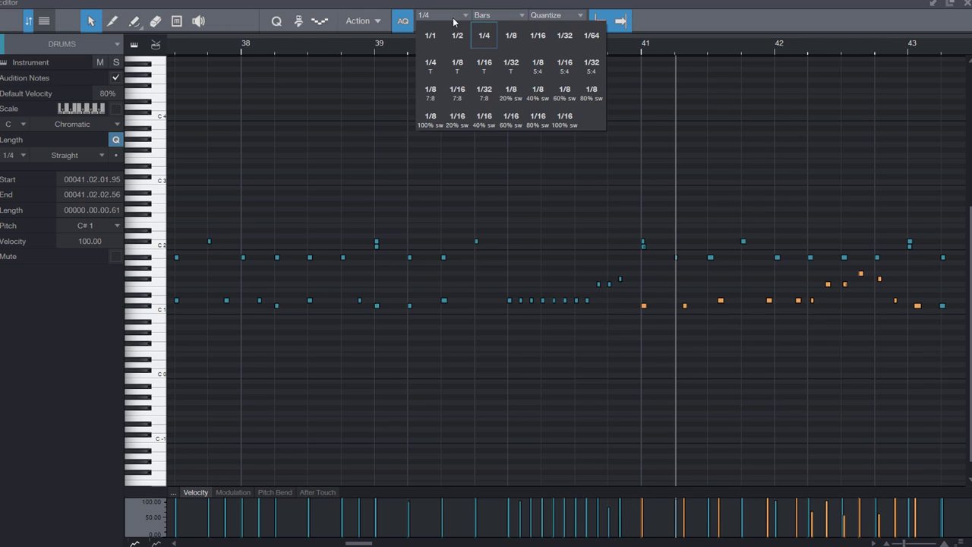
pyautogui.click(512, 38)
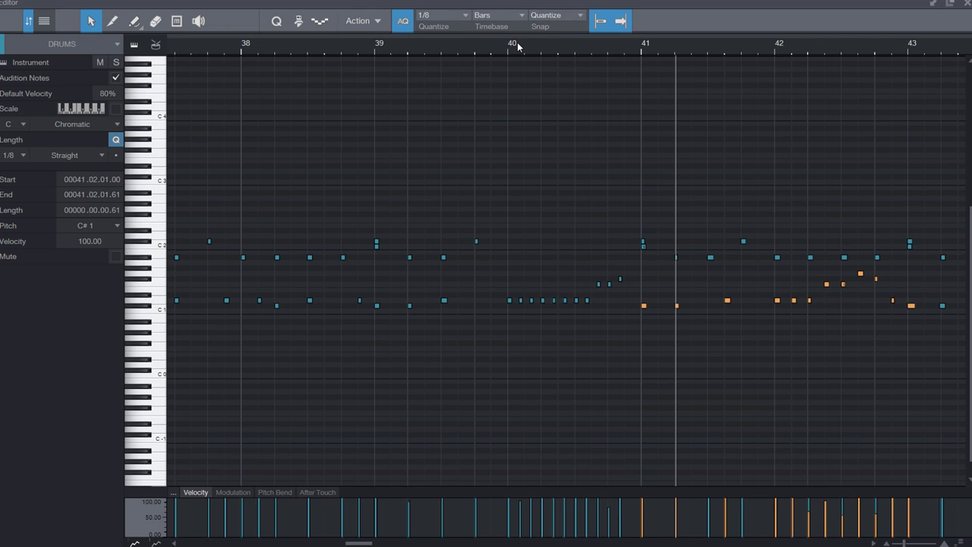
pyautogui.hotkey('ctrl', 'z')
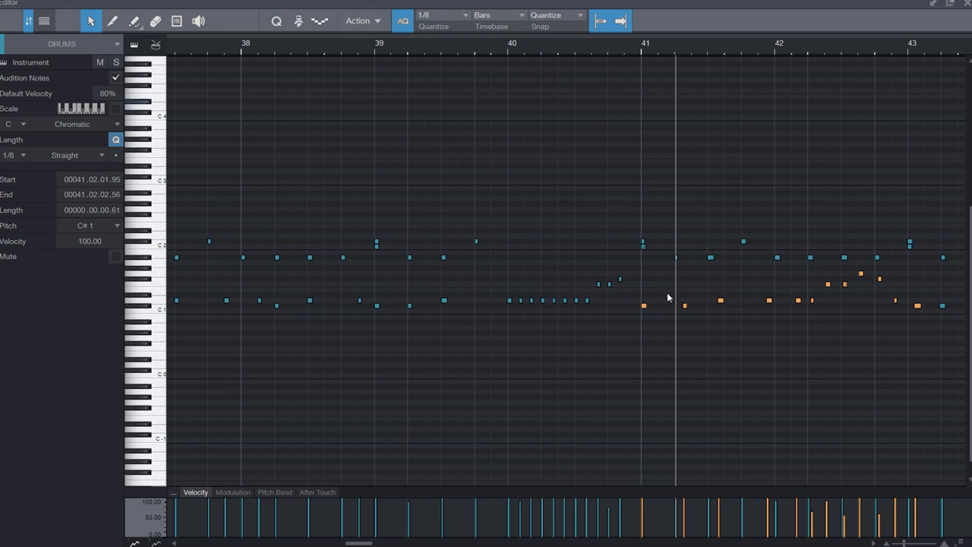
pyautogui.click(676, 240)
pyautogui.click(619, 46)
pyautogui.press('space')
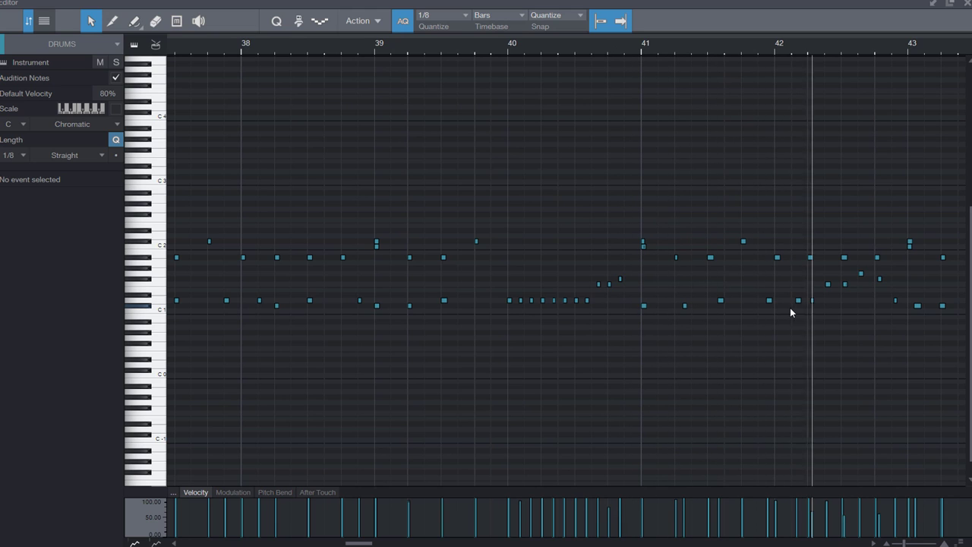
# Step: Try 1/8 on the C# 1 and D 1 notes from bar 41 to beat 2 of bar 42, quantize them at 1/16 instead, and play from late bar 40
pyautogui.moveTo(823, 295); pyautogui.dragTo(638, 343)
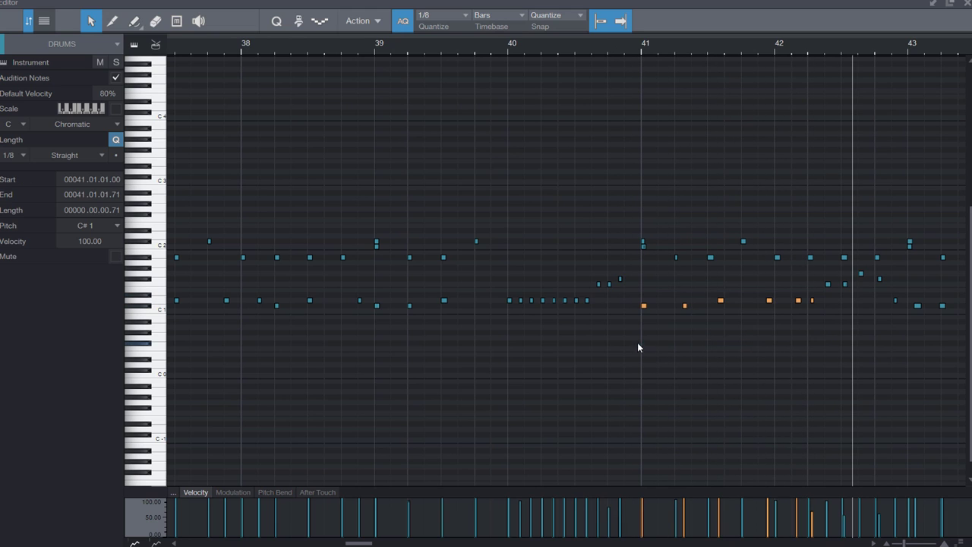
pyautogui.press('q')
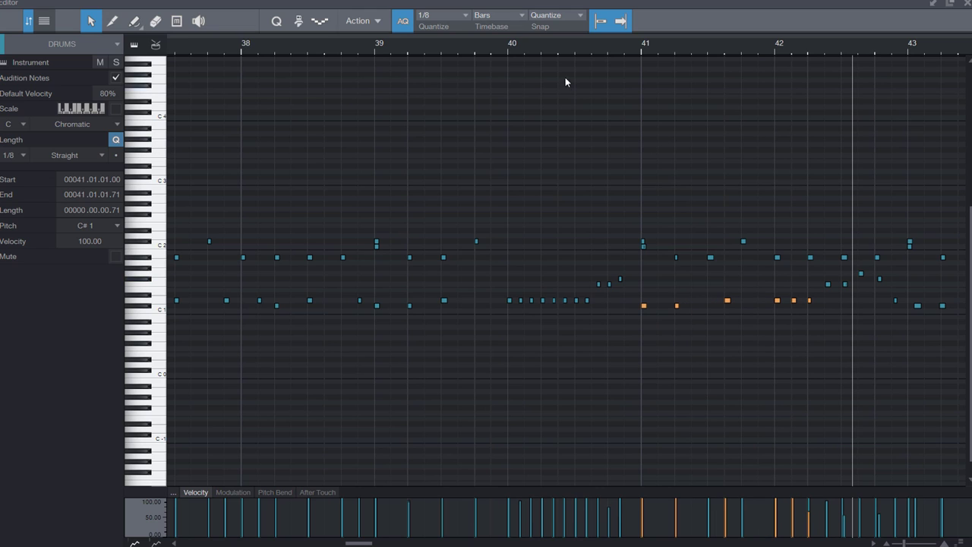
pyautogui.hotkey('ctrl', 'z')
pyautogui.click(459, 16)
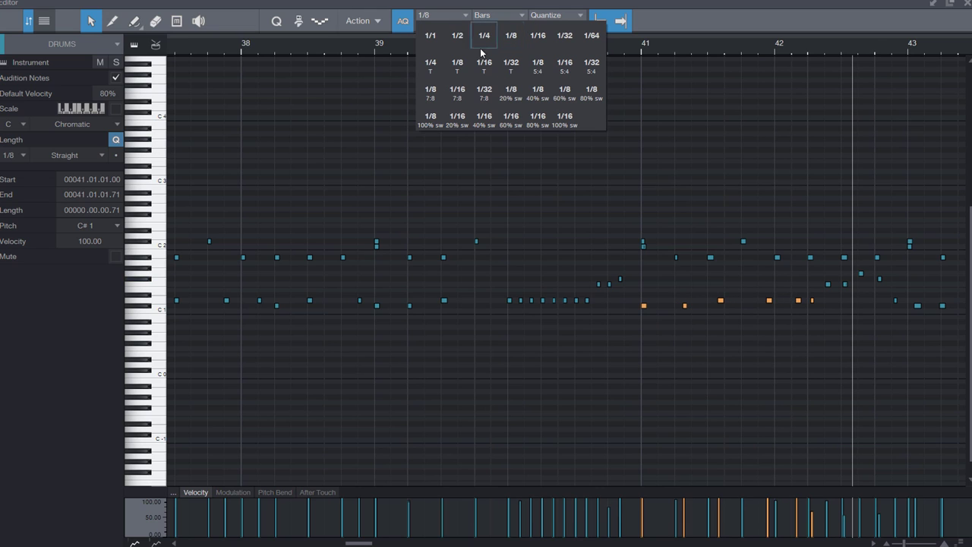
pyautogui.click(535, 42)
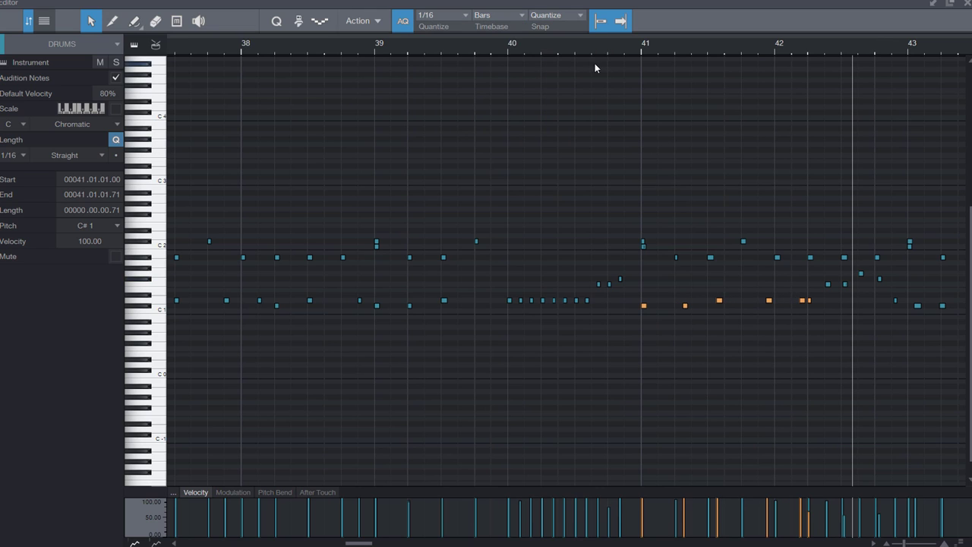
pyautogui.click(619, 53)
pyautogui.press('space')
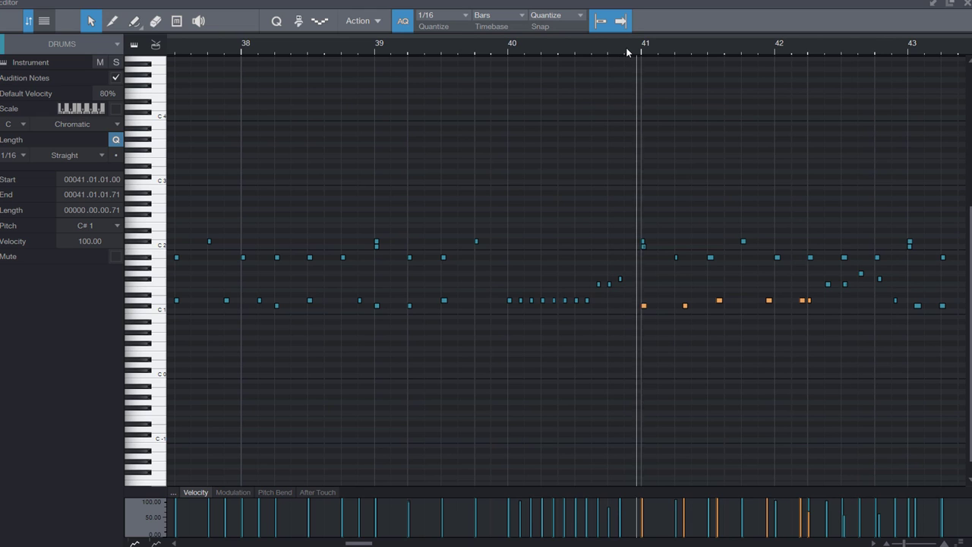
# Step: Move the second C# 1 note of bar 41 so it starts exactly on beat 2
pyautogui.hscroll(6, 764, 411)
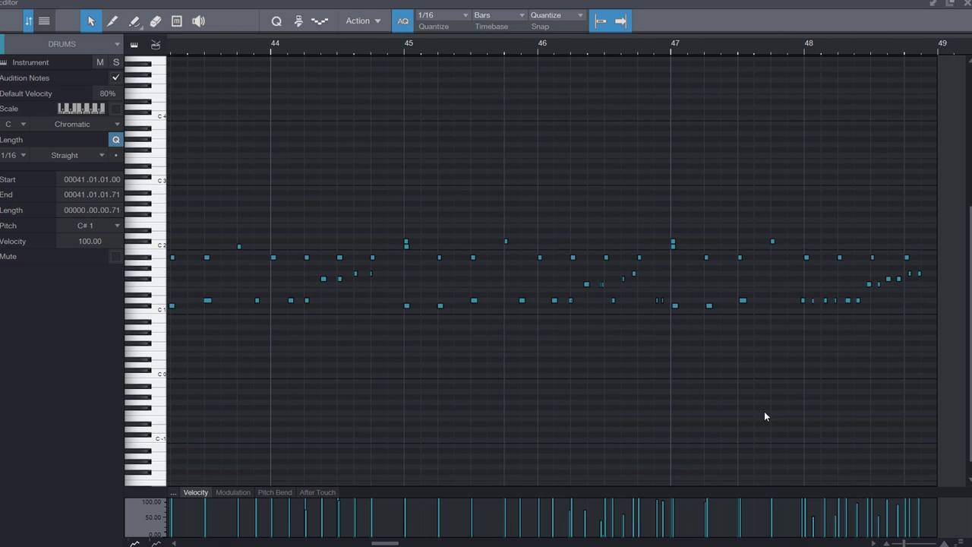
pyautogui.scroll(-5, 500, 48)
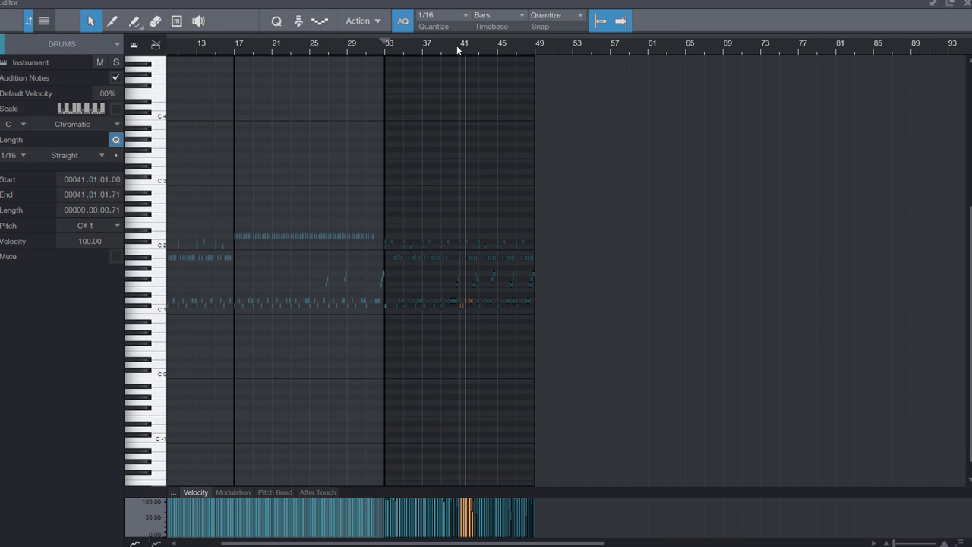
pyautogui.scroll(6, 456, 46)
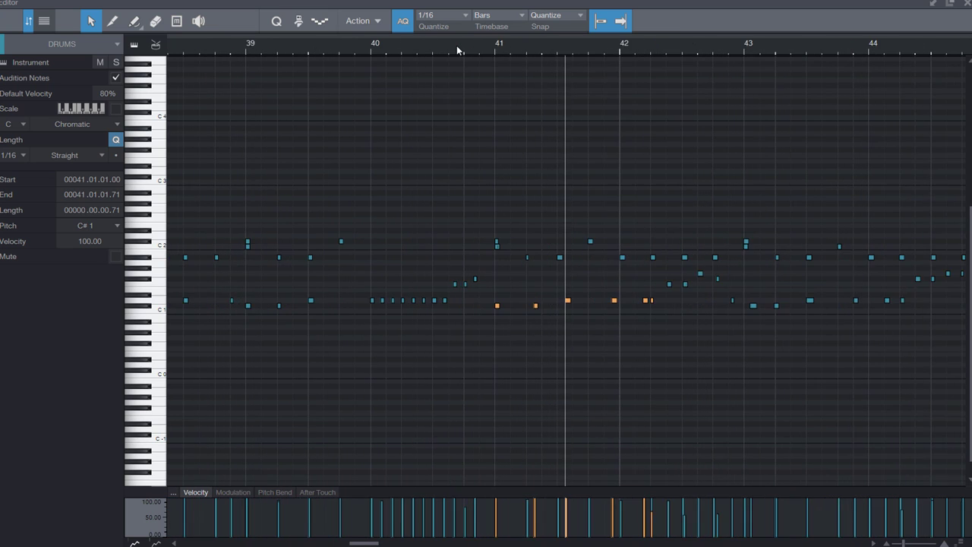
pyautogui.click(563, 372)
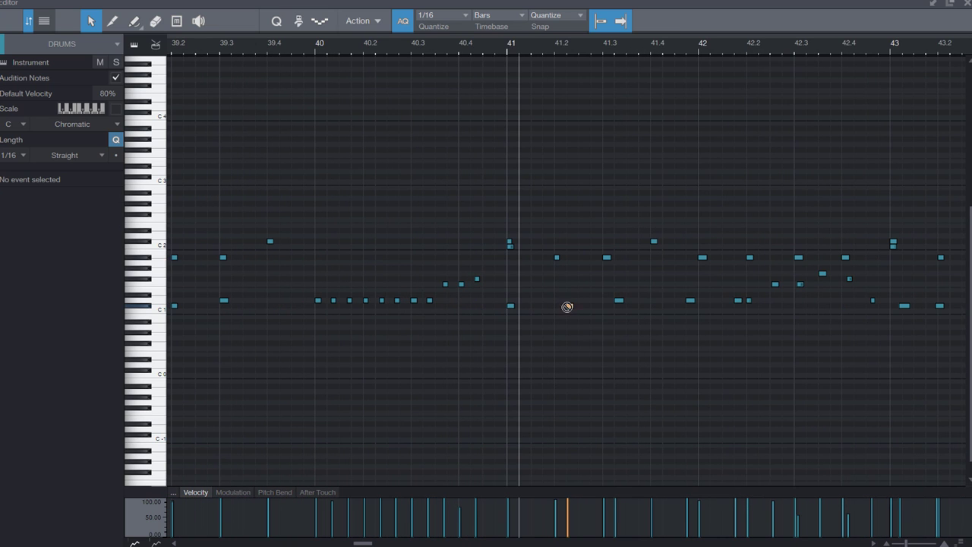
pyautogui.moveTo(567, 307); pyautogui.dragTo(559, 307)
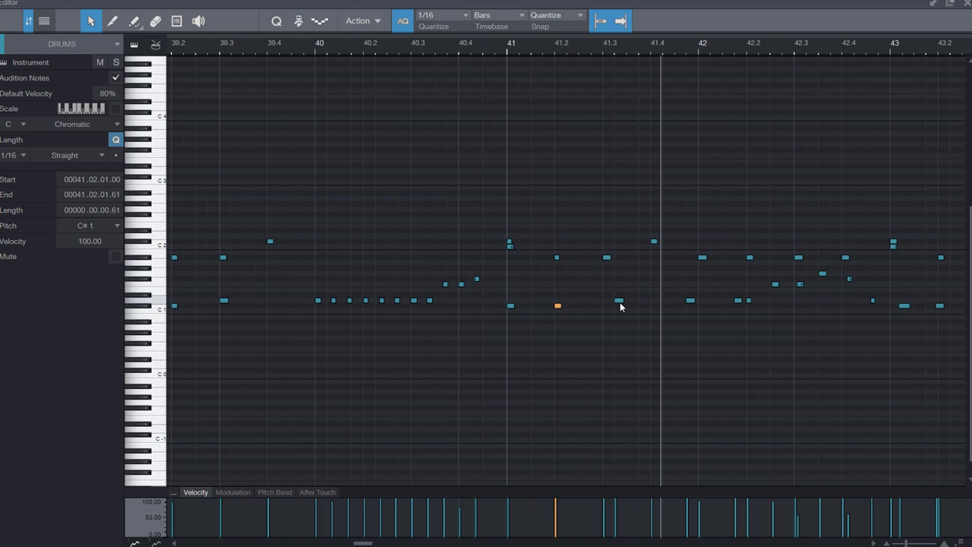
# Step: Move the next two D 1 notes exactly onto beat 3 of bar 41 and the start of bar 42, and play from late bar 40
pyautogui.moveTo(620, 304); pyautogui.dragTo(617, 307)
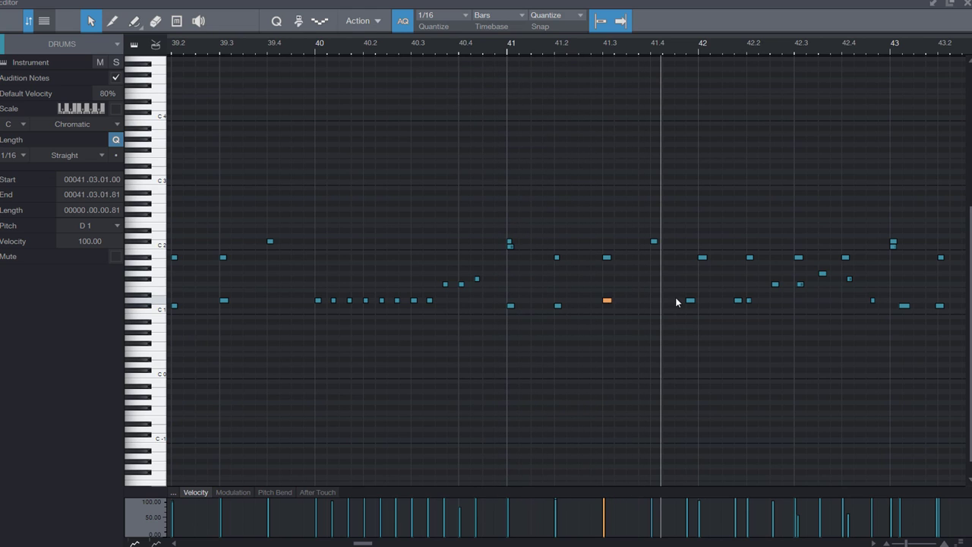
pyautogui.moveTo(694, 302); pyautogui.dragTo(706, 303)
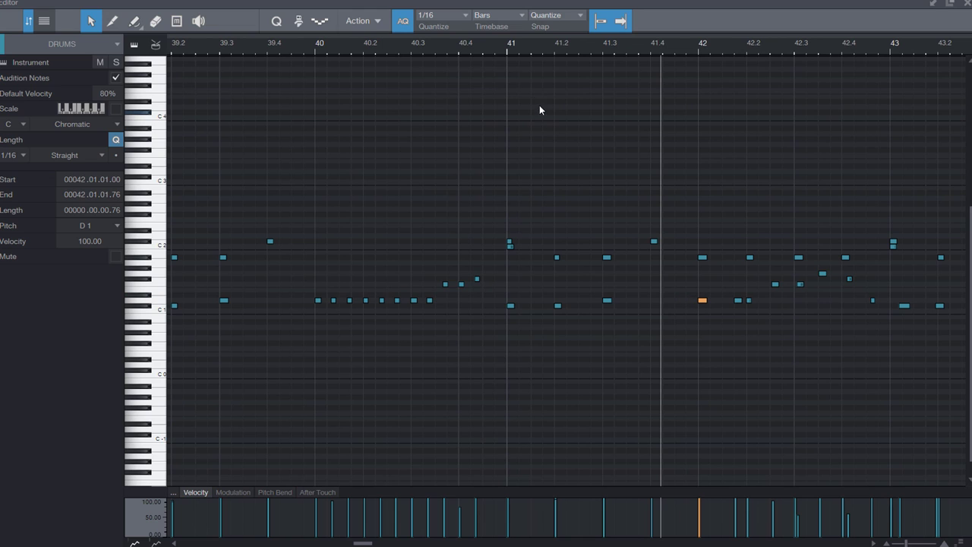
pyautogui.click(493, 50)
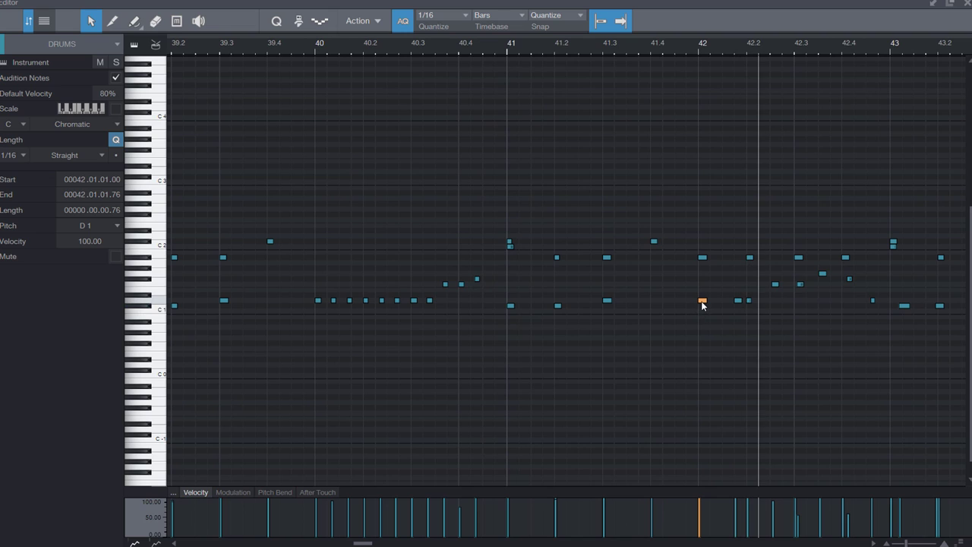
# Step: Move the D 1 note at bar 42 back to beat 4 of bar 41 and the following D 1 note to bar 42's start, playing back each change
pyautogui.moveTo(705, 301)
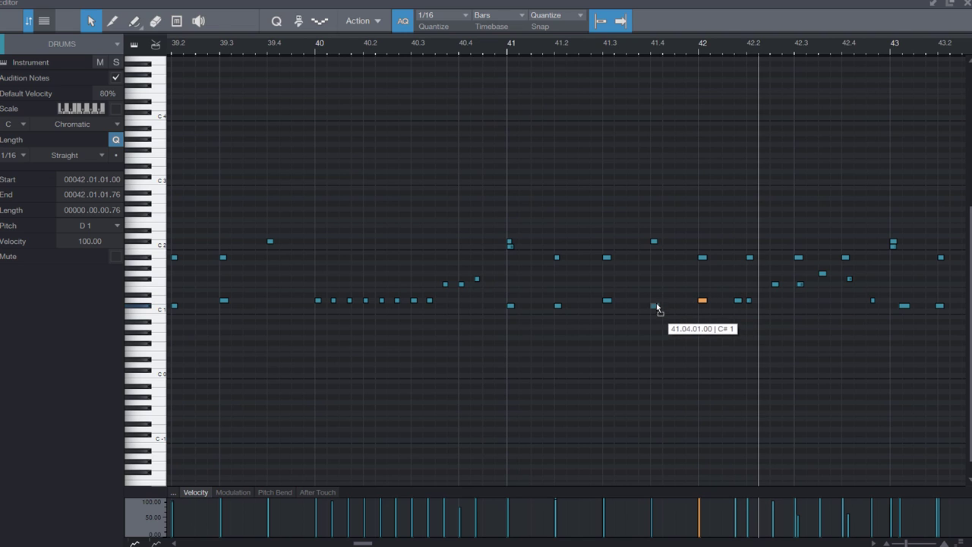
pyautogui.moveTo(658, 310); pyautogui.dragTo(658, 308)
pyautogui.click(416, 45)
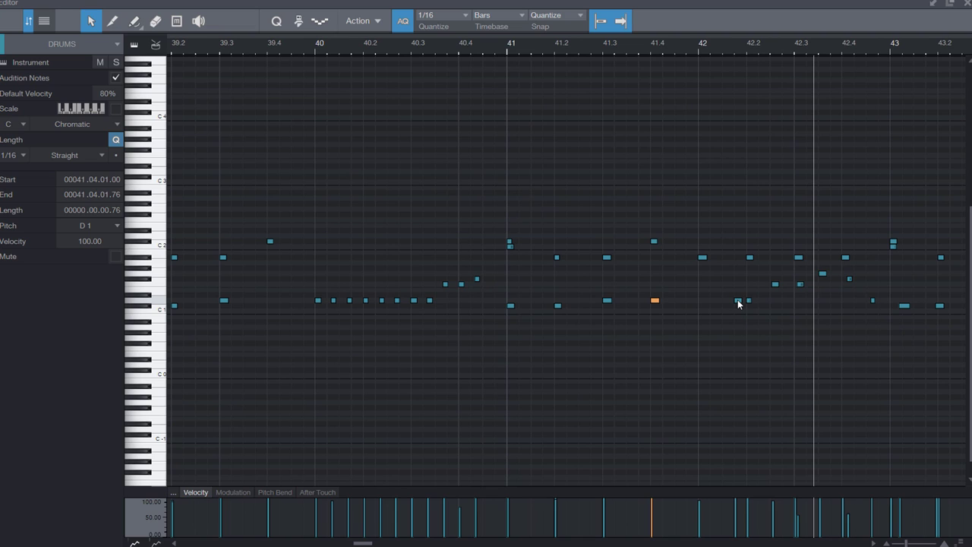
pyautogui.moveTo(738, 302); pyautogui.dragTo(704, 302)
pyautogui.click(507, 52)
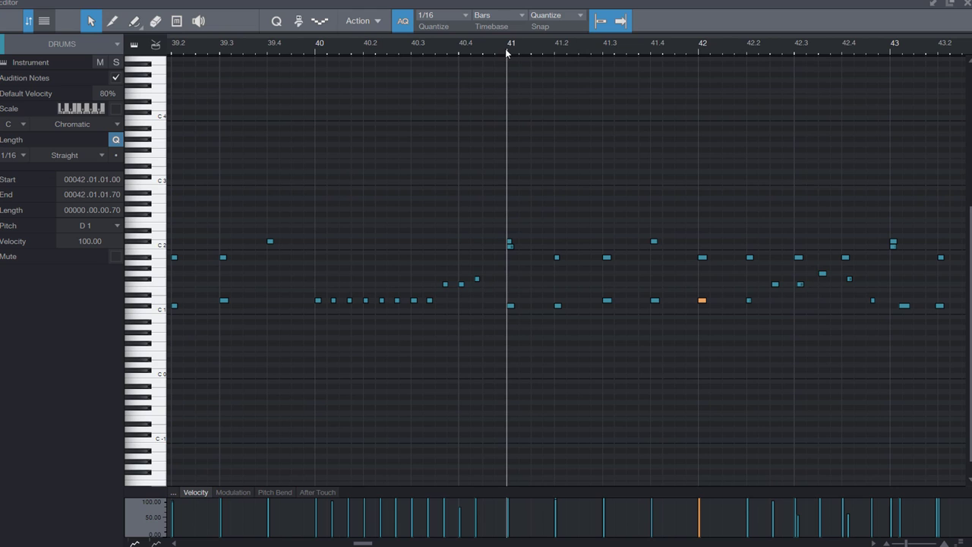
pyautogui.press('space')
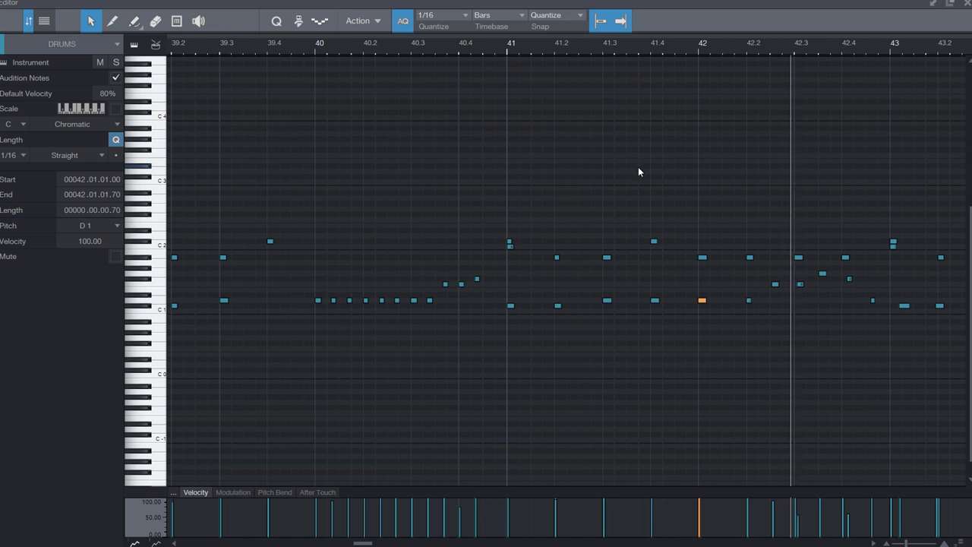
# Step: Delete the C# 2 note on beat 4 of bar 41 and the A# 1 note at bar 42, and play from bar 41
pyautogui.moveTo(746, 217); pyautogui.dragTo(648, 271)
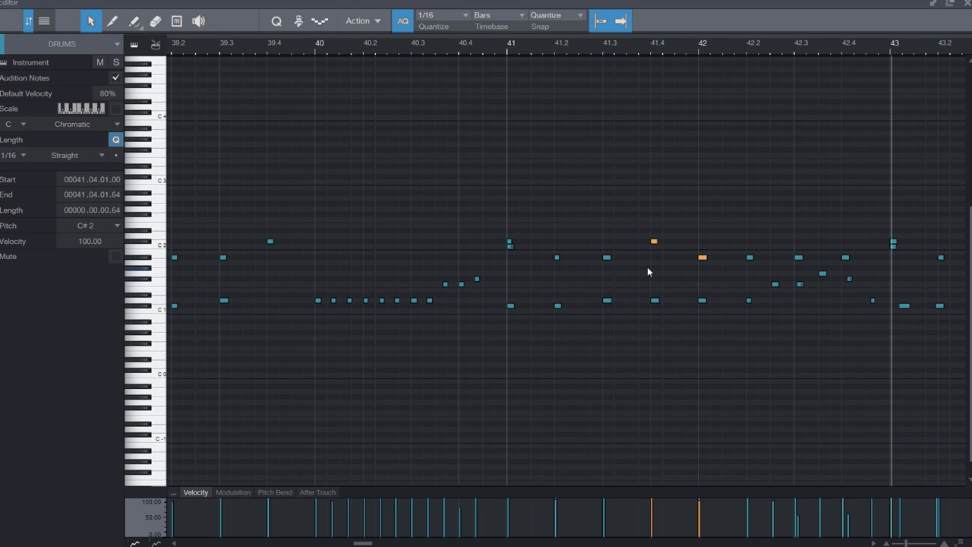
pyautogui.press('Delete')
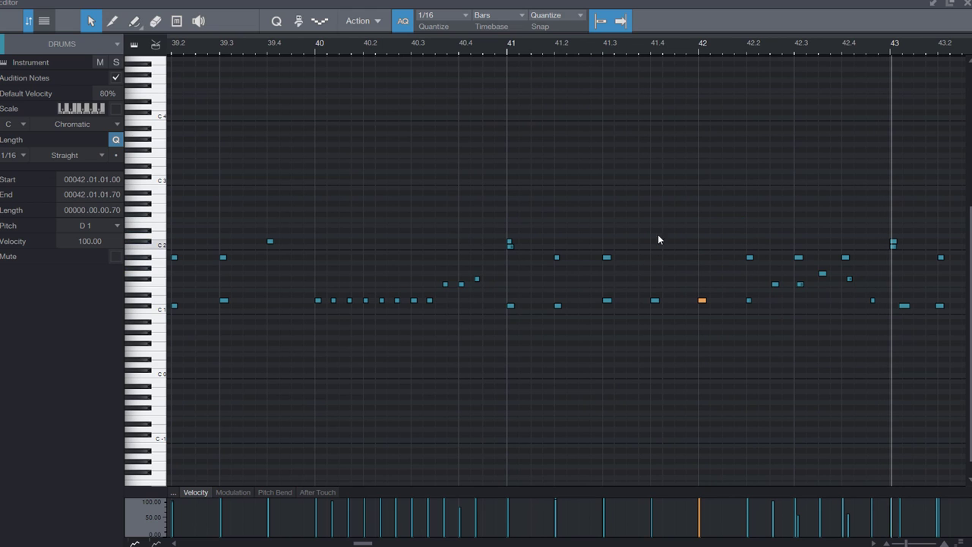
pyautogui.click(508, 48)
pyautogui.press('space')
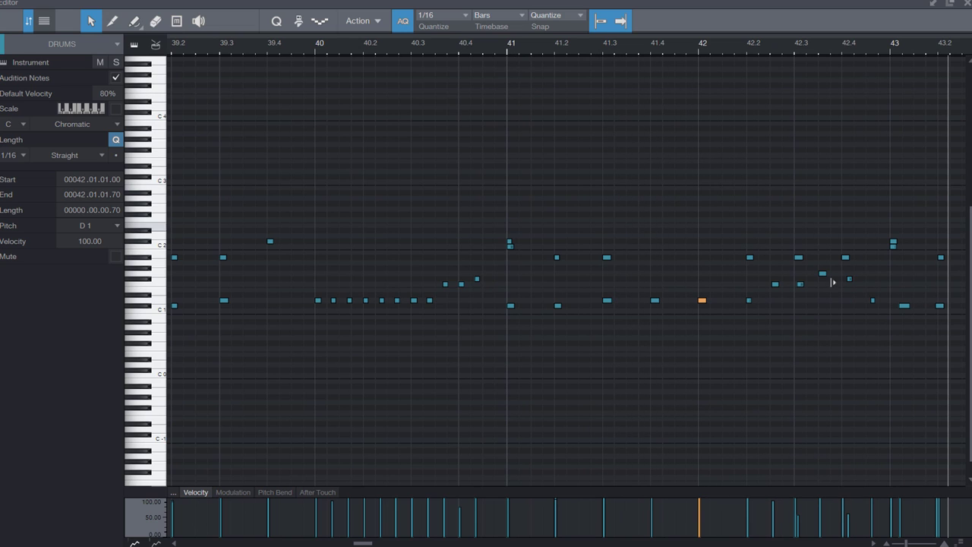
# Step: Quantize the D 1 and tom notes from beat 2 of bar 42 at 1/16, and delete the A# 1 notes on beats 2, 3 and 4
pyautogui.moveTo(890, 266); pyautogui.dragTo(733, 331)
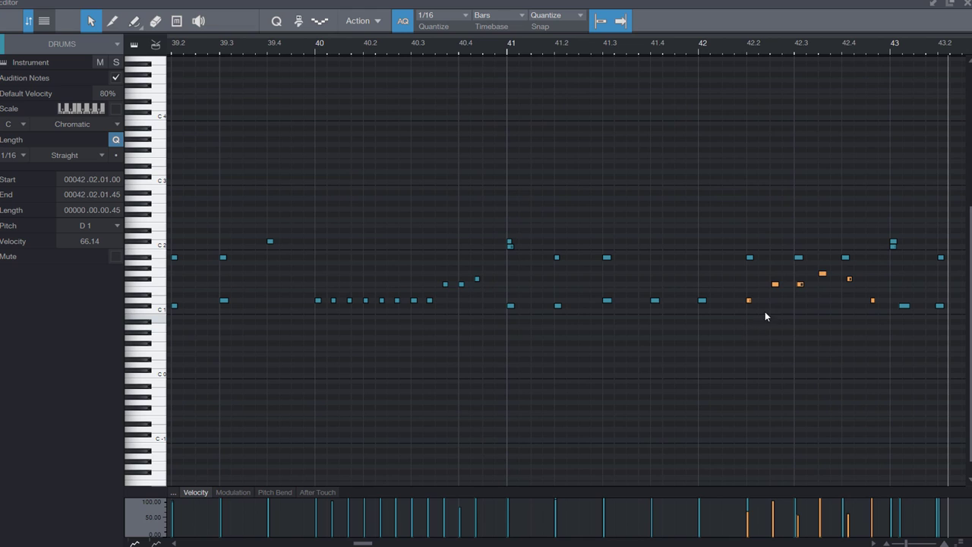
pyautogui.press('q')
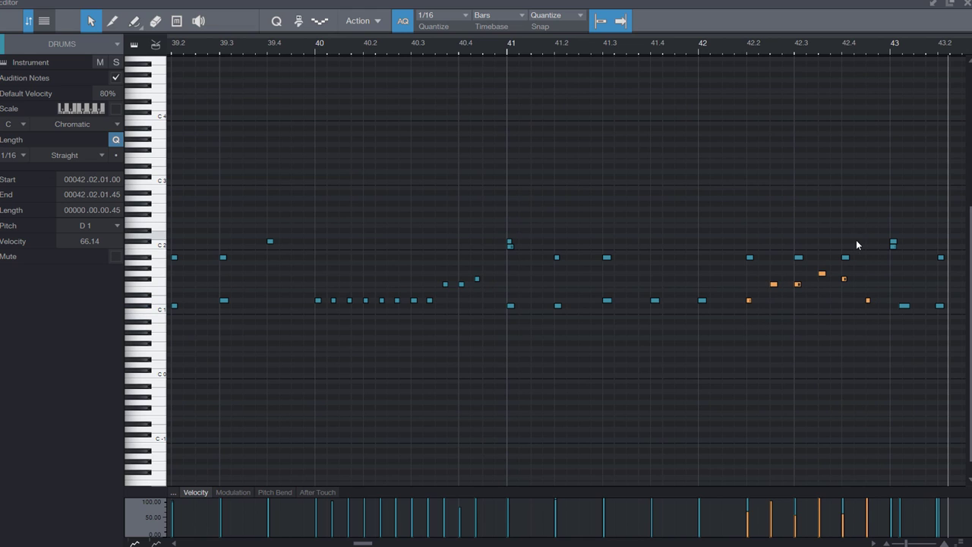
pyautogui.moveTo(872, 243); pyautogui.dragTo(730, 277)
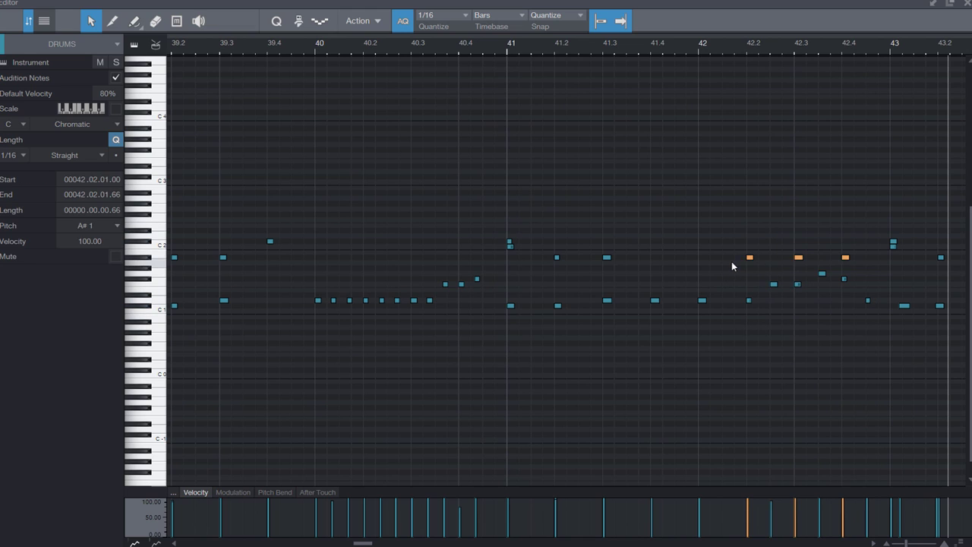
pyautogui.click(506, 43)
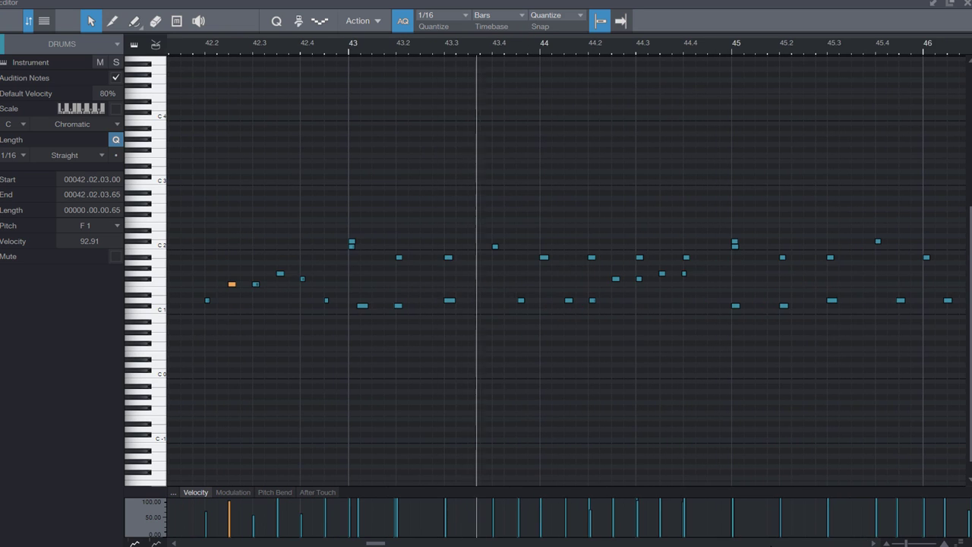
# Step: Shift the C# 1, D 1 and tom notes of bars 43 and 44 to start exactly at bar 43, and quantize them at 1/8
pyautogui.moveTo(696, 268); pyautogui.dragTo(363, 295)
pyautogui.click(433, 15)
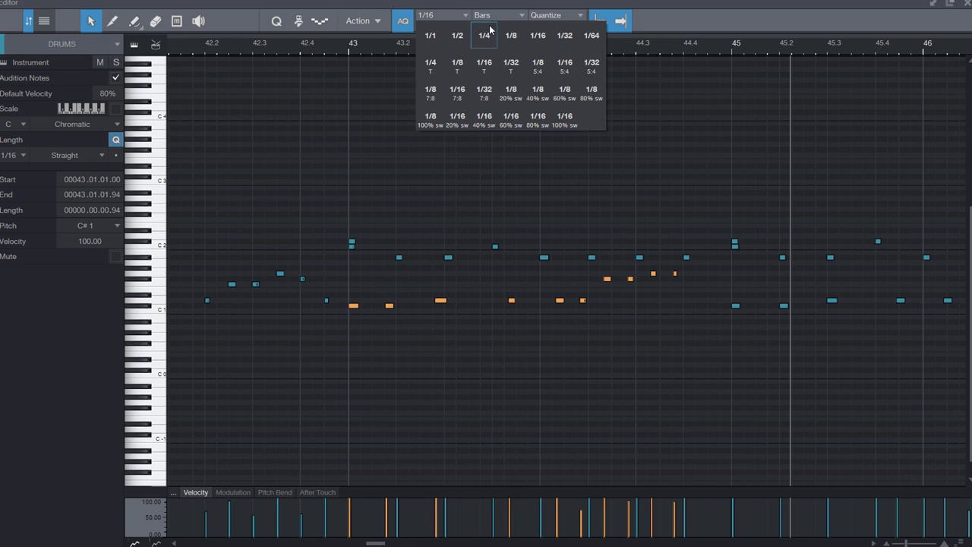
pyautogui.click(502, 30)
pyautogui.click(343, 40)
pyautogui.press('space')
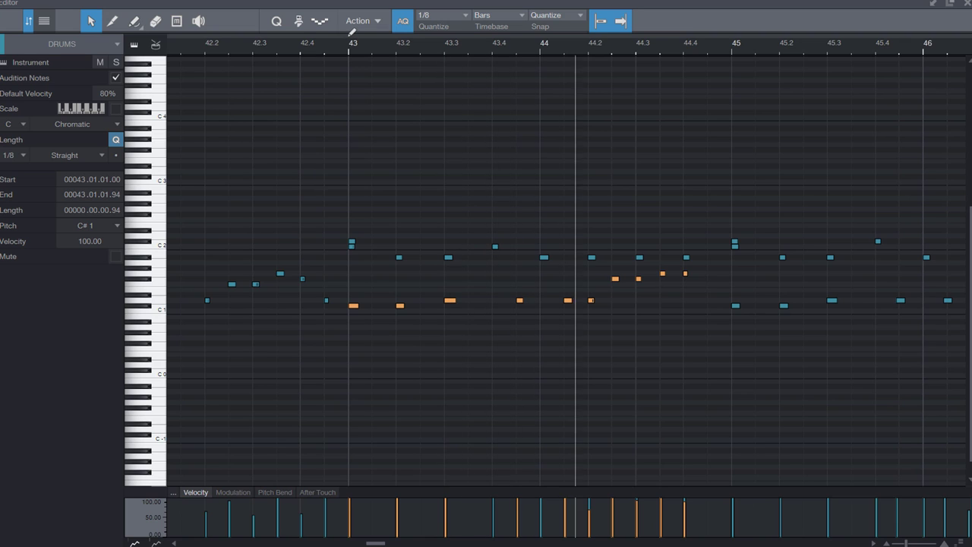
pyautogui.press('space')
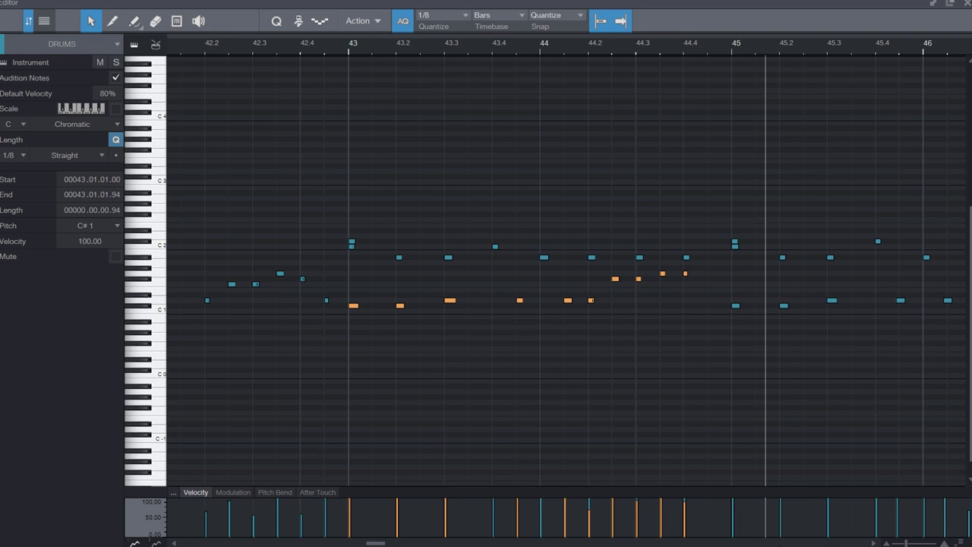
# Step: Quantize the C# 1 and D 1 notes from bar 45 to beat 2 of bar 46 at 1/8, and play from late bar 44
pyautogui.moveTo(375, 543); pyautogui.dragTo(382, 543)
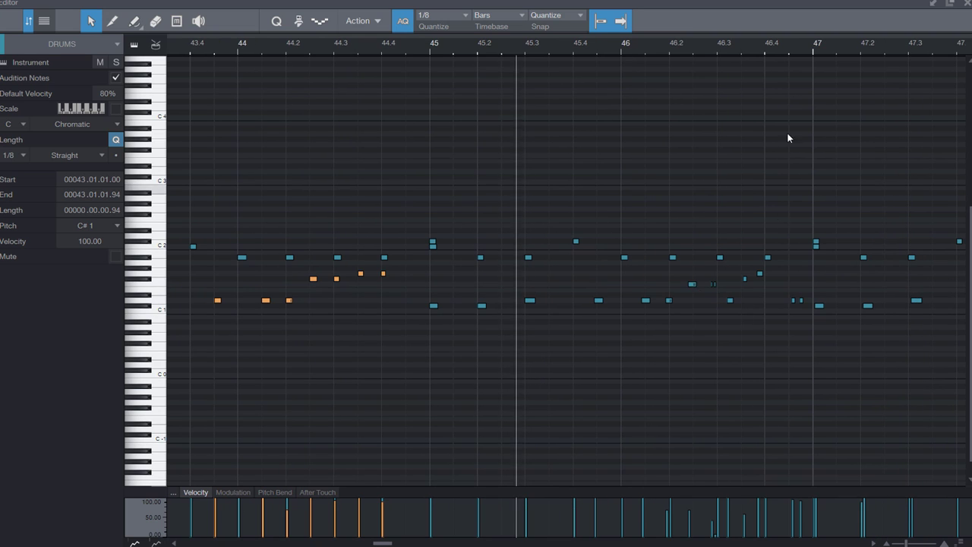
pyautogui.scroll(-3, 813, 43)
pyautogui.scroll(2, 798, 46)
pyautogui.scroll(1, 813, 46)
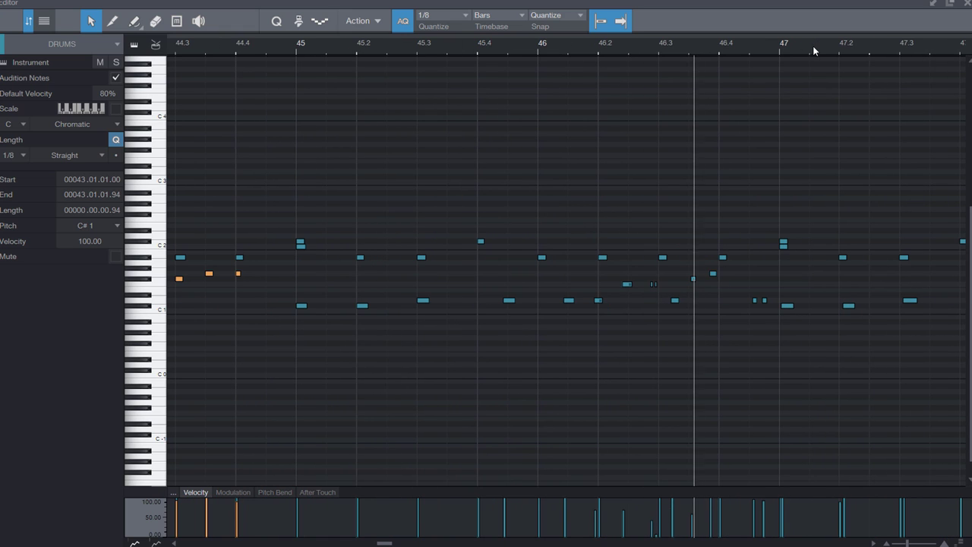
pyautogui.click(308, 62)
pyautogui.click(343, 295)
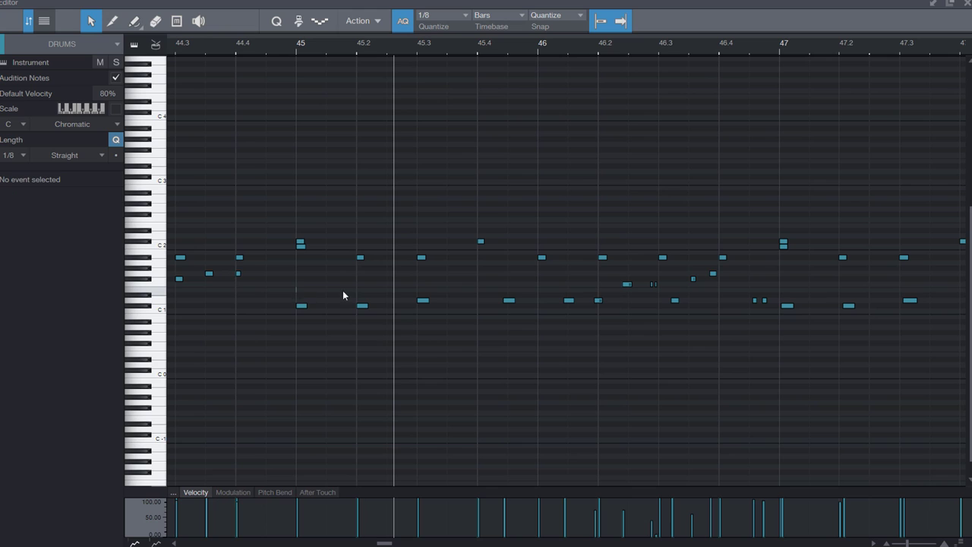
pyautogui.moveTo(297, 289); pyautogui.dragTo(589, 323)
pyautogui.press('q')
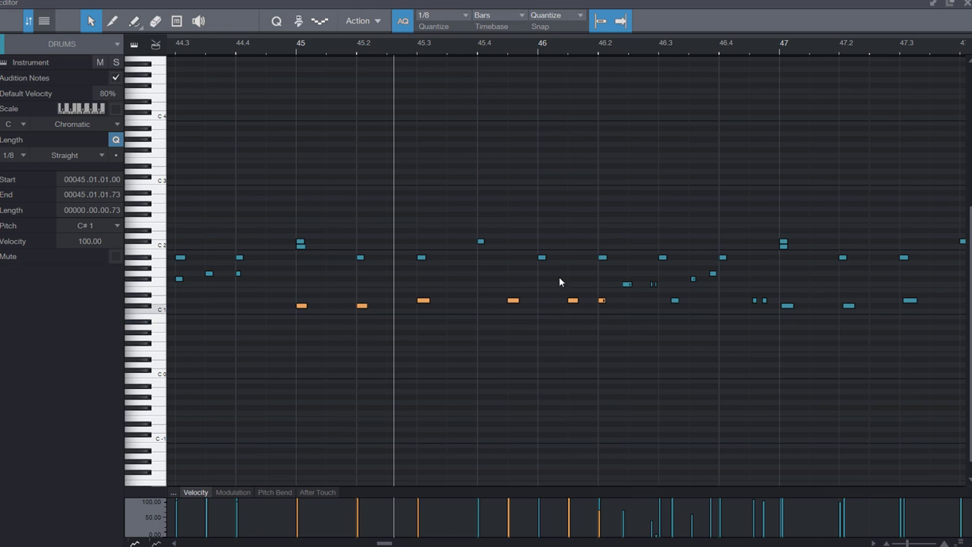
pyautogui.click(284, 51)
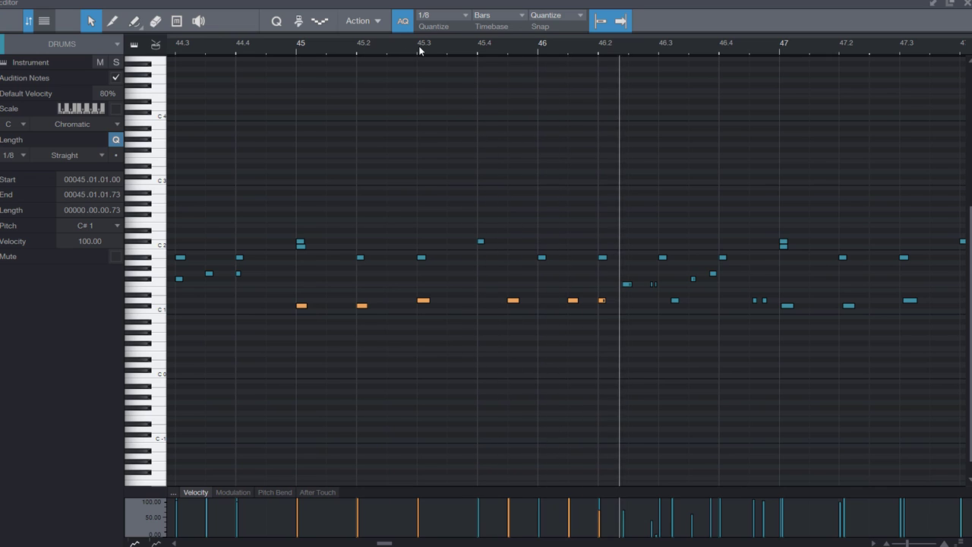
# Step: Delete the A# 1 notes on beats 3 and 4 of bar 46
pyautogui.hscroll(2, 688, 335)
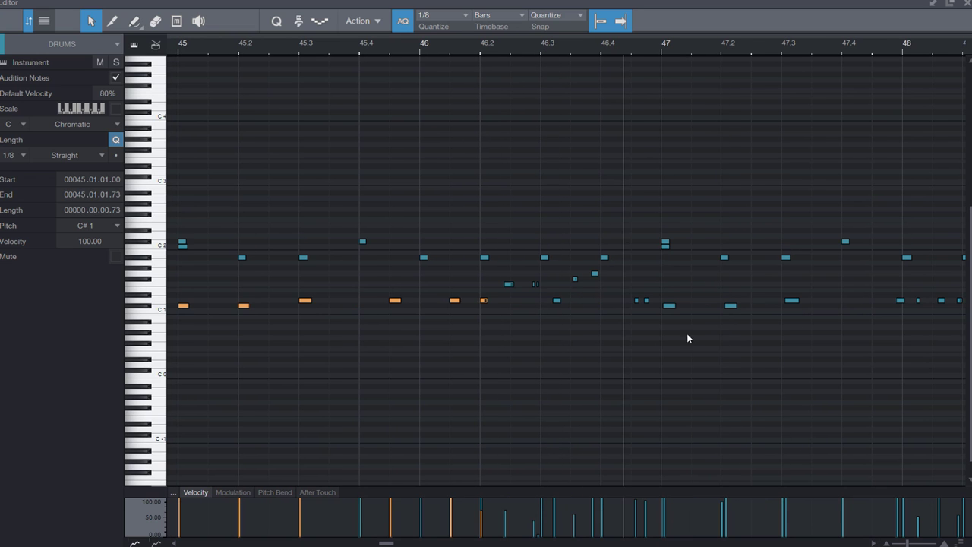
pyautogui.moveTo(631, 234); pyautogui.dragTo(536, 260)
pyautogui.press('Delete')
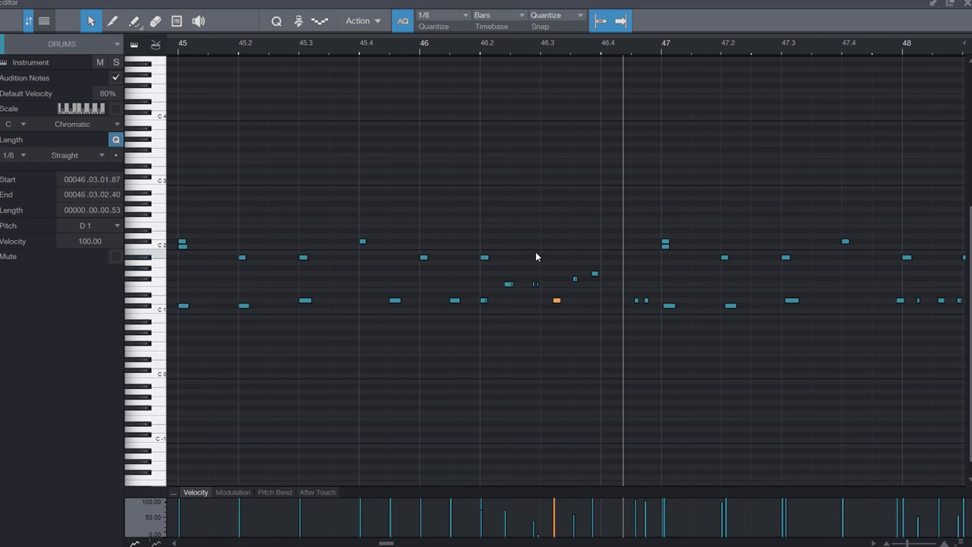
# Step: Play back the fill in bar 46 and delete all drum notes from 46.2 up to 46.4
pyautogui.click(483, 47)
pyautogui.scroll(3, 482, 48)
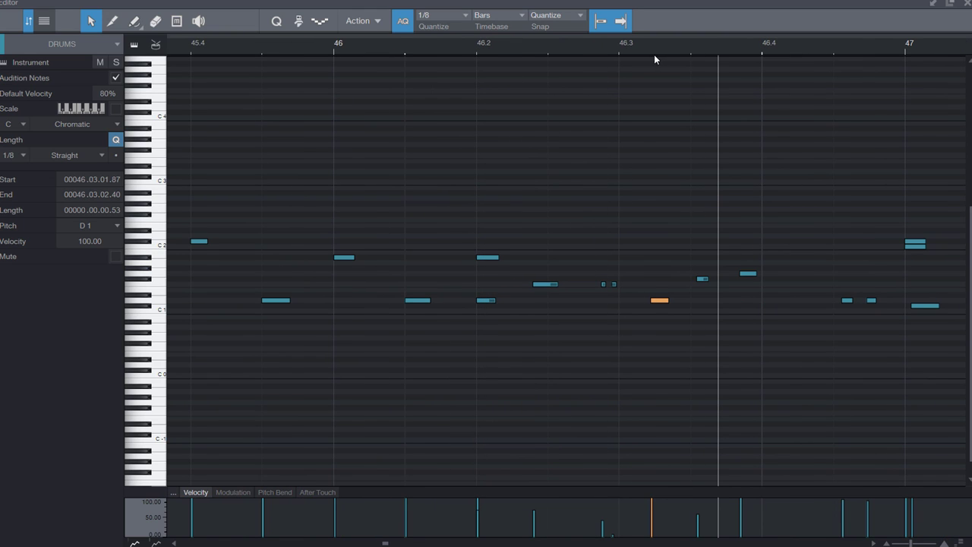
pyautogui.click(461, 46)
pyautogui.scroll(-3, 461, 46)
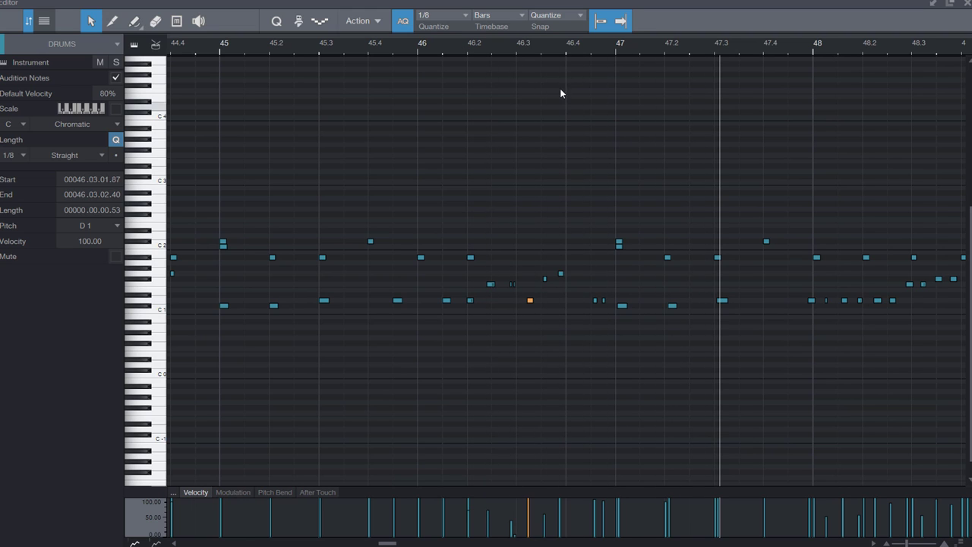
pyautogui.click(443, 46)
pyautogui.scroll(3, 445, 44)
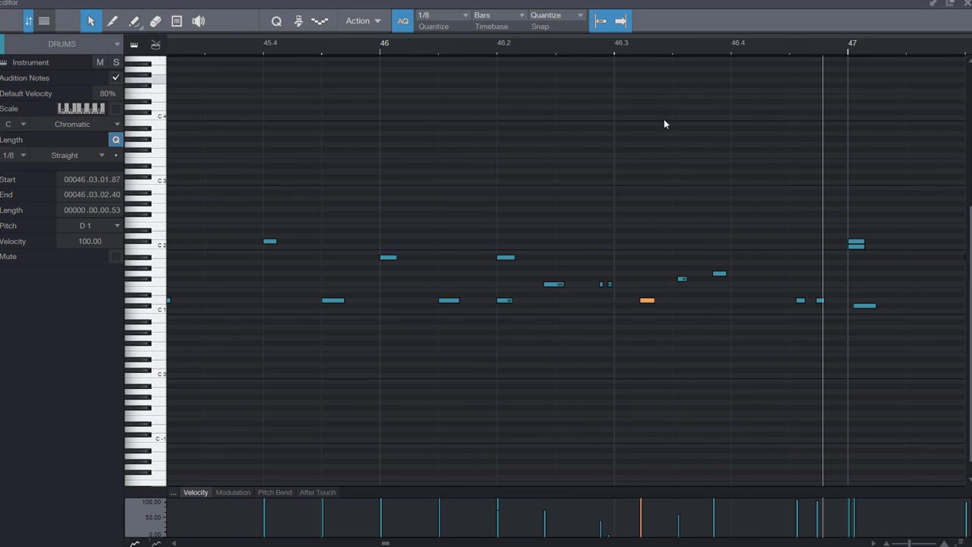
pyautogui.moveTo(730, 243); pyautogui.dragTo(511, 383)
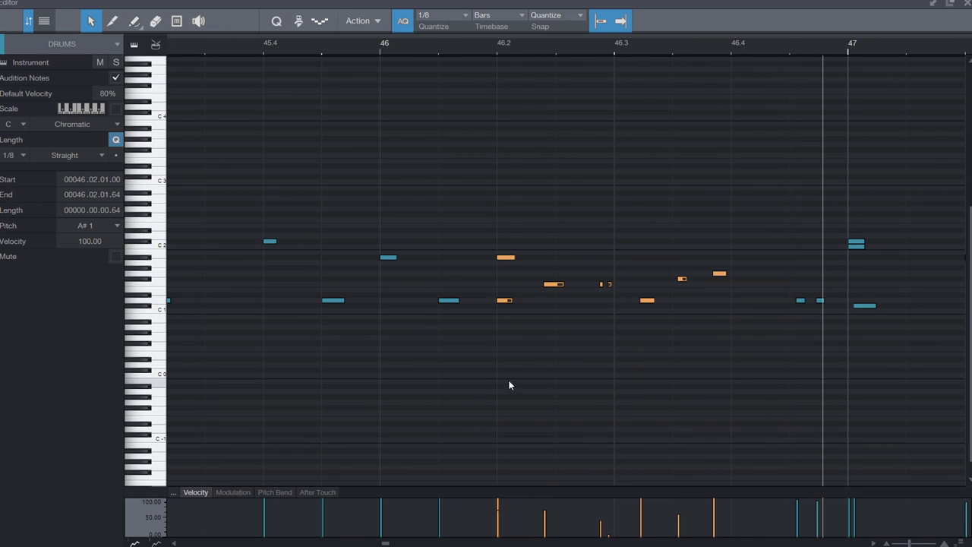
pyautogui.press('Delete')
# Step: Delete the row of cymbal notes above the drum fill in bar 48, keeping the fill notes
pyautogui.scroll(-4, 570, 47)
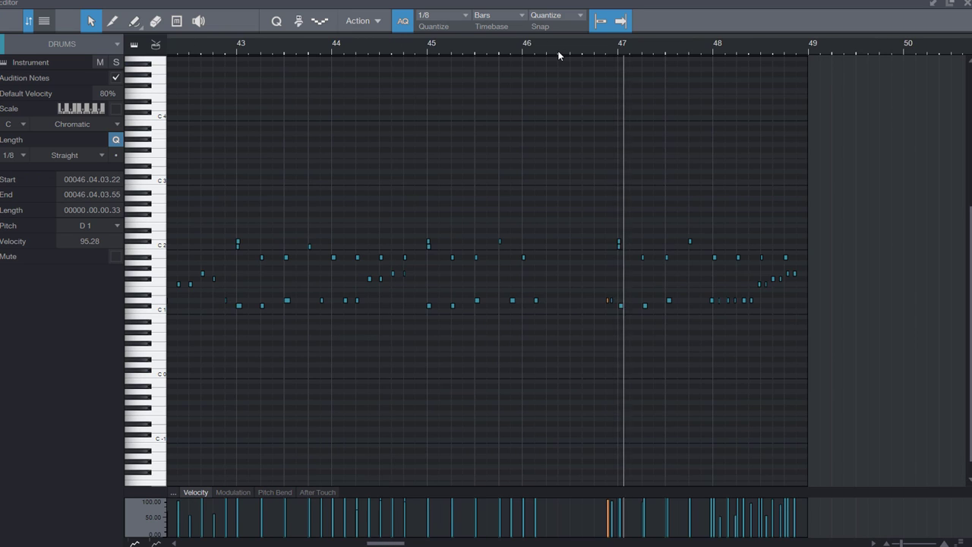
pyautogui.scroll(1, 784, 53)
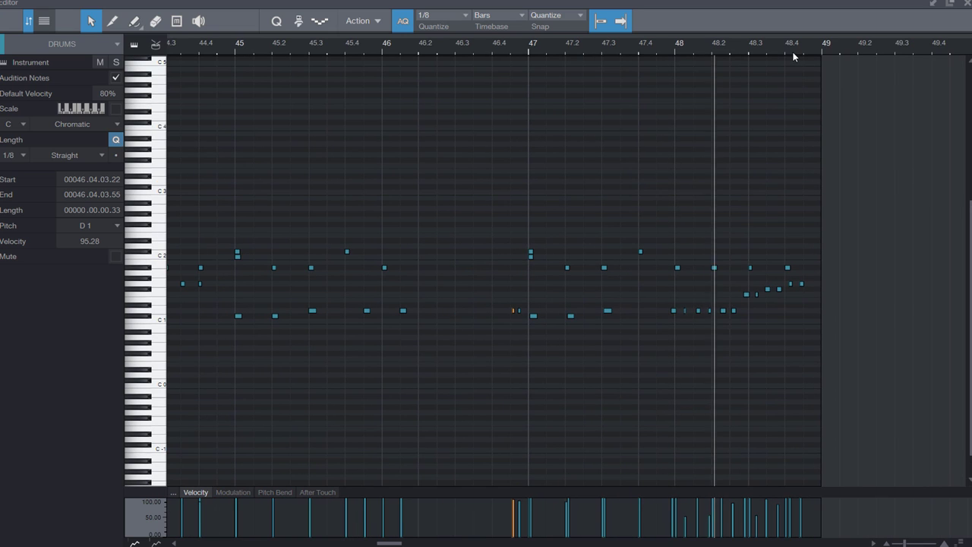
pyautogui.scroll(2, 793, 52)
pyautogui.moveTo(817, 255); pyautogui.dragTo(508, 275)
pyautogui.press('Delete')
# Step: Quantize the drum fill notes in bar 48, trying 1/16 and 1/16 T before settling on 1/8 T
pyautogui.moveTo(859, 261); pyautogui.dragTo(469, 346)
pyautogui.moveTo(507, 312); pyautogui.dragTo(522, 311)
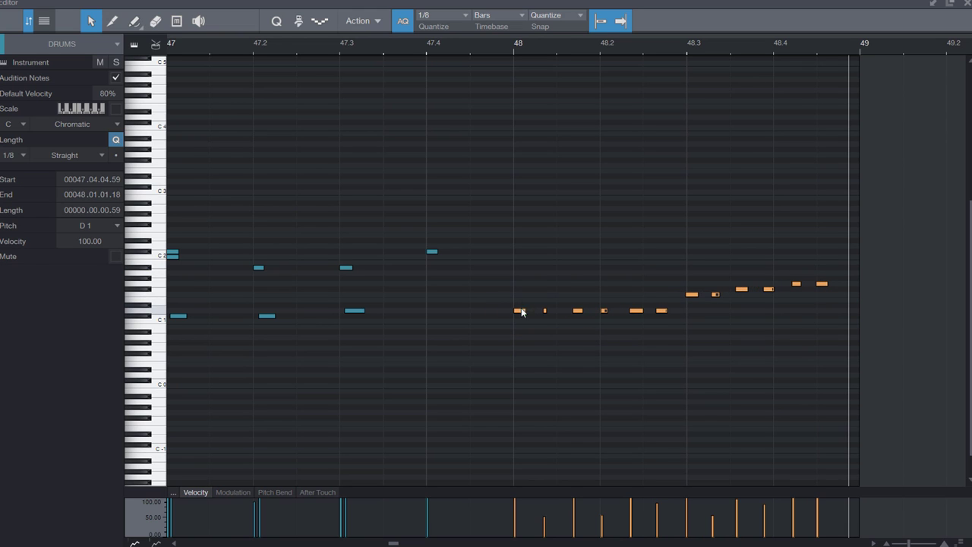
pyautogui.click(467, 18)
pyautogui.click(537, 38)
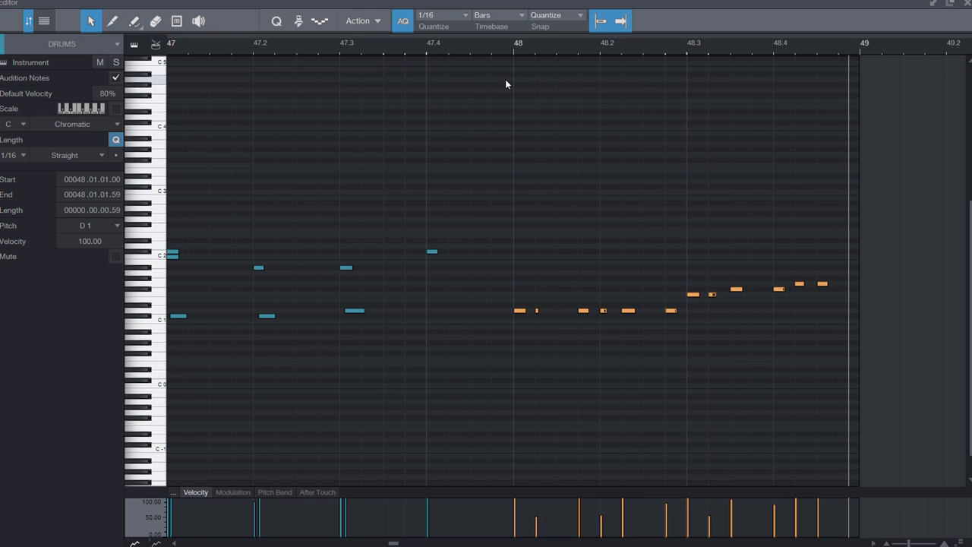
pyautogui.click(466, 17)
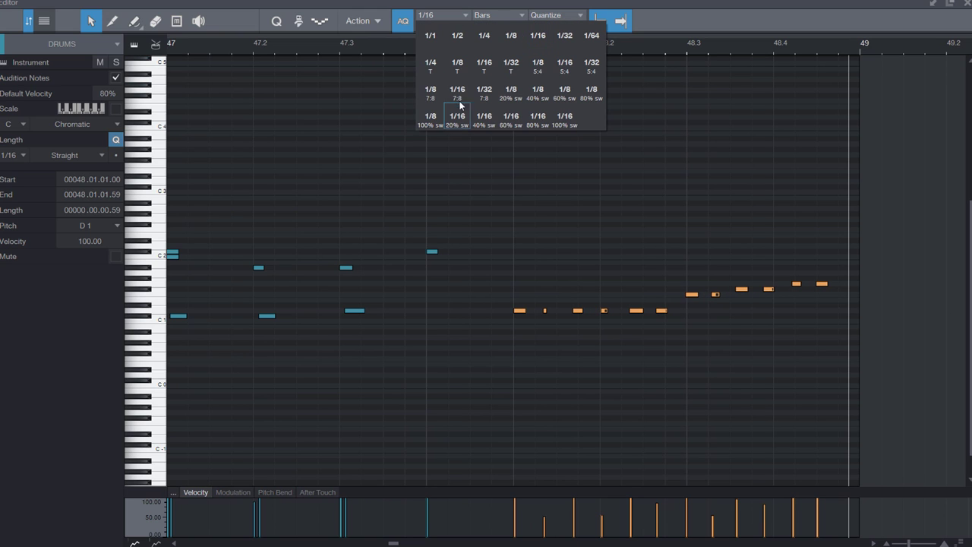
pyautogui.click(478, 67)
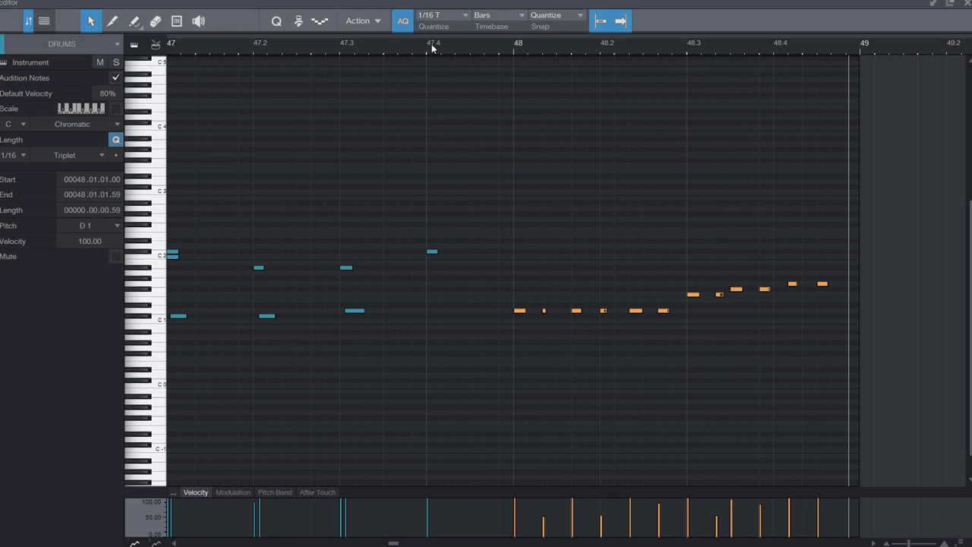
pyautogui.click(430, 15)
pyautogui.click(456, 66)
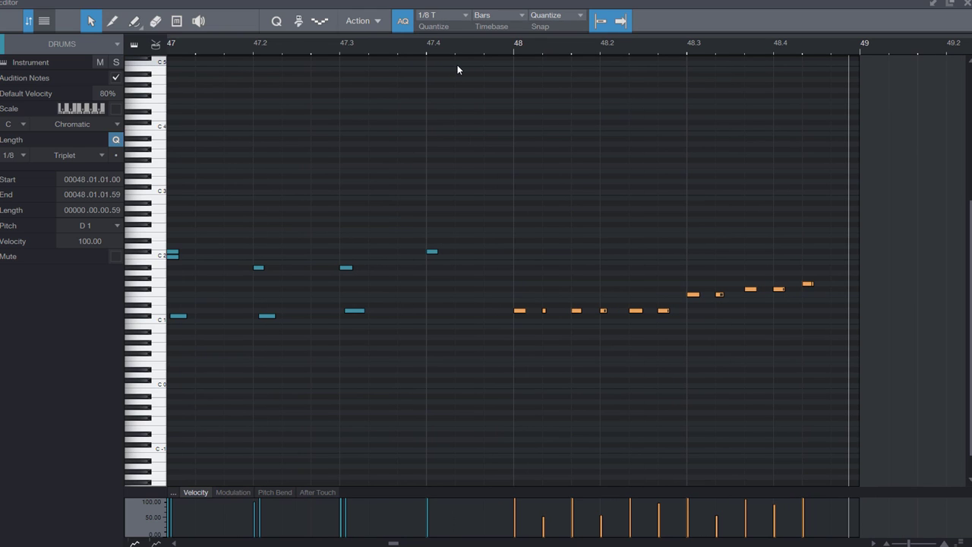
# Step: Quantize the C#1 and D1 notes on the first three beats of bar 47 to the 1/8 T grid
pyautogui.scroll(-3, 448, 49)
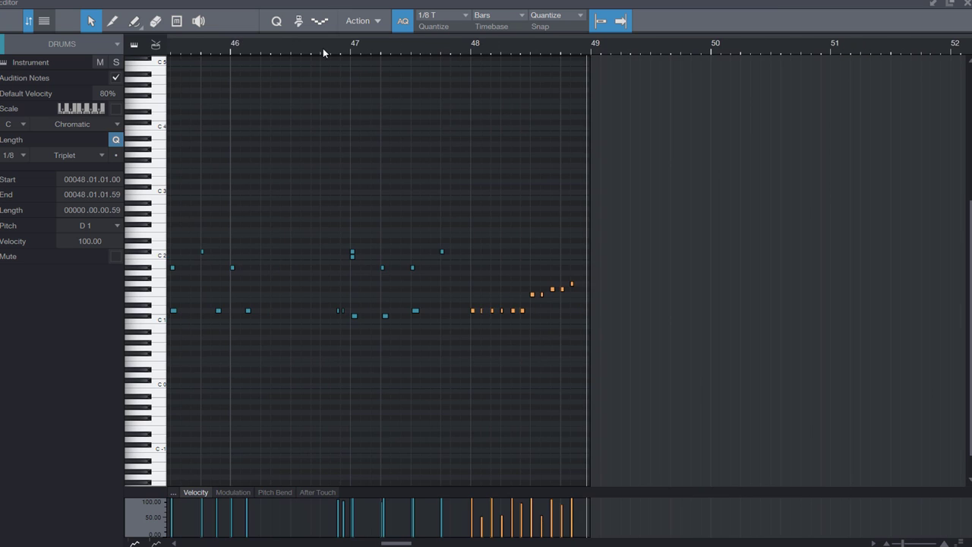
pyautogui.click(313, 48)
pyautogui.scroll(4, 315, 48)
pyautogui.click(470, 52)
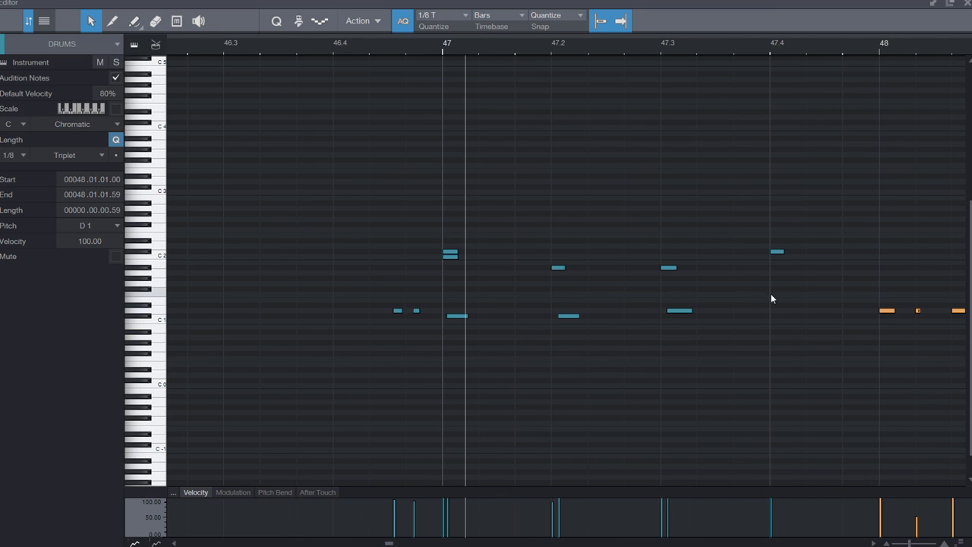
pyautogui.moveTo(771, 293); pyautogui.dragTo(454, 368)
pyautogui.press('q')
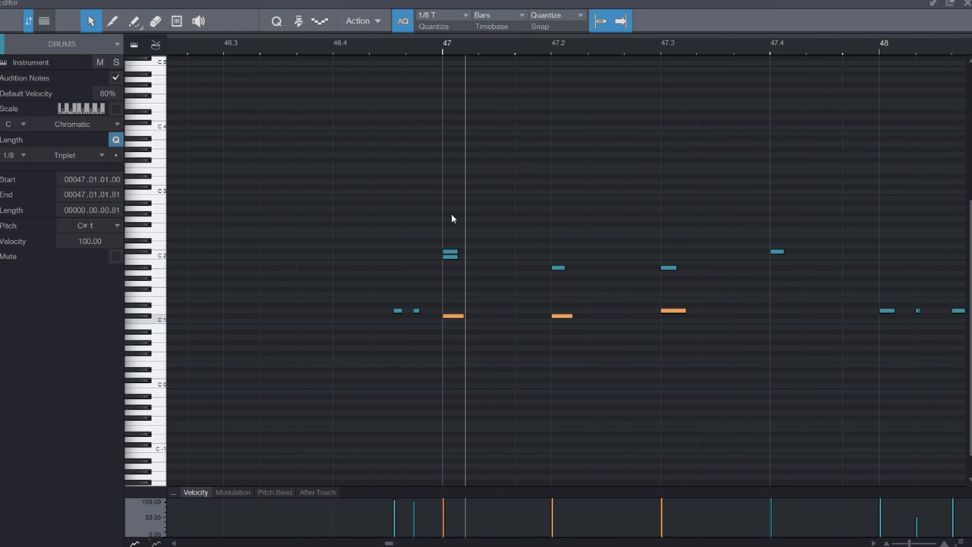
# Step: Play back the drum part from bar 45 and close the note editor
pyautogui.press('space')
pyautogui.scroll(-3, 414, 47)
pyautogui.scroll(-3, 410, 45)
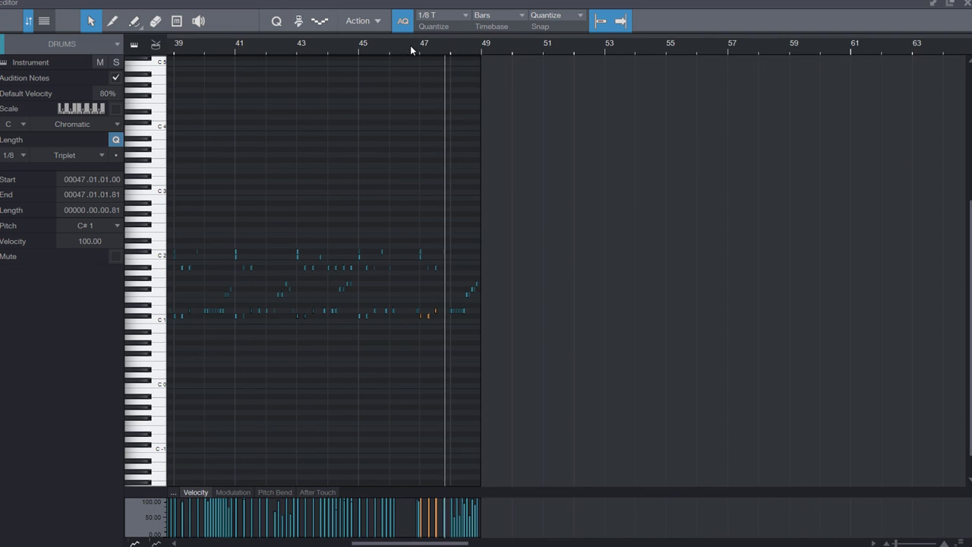
pyautogui.click(362, 46)
pyautogui.scroll(2, 371, 50)
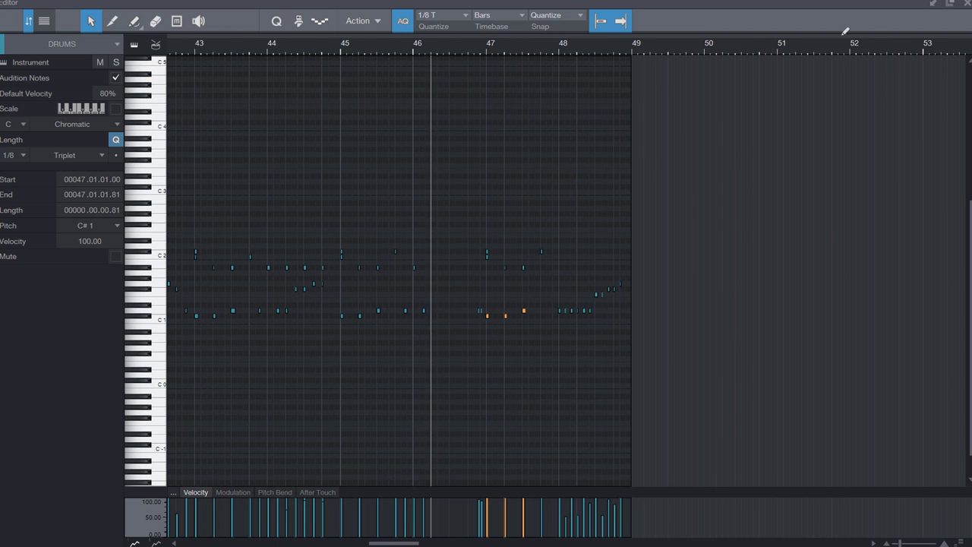
pyautogui.click(968, 4)
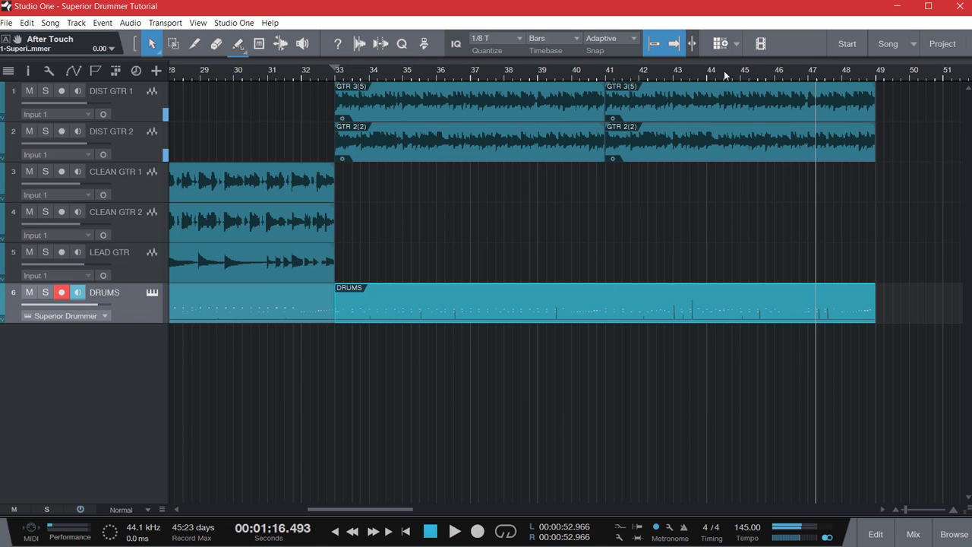
# Step: Play the song repeatedly from around bar 45 to rehearse a new drum fill for bar 46
pyautogui.click(731, 71)
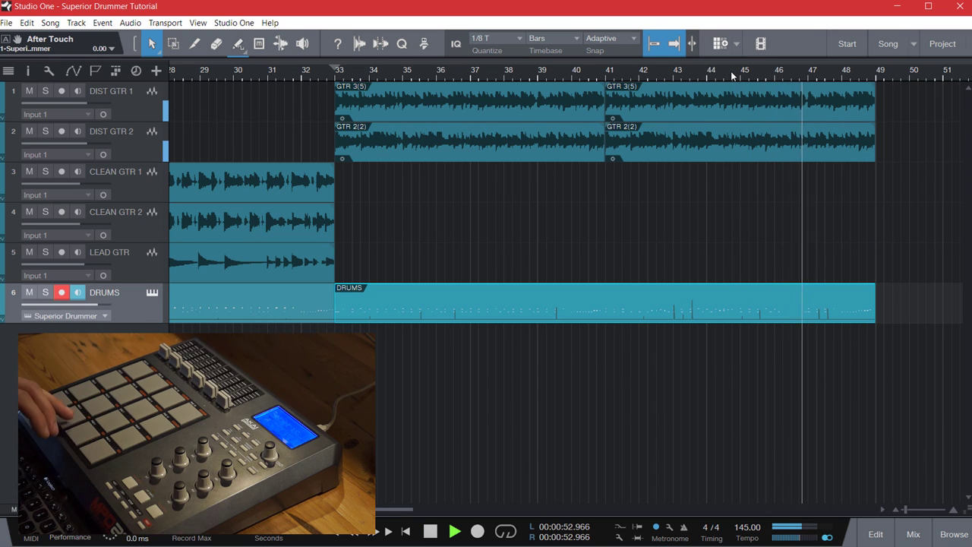
pyautogui.click(731, 70)
pyautogui.scroll(4, 731, 71)
pyautogui.rightClick(734, 74)
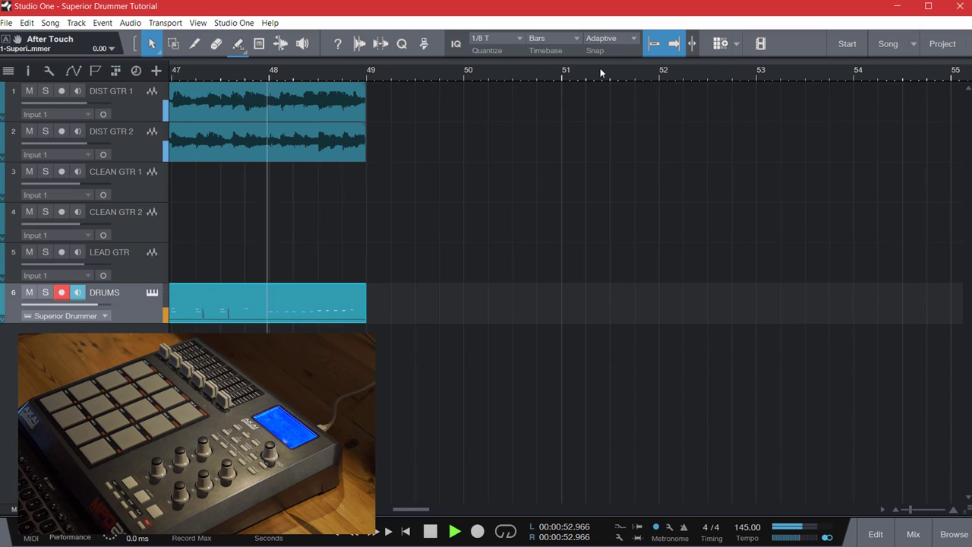
pyautogui.scroll(-8, 600, 67)
pyautogui.click(518, 71)
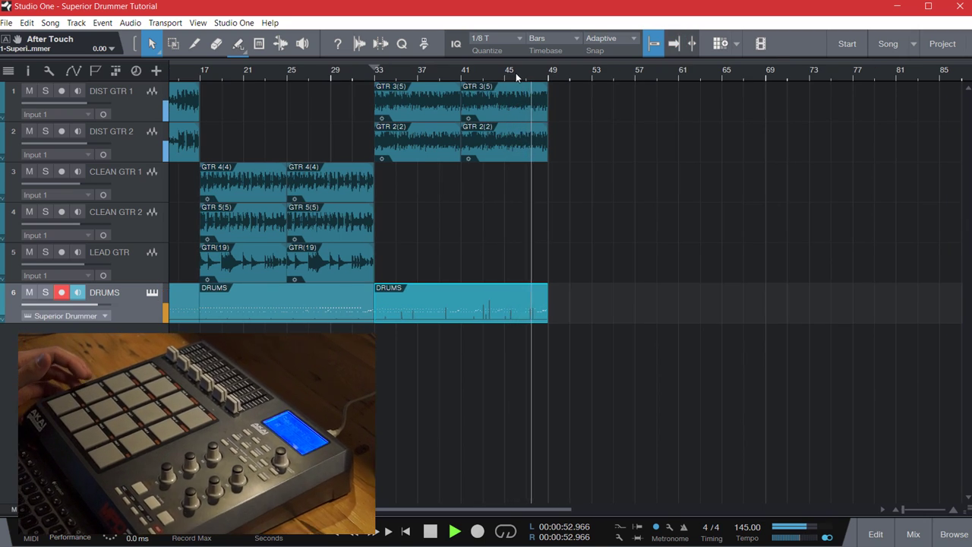
pyautogui.scroll(3, 515, 70)
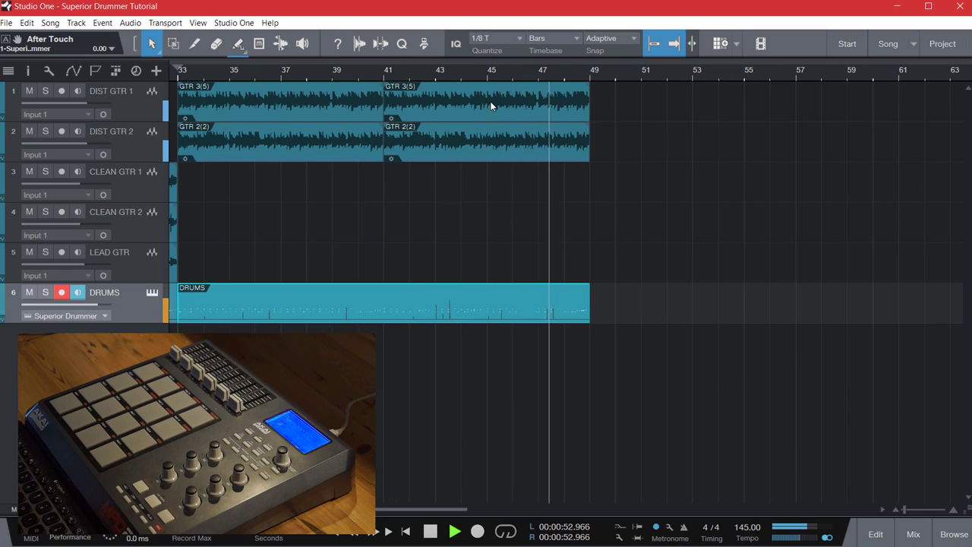
pyautogui.scroll(3, 497, 78)
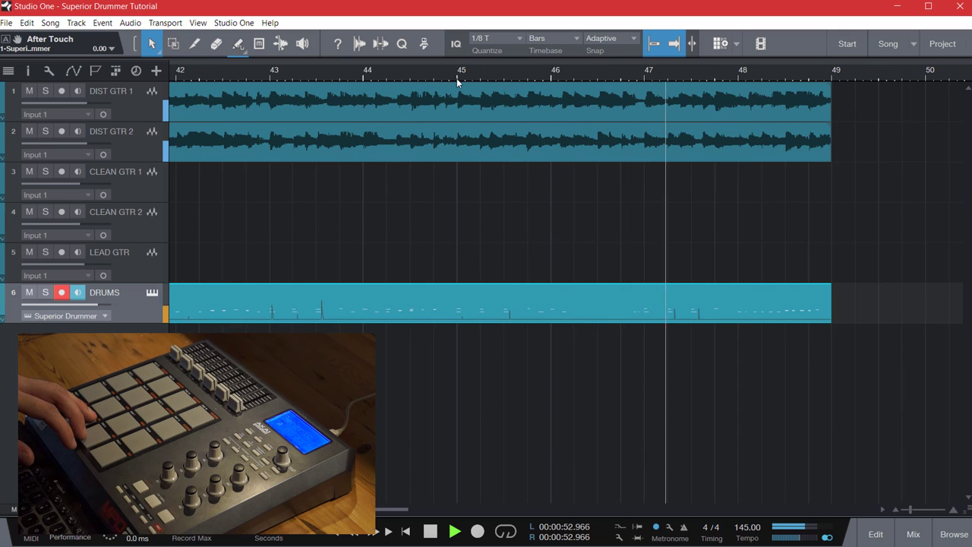
# Step: Record a new drum fill over bar 46 on the DRUMS track, starting from bar 45, and play it back
pyautogui.click(461, 79)
pyautogui.press('KP_Multiply')
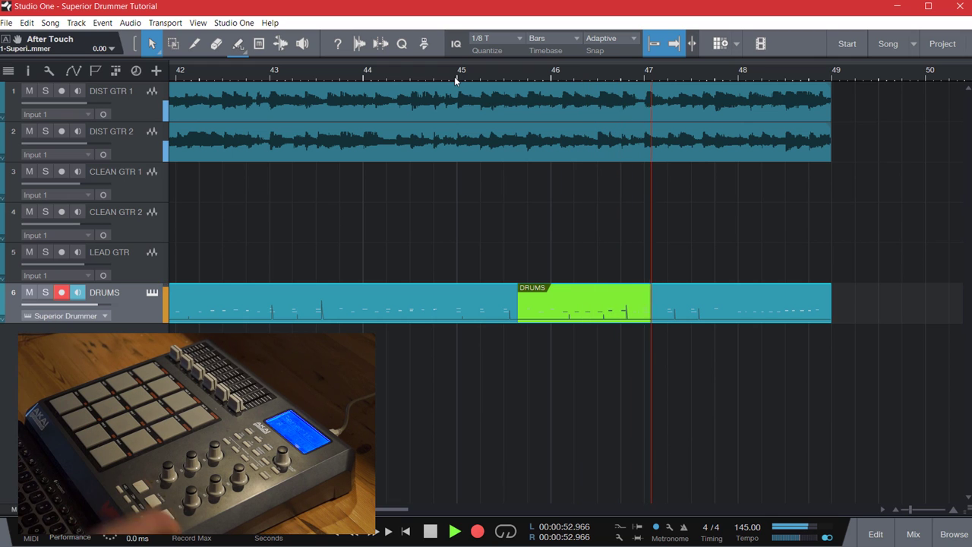
pyautogui.click(457, 76)
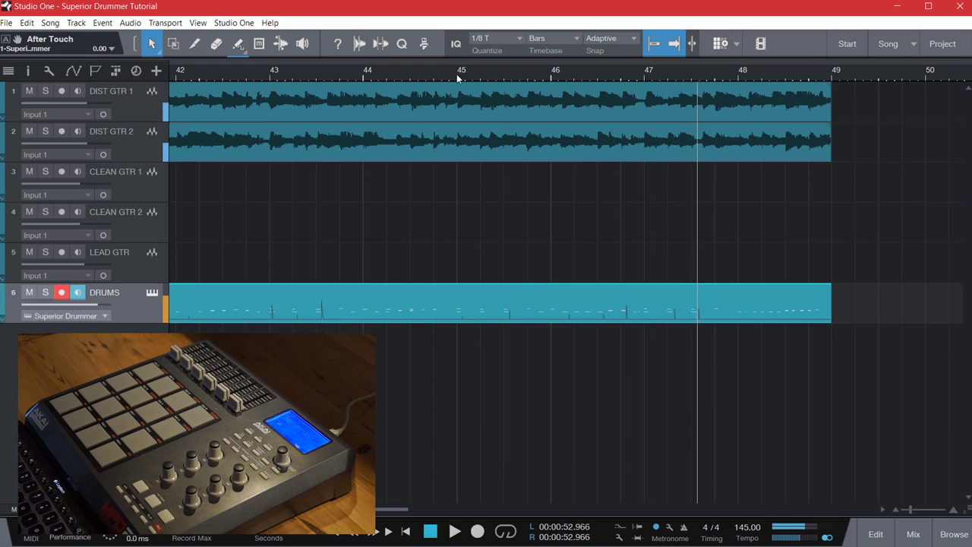
# Step: Open the DRUMS event for editing, quantize the new fill notes in bar 46 to 1/8 and audition them
pyautogui.doubleClick(588, 310)
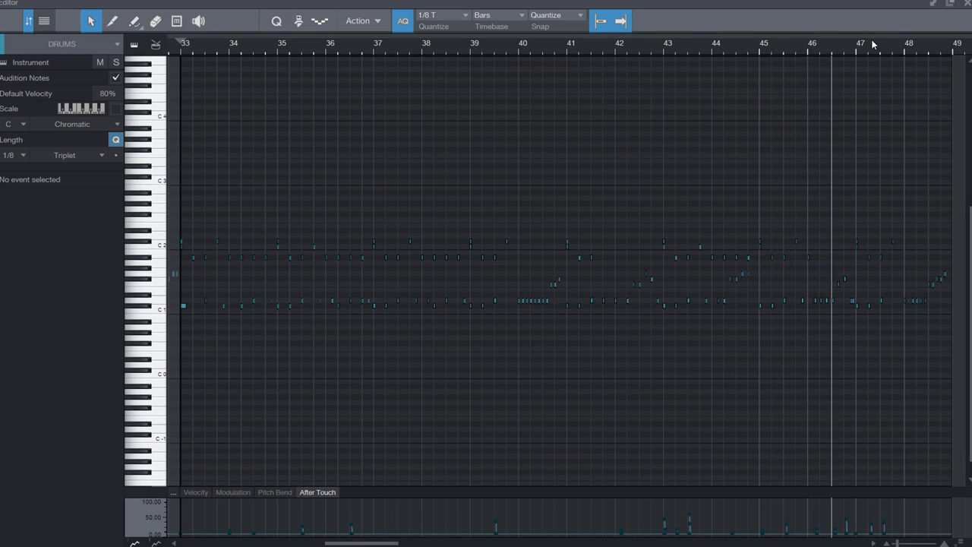
pyautogui.scroll(3, 841, 61)
pyautogui.scroll(2, 797, 64)
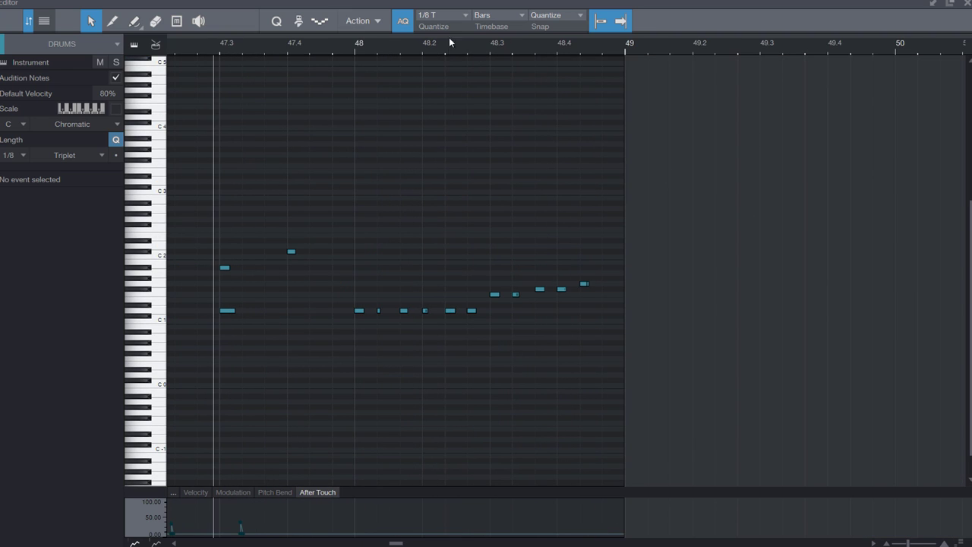
pyautogui.scroll(-3, 442, 42)
pyautogui.scroll(1, 382, 53)
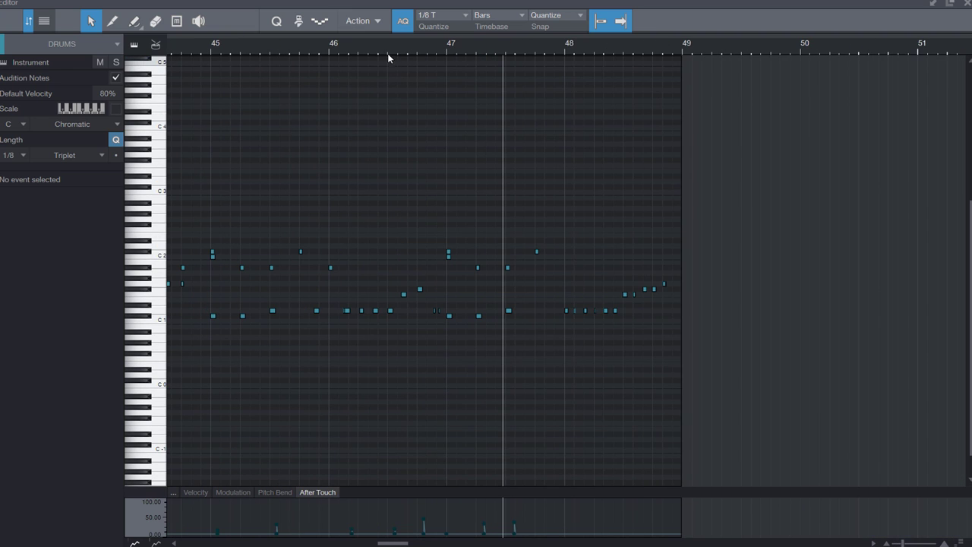
pyautogui.moveTo(317, 48); pyautogui.dragTo(389, 341)
pyautogui.click(386, 310)
pyautogui.press('Right')
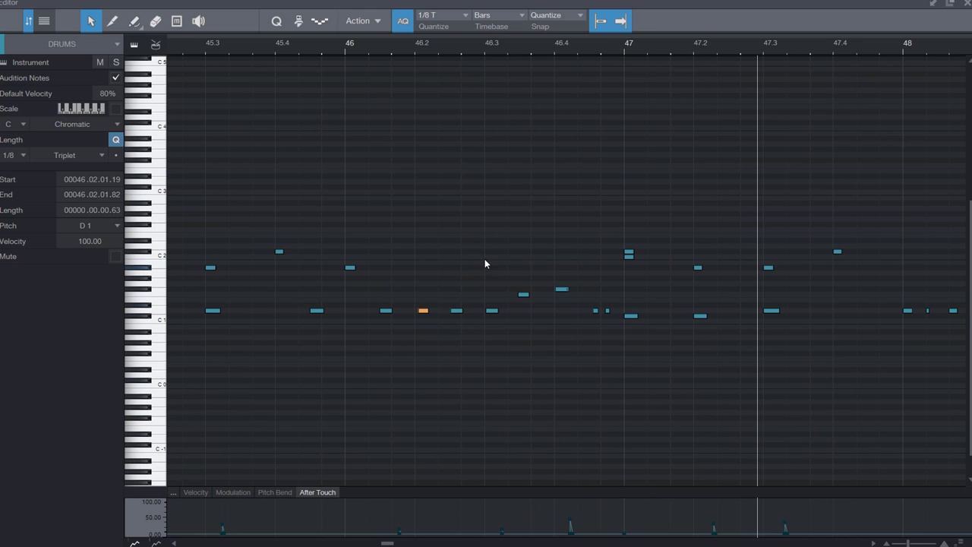
pyautogui.moveTo(576, 266); pyautogui.dragTo(388, 371)
pyautogui.click(460, 17)
pyautogui.click(508, 35)
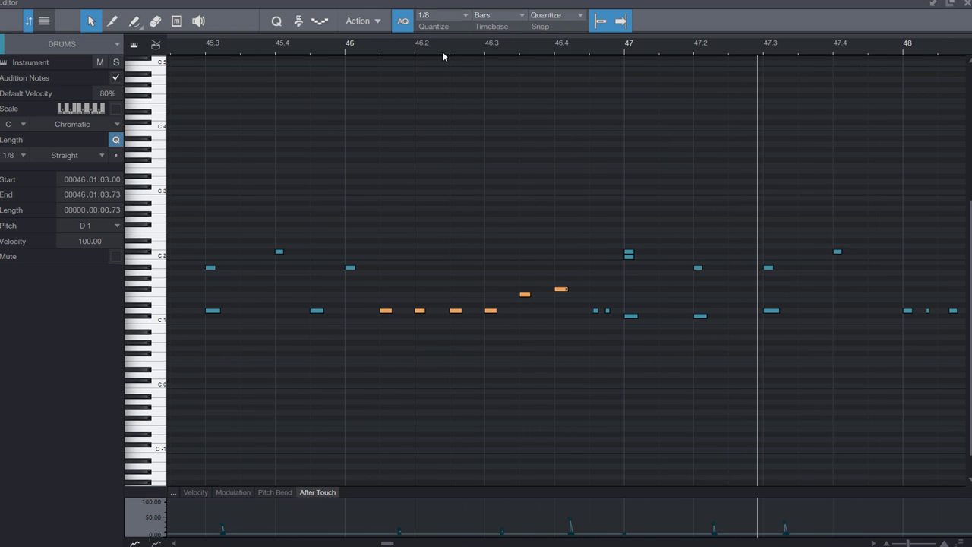
pyautogui.click(325, 43)
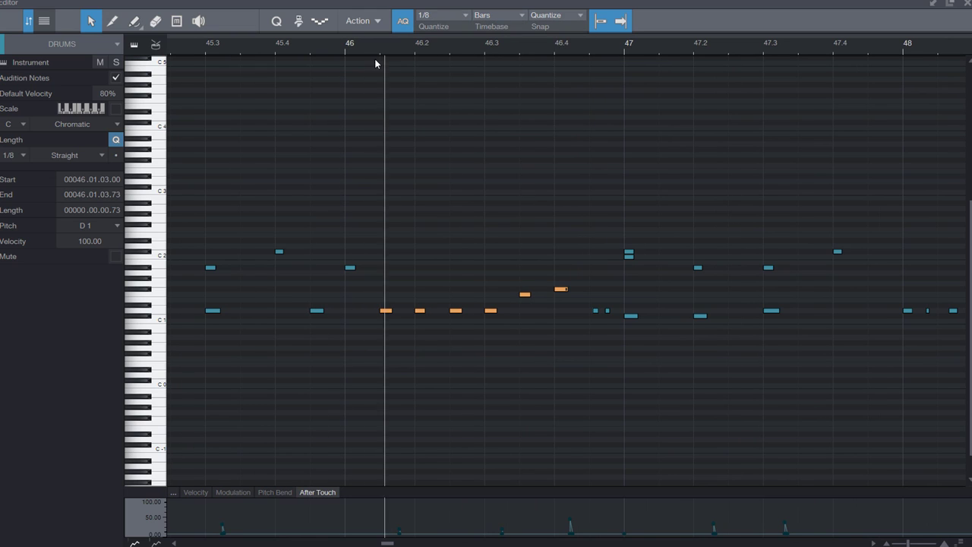
pyautogui.press('space')
# Step: Quantize the two short D1 notes just before bar 47 to 1/16 and close the note editor
pyautogui.moveTo(625, 292); pyautogui.dragTo(593, 337)
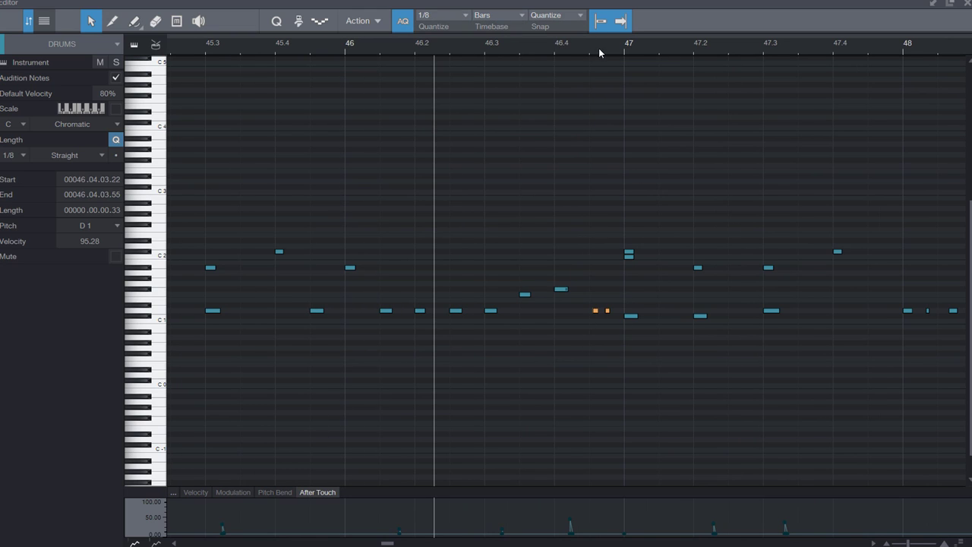
pyautogui.scroll(3, 600, 47)
pyautogui.click(439, 18)
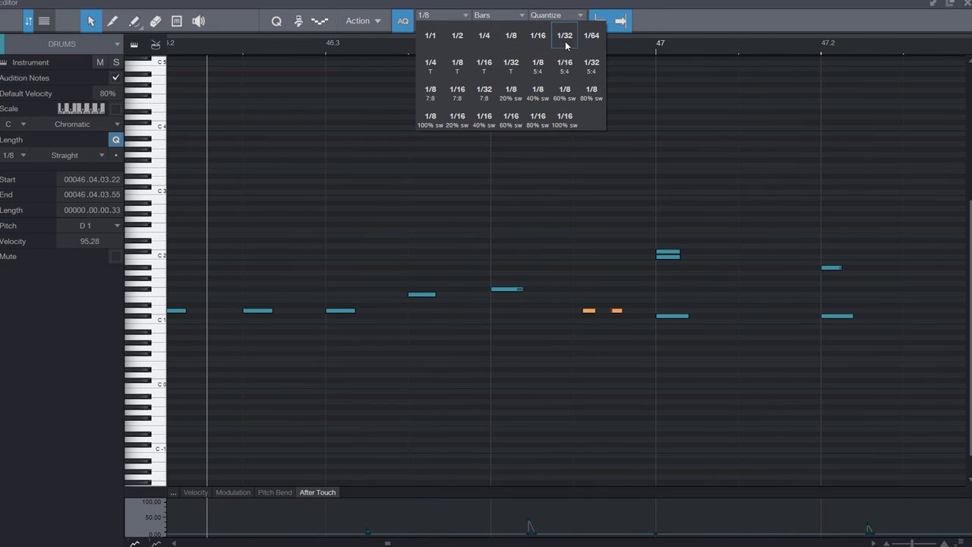
pyautogui.click(542, 44)
pyautogui.scroll(-3, 504, 43)
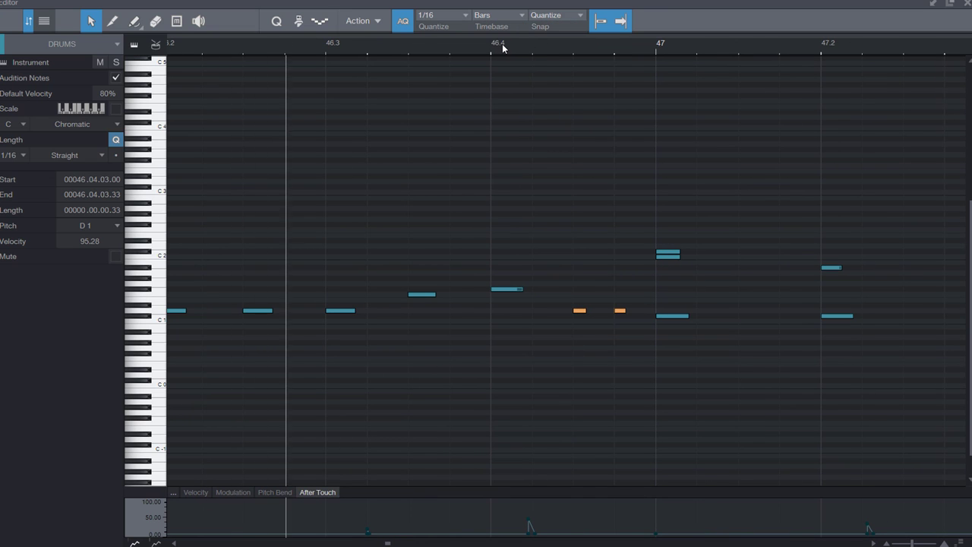
pyautogui.scroll(-10, 502, 43)
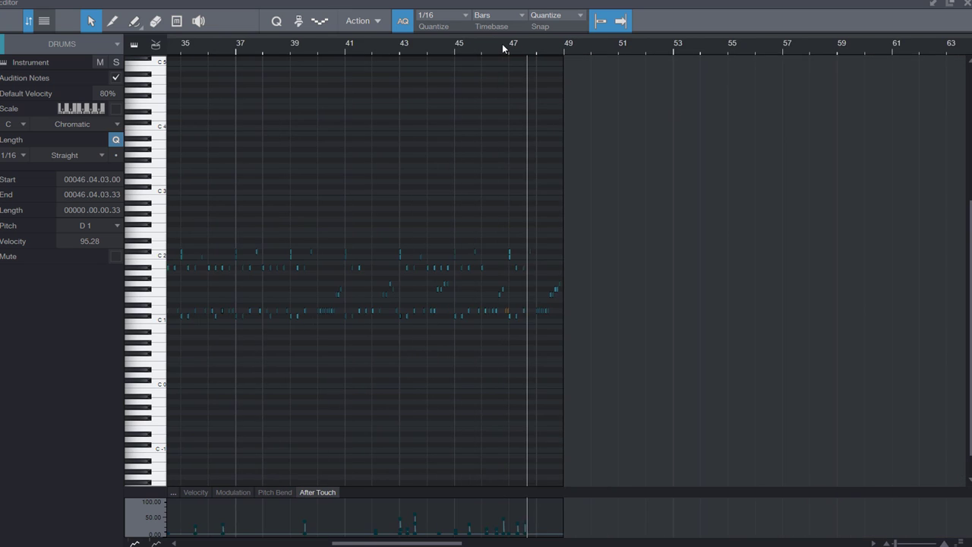
pyautogui.click(967, 6)
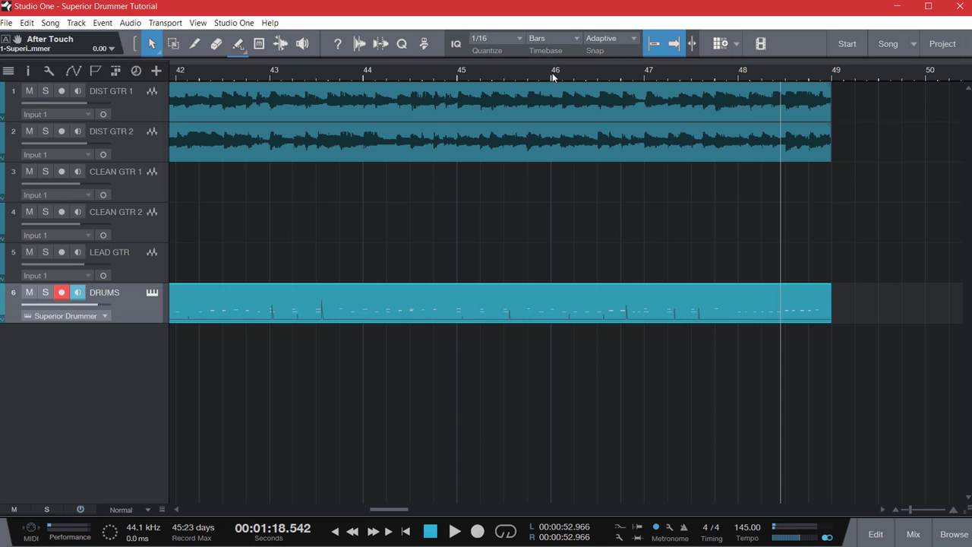
# Step: Play the song from the beginning into the clean guitar section after bar 17 and stop
pyautogui.scroll(-8, 552, 73)
pyautogui.click(406, 531)
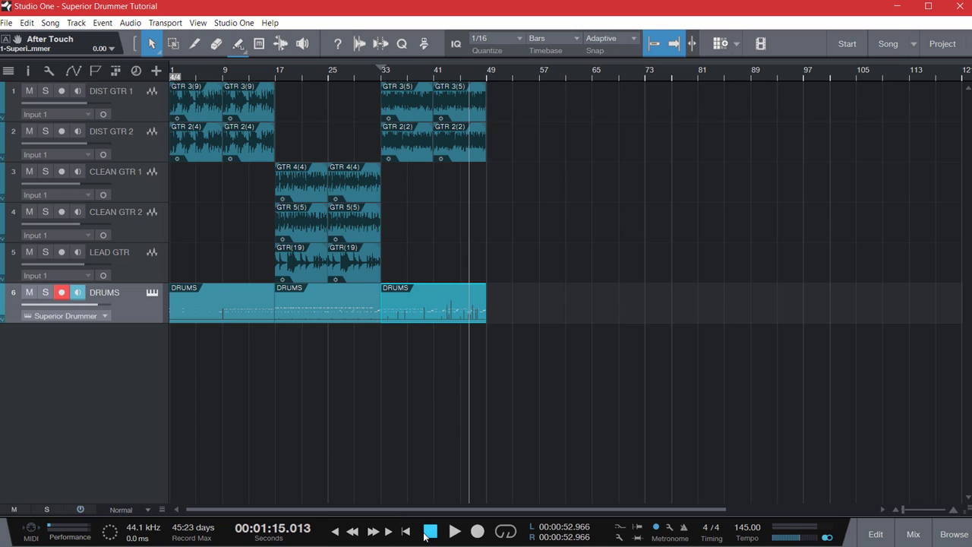
pyautogui.click(455, 532)
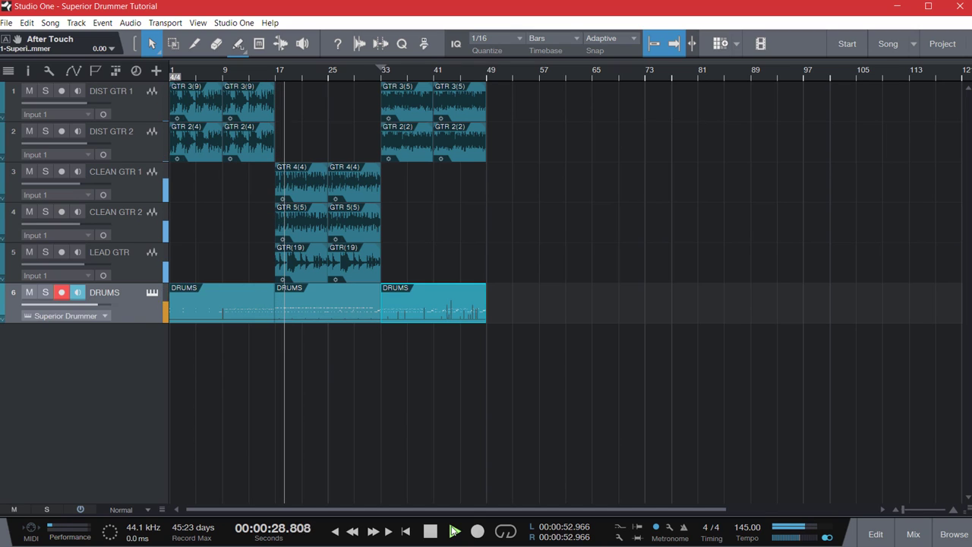
pyautogui.press('space')
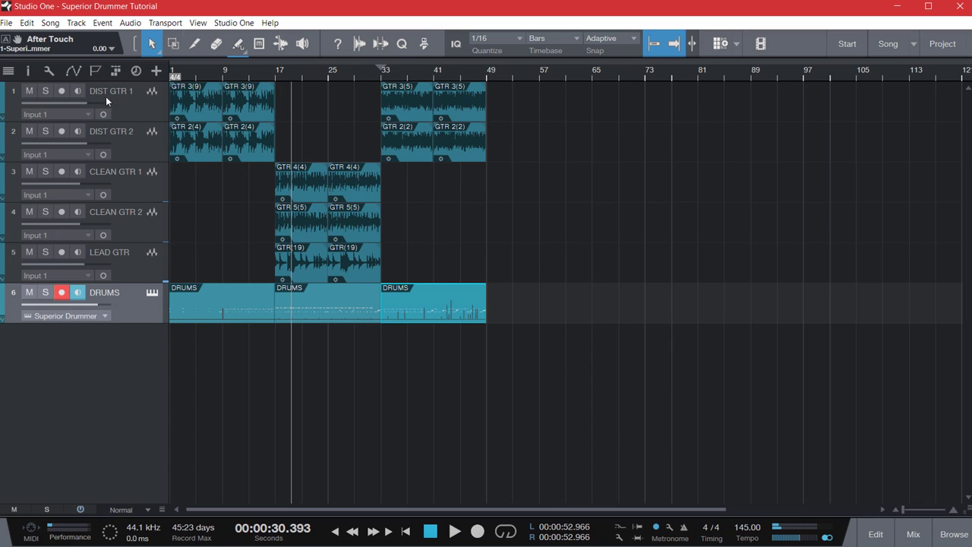
# Step: Audition the drum transition from bar 8 into bar 9
pyautogui.click(216, 73)
pyautogui.press('e')
pyautogui.press('e')
pyautogui.press('e')
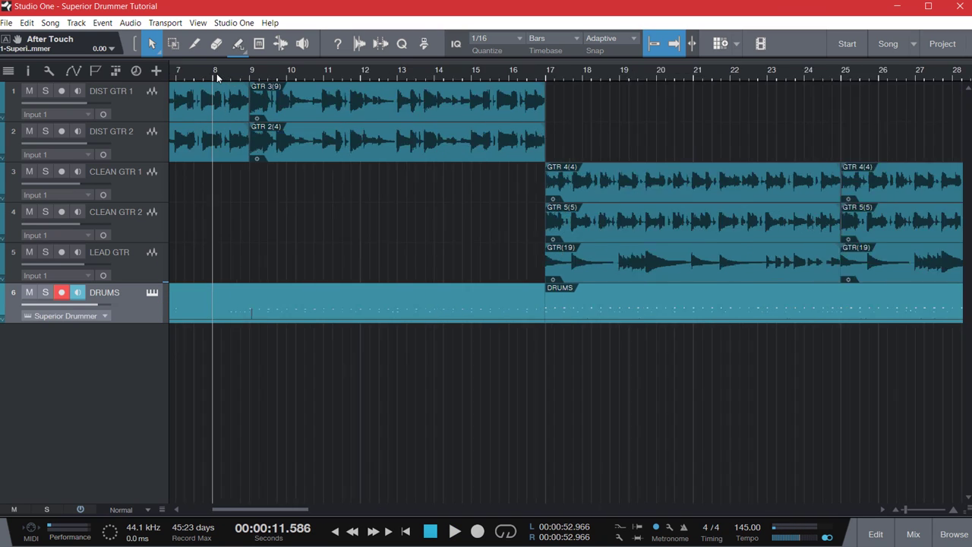
pyautogui.press('space')
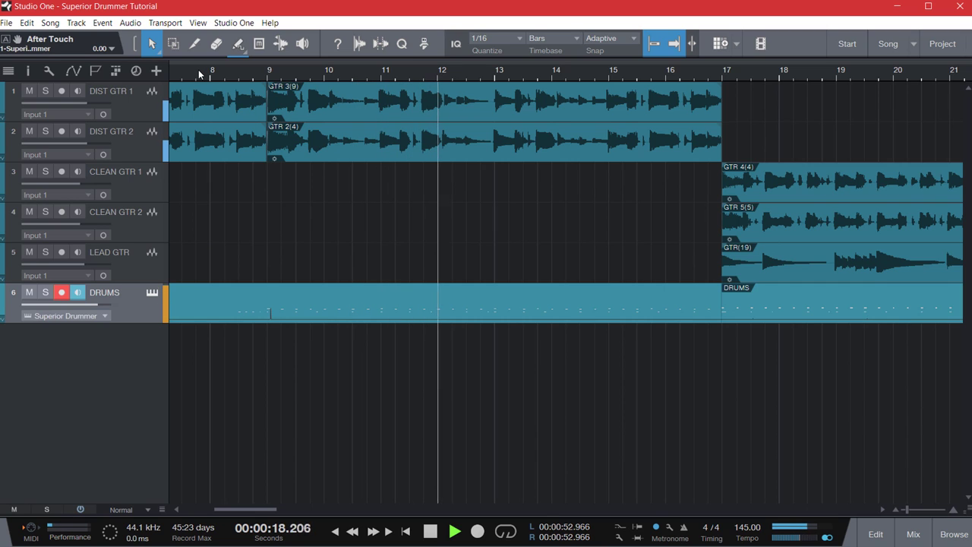
pyautogui.click(198, 69)
pyautogui.scroll(3, 198, 69)
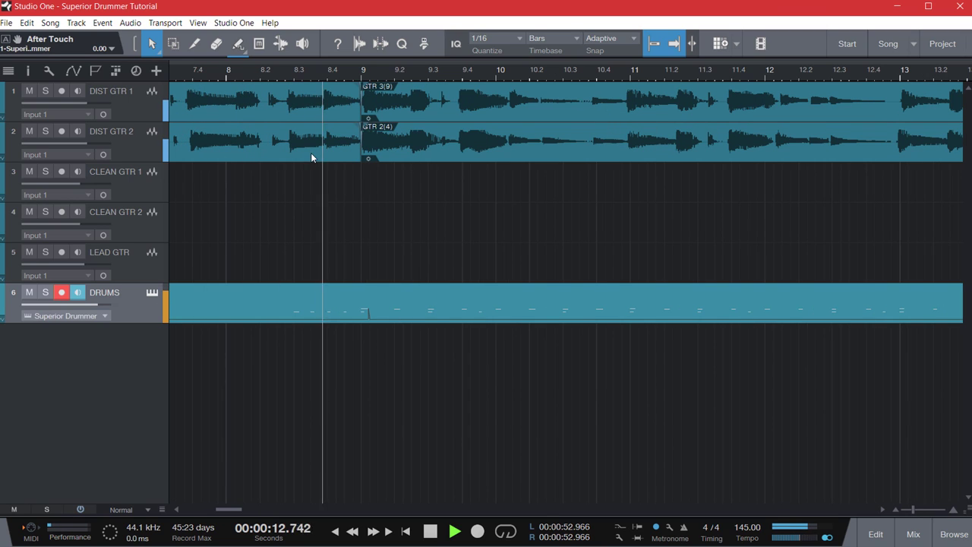
pyautogui.scroll(-4, 301, 65)
pyautogui.scroll(1, 228, 70)
pyautogui.scroll(2, 228, 69)
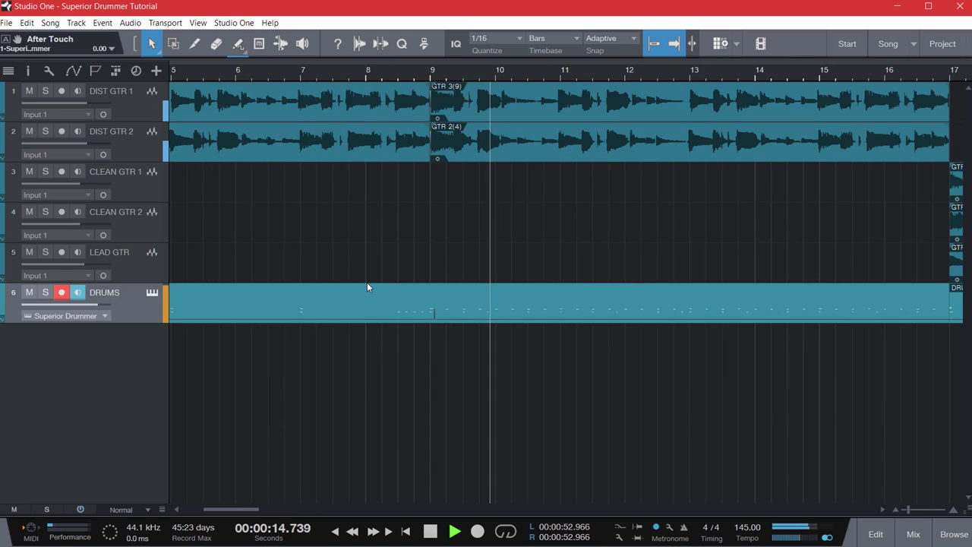
# Step: Open the first DRUMS event and delete the D1 fill notes just before bar 9, then close the note editor
pyautogui.doubleClick(368, 284)
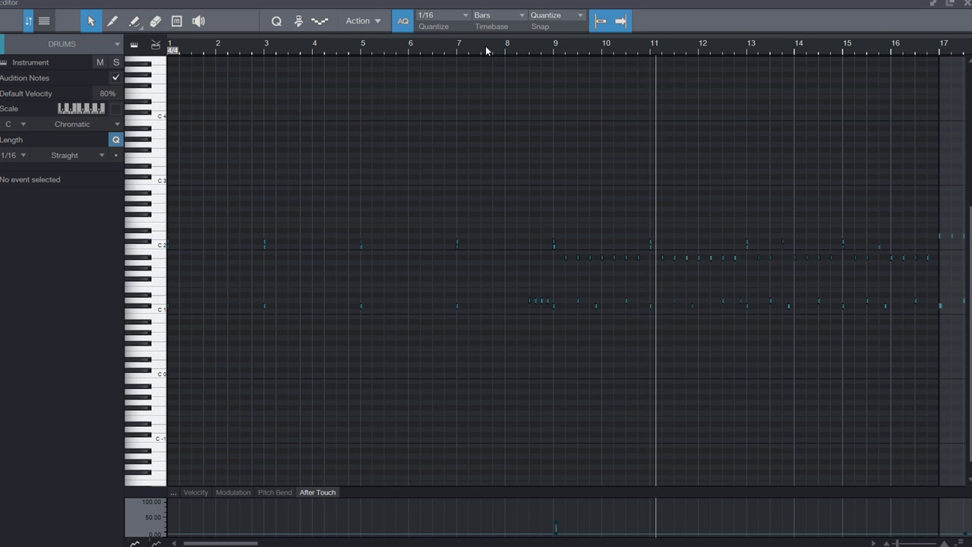
pyautogui.scroll(3, 485, 48)
pyautogui.moveTo(566, 242); pyautogui.dragTo(638, 350)
pyautogui.press('Delete')
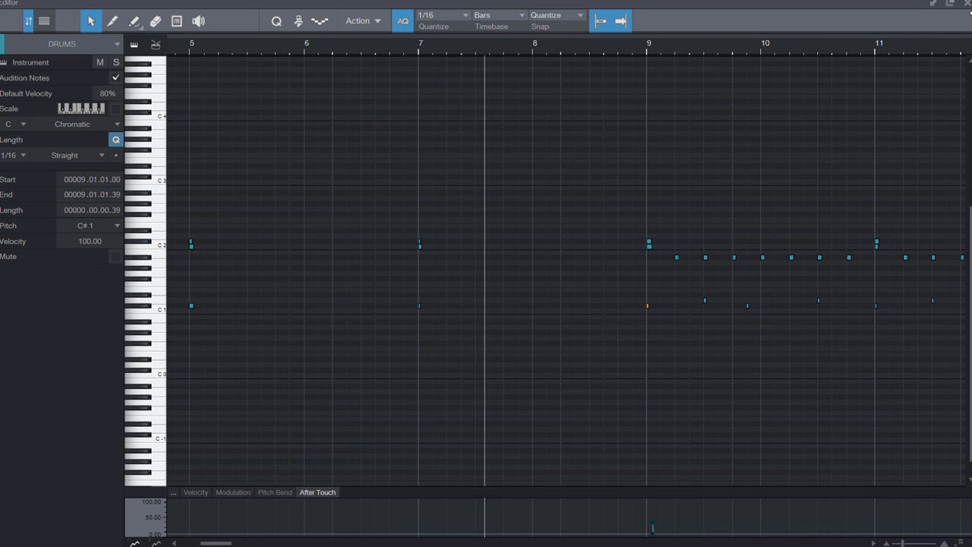
pyautogui.click(967, 3)
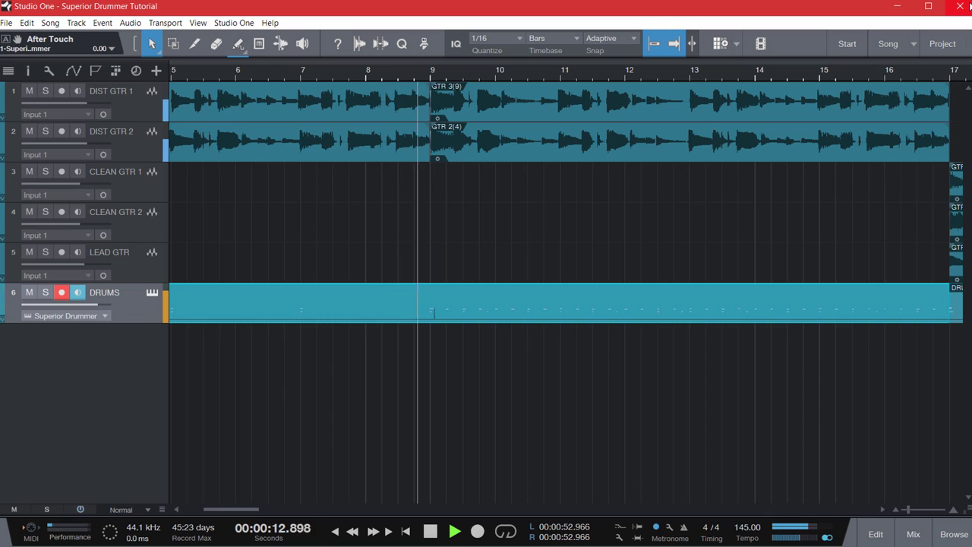
# Step: Play the song repeatedly from around bar 6 to rehearse a new drum fill leading into bar 9
pyautogui.click(244, 73)
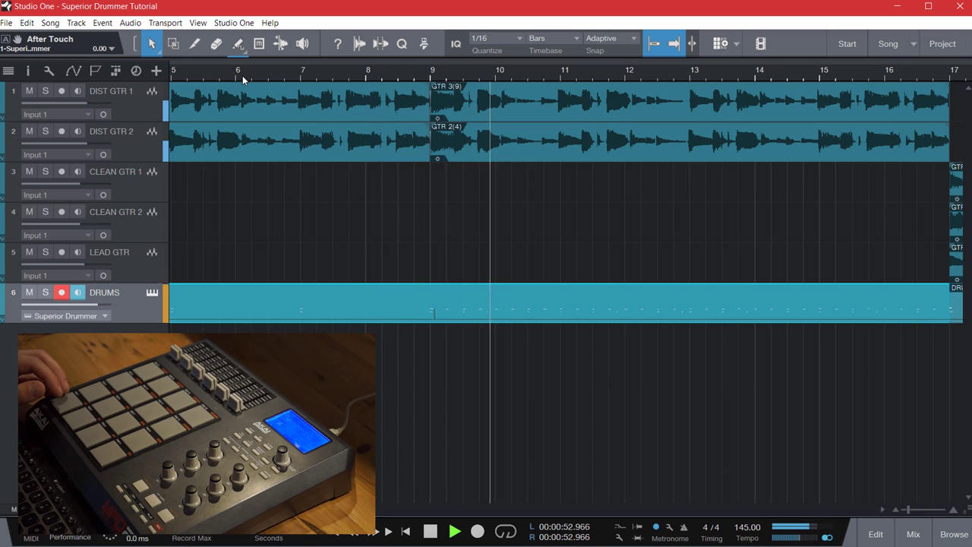
pyautogui.click(241, 76)
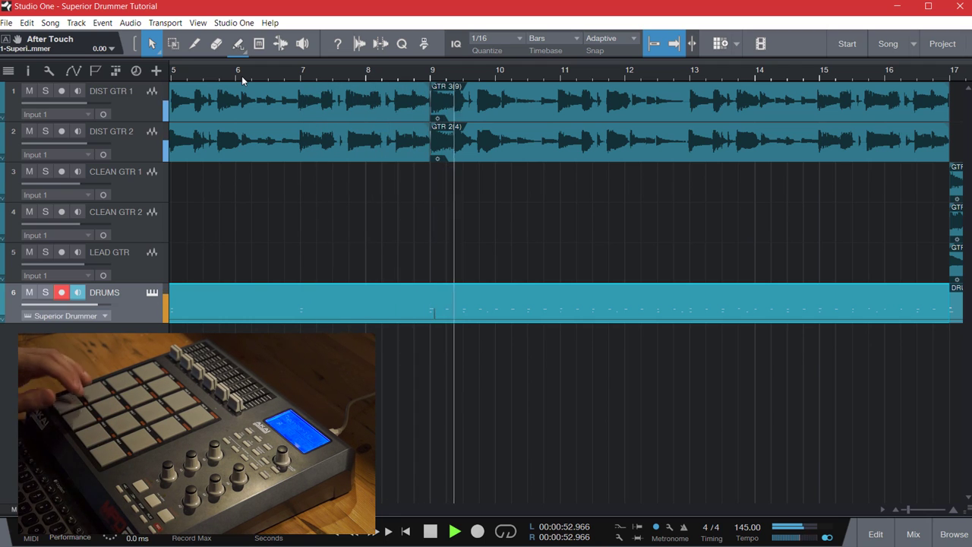
pyautogui.click(237, 72)
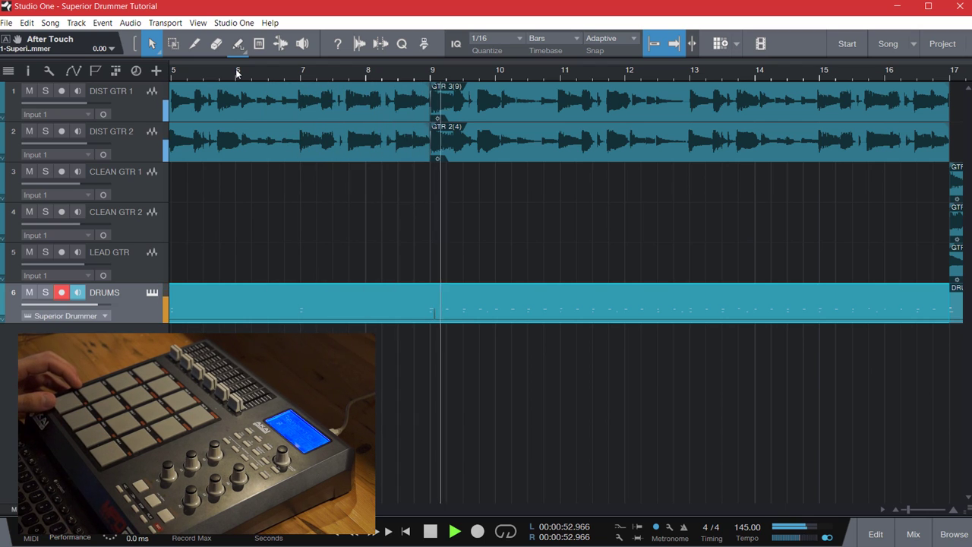
# Step: Record a new drum fill on the DRUMS track in bar 8, starting playback from around bar 5
pyautogui.click(203, 73)
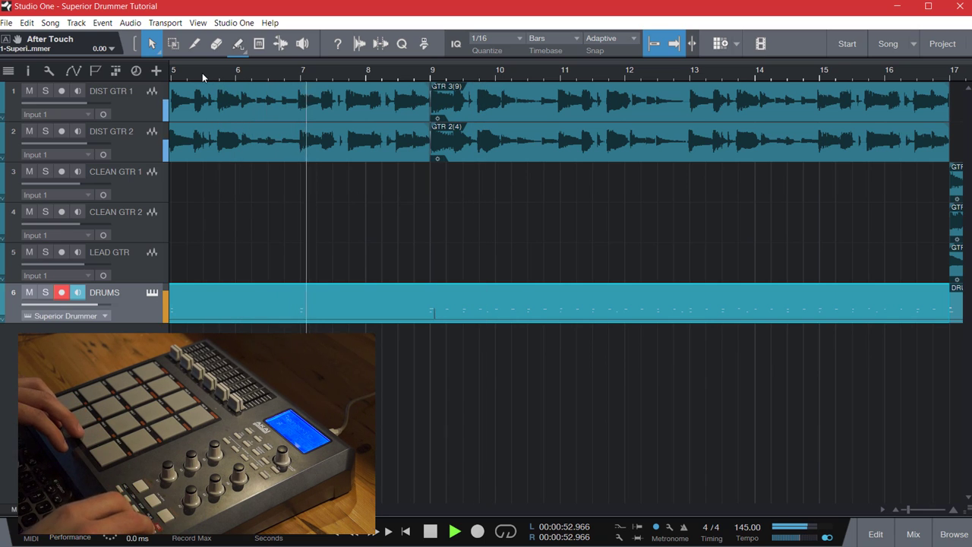
pyautogui.press('KP_Multiply')
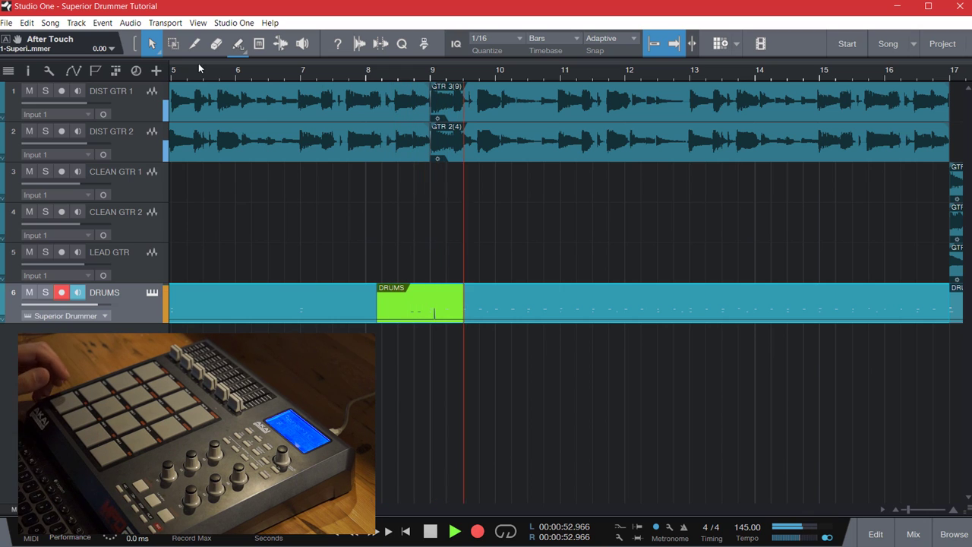
pyautogui.press('space')
# Step: Shift the two new D1 notes before bar 9 so the first starts at 8.04.01.00, audition them and close the note editor
pyautogui.doubleClick(406, 293)
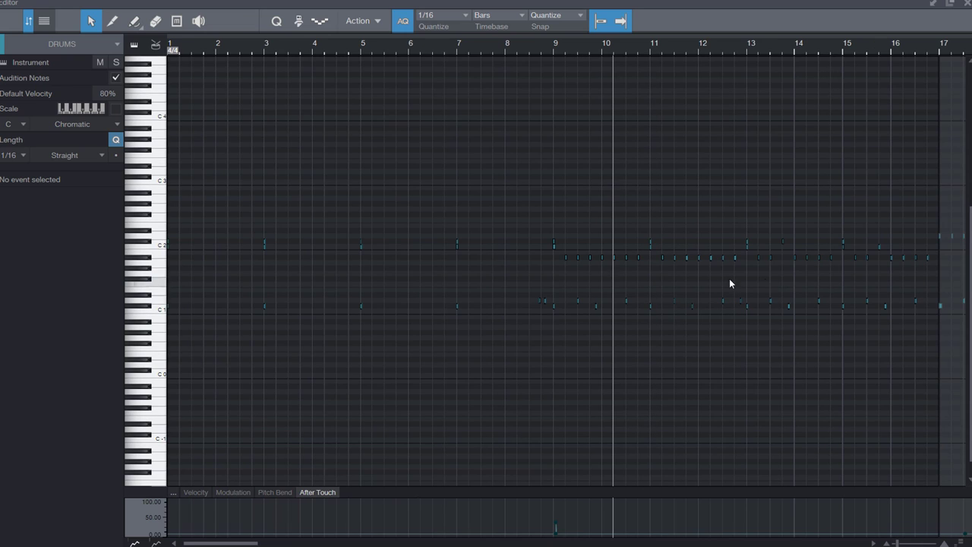
pyautogui.moveTo(538, 306); pyautogui.dragTo(538, 304)
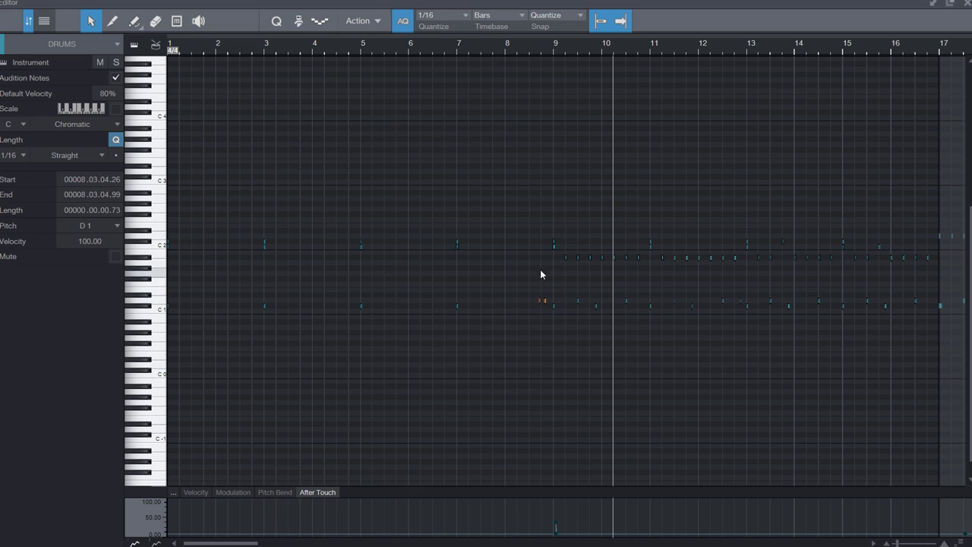
pyautogui.moveTo(521, 50); pyautogui.dragTo(525, 67)
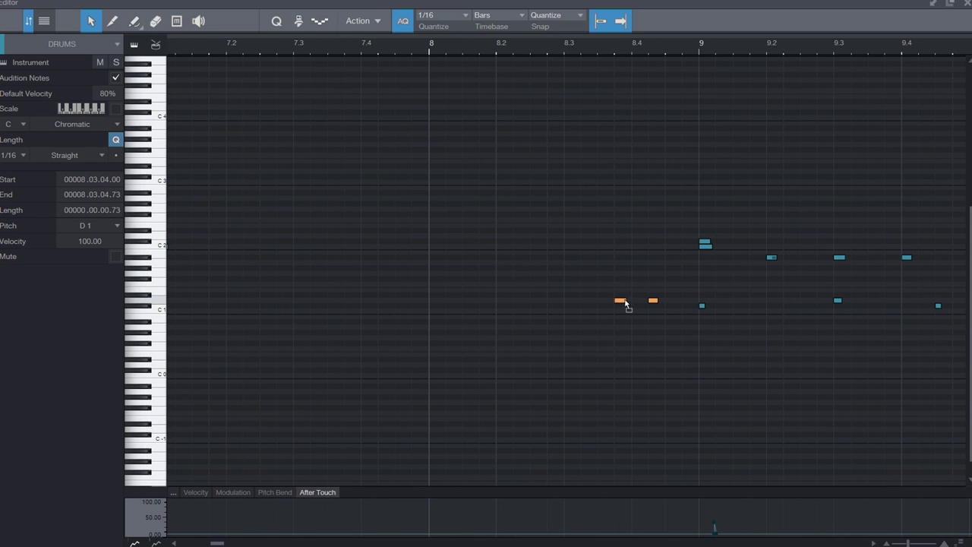
pyautogui.hotkey('alt', 'Right')
pyautogui.moveTo(546, 47)
pyautogui.mouseDown()
pyautogui.moveTo(541, 38)
pyautogui.moveTo(532, 48)
pyautogui.mouseUp()
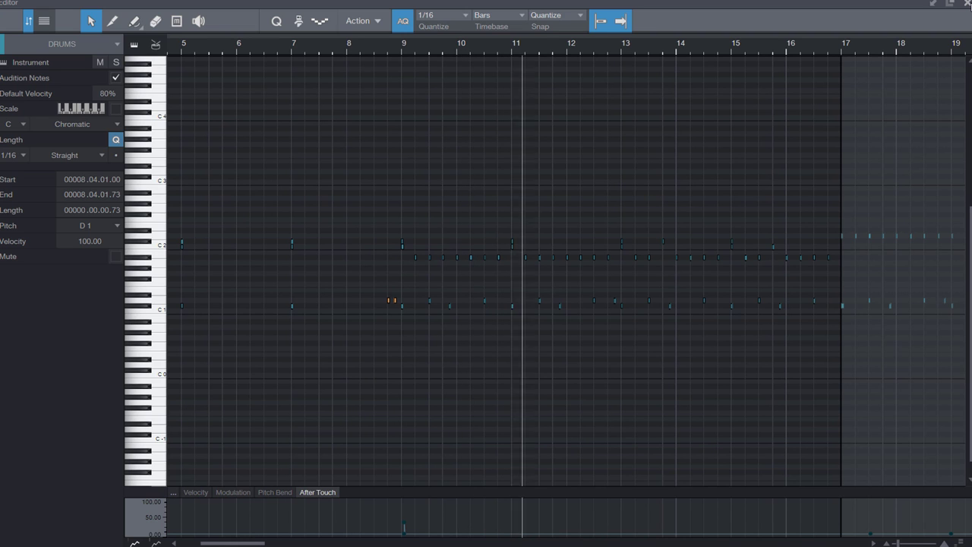
pyautogui.press('F2')
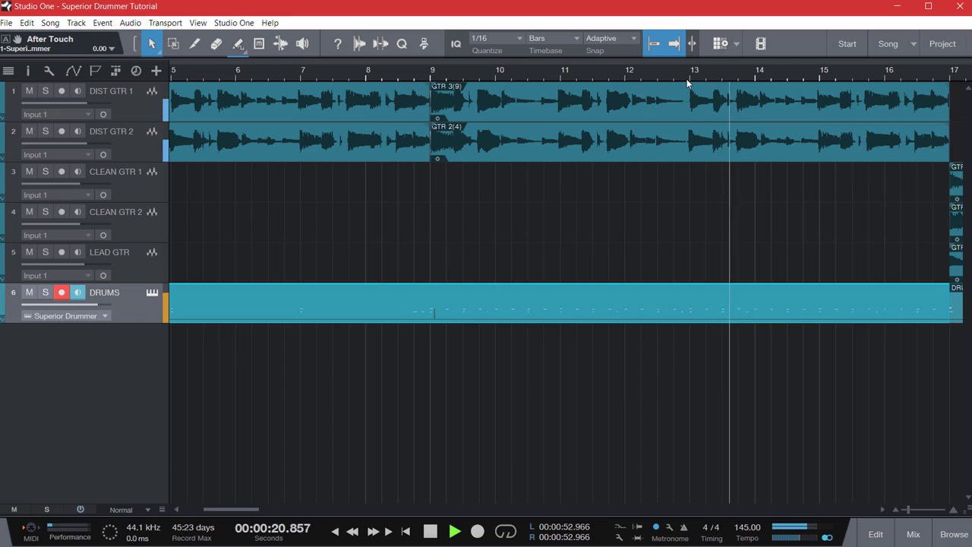
# Step: Audition the drum transition from bar 16 into the clean guitar section at bar 17
pyautogui.press('w')
pyautogui.press('w')
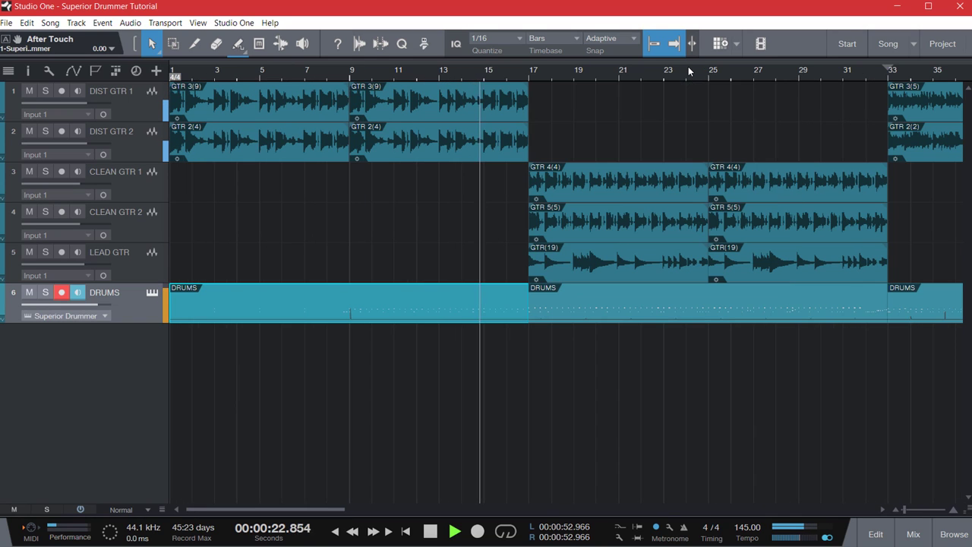
pyautogui.press('w')
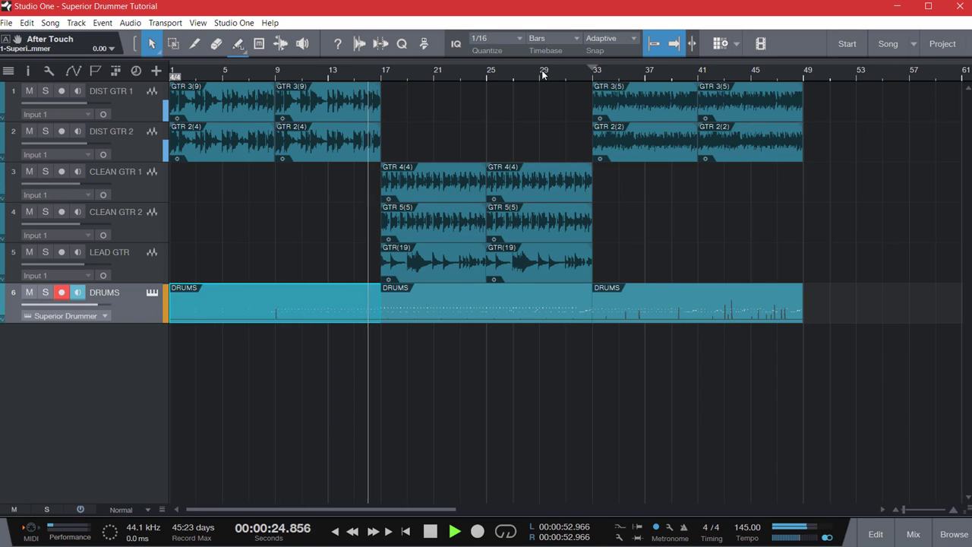
pyautogui.press('e')
pyautogui.press('e')
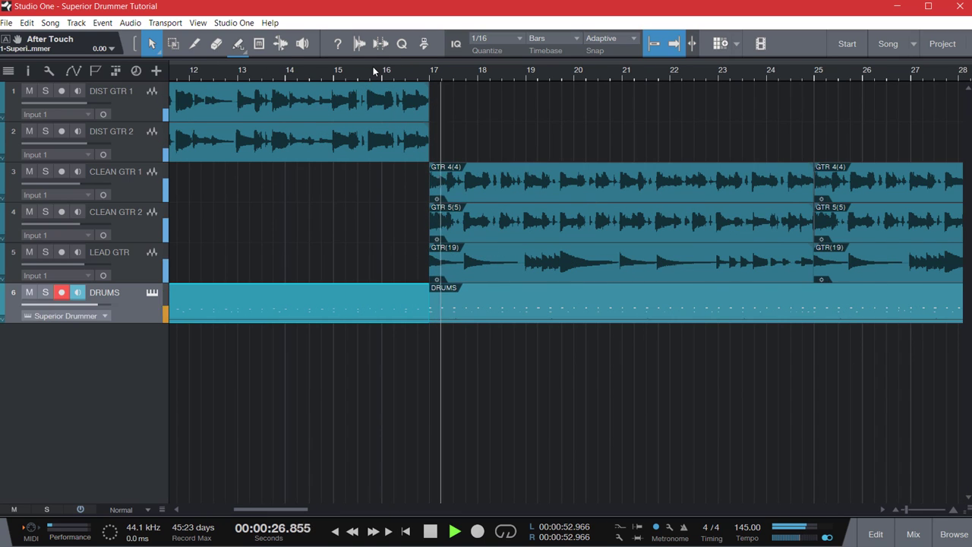
pyautogui.press('space')
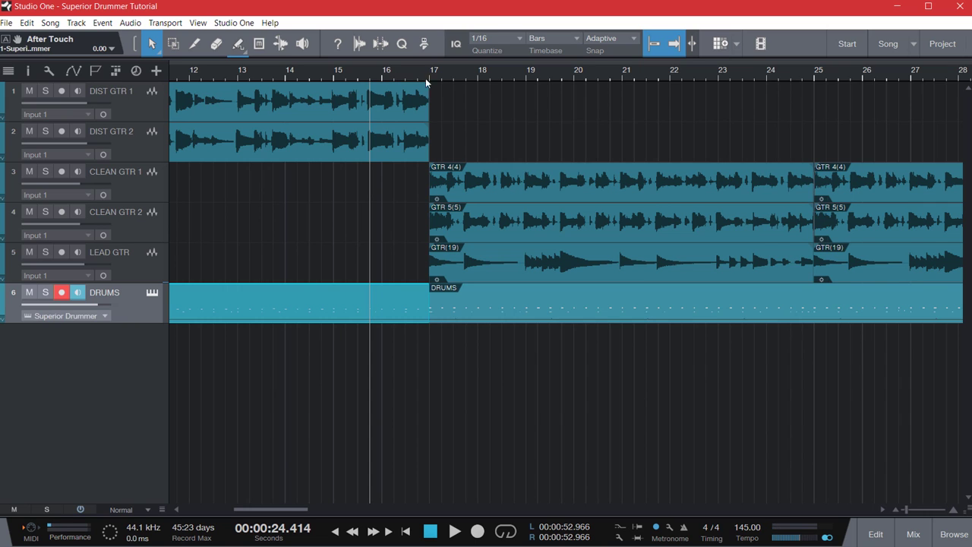
pyautogui.scroll(3, 401, 79)
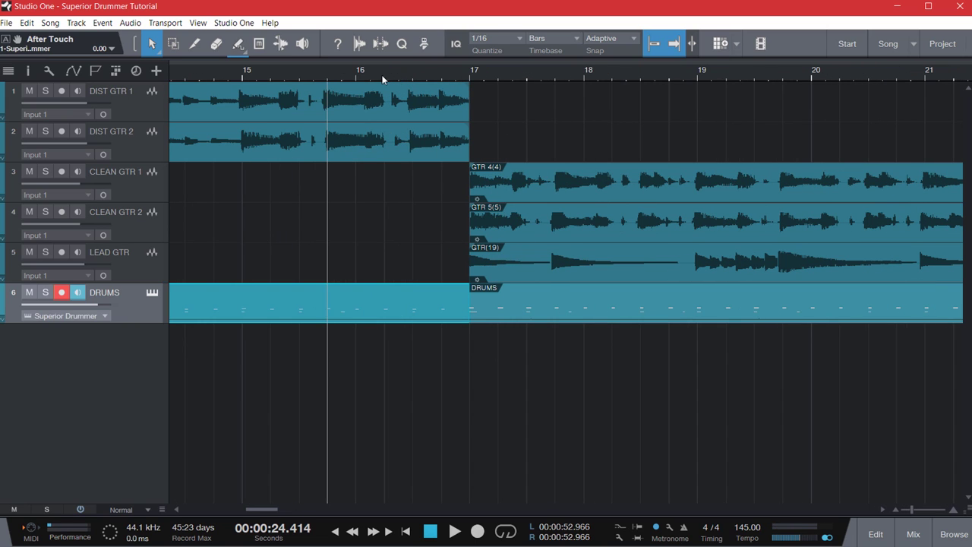
pyautogui.press('space')
# Step: Open the first DRUMS event and delete the notes in bar 16 to make room for a fill, then close the note editor
pyautogui.doubleClick(424, 313)
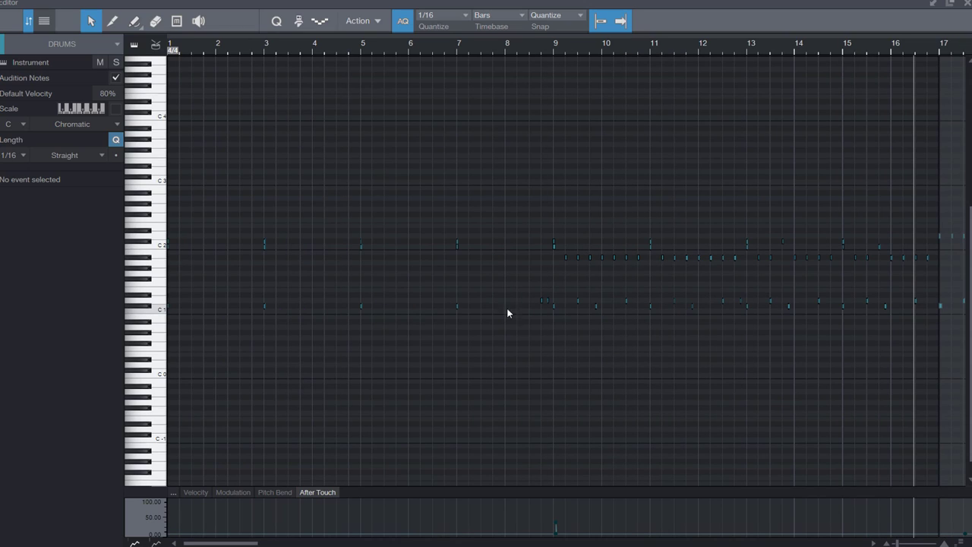
pyautogui.scroll(3, 941, 49)
pyautogui.rightClick(940, 48)
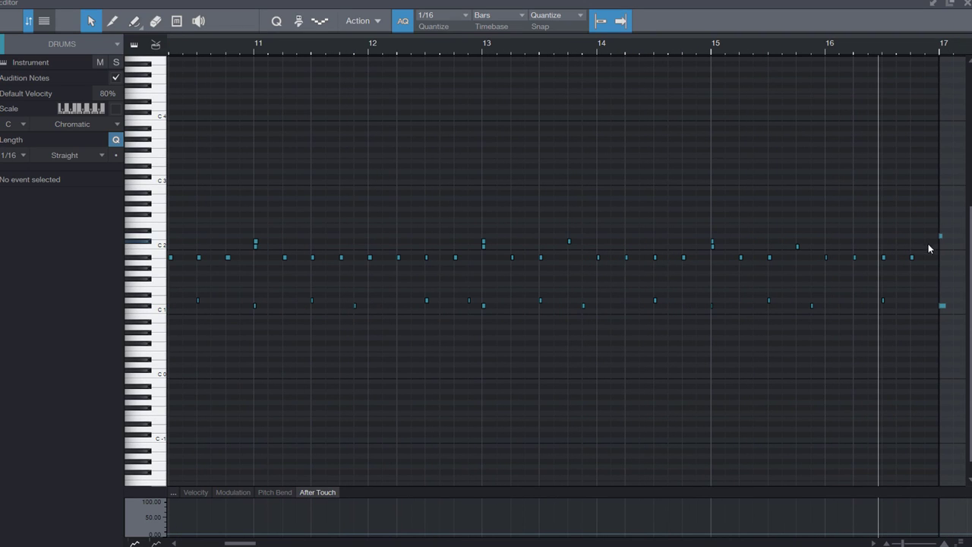
pyautogui.moveTo(928, 248); pyautogui.dragTo(821, 311)
pyautogui.press('Delete')
pyautogui.click(814, 307)
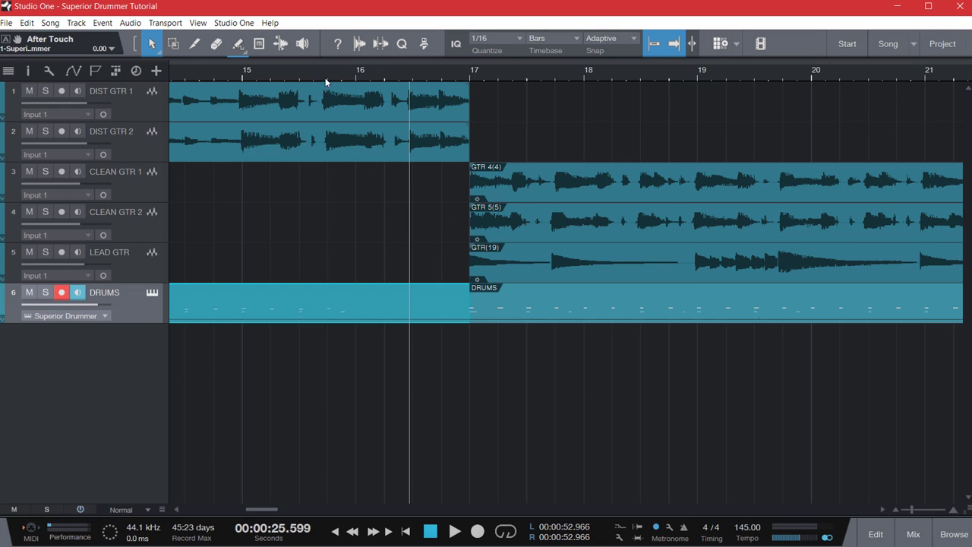
# Step: Play the song repeatedly from around bar 14 to rehearse a new drum fill for bar 16
pyautogui.click(324, 70)
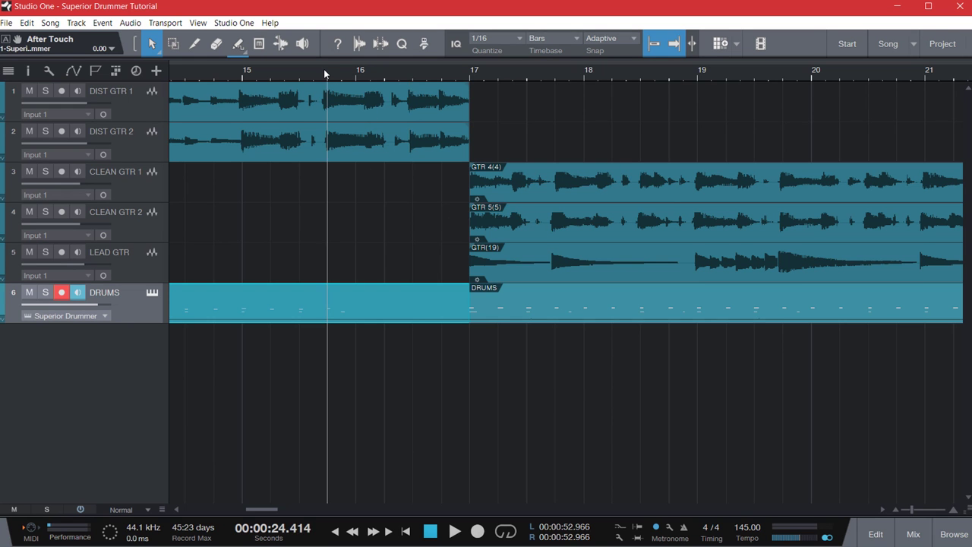
pyautogui.press('space')
pyautogui.press('w')
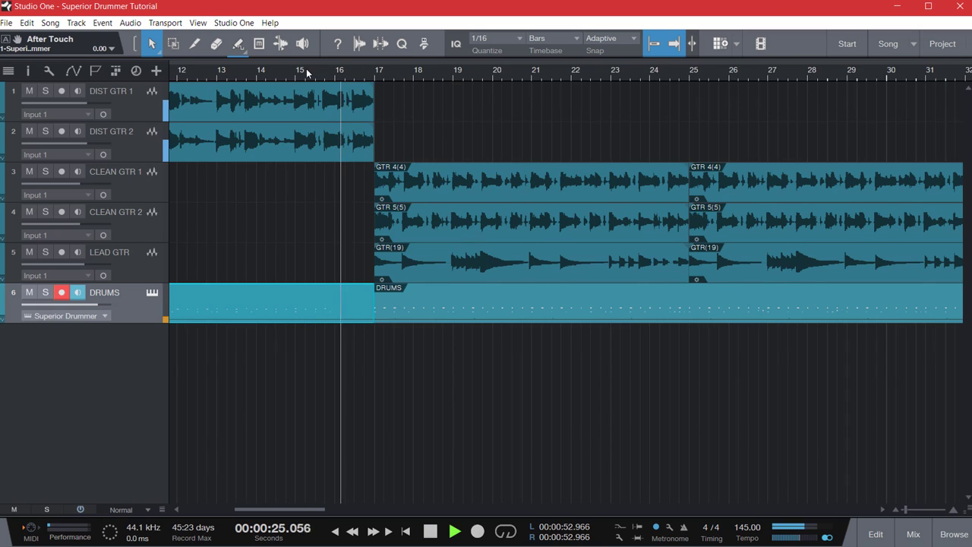
pyautogui.click(259, 70)
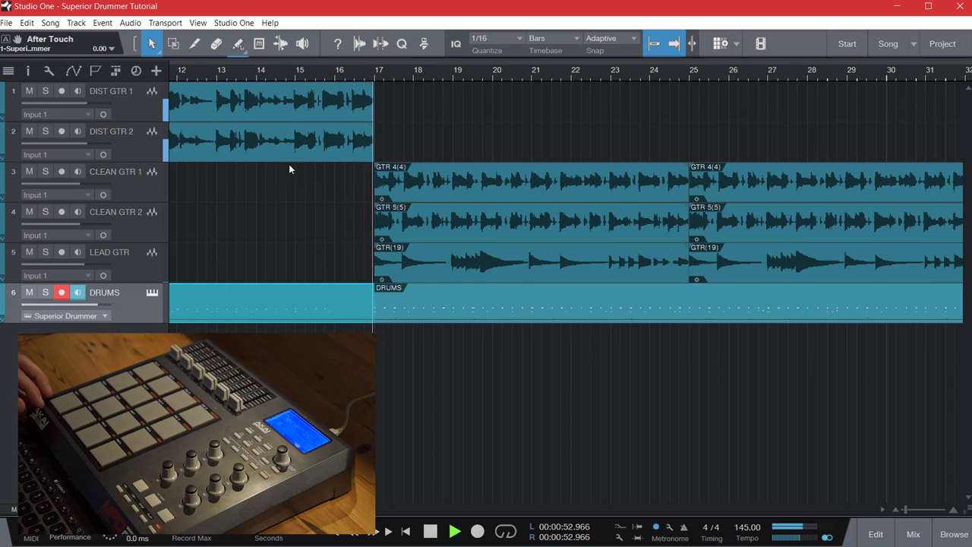
pyautogui.click(247, 71)
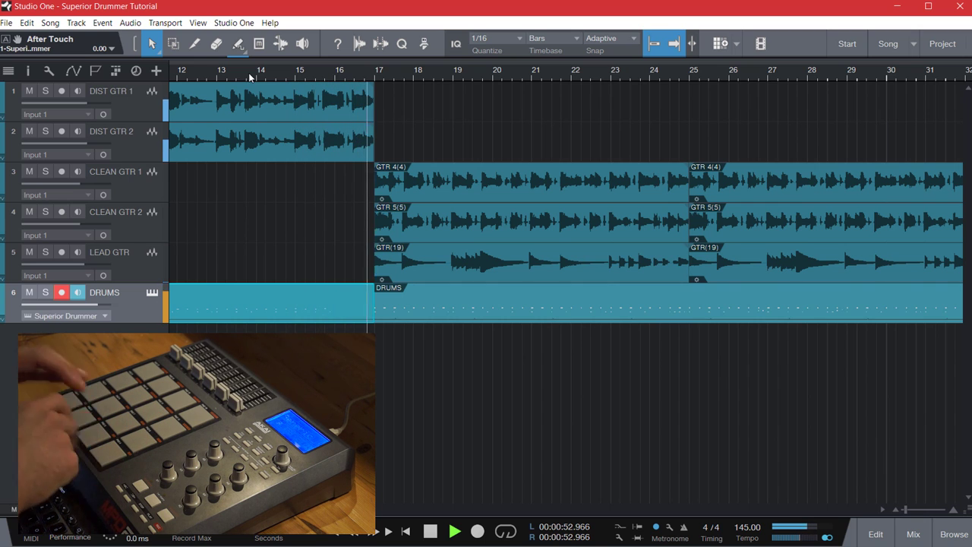
pyautogui.click(282, 71)
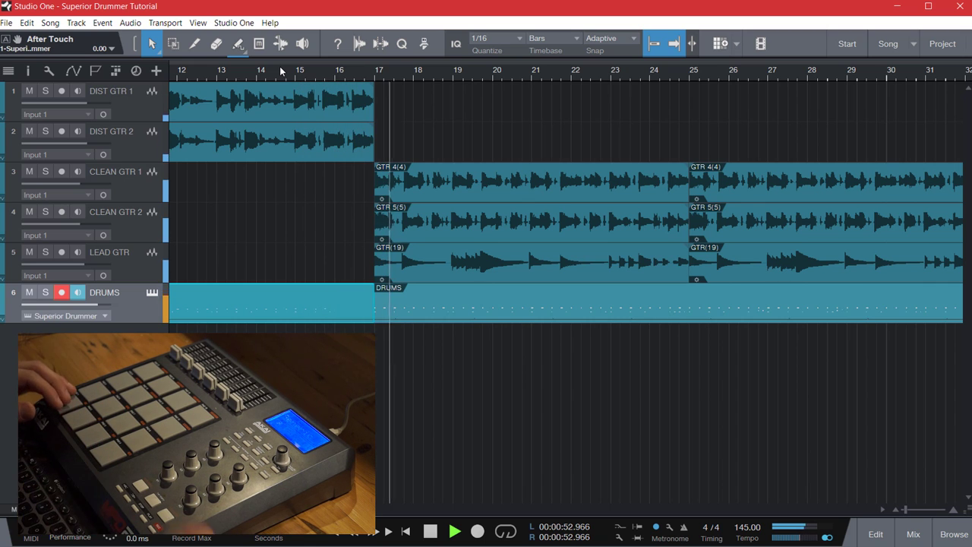
pyautogui.click(281, 71)
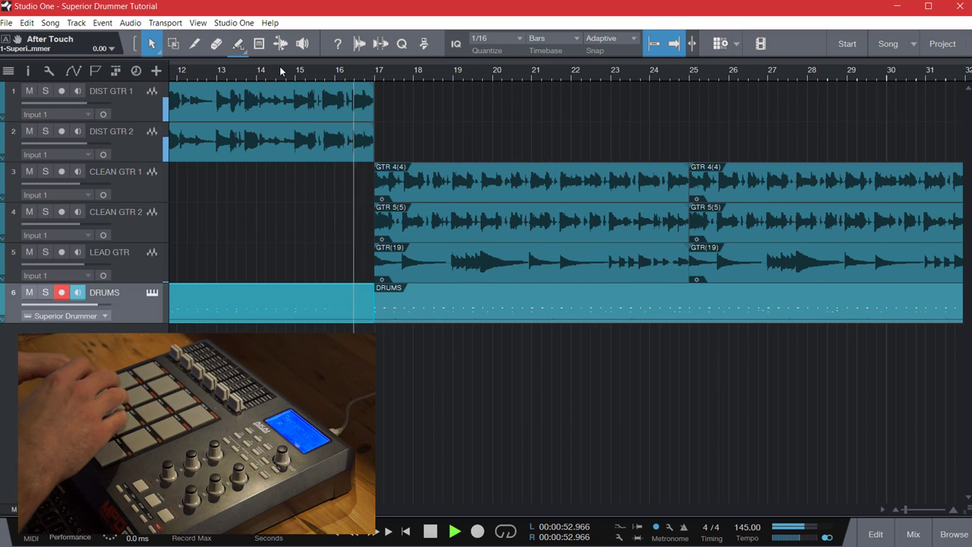
pyautogui.click(280, 71)
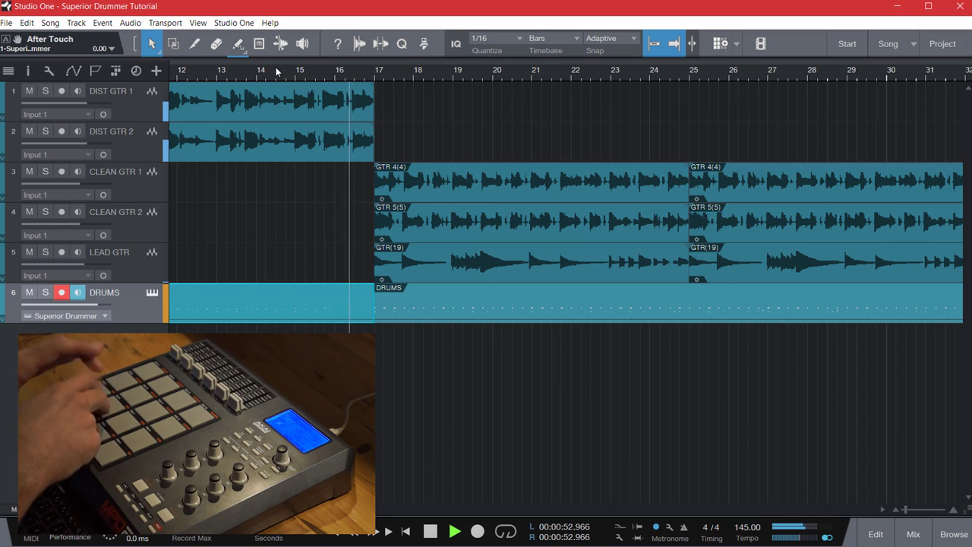
# Step: Replay the passage from bar 14 into bar 17 to practise the fill against the guitars, then stop playback
pyautogui.click(277, 71)
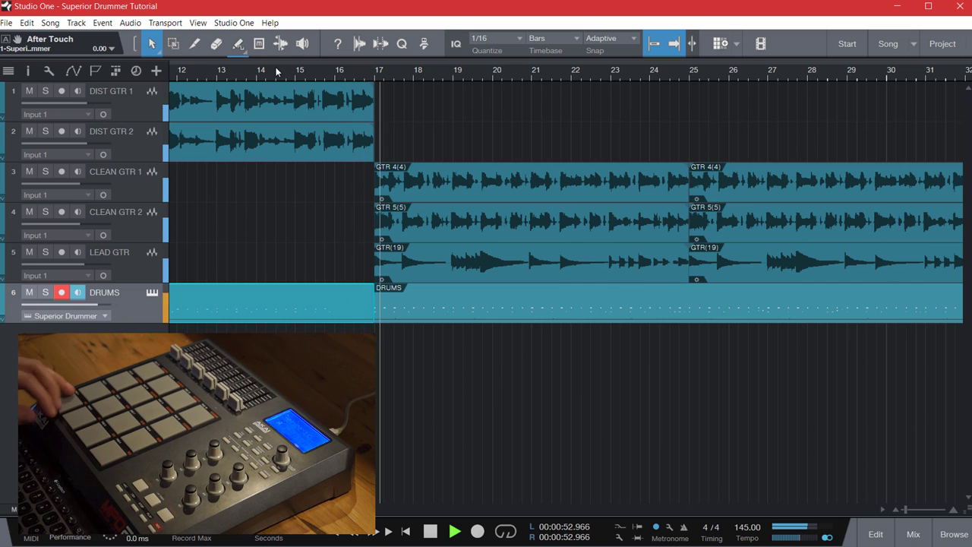
pyautogui.click(287, 70)
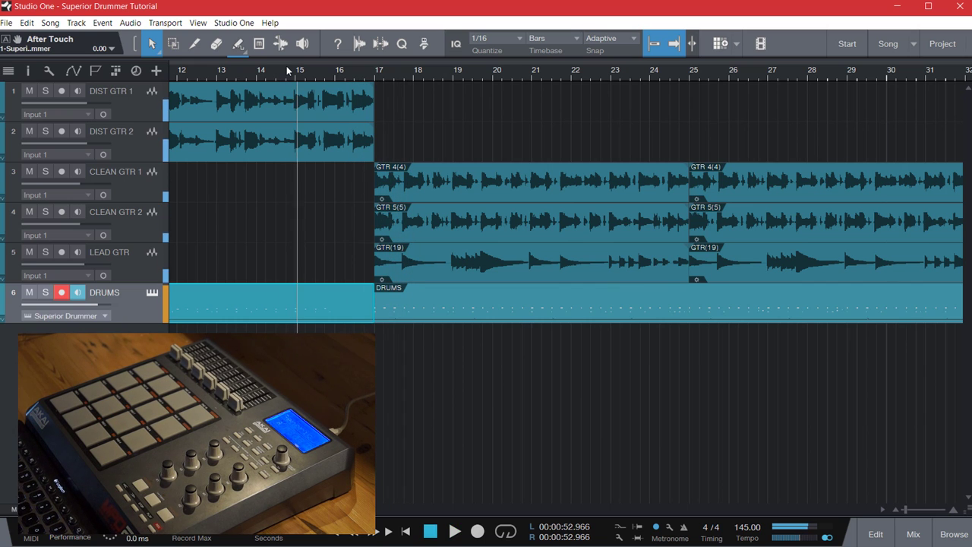
pyautogui.press('space')
pyautogui.scroll(-5, 287, 71)
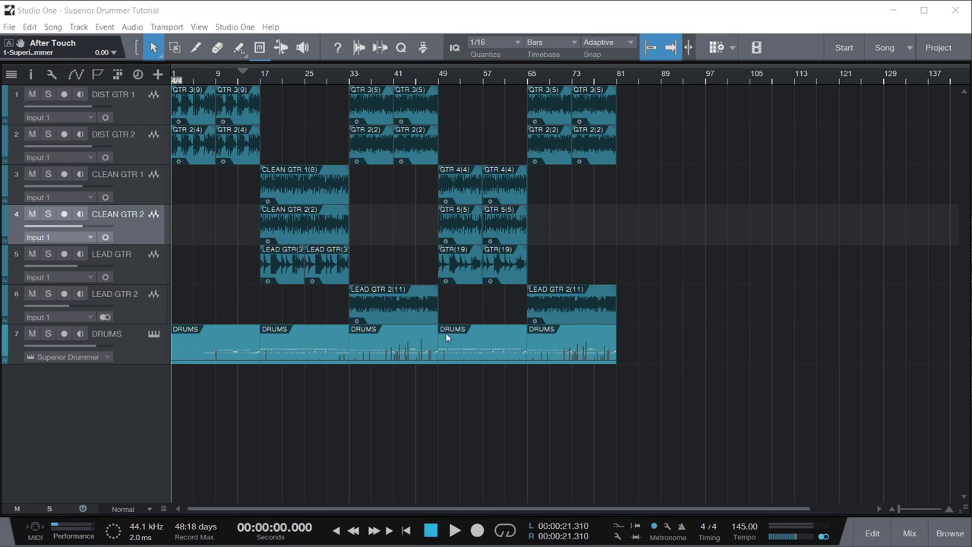
# Step: Play the full arrangement from the beginning and stop it just after the section change at bar 49
pyautogui.click(438, 534)
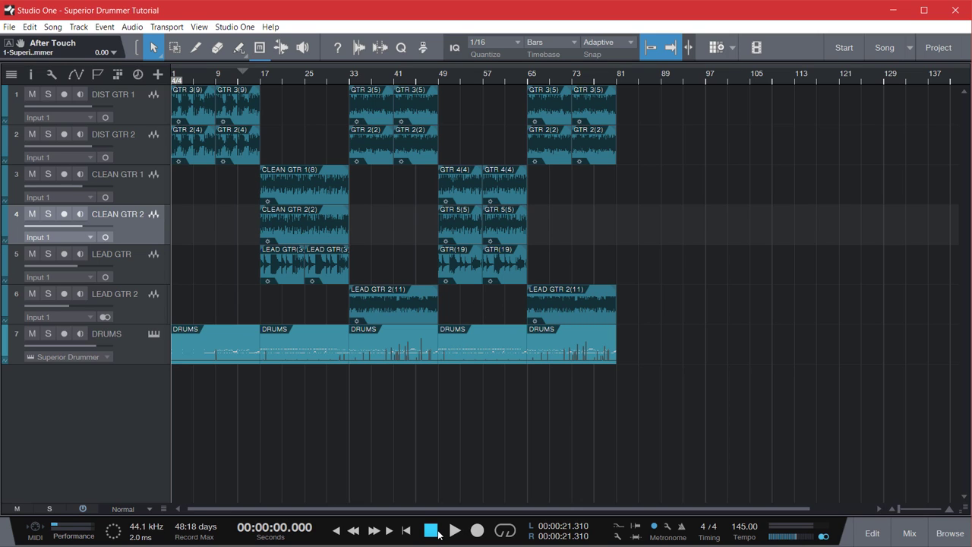
pyautogui.click(455, 530)
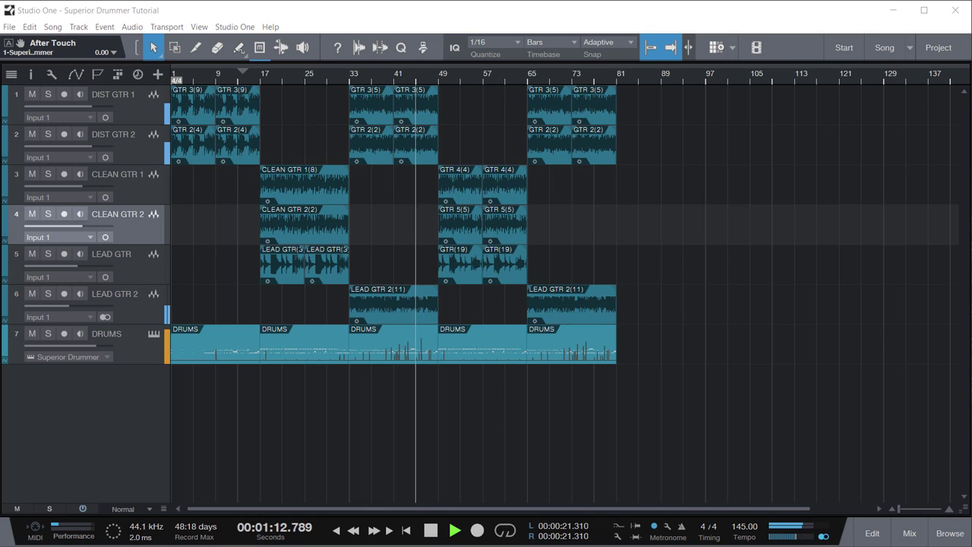
pyautogui.click(430, 531)
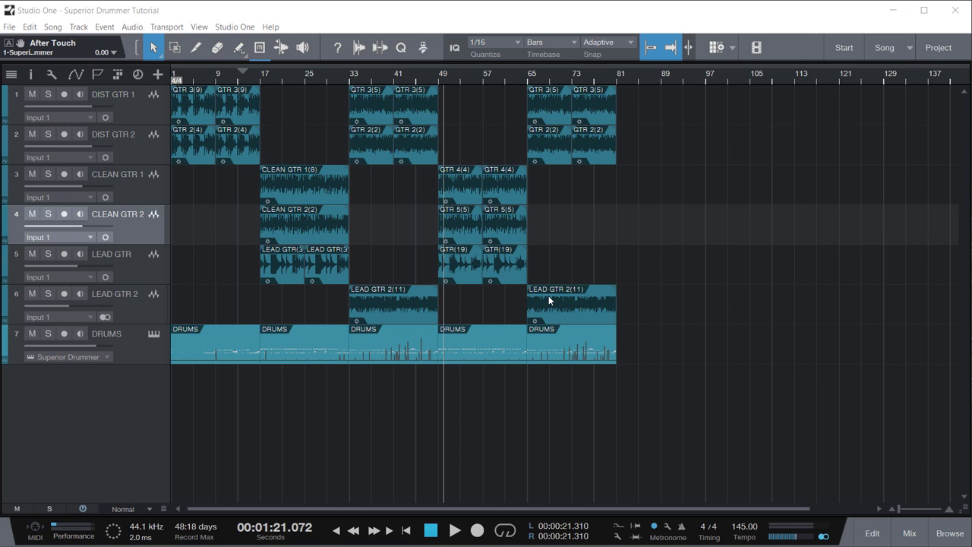
# Step: Play the section change from just before bar 15 into the clean guitar section at bar 17, then stop
pyautogui.click(253, 81)
pyautogui.scroll(8, 254, 80)
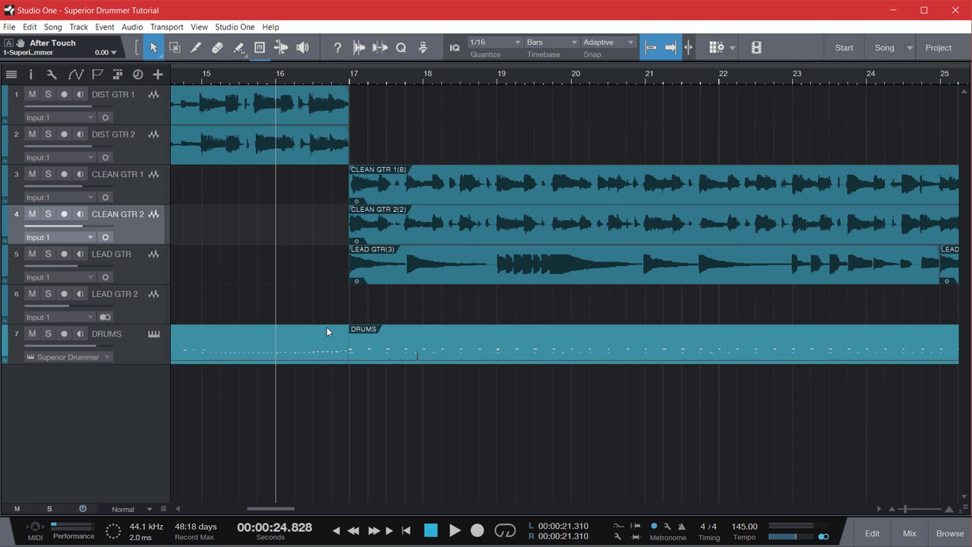
pyautogui.scroll(-4, 212, 77)
pyautogui.click(213, 77)
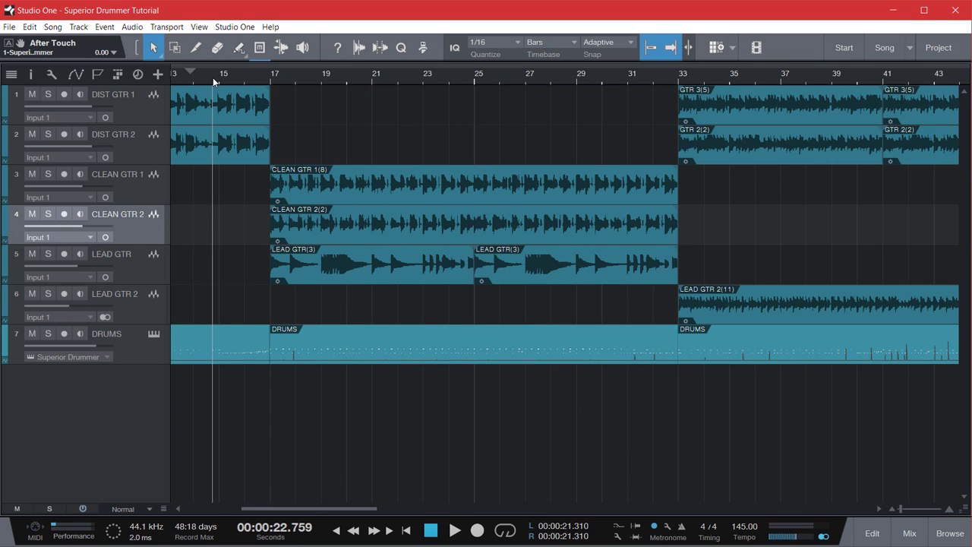
pyautogui.press('space')
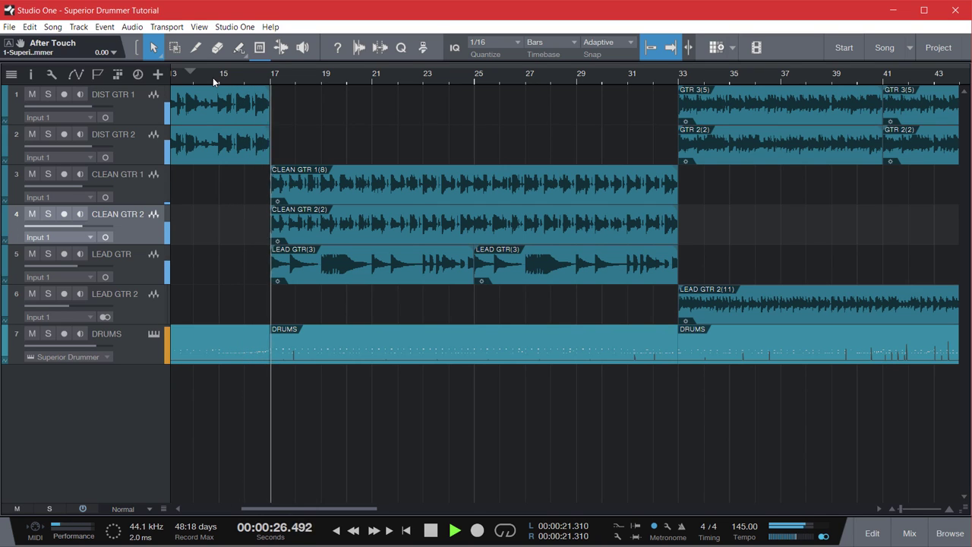
pyautogui.press('space')
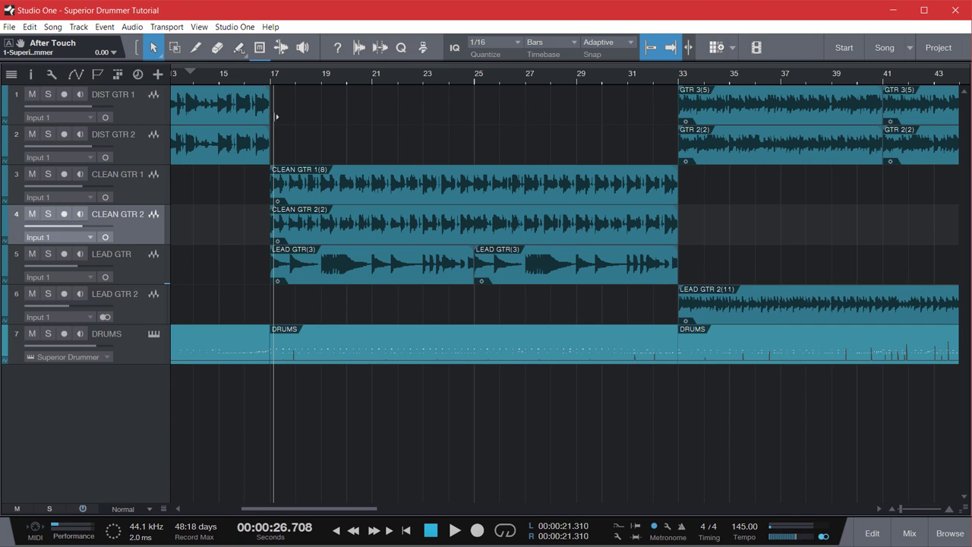
# Step: Open the first DRUMS event, audition its bar 16 fill, and select the snare and tom notes above the kick notes
pyautogui.doubleClick(253, 345)
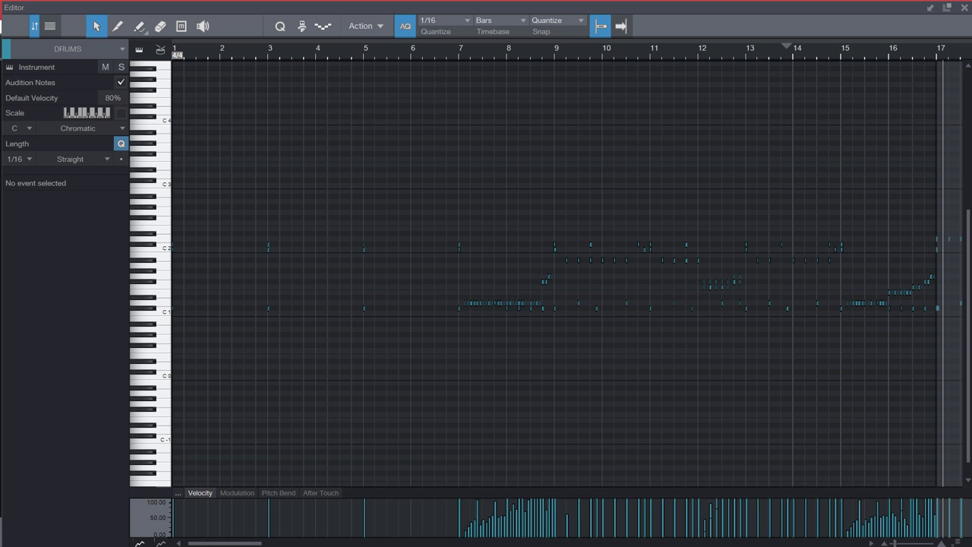
pyautogui.scroll(5, 930, 56)
pyautogui.scroll(-2, 930, 56)
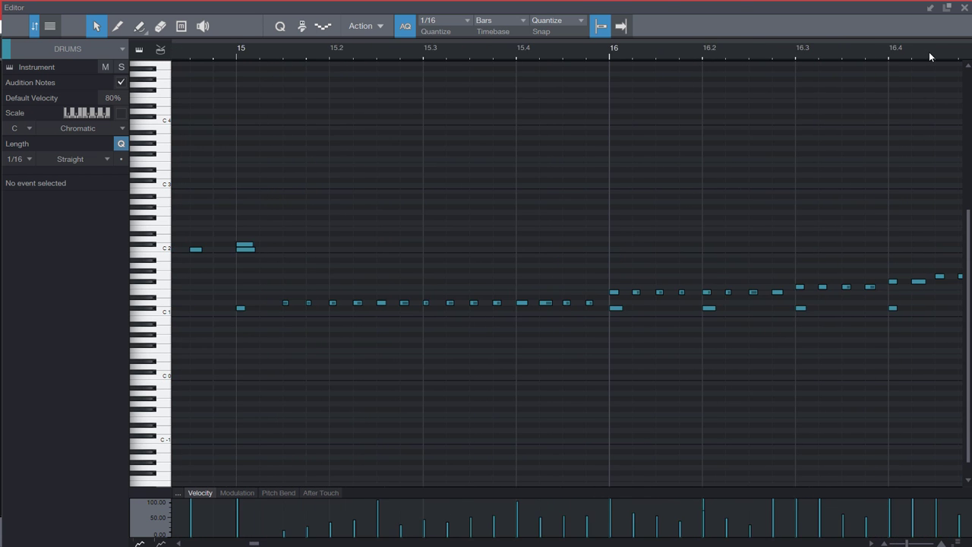
pyautogui.hscroll(2, 569, 273)
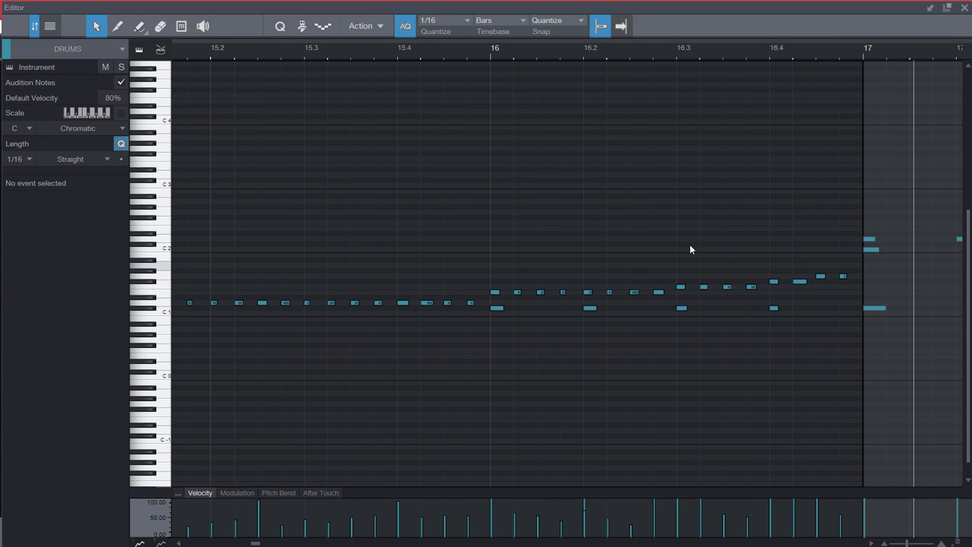
pyautogui.click(493, 51)
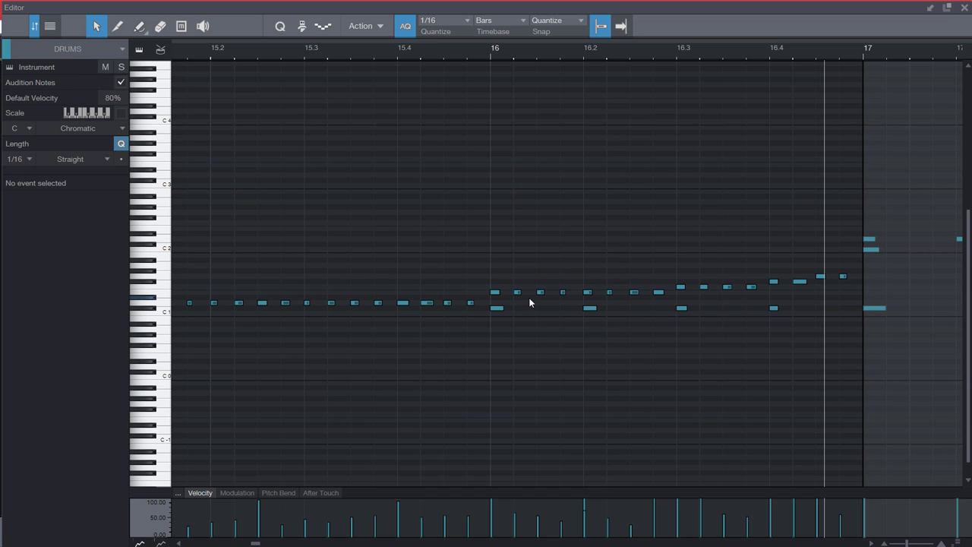
pyautogui.moveTo(519, 285); pyautogui.dragTo(859, 298)
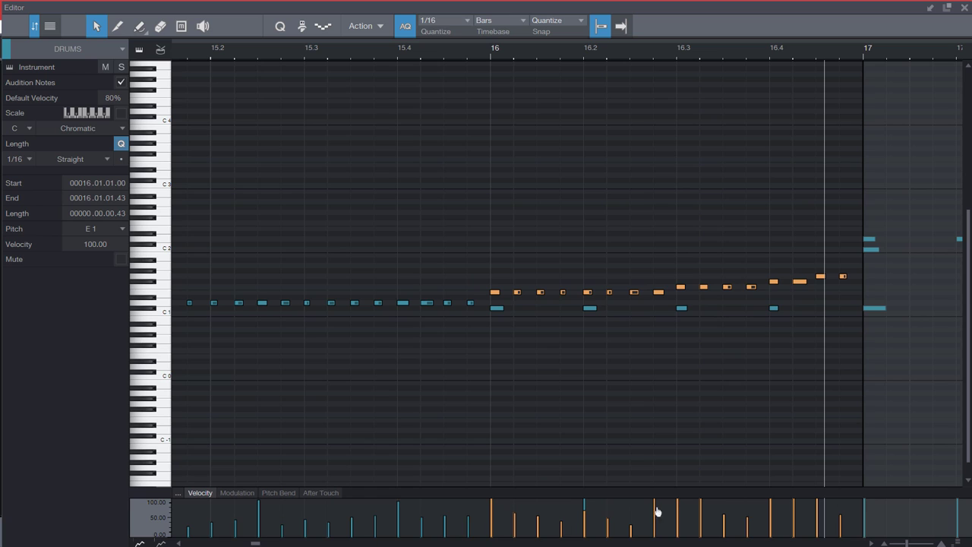
pyautogui.rightClick(493, 295)
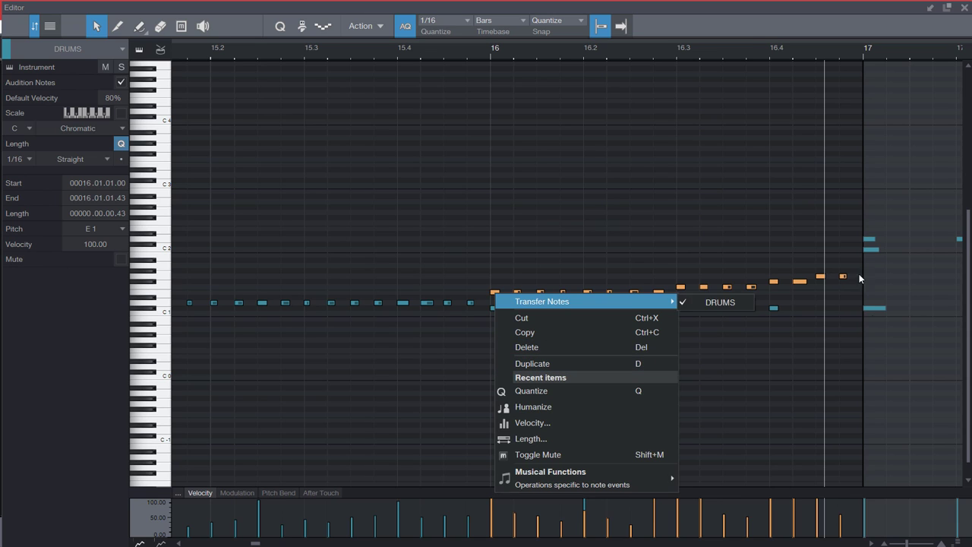
pyautogui.click(549, 423)
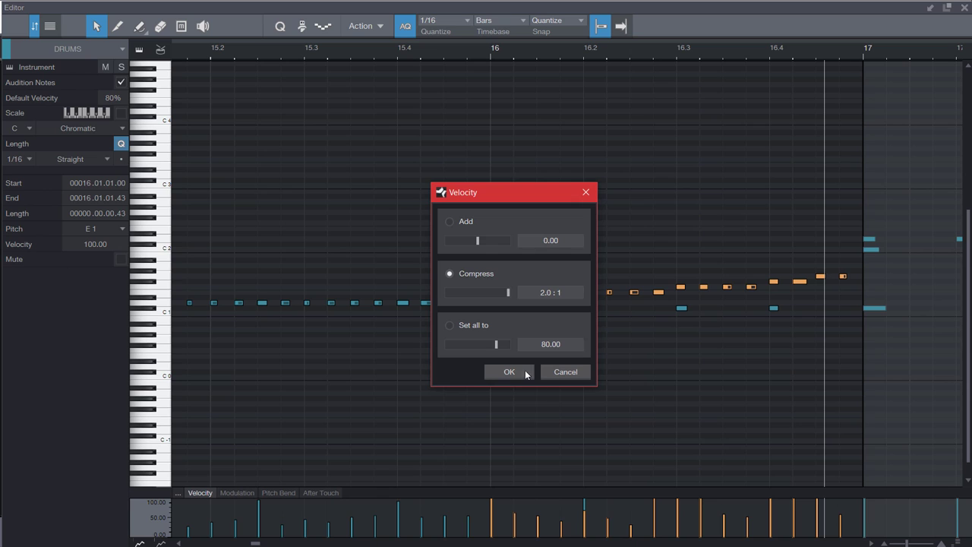
pyautogui.click(449, 326)
pyautogui.click(566, 373)
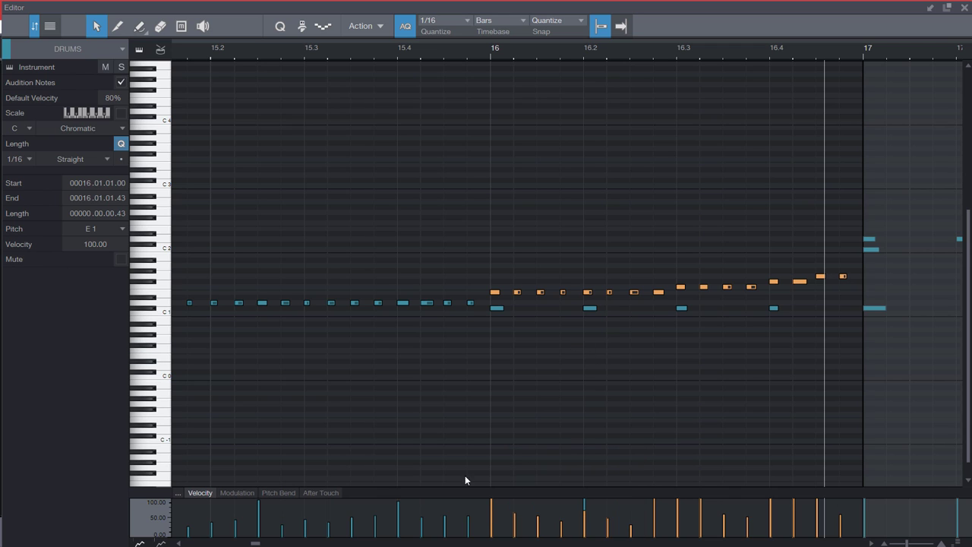
# Step: Shape the selected bar 16 notes' velocities into a rising curve from about 53 to 100 with the Parabola paint tool
pyautogui.moveTo(521, 526); pyautogui.dragTo(519, 517)
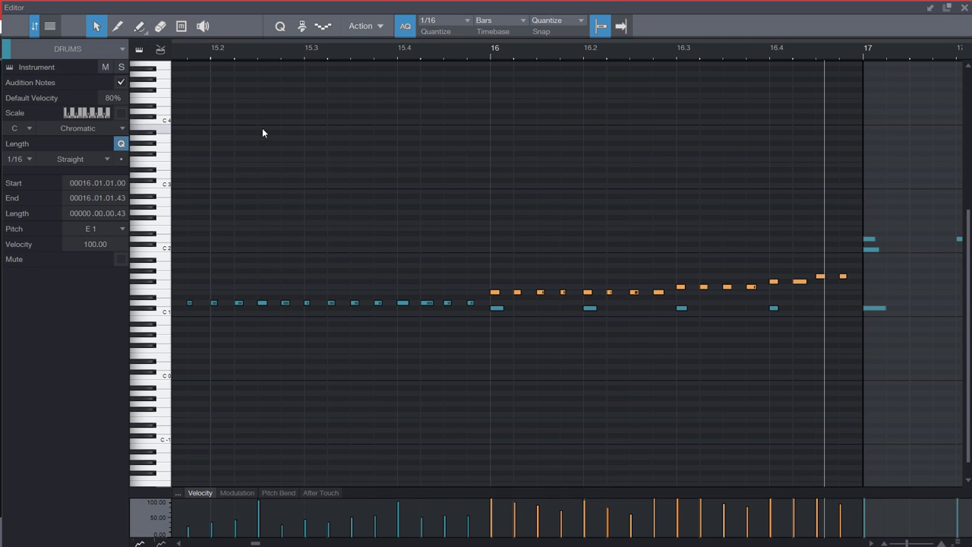
pyautogui.click(137, 32)
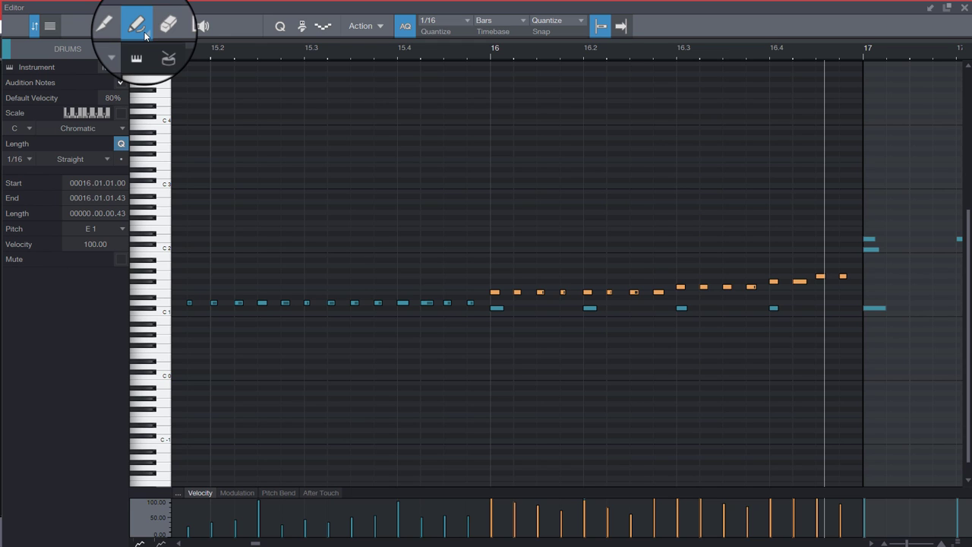
pyautogui.click(147, 33)
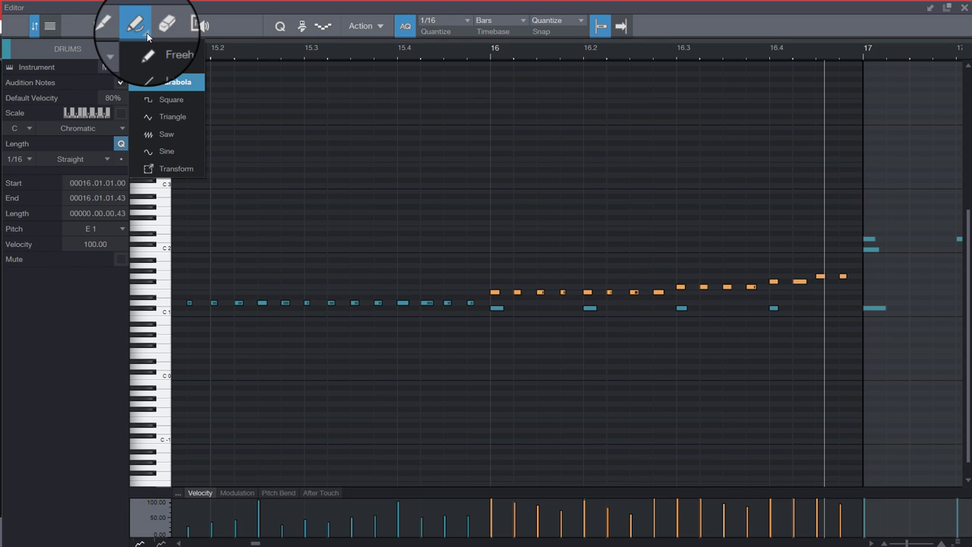
pyautogui.click(160, 84)
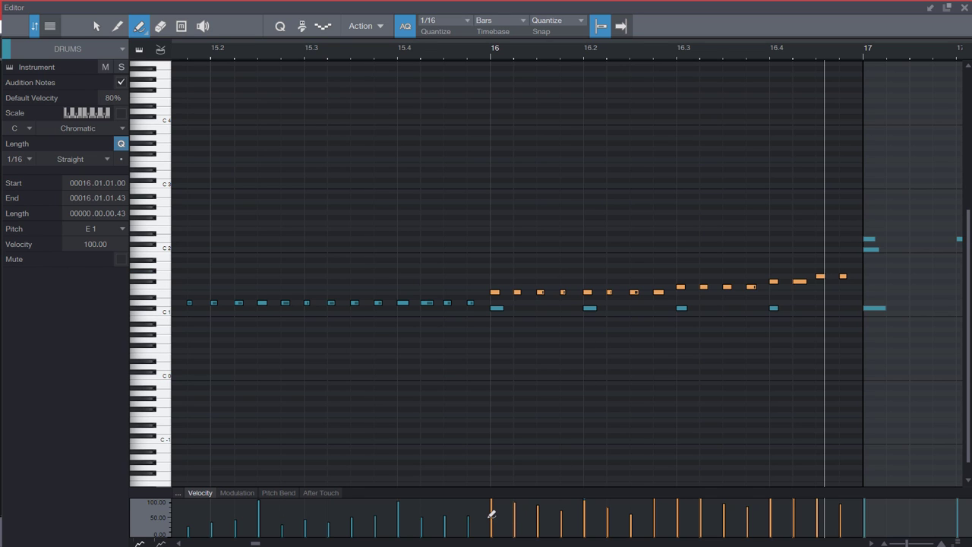
pyautogui.moveTo(537, 515); pyautogui.dragTo(855, 490)
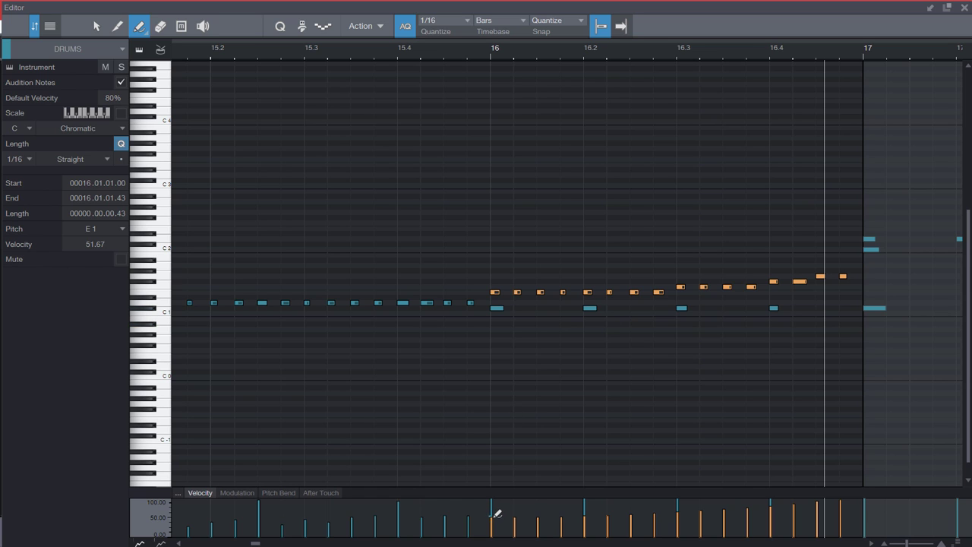
pyautogui.moveTo(496, 514)
pyautogui.mouseDown()
pyautogui.moveTo(529, 503)
pyautogui.moveTo(730, 506)
pyautogui.moveTo(836, 486)
pyautogui.mouseUp()
# Step: Audition the fill with the rising velocities from the end of bar 15 into bar 17
pyautogui.click(470, 57)
pyautogui.press('space')
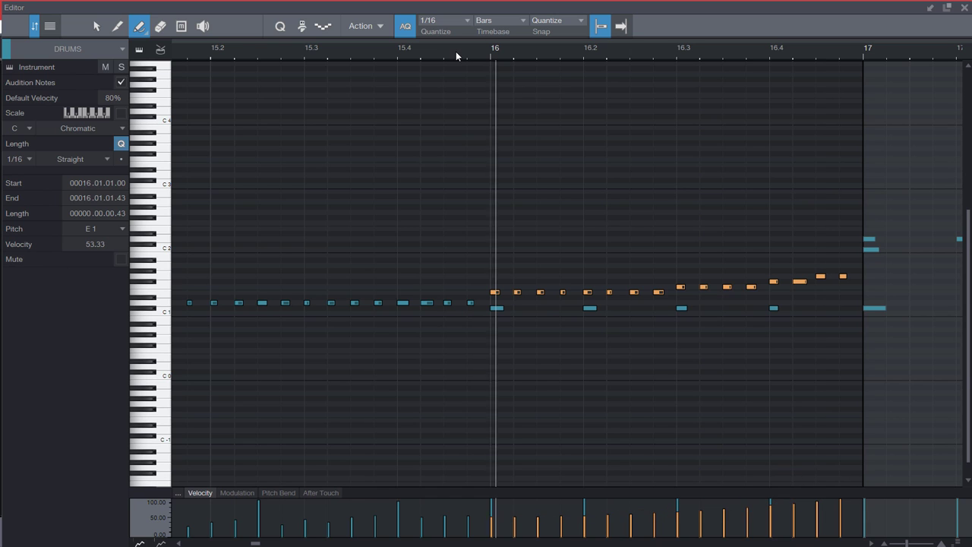
pyautogui.press('space')
pyautogui.click(419, 53)
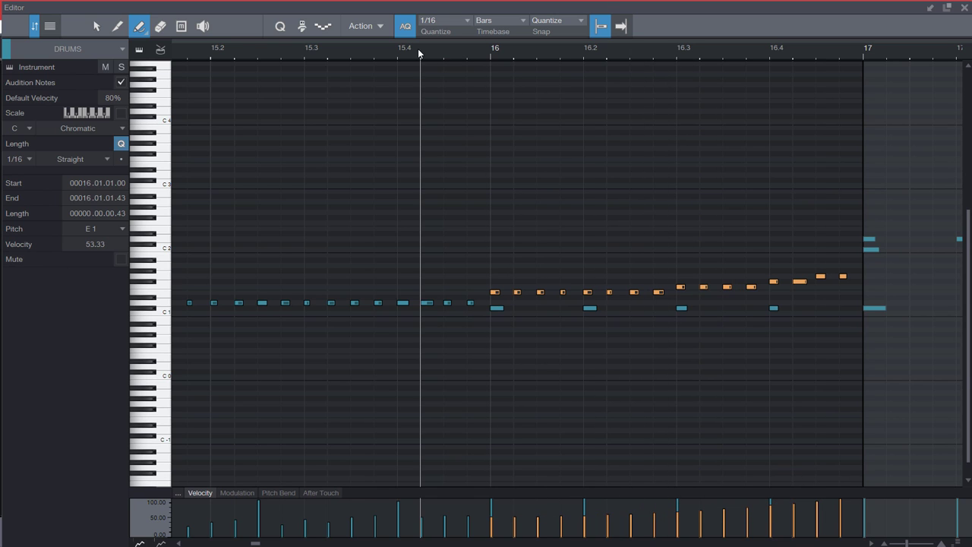
pyautogui.press('space')
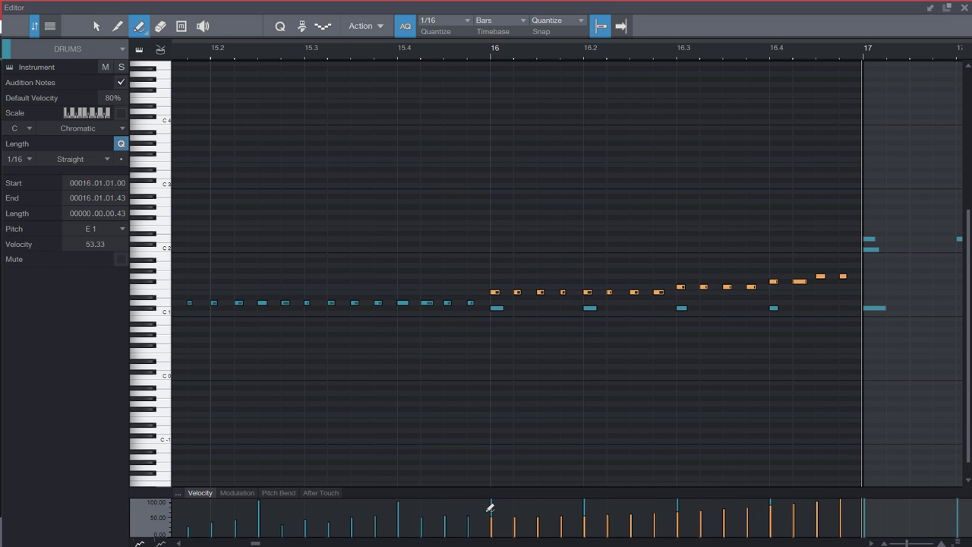
# Step: Redraw the bar 16 fill's velocities as a shallower rise starting at about 83 and audition the result
pyautogui.moveTo(490, 503); pyautogui.dragTo(844, 482)
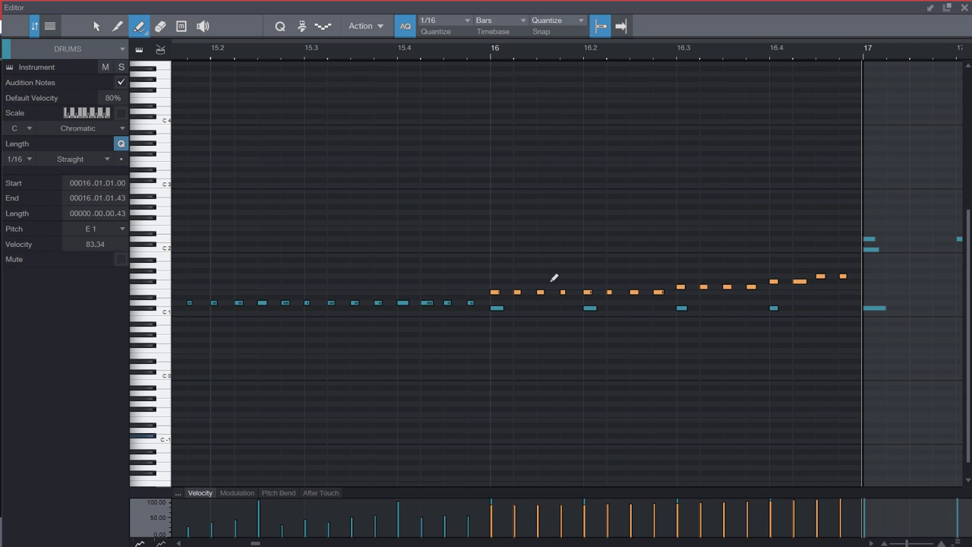
pyautogui.click(447, 54)
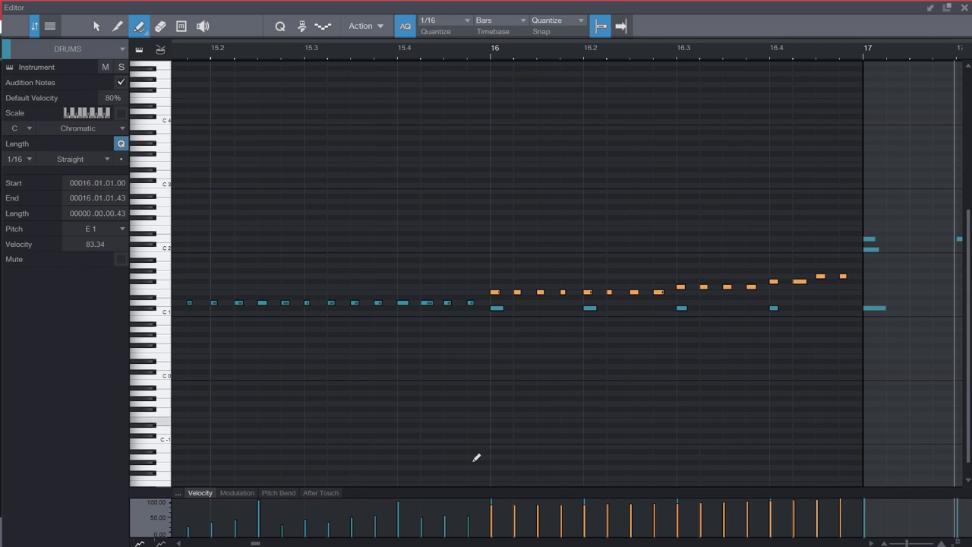
pyautogui.moveTo(490, 502); pyautogui.dragTo(844, 488)
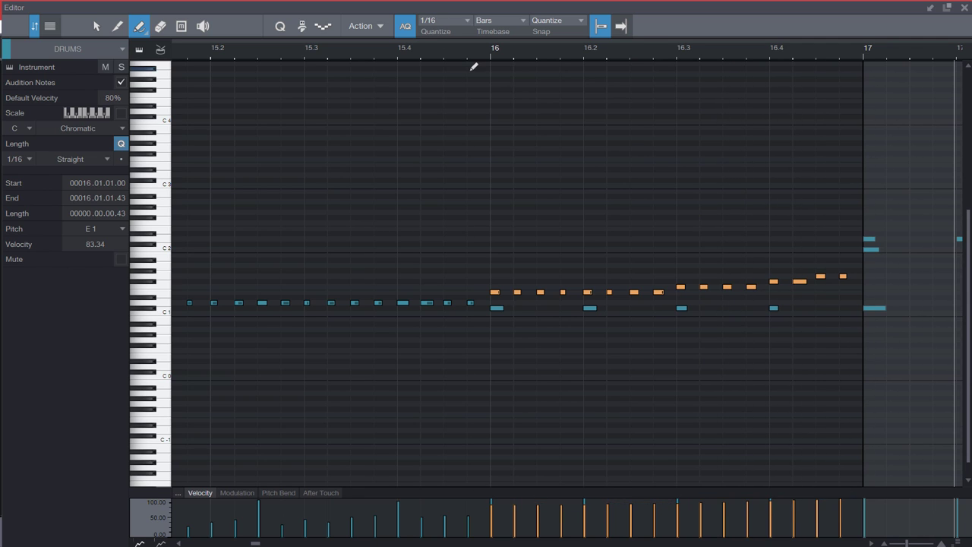
# Step: Solo the DRUMS track and play the fill from bar 15 into bar 17
pyautogui.click(472, 47)
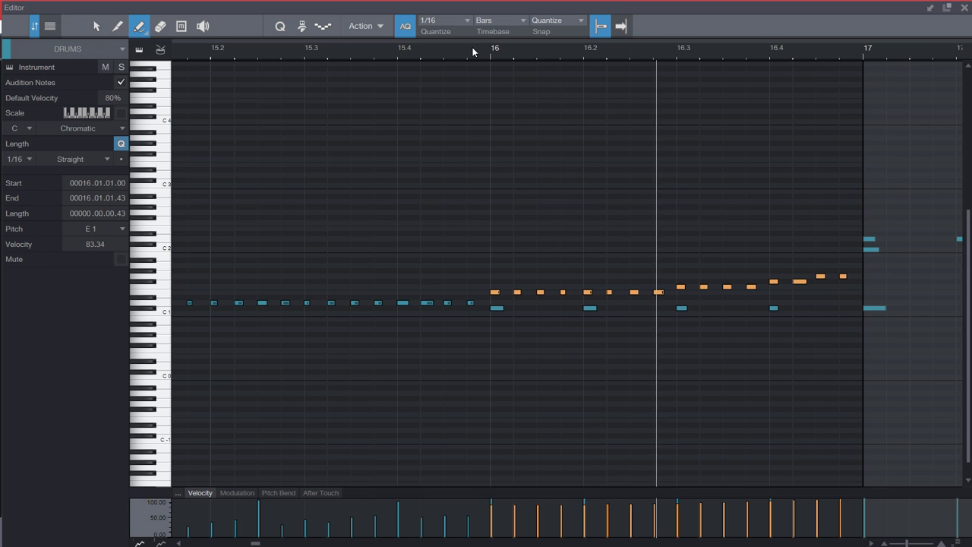
pyautogui.click(346, 55)
pyautogui.press('s')
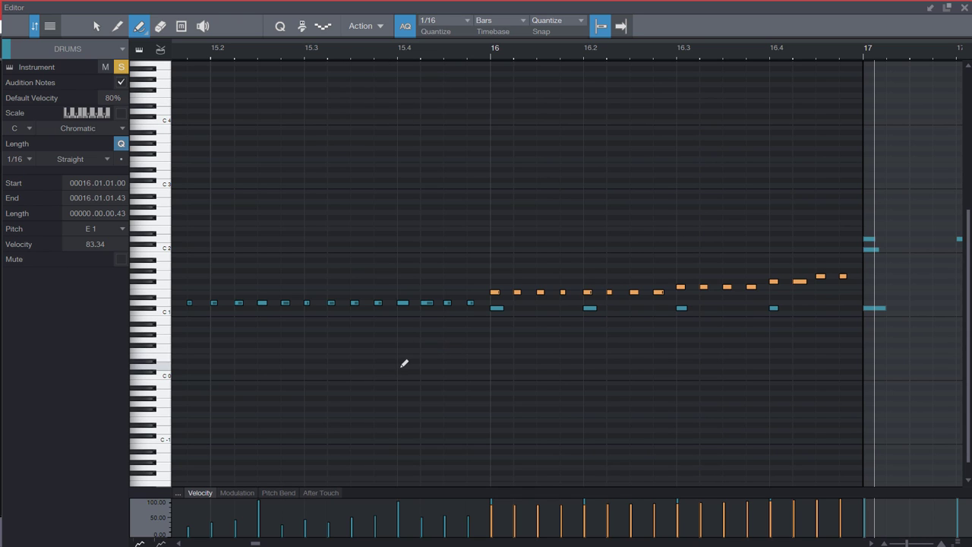
# Step: Try Humanize on the selected bar 16 fill notes, then undo it
pyautogui.click(95, 26)
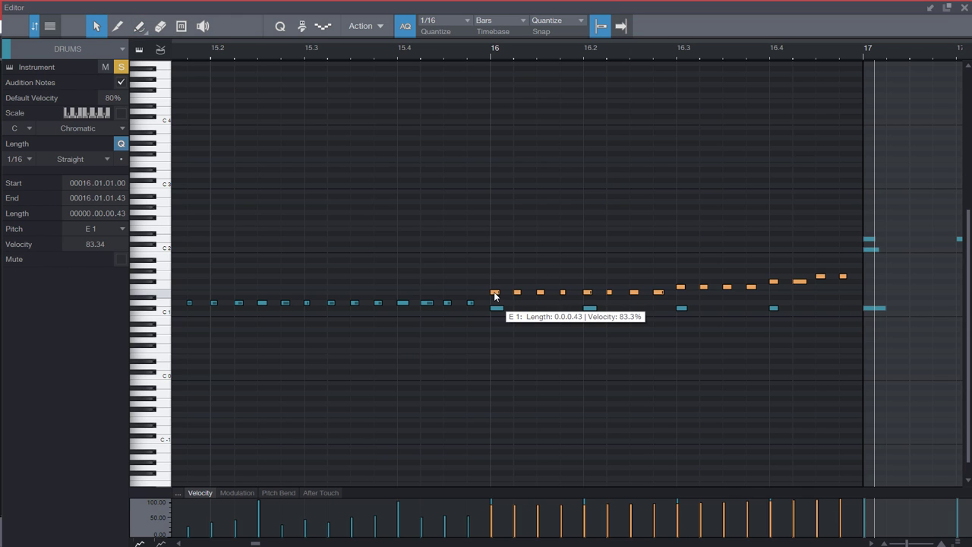
pyautogui.rightClick(495, 296)
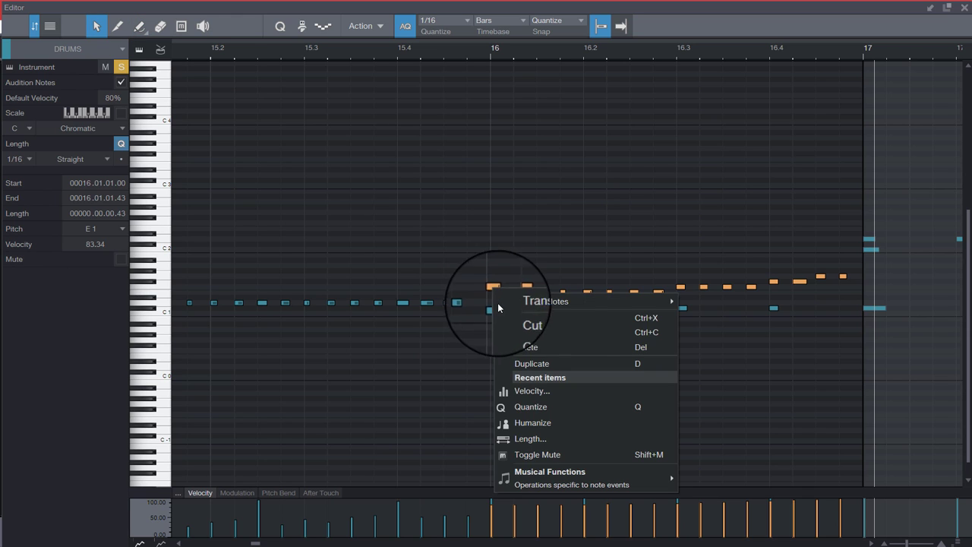
pyautogui.click(521, 424)
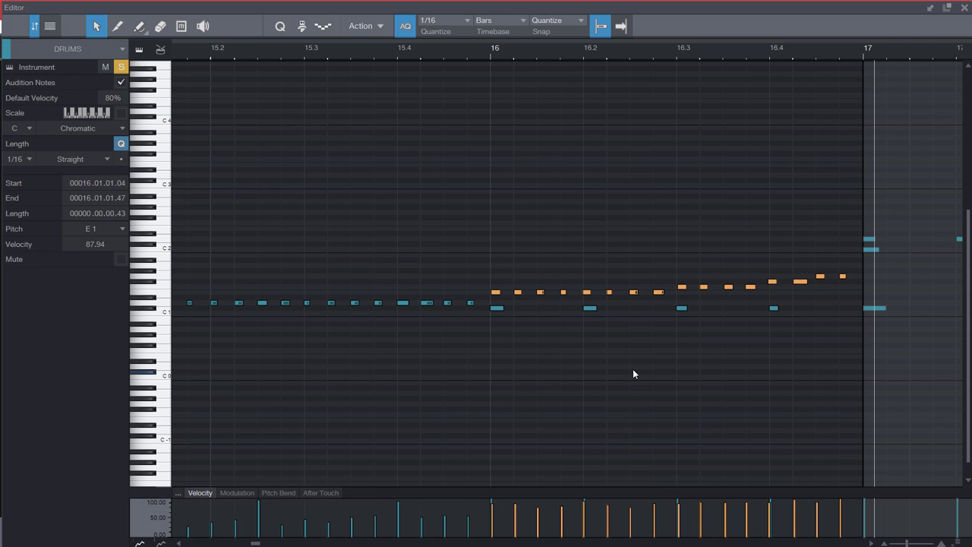
pyautogui.hotkey('ctrl', 'z')
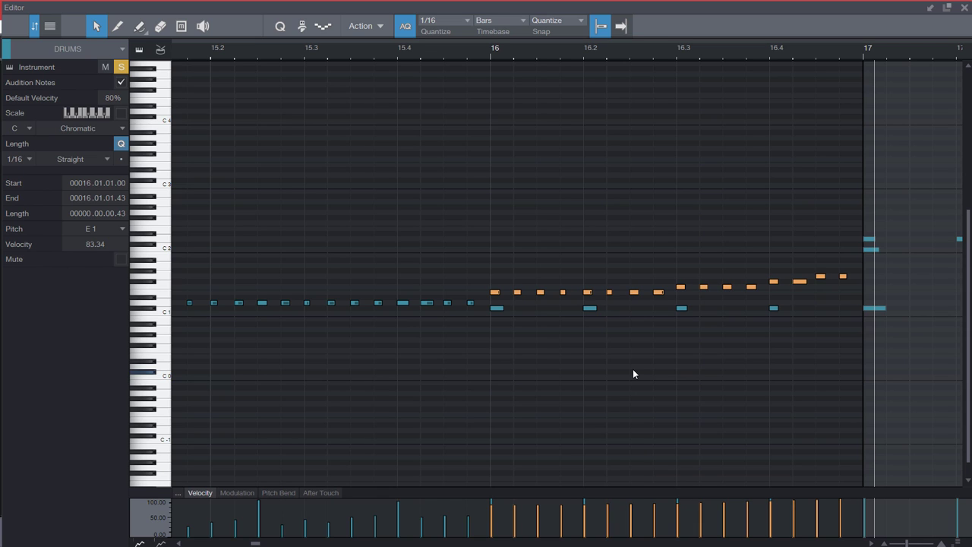
# Step: Redo the Humanize on the selected bar 16 fill notes and check their timing offset at the start of bar 16
pyautogui.hotkey('ctrl', 'y')
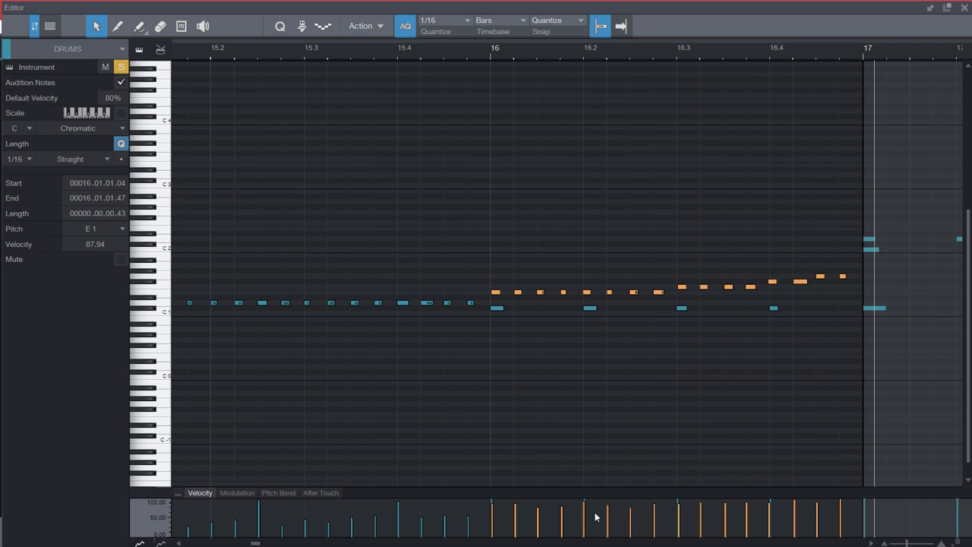
pyautogui.keyDown('ctrl'); pyautogui.scroll(5, 490, 48); pyautogui.keyUp('ctrl')
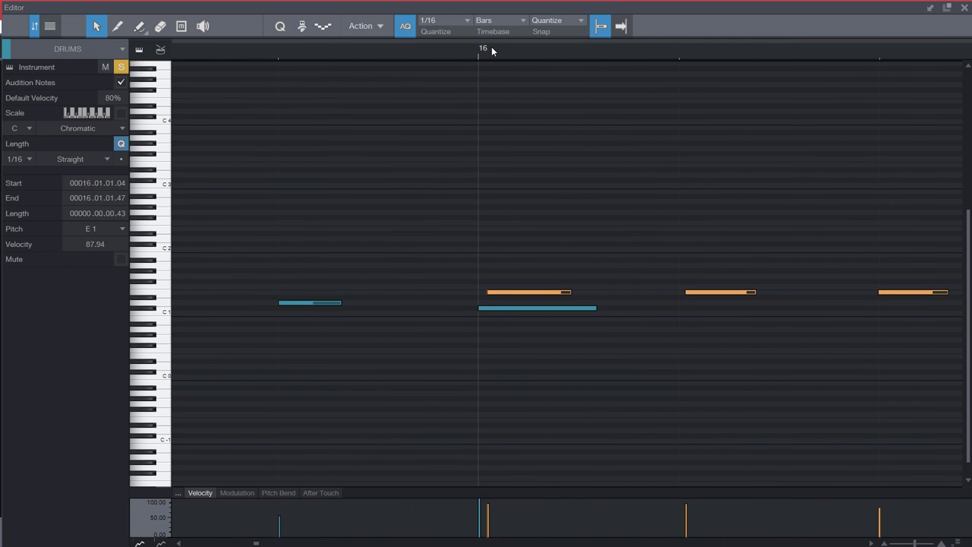
pyautogui.scroll(2, 492, 50)
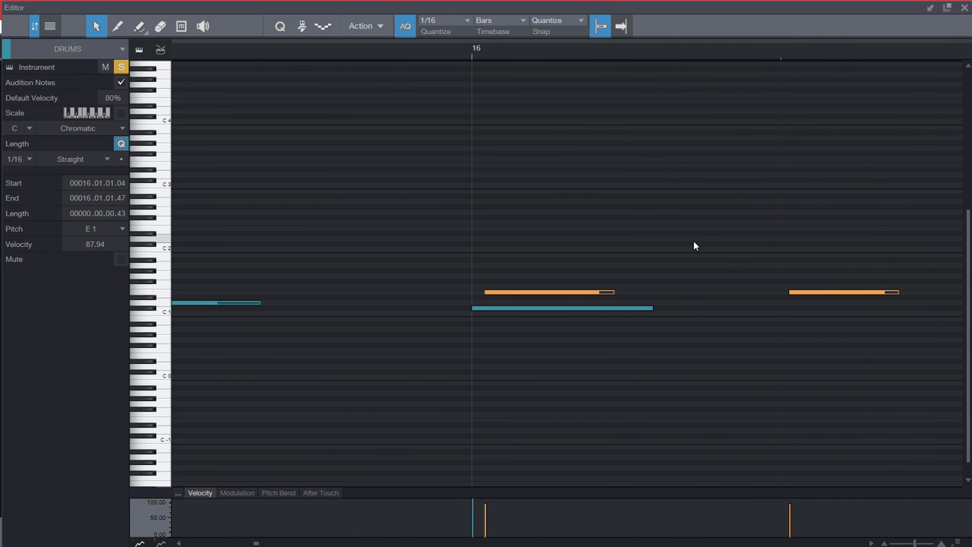
# Step: Try quantizing the humanized fill notes to 1/16, then undo it and compare the notes across bars 15 and 16
pyautogui.press('q')
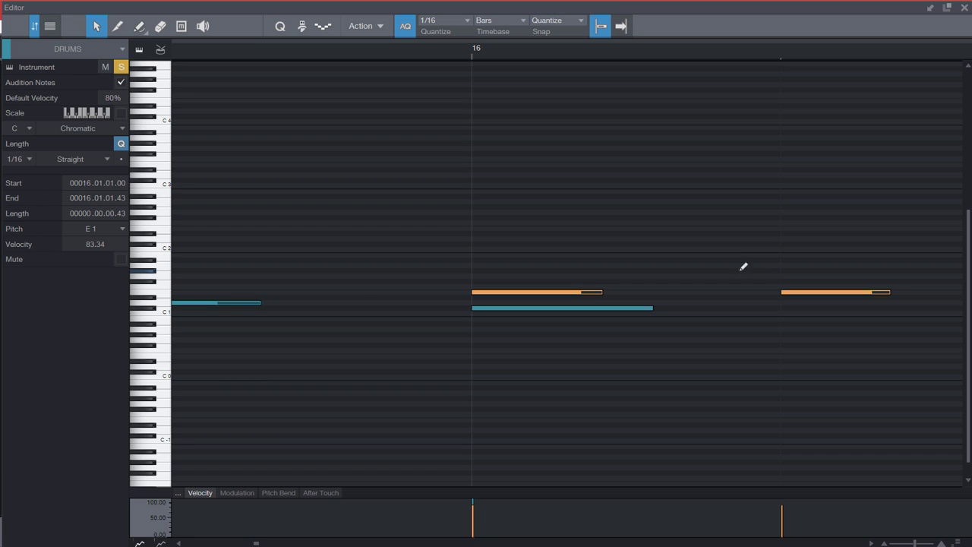
pyautogui.hotkey('ctrl', 'z')
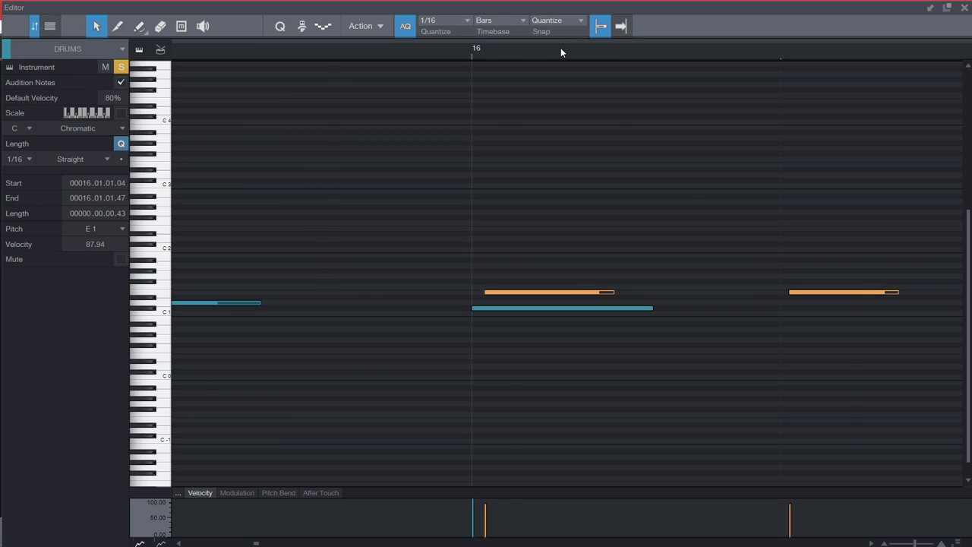
pyautogui.scroll(-3, 561, 47)
pyautogui.scroll(-2, 589, 48)
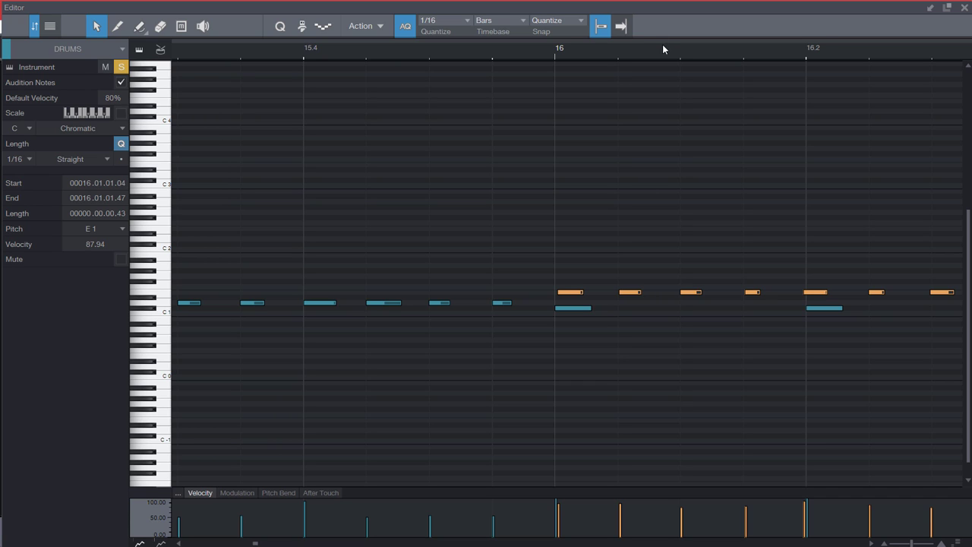
pyautogui.scroll(-3, 661, 44)
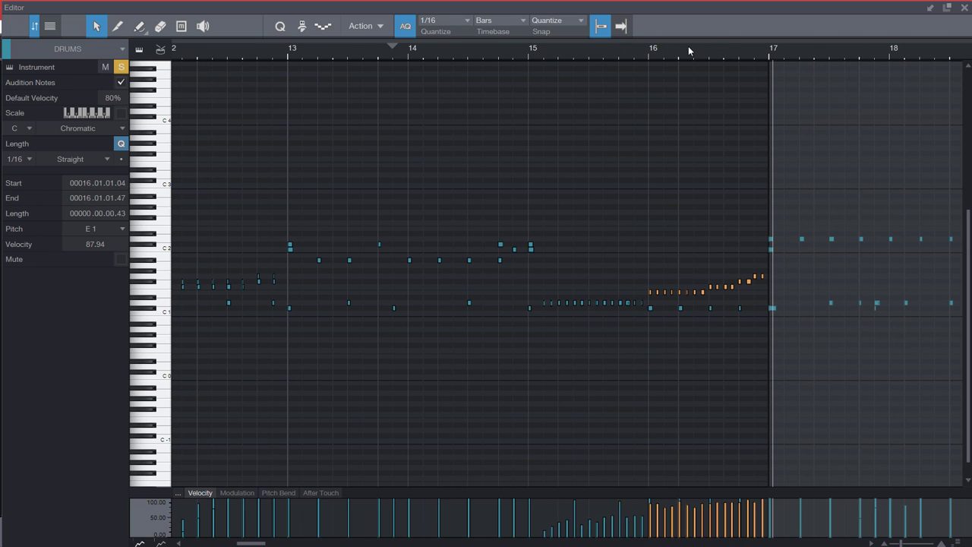
pyautogui.scroll(5, 689, 48)
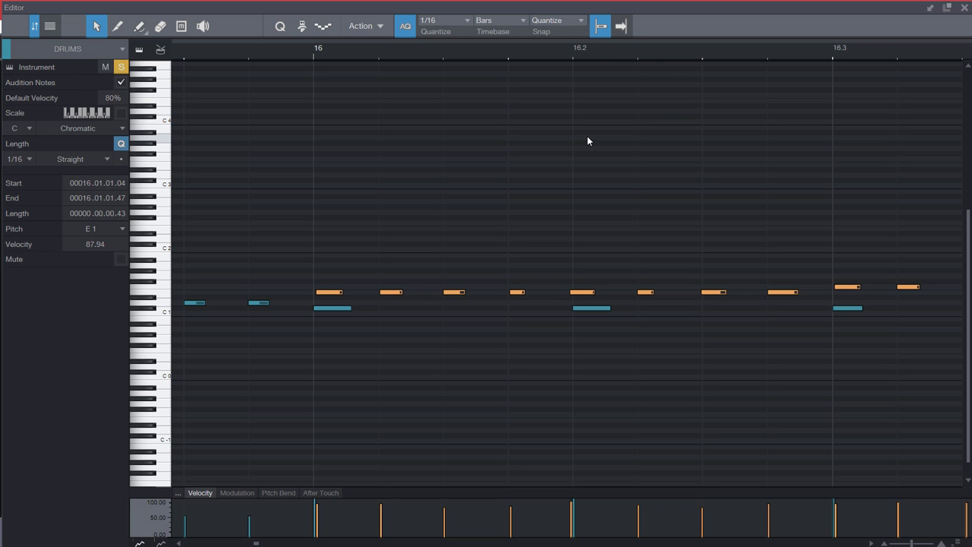
# Step: Quantize the humanized bar 16 fill notes to the 1/16 grid and play the fill into bar 17
pyautogui.scroll(-3, 412, 50)
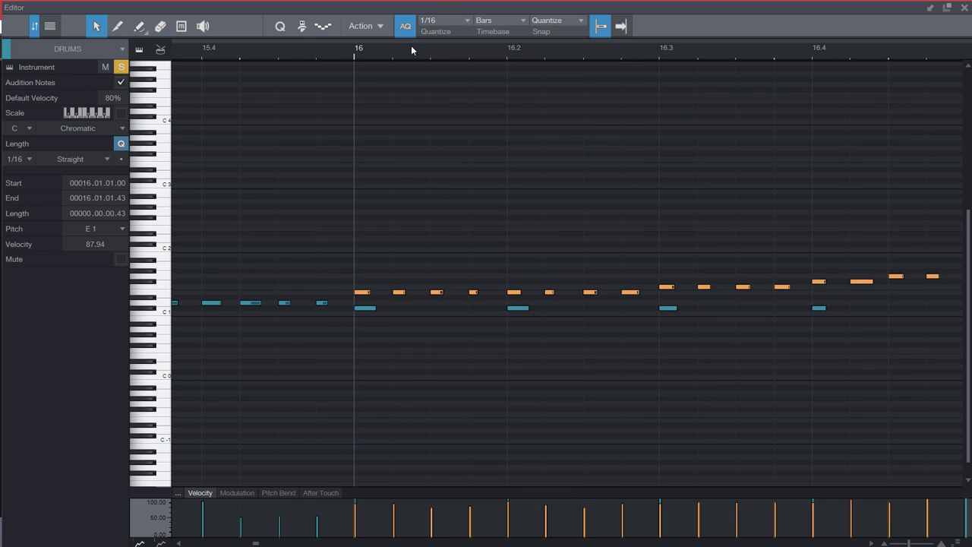
pyautogui.scroll(-2, 412, 50)
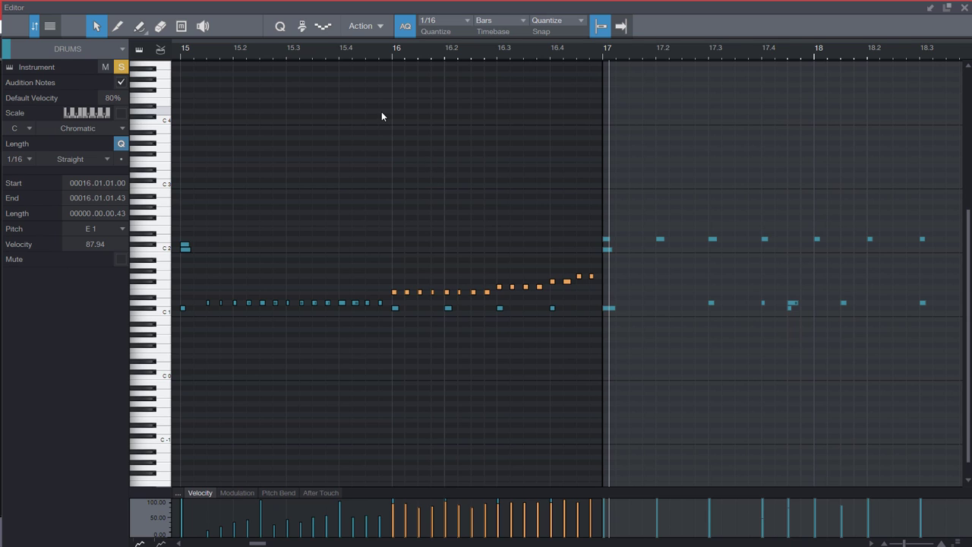
pyautogui.click(389, 51)
pyautogui.press('space')
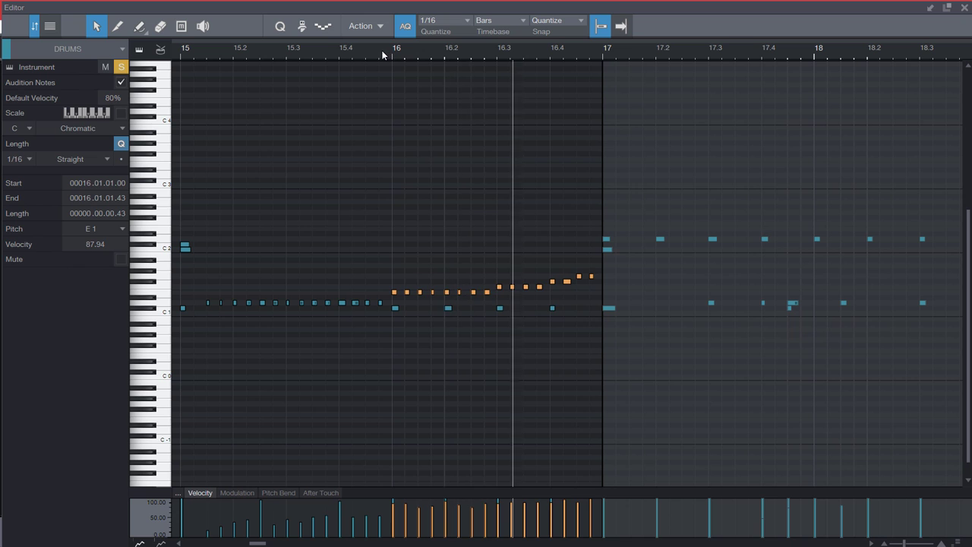
pyautogui.scroll(-3, 361, 52)
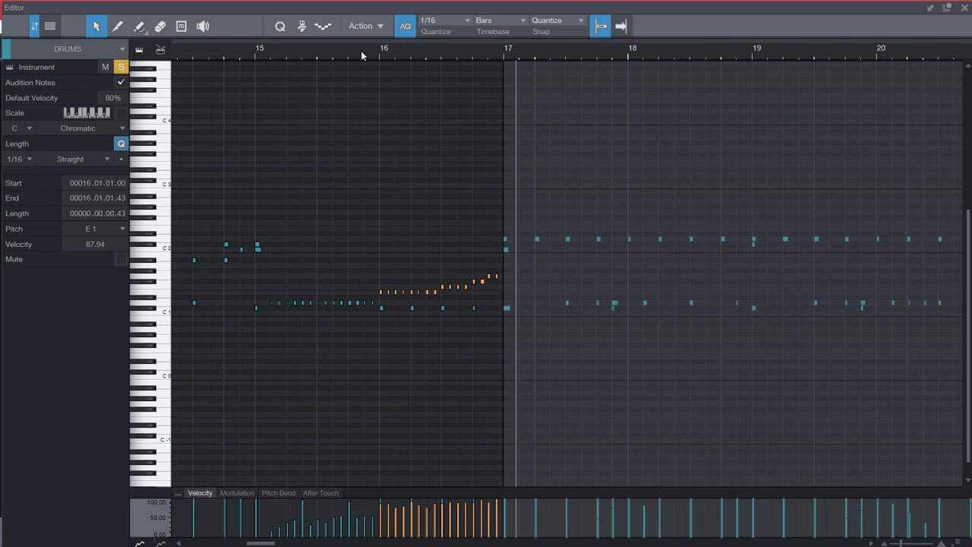
# Step: Unsolo the DRUMS track and play the fill with the full mix from late bar 15 into the arrangement, closing the note editor
pyautogui.click(360, 53)
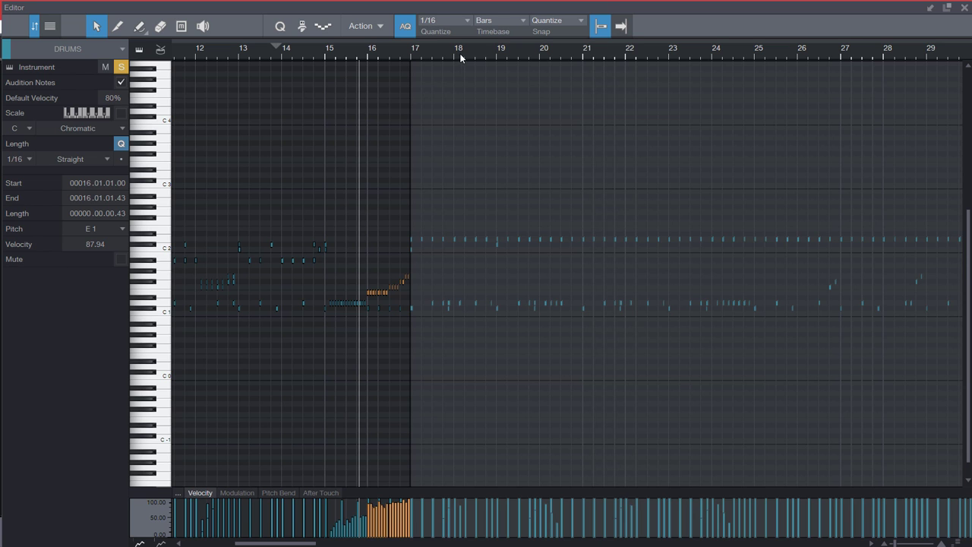
pyautogui.press('e')
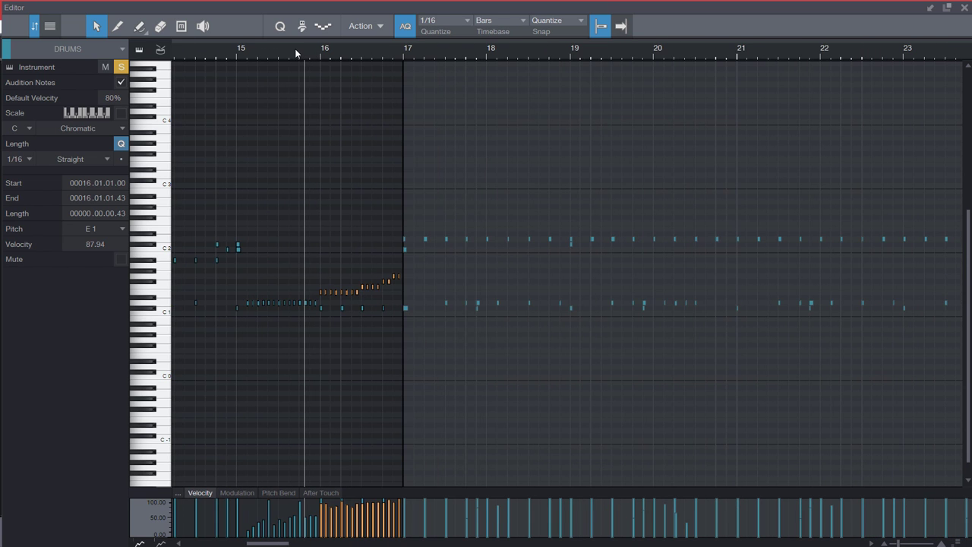
pyautogui.press('w')
pyautogui.press('w')
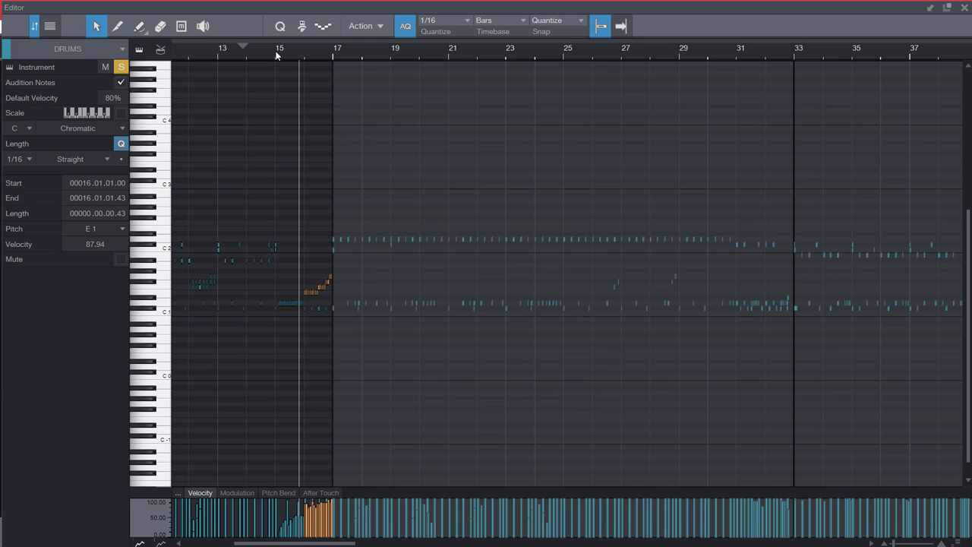
pyautogui.press('e')
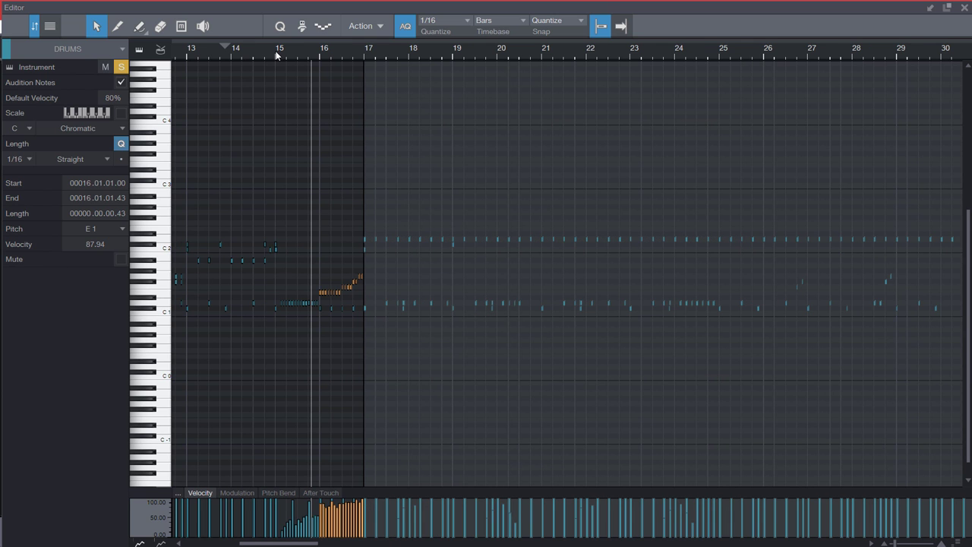
pyautogui.press('space')
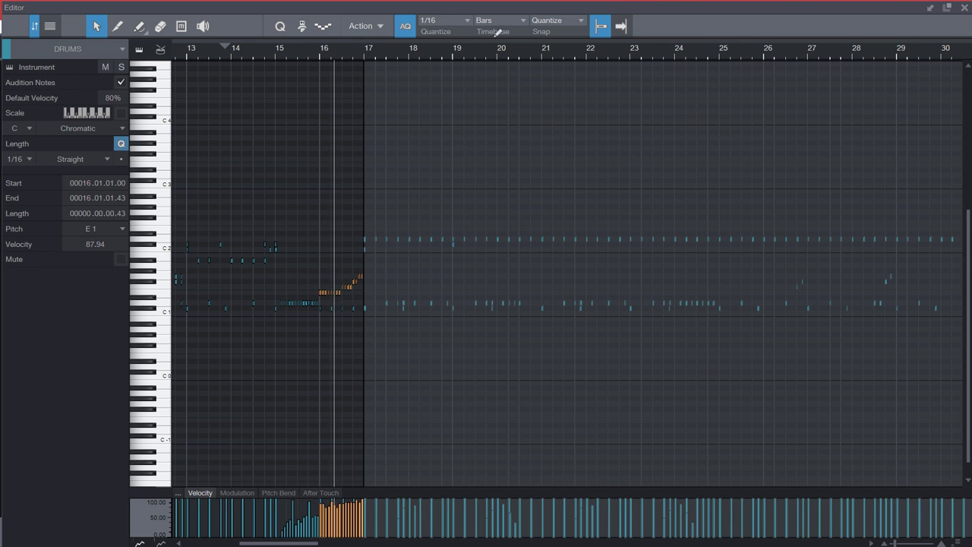
pyautogui.click(958, 9)
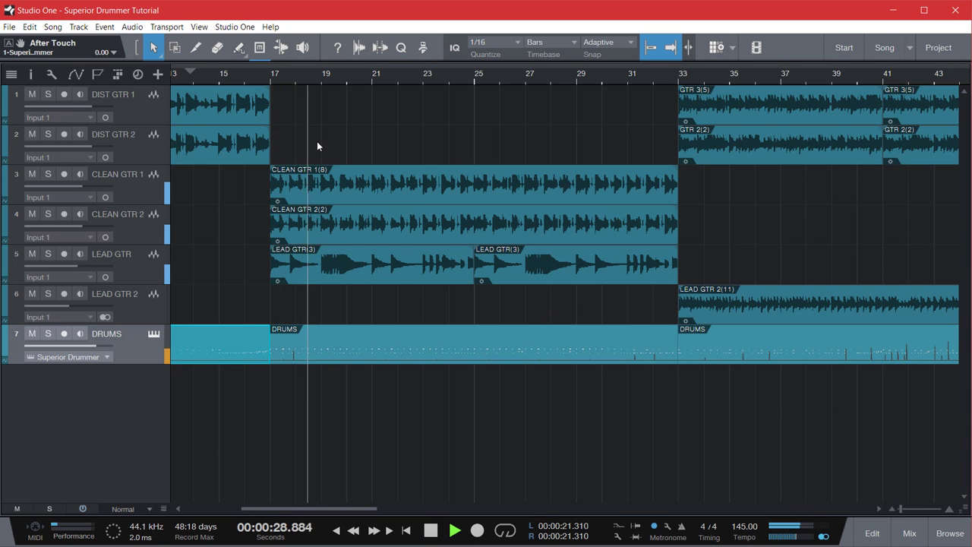
pyautogui.press('space')
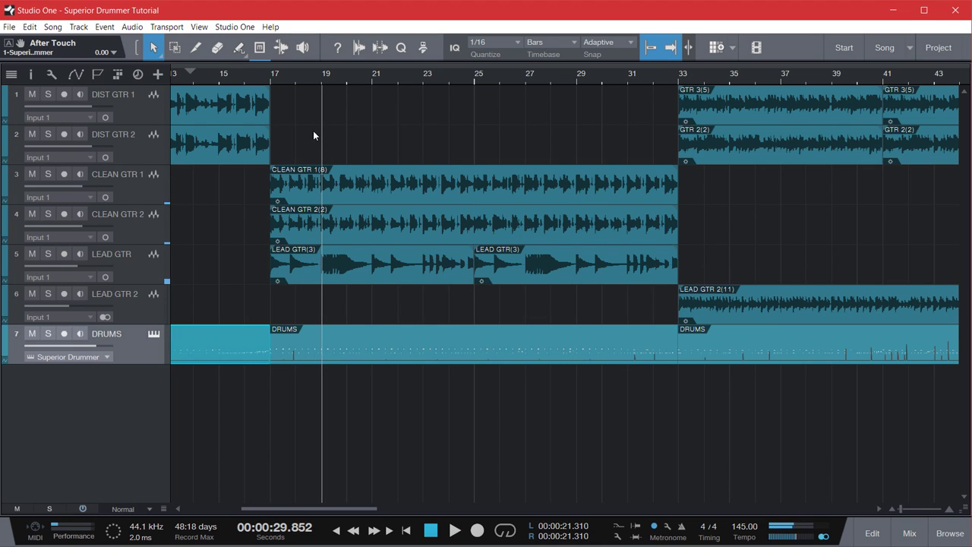
# Step: Open the DRUMS part spanning bars 17 to 33 for note editing and focus on its last hits at beat 32.4
pyautogui.click(655, 73)
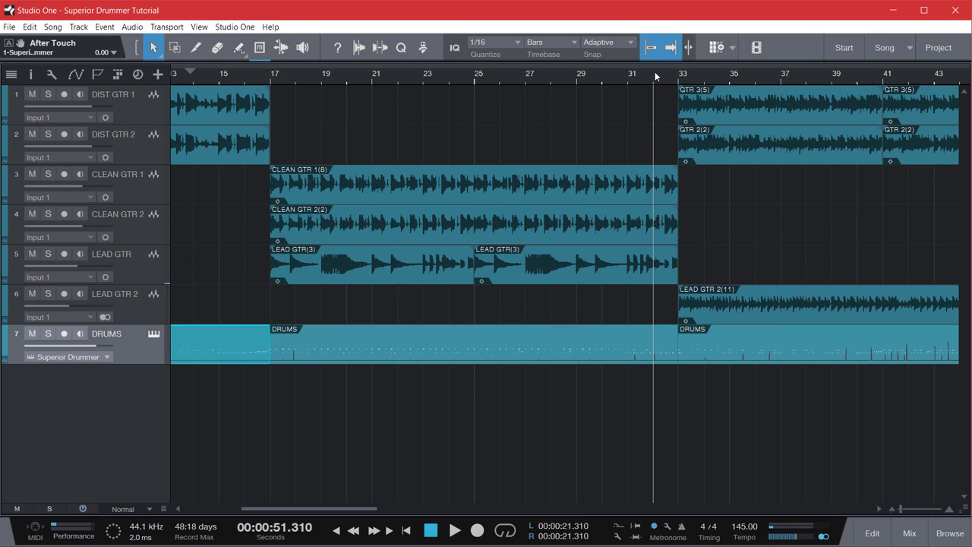
pyautogui.doubleClick(669, 345)
pyautogui.moveTo(925, 55); pyautogui.dragTo(856, 62)
pyautogui.click(728, 53)
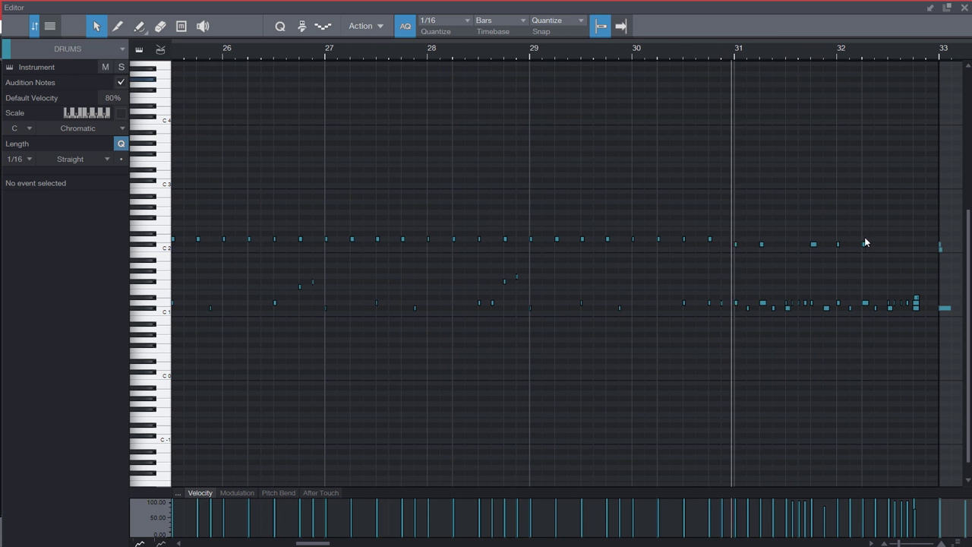
pyautogui.hscroll(2, 818, 544)
pyautogui.hscroll(1, 819, 544)
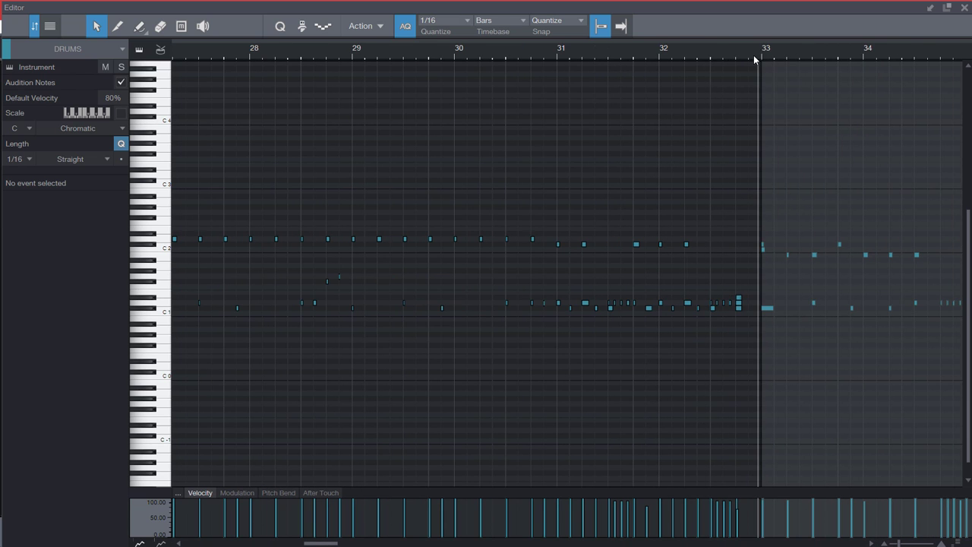
pyautogui.moveTo(754, 55); pyautogui.dragTo(634, 61)
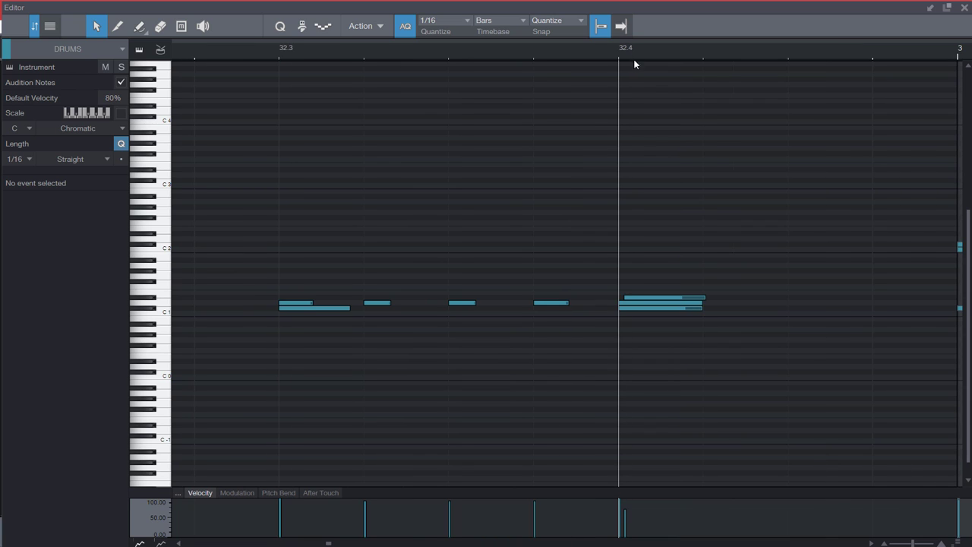
# Step: Select the D#1 and D1 notes at beat 32.4 in turn to compare their start times and velocities
pyautogui.click(648, 297)
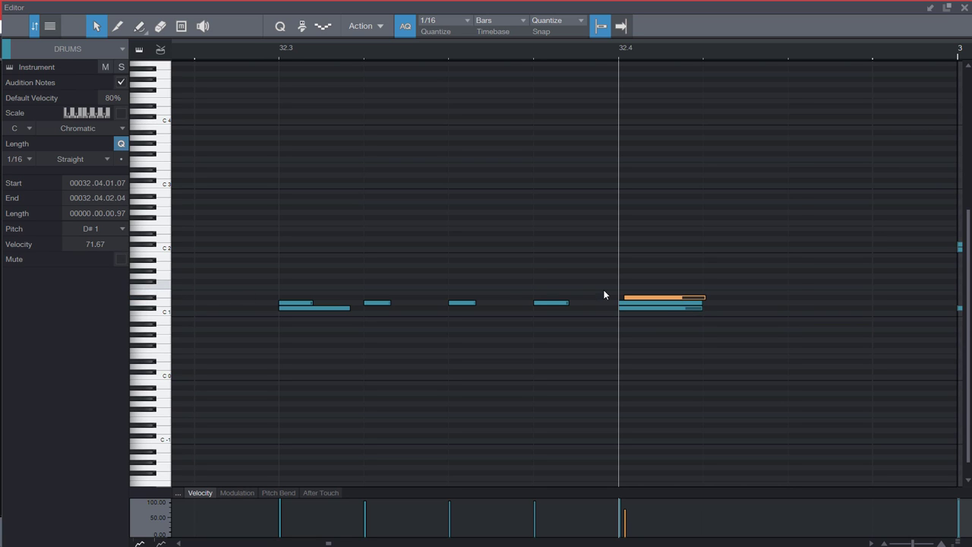
pyautogui.click(638, 306)
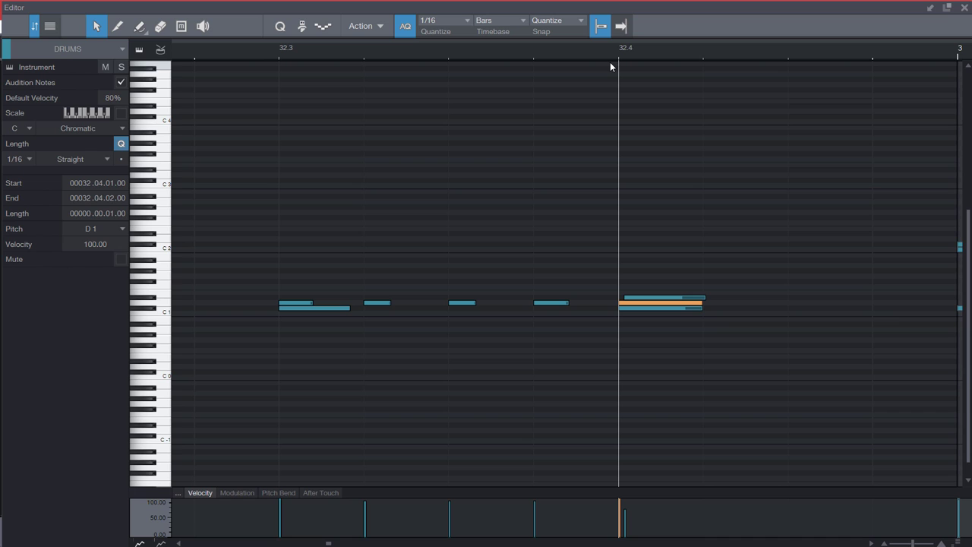
pyautogui.scroll(3, 639, 51)
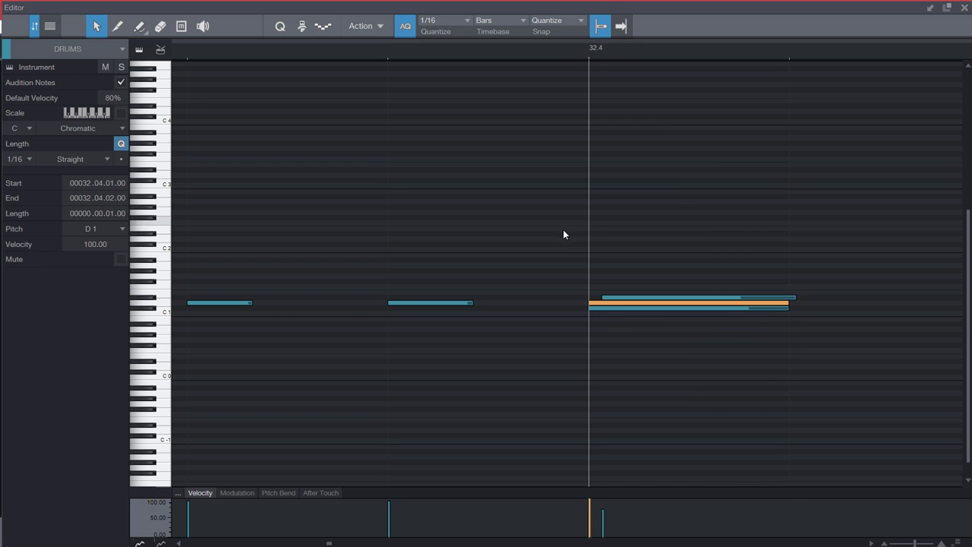
pyautogui.click(617, 298)
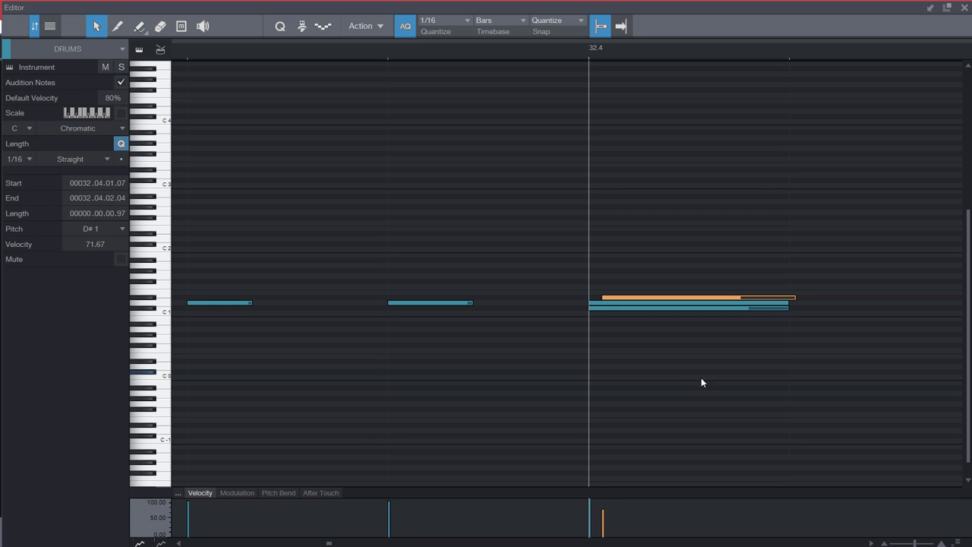
# Step: Play the DRUMS part from the middle of bar 32 across the section transition into bar 33
pyautogui.scroll(-3, 617, 61)
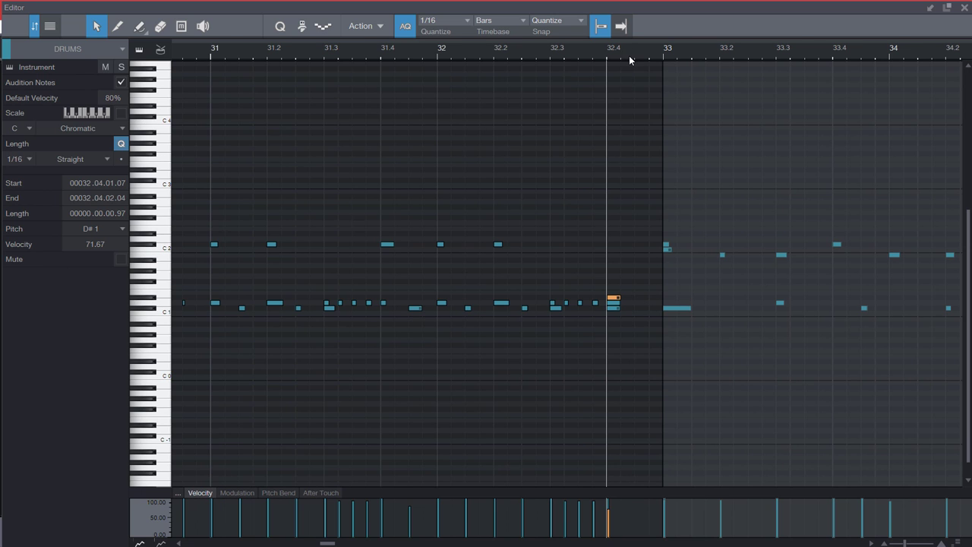
pyautogui.scroll(-2, 629, 56)
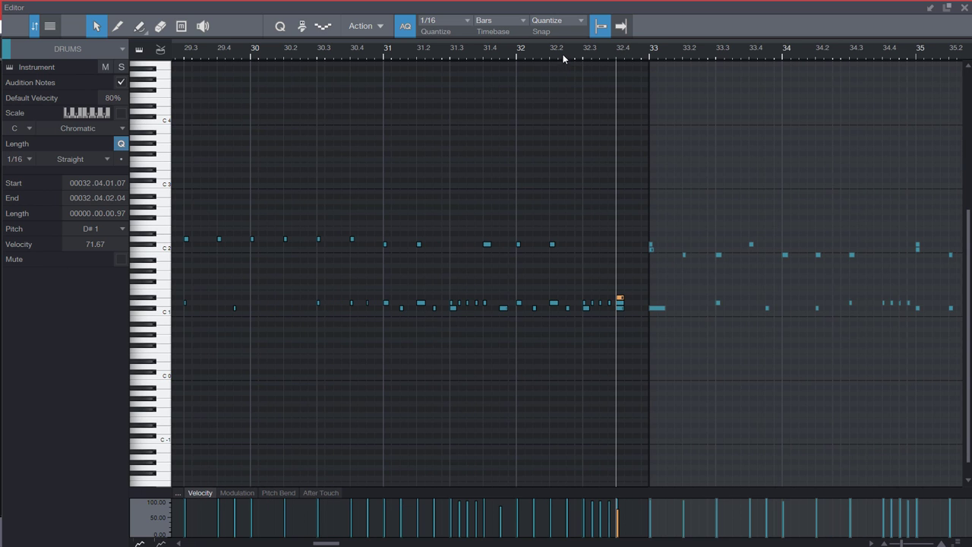
pyautogui.click(563, 54)
pyautogui.press('space')
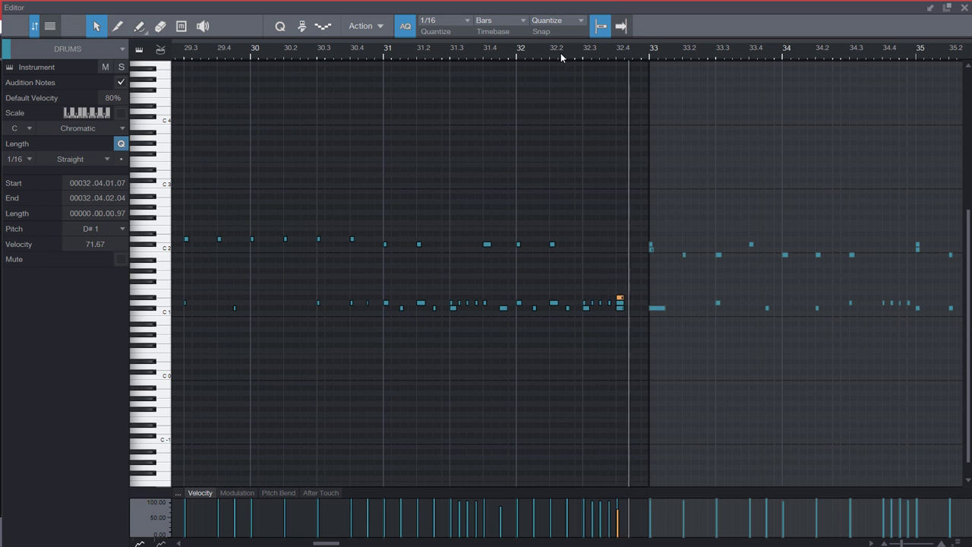
# Step: Switch to the DRUMS part spanning bars 33 to 49 and audition its bar 46 fill into bar 47
pyautogui.scroll(-3, 563, 57)
pyautogui.scroll(-4, 560, 53)
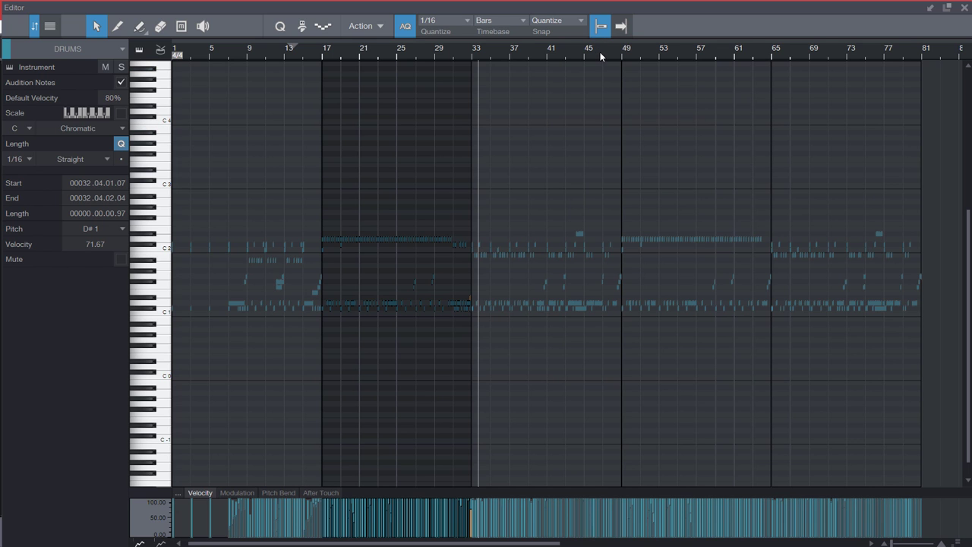
pyautogui.scroll(4, 601, 57)
pyautogui.click(574, 118)
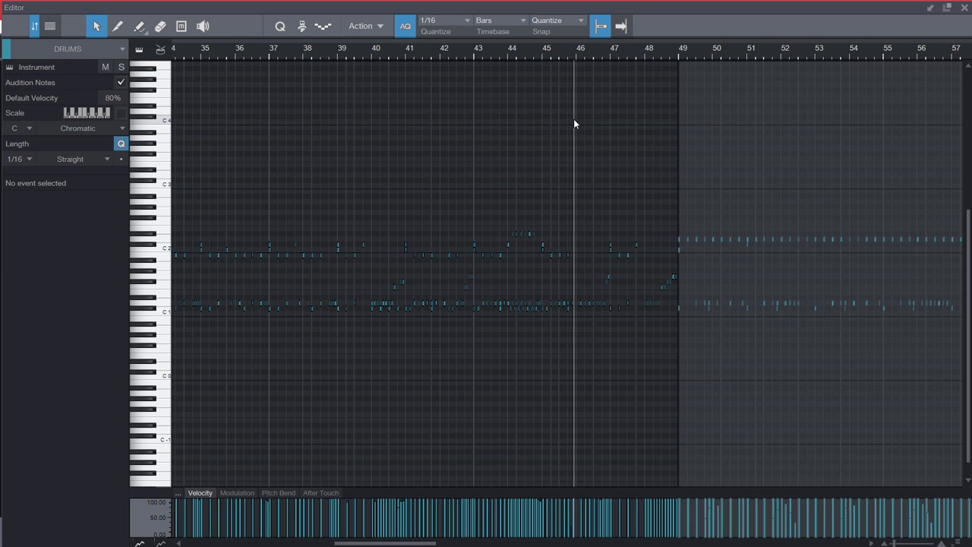
pyautogui.scroll(3, 568, 53)
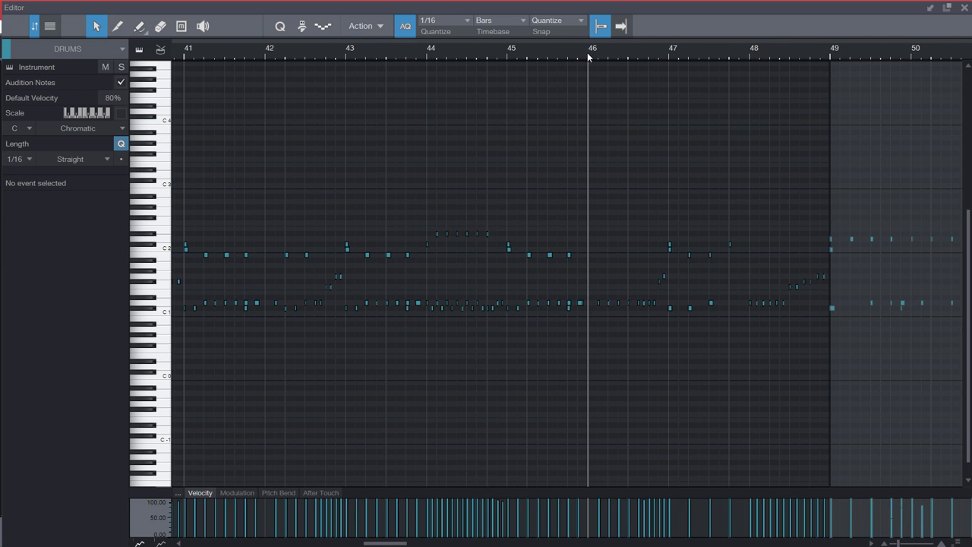
pyautogui.click(548, 62)
pyautogui.scroll(3, 585, 55)
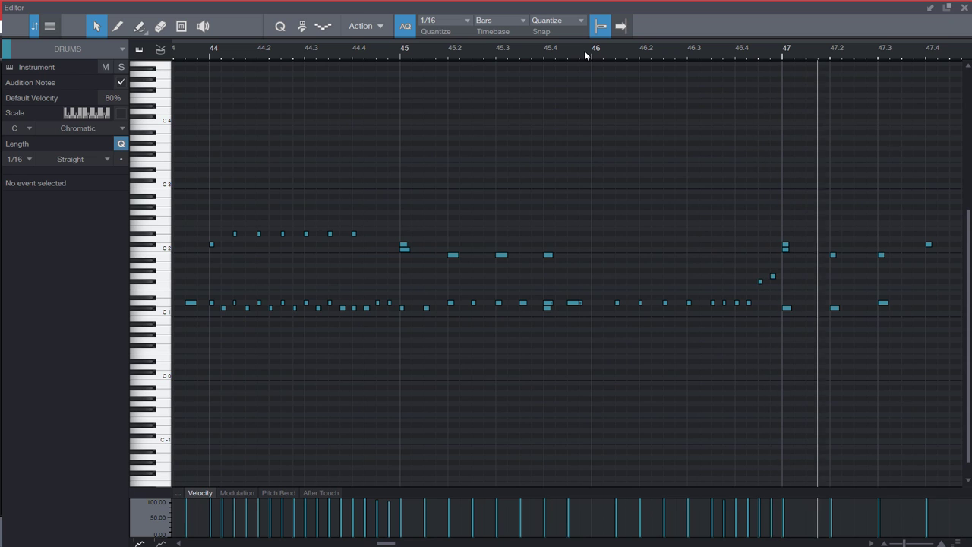
pyautogui.scroll(-2, 656, 57)
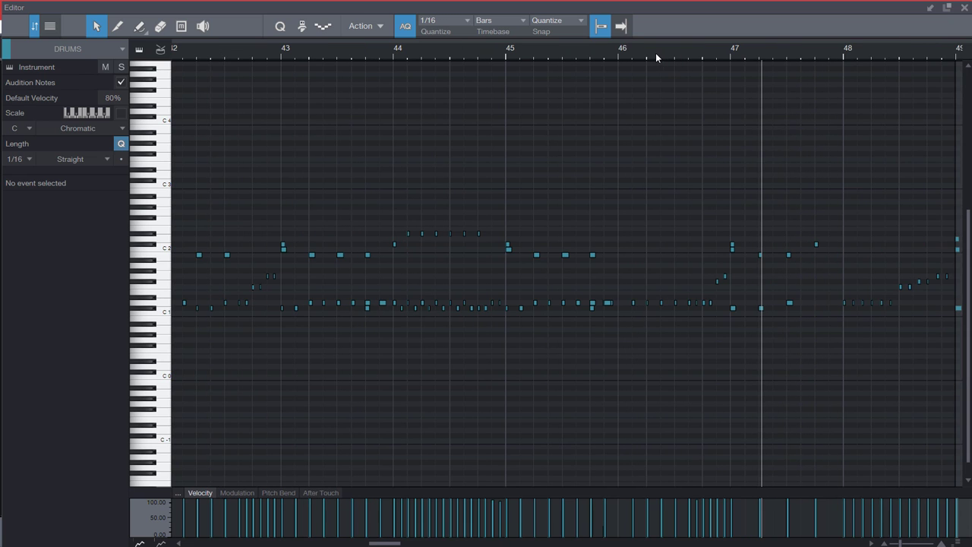
# Step: Raise the velocity of the long D1 note at the end of bar 45 to 96.67 and replay into bar 46
pyautogui.click(571, 52)
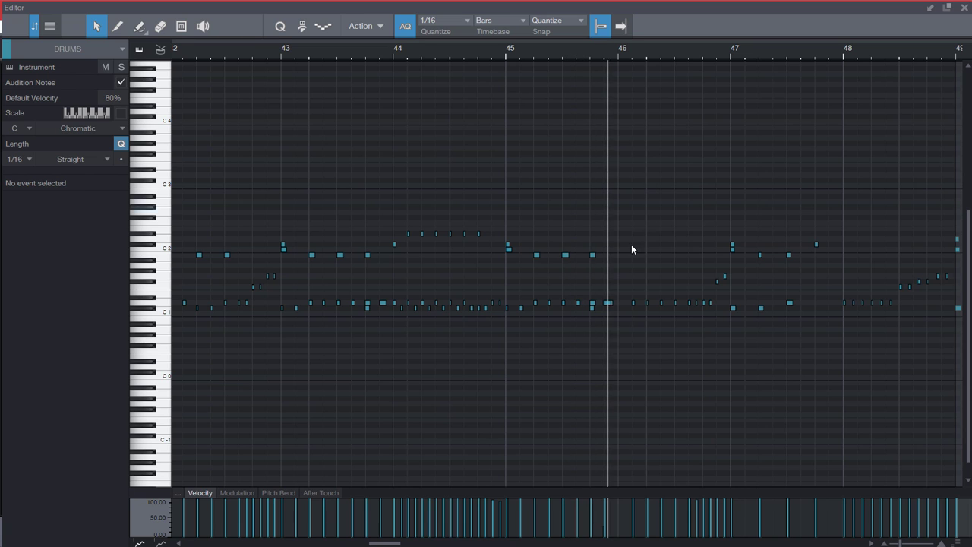
pyautogui.click(609, 304)
pyautogui.press('Right')
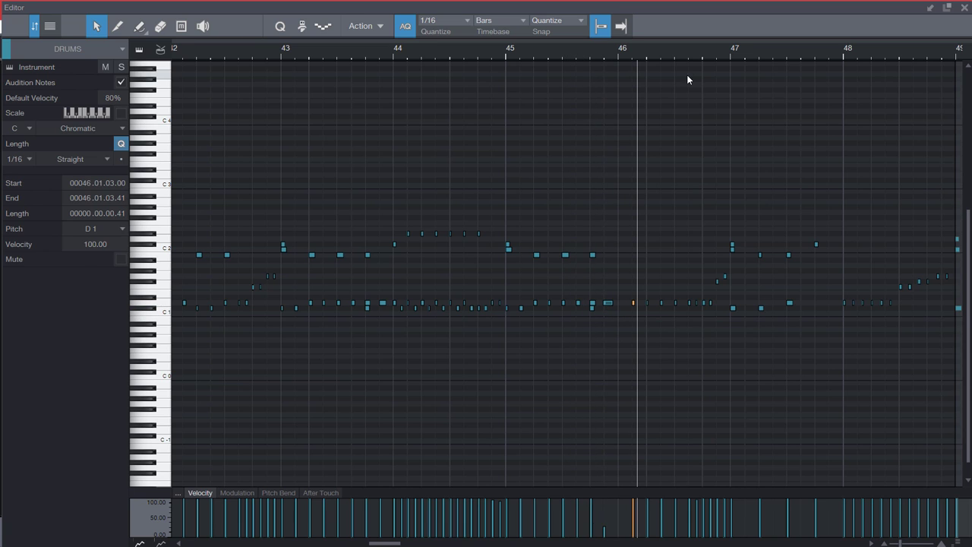
pyautogui.click(609, 304)
pyautogui.moveTo(606, 535); pyautogui.dragTo(606, 510)
pyautogui.moveTo(606, 511); pyautogui.dragTo(606, 509)
pyautogui.click(619, 48)
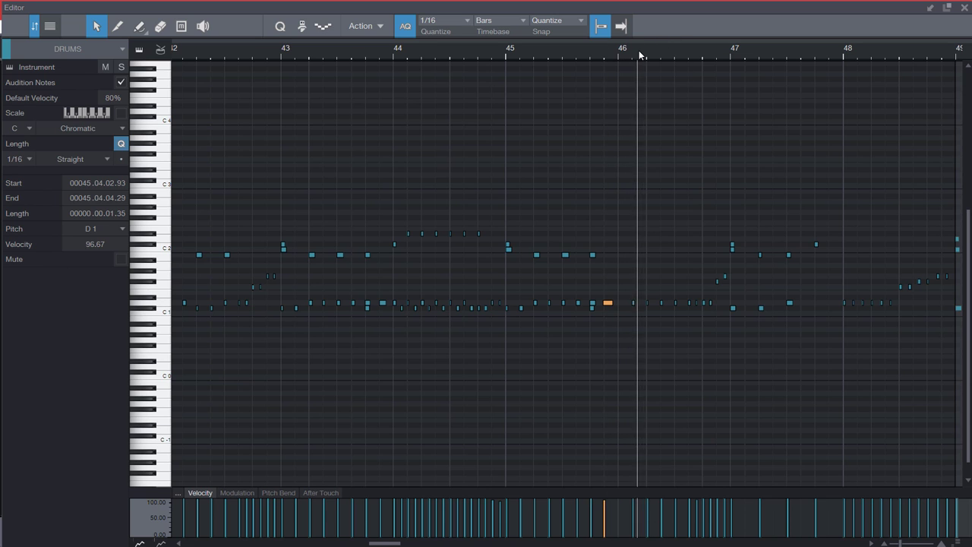
# Step: Select all the fill notes in bar 46 and humanize them
pyautogui.scroll(2, 644, 49)
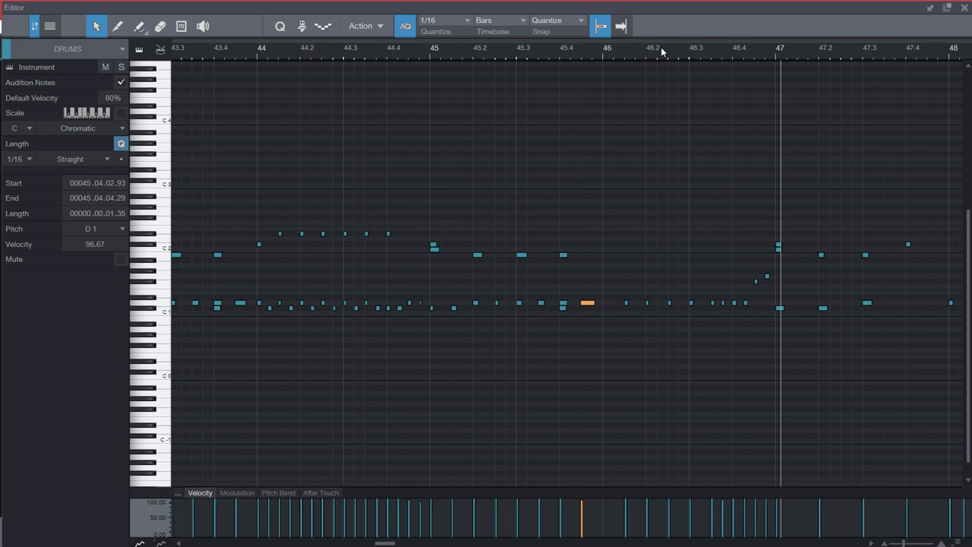
pyautogui.moveTo(613, 242); pyautogui.dragTo(774, 341)
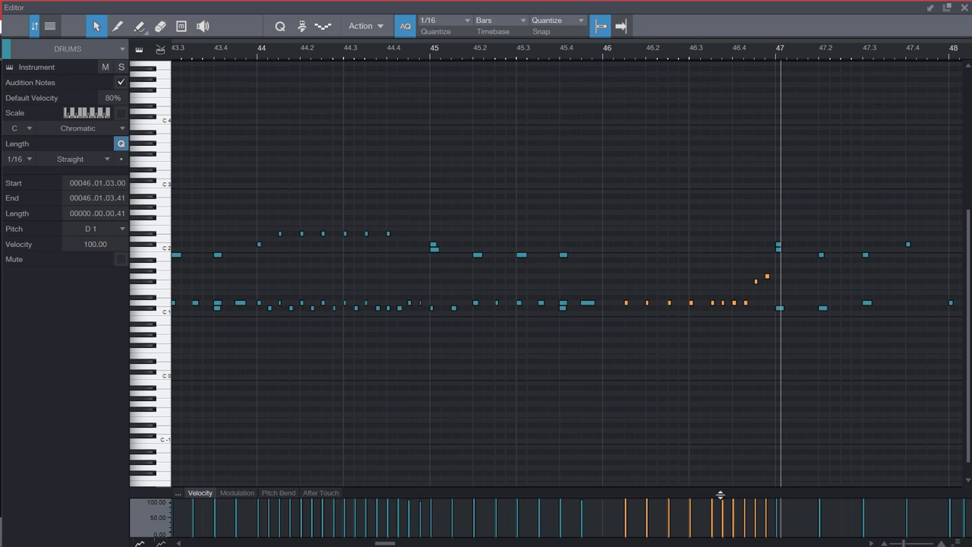
pyautogui.moveTo(747, 37); pyautogui.dragTo(743, 304)
pyautogui.rightClick(743, 304)
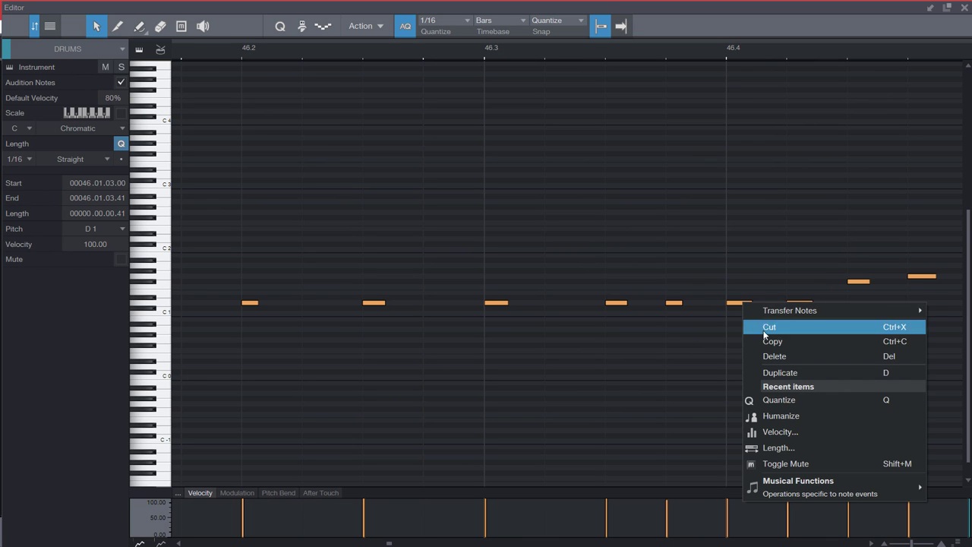
pyautogui.click(778, 412)
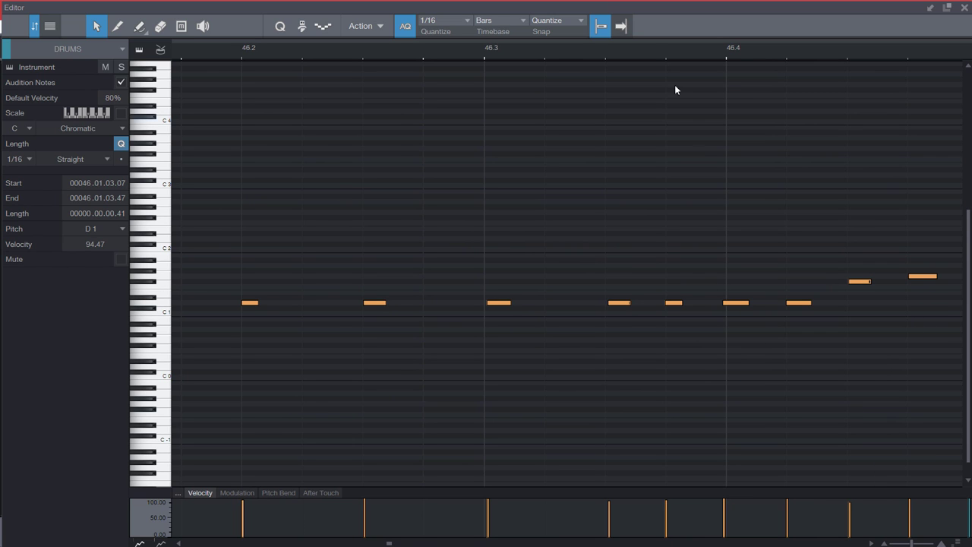
# Step: Examine the timing offsets and individual velocities of the humanized bar 46 fill notes
pyautogui.moveTo(649, 36); pyautogui.dragTo(644, 55)
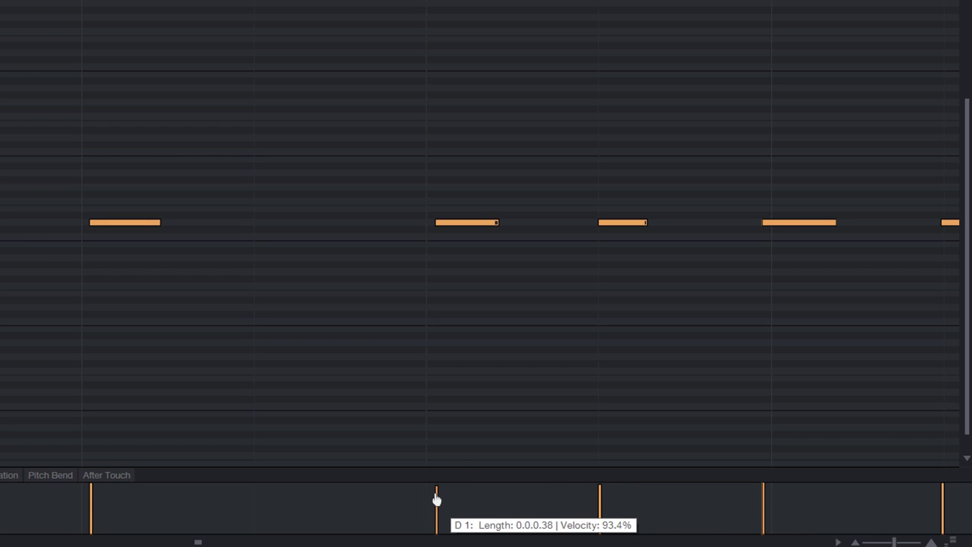
pyautogui.moveTo(91, 495)
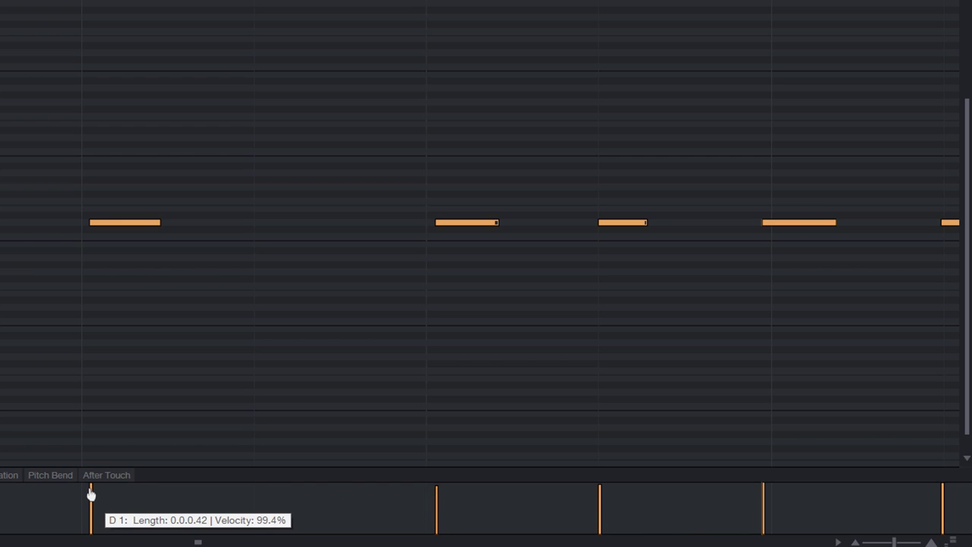
pyautogui.scroll(-6, 469, 56)
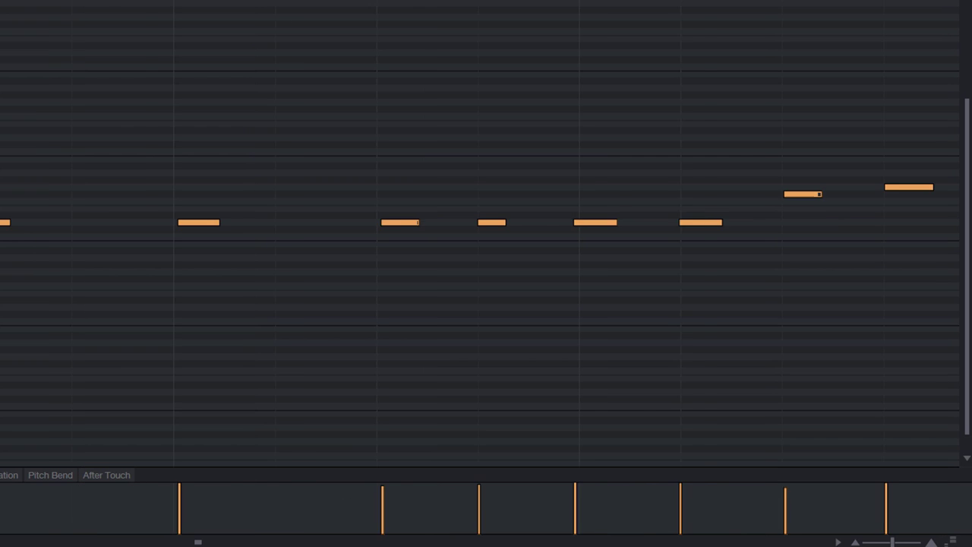
pyautogui.scroll(-5, 469, 58)
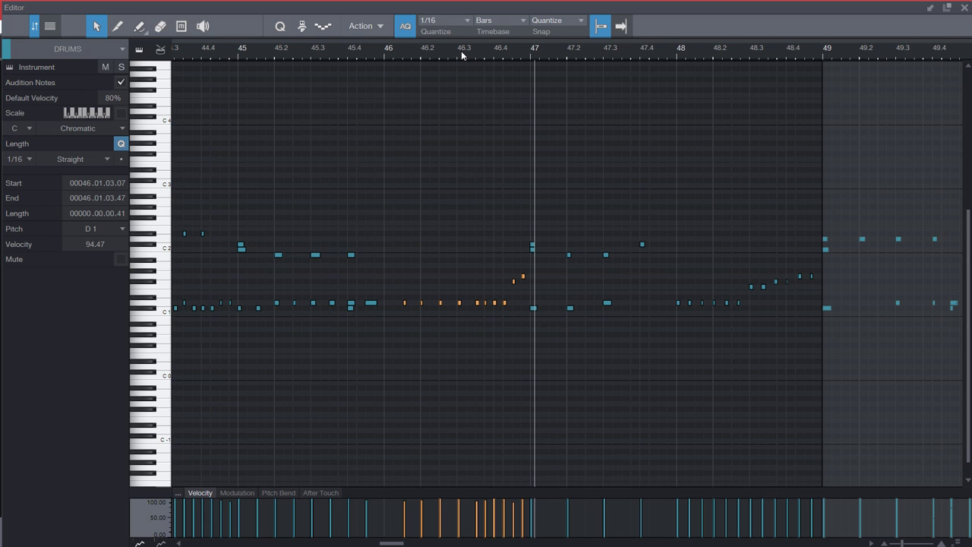
# Step: Play the humanized fill from the start of bar 46 into bar 47
pyautogui.click(383, 50)
pyautogui.press('space')
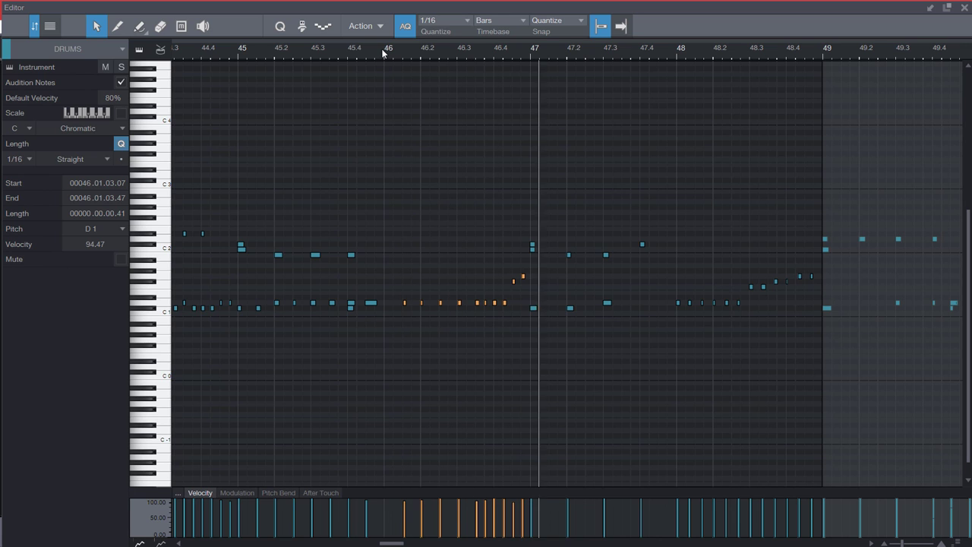
pyautogui.click(362, 51)
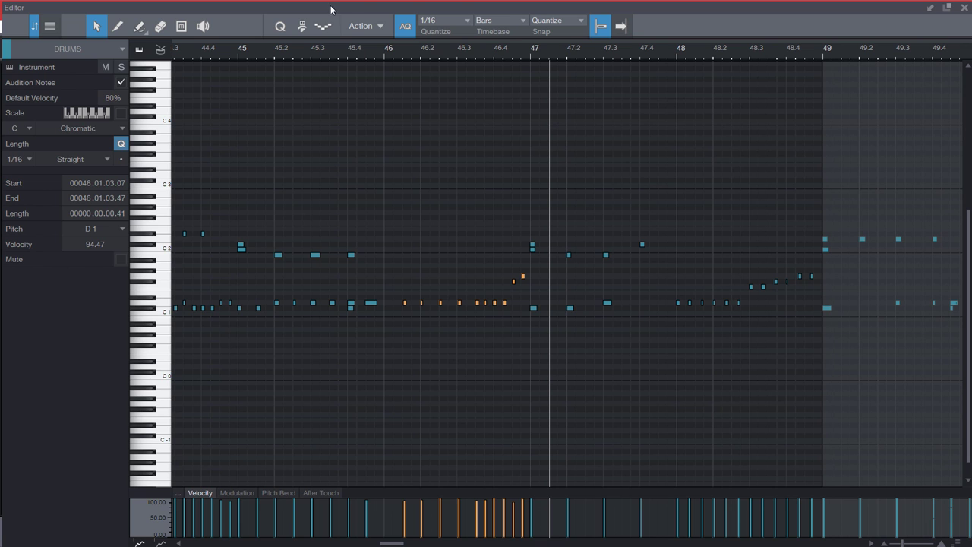
# Step: Close the note editor to return to the song arrangement
pyautogui.hotkey('shift', 'z')
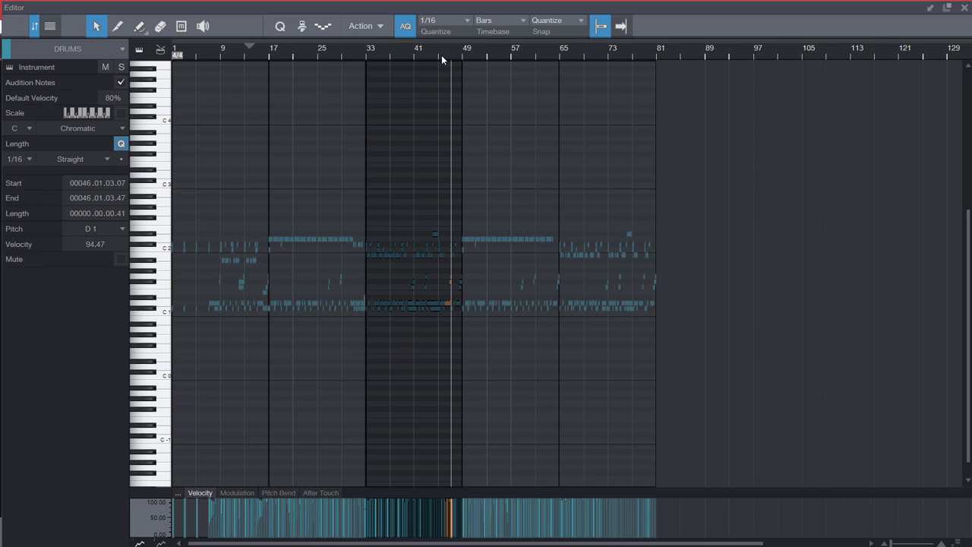
pyautogui.scroll(5, 444, 51)
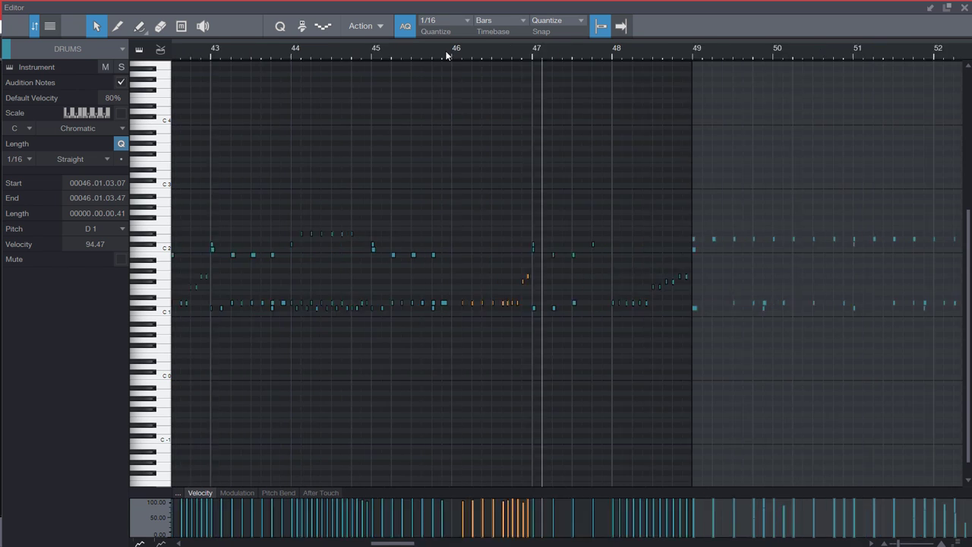
pyautogui.scroll(3, 448, 51)
pyautogui.scroll(-8, 593, 50)
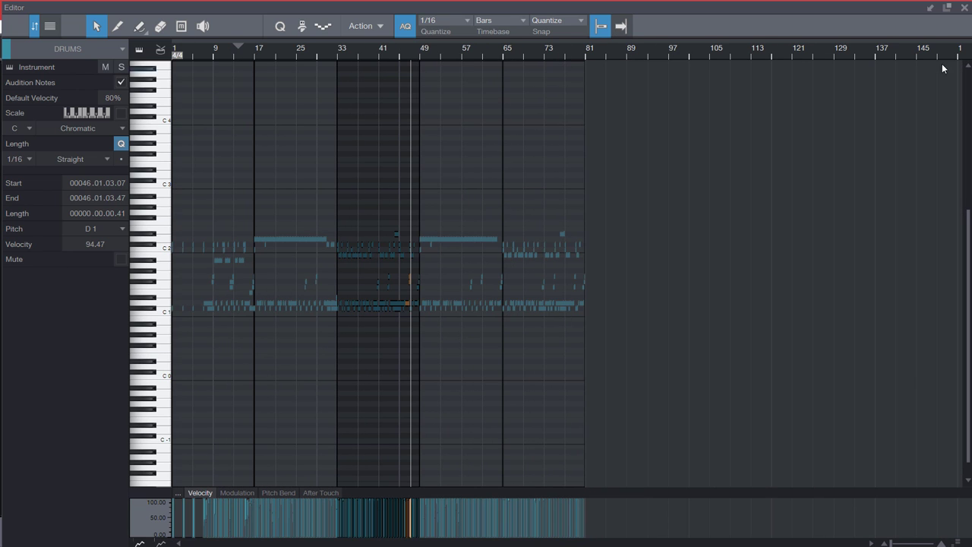
pyautogui.click(963, 7)
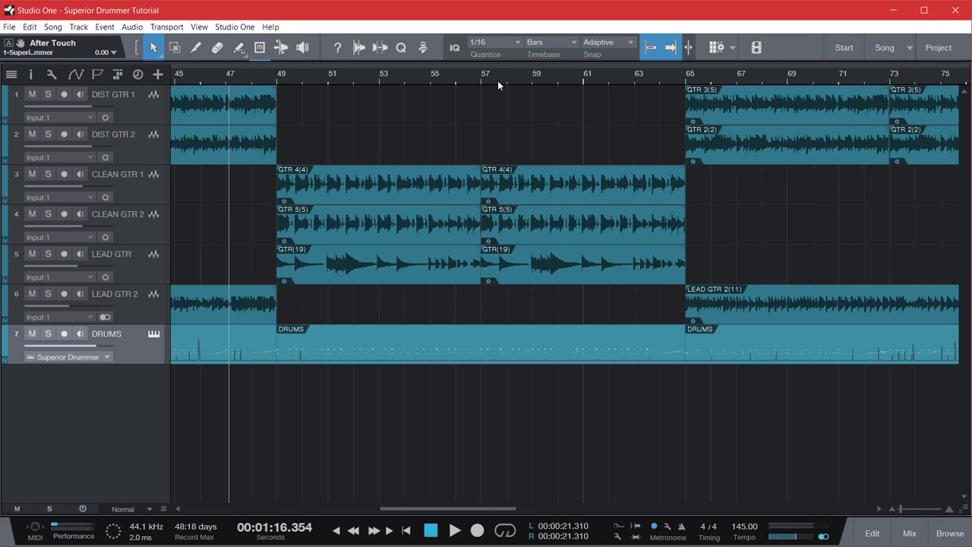
# Step: Select the first DRUMS part and play the arrangement from bar 17
pyautogui.scroll(-5, 497, 76)
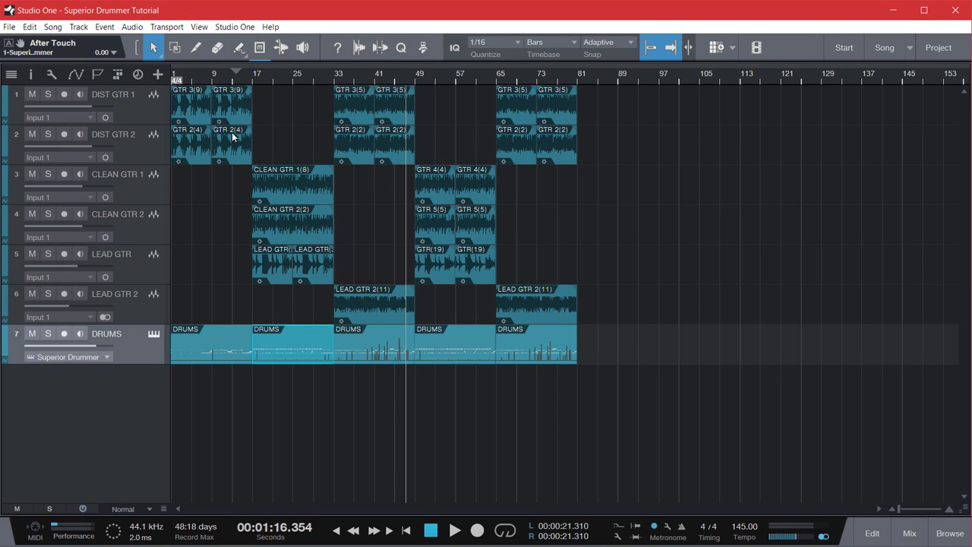
pyautogui.click(192, 74)
pyautogui.scroll(3, 191, 74)
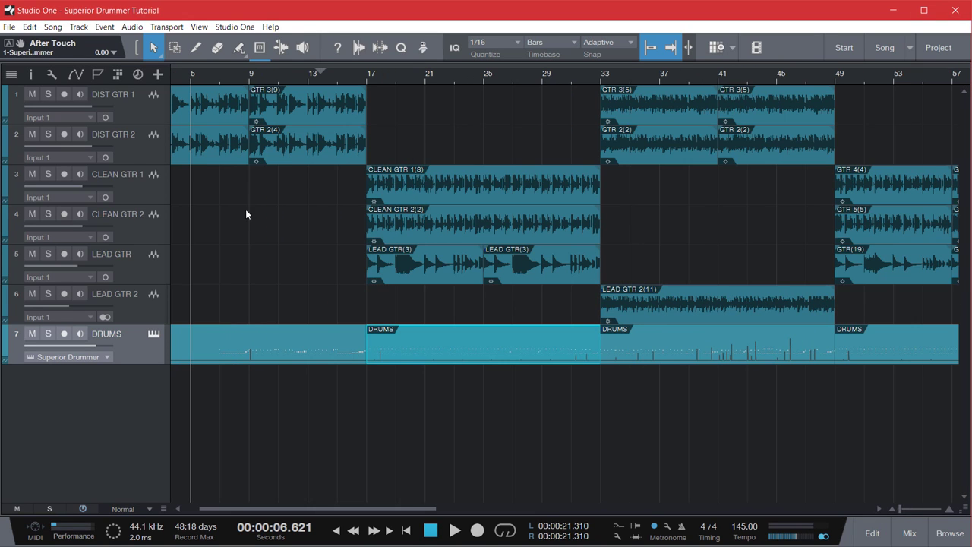
pyautogui.click(276, 351)
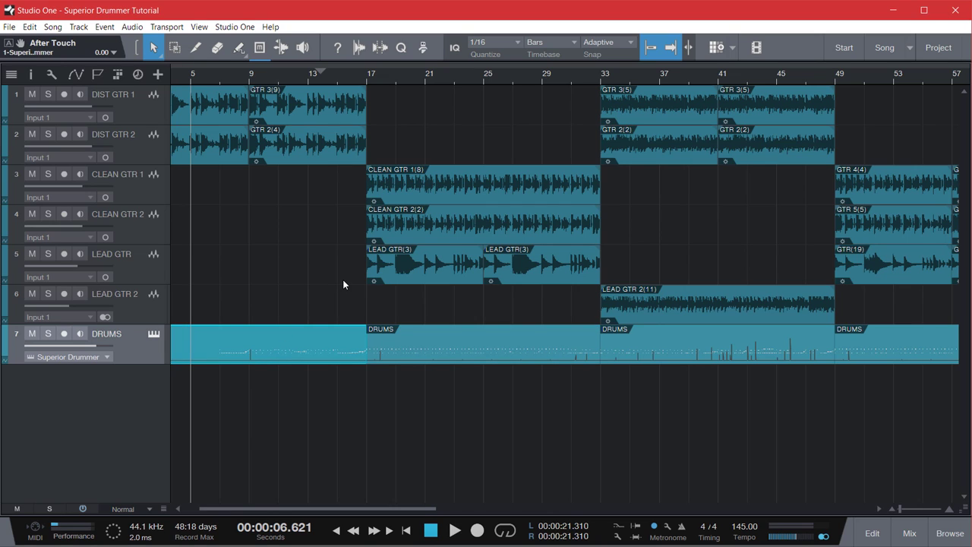
pyautogui.click(366, 77)
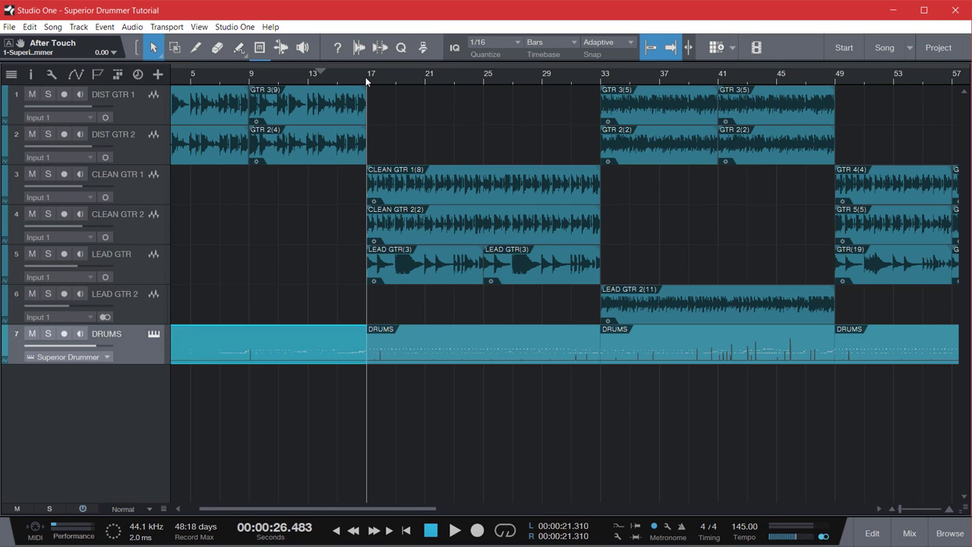
pyautogui.press('space')
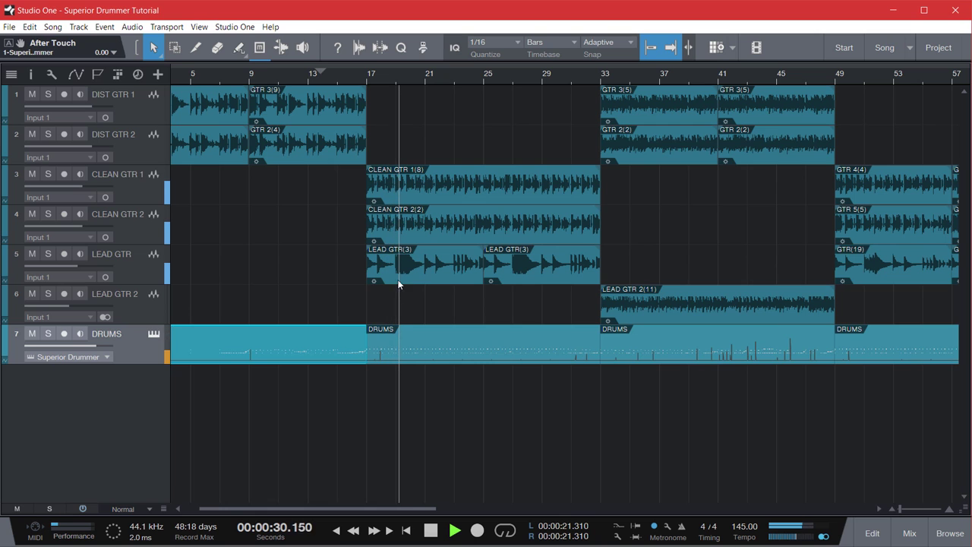
# Step: Open the DRUMS part spanning bars 17 to 33 for note editing and select its continuous row of D2 notes
pyautogui.doubleClick(403, 337)
pyautogui.moveTo(522, 189); pyautogui.dragTo(251, 237)
pyautogui.moveTo(531, 211); pyautogui.dragTo(190, 238)
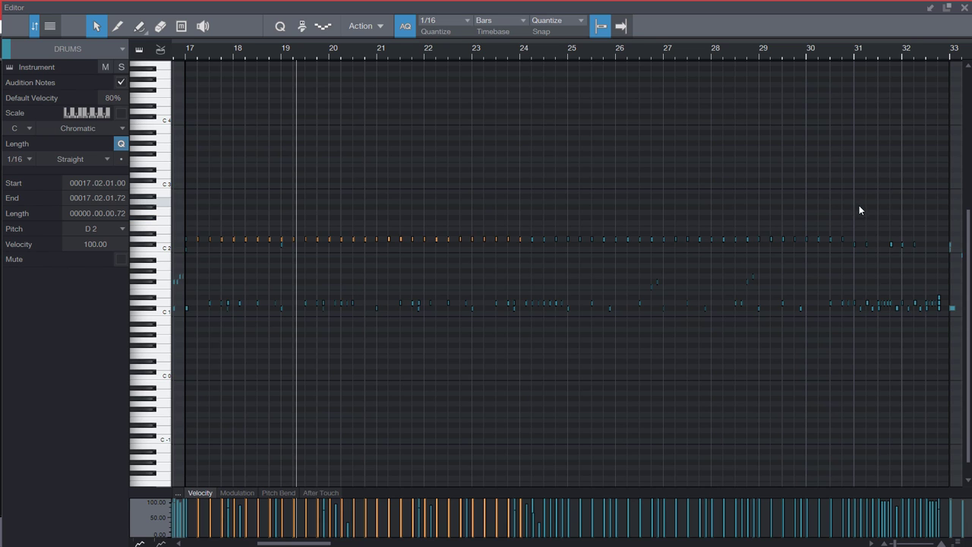
pyautogui.moveTo(844, 201); pyautogui.dragTo(189, 236)
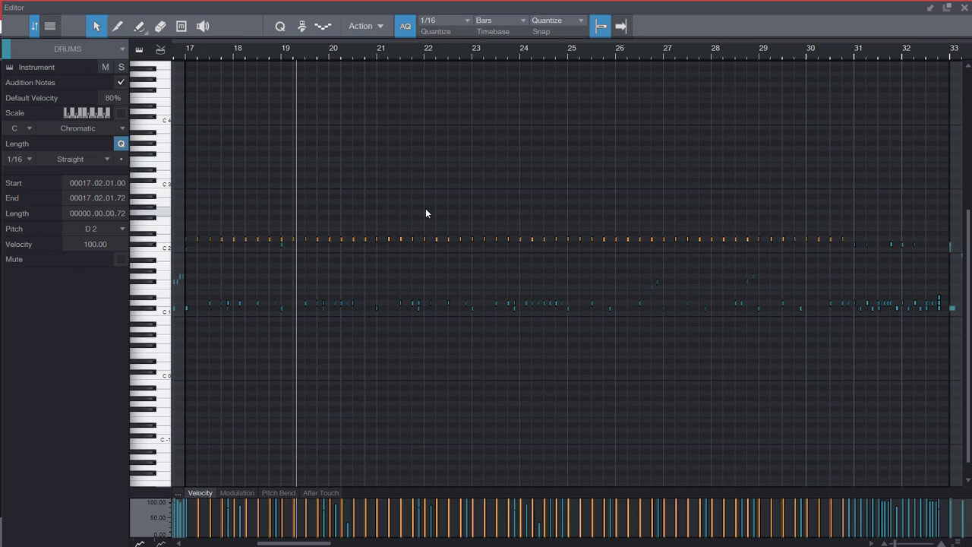
pyautogui.click(888, 208)
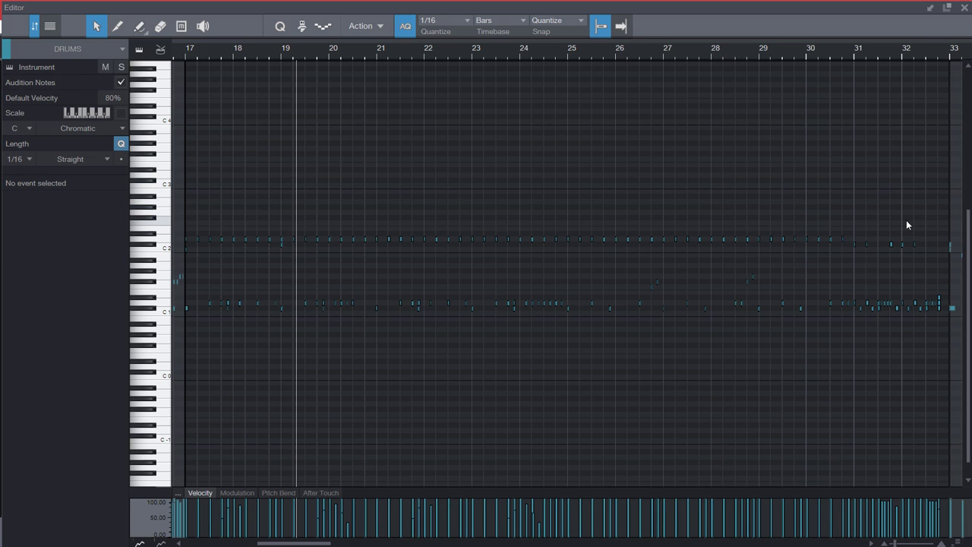
pyautogui.moveTo(908, 220); pyautogui.dragTo(172, 241)
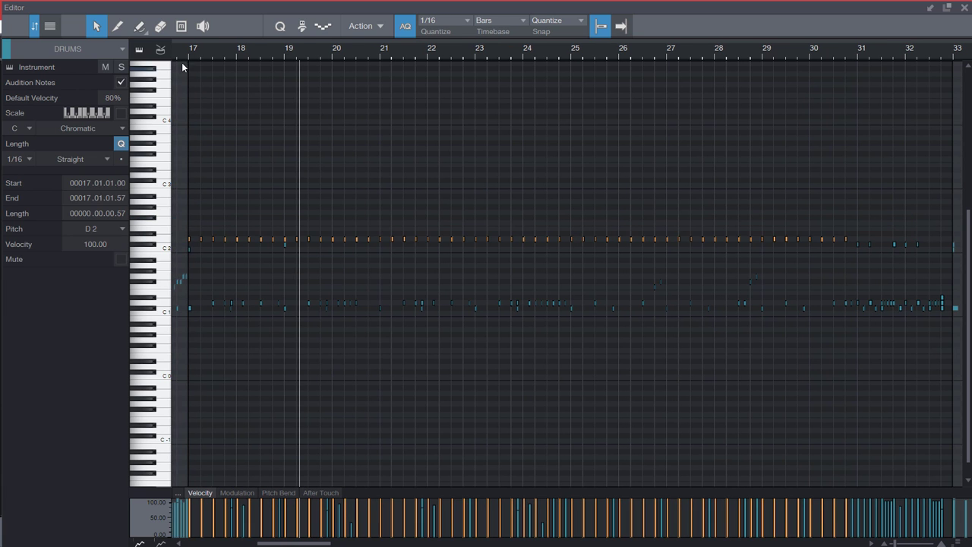
# Step: Reselect all the D2 notes from bar 17 through bar 30 and humanize them
pyautogui.scroll(2, 179, 51)
pyautogui.scroll(-3, 179, 51)
pyautogui.scroll(-2, 179, 51)
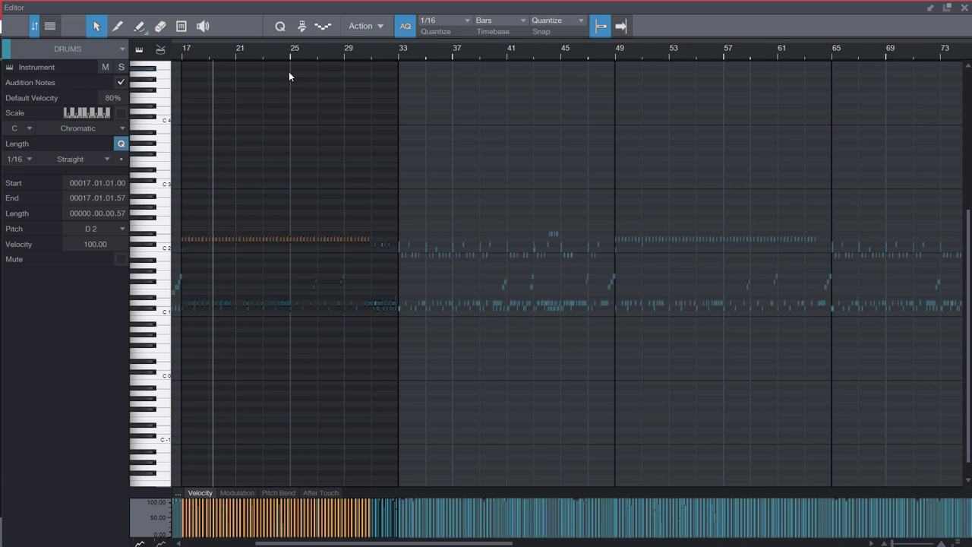
pyautogui.moveTo(295, 540); pyautogui.dragTo(260, 540)
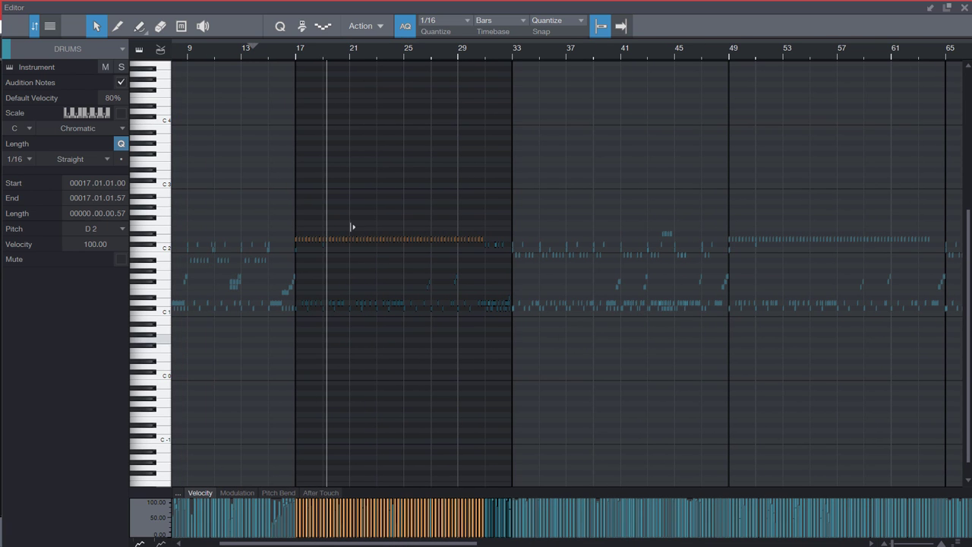
pyautogui.scroll(4, 295, 48)
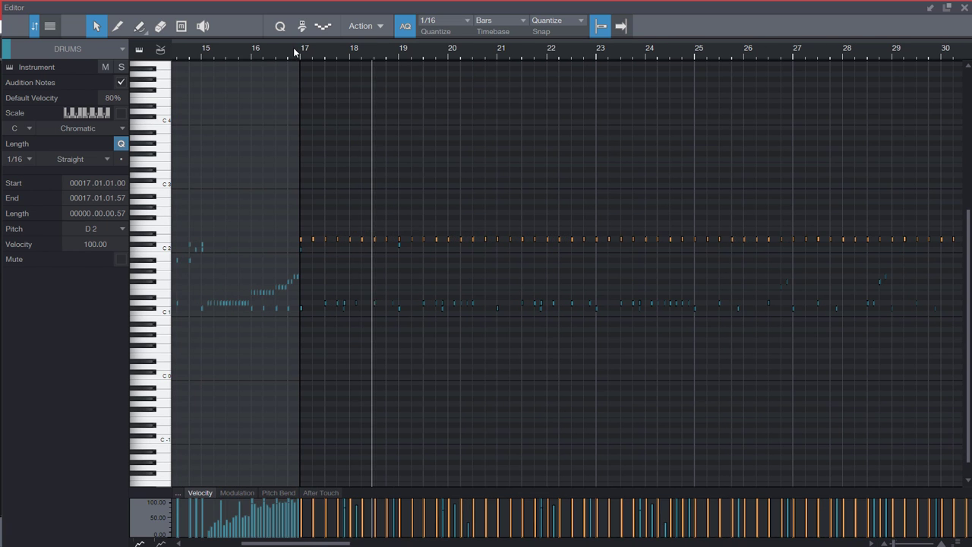
pyautogui.click(473, 107)
pyautogui.scroll(-2, 788, 49)
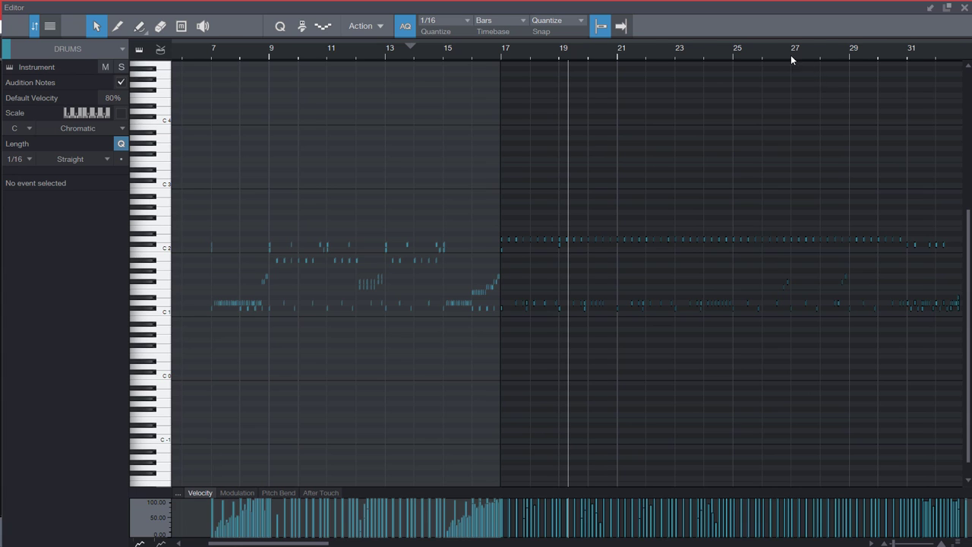
pyautogui.scroll(-2, 791, 55)
pyautogui.moveTo(694, 227); pyautogui.dragTo(430, 239)
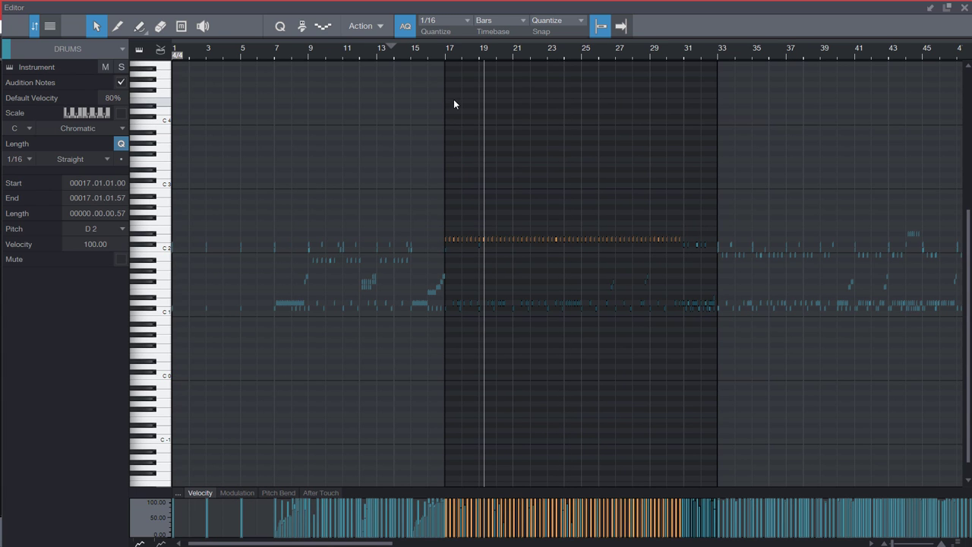
pyautogui.scroll(4, 452, 55)
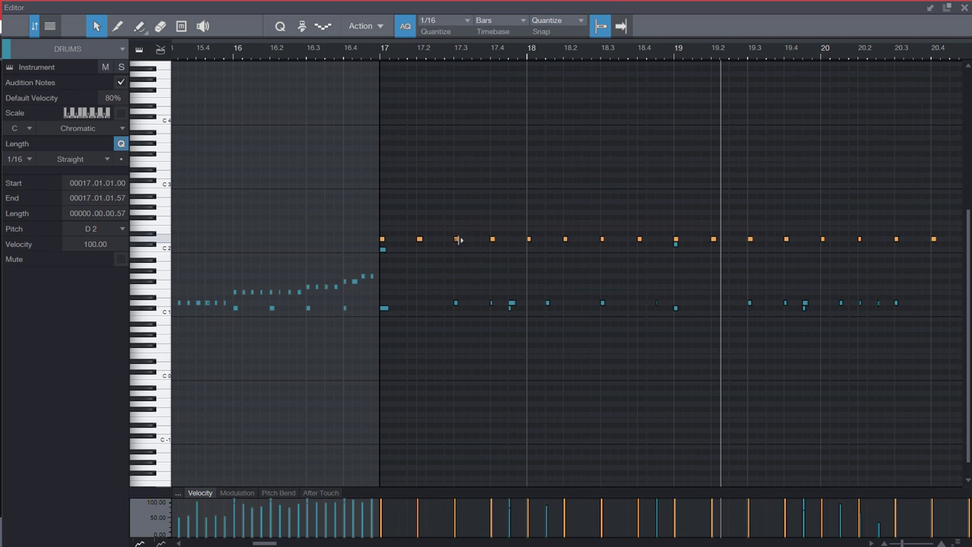
pyautogui.rightClick(457, 240)
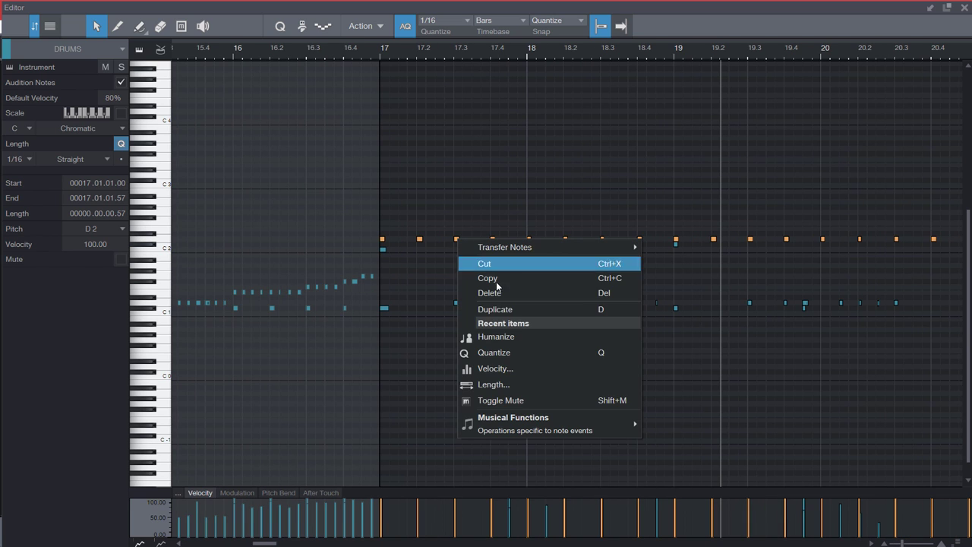
pyautogui.click(501, 337)
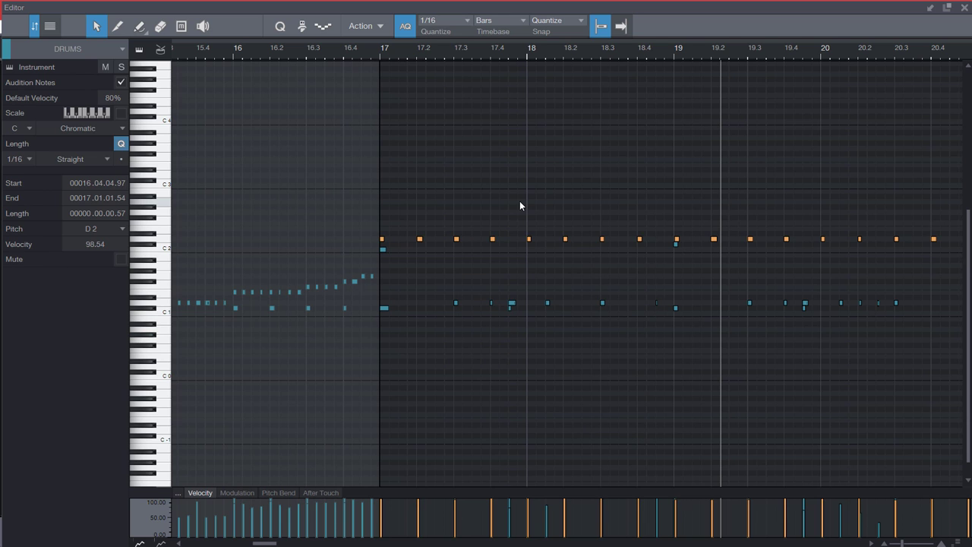
pyautogui.scroll(10, 523, 54)
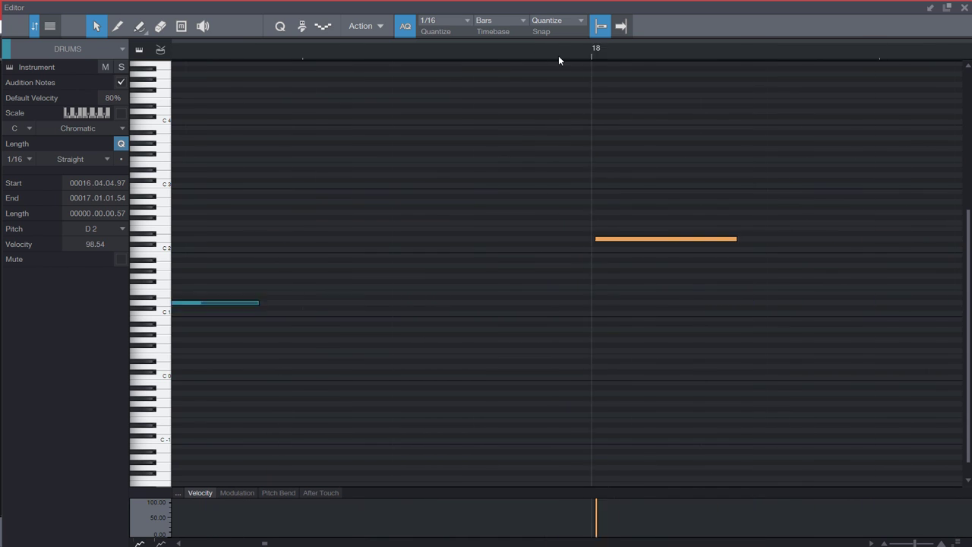
# Step: Examine the velocities of the humanized D2 notes, both across bars 17 to 30 and close up around bar 19
pyautogui.scroll(3, 616, 53)
pyautogui.scroll(-10, 616, 53)
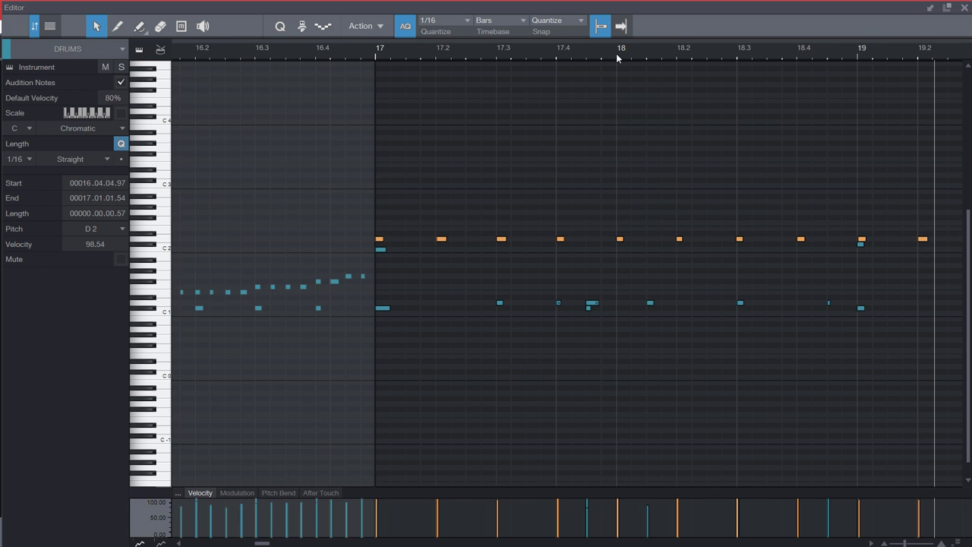
pyautogui.scroll(-5, 616, 53)
pyautogui.scroll(-4, 616, 53)
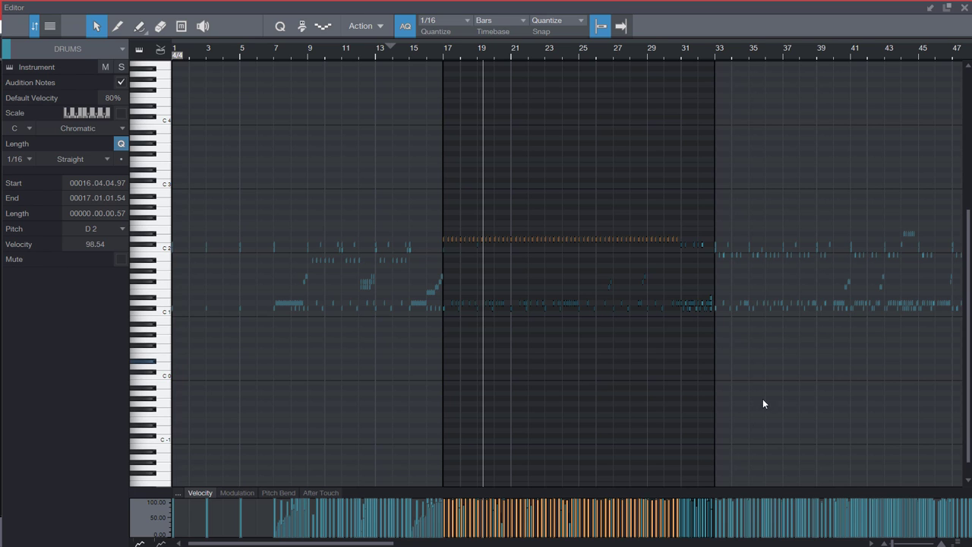
pyautogui.click(603, 507)
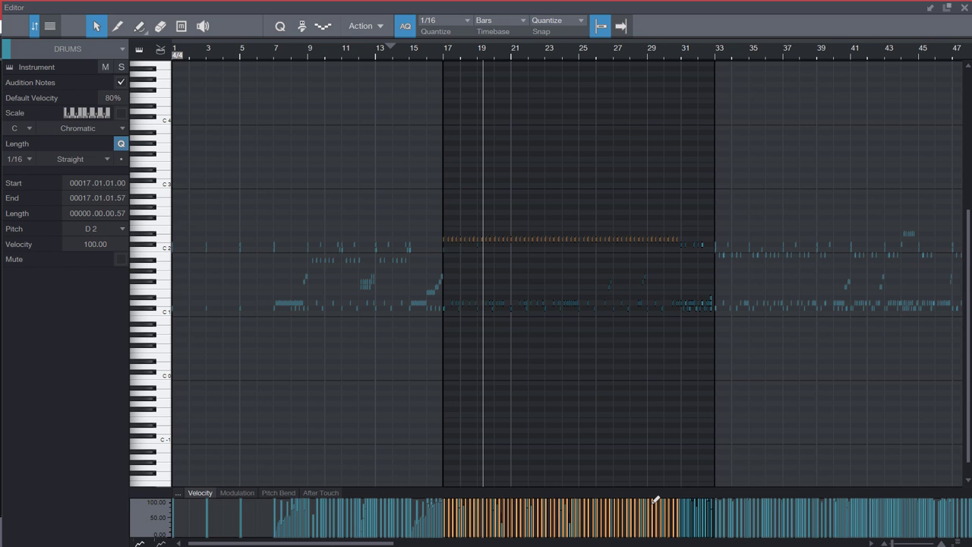
pyautogui.click(514, 505)
pyautogui.scroll(6, 491, 61)
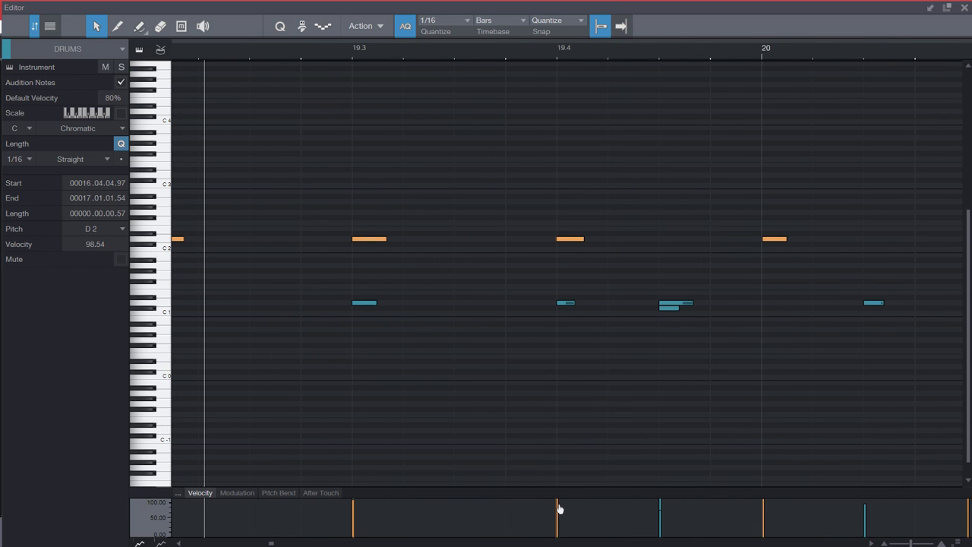
pyautogui.moveTo(560, 509)
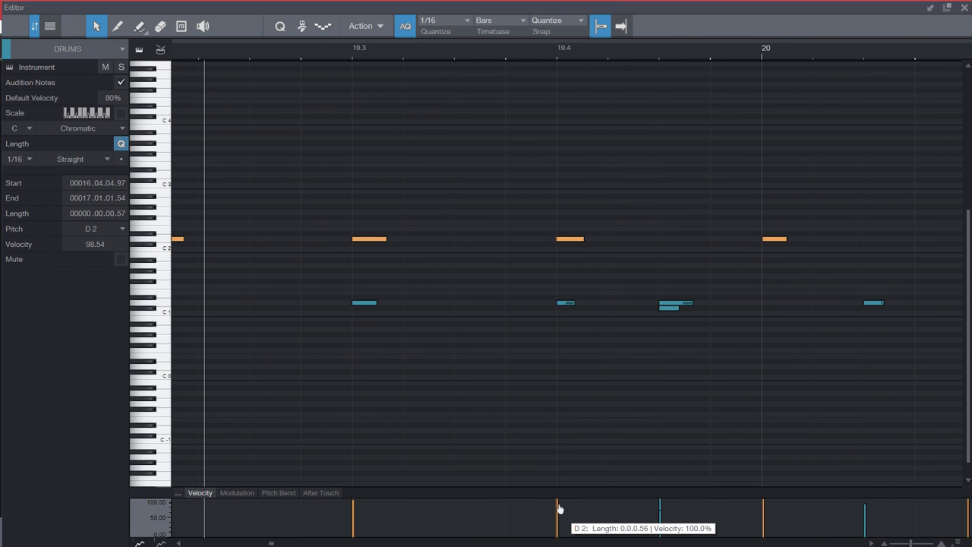
pyautogui.moveTo(353, 513)
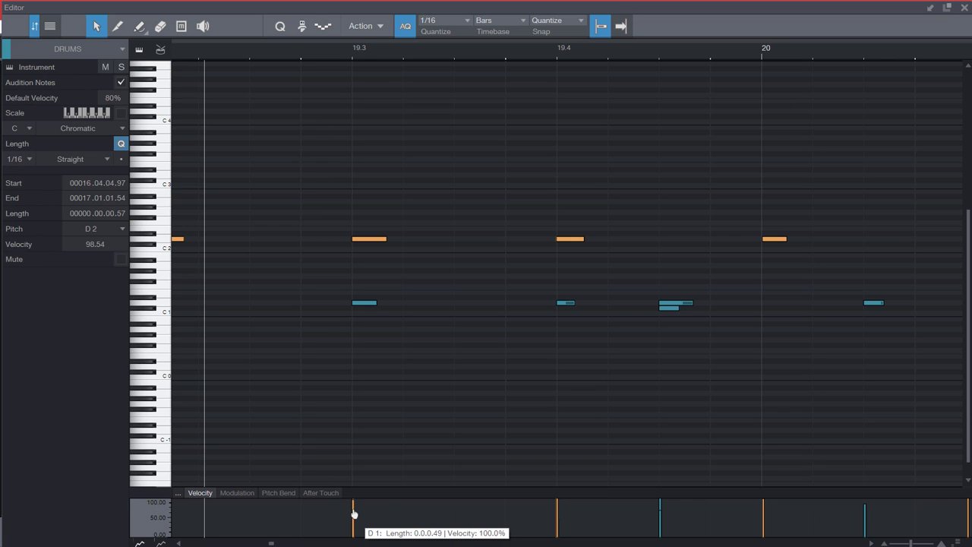
# Step: Select only the D2 note at bar 19, beat 3, and check its velocity
pyautogui.click(442, 464)
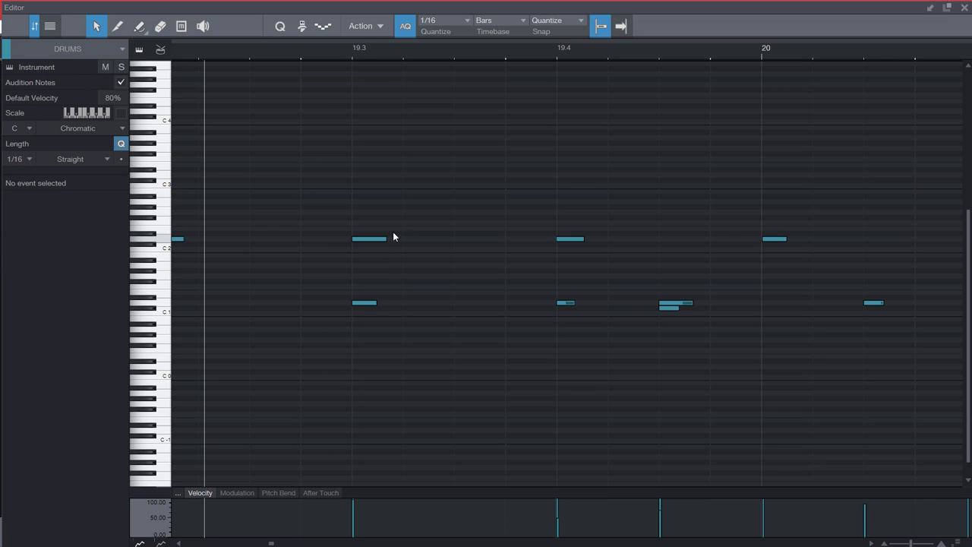
pyautogui.click(371, 240)
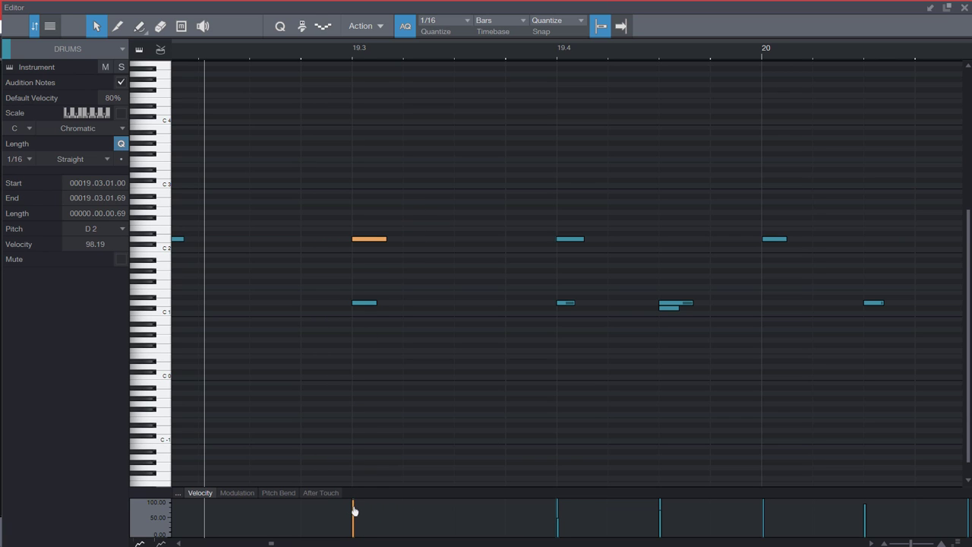
pyautogui.moveTo(354, 512)
# Step: Reselect the whole row of D2 notes from bar 17 through bar 30 and play the part from bar 17
pyautogui.scroll(-5, 346, 38)
pyautogui.scroll(-6, 267, 50)
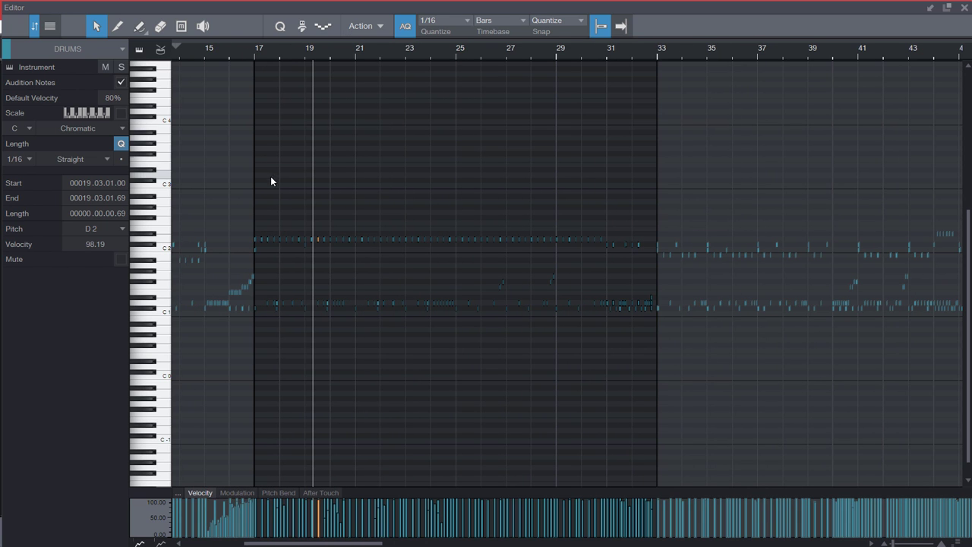
pyautogui.moveTo(246, 205); pyautogui.dragTo(648, 241)
pyautogui.scroll(5, 256, 58)
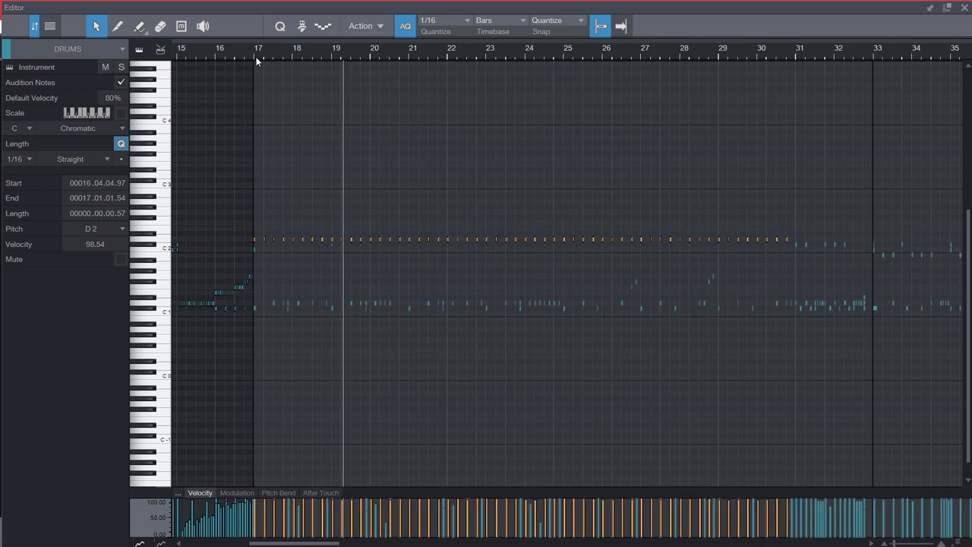
pyautogui.scroll(3, 257, 56)
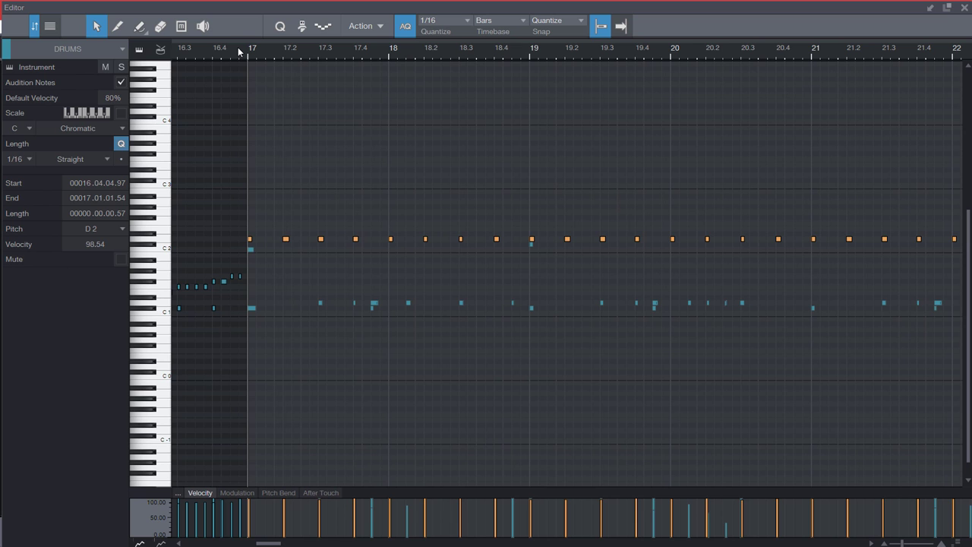
pyautogui.press('space')
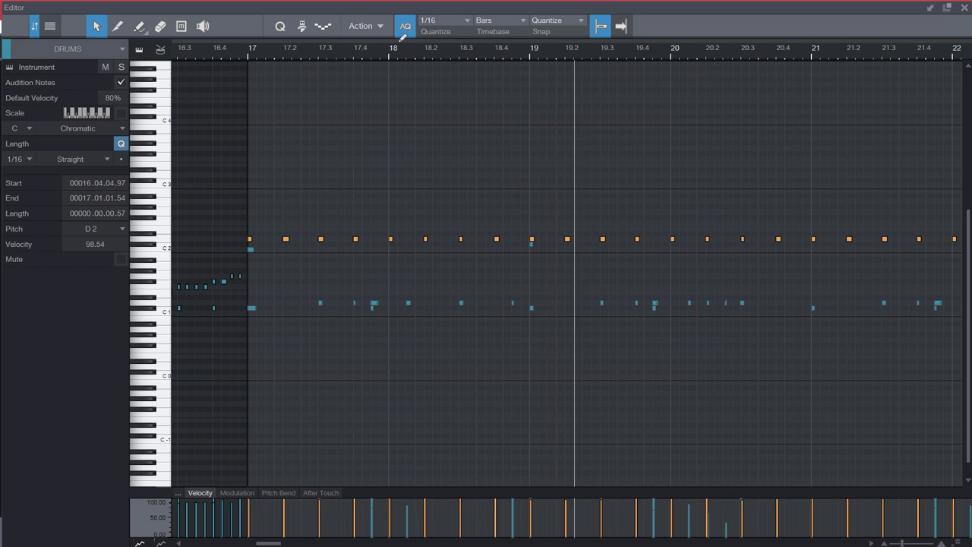
pyautogui.scroll(-3, 397, 48)
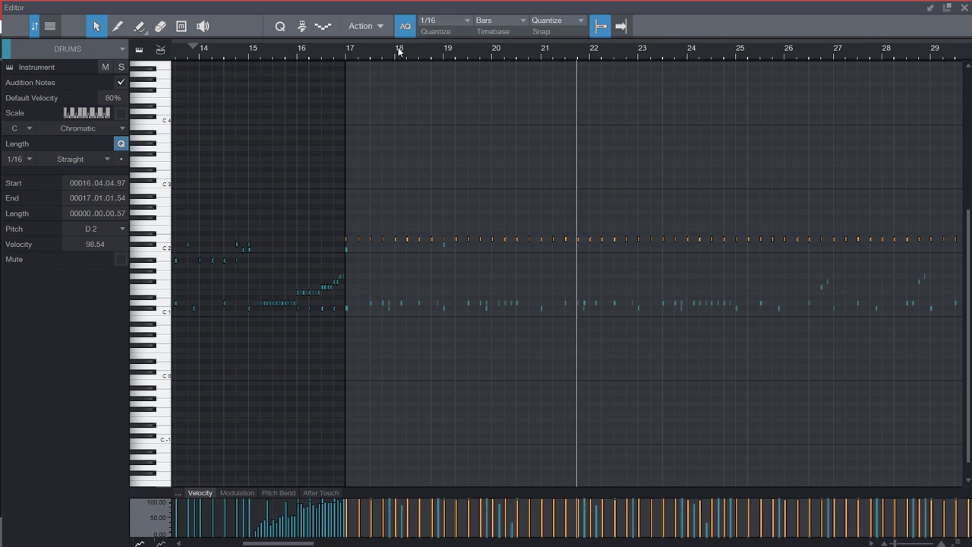
pyautogui.scroll(-2, 399, 51)
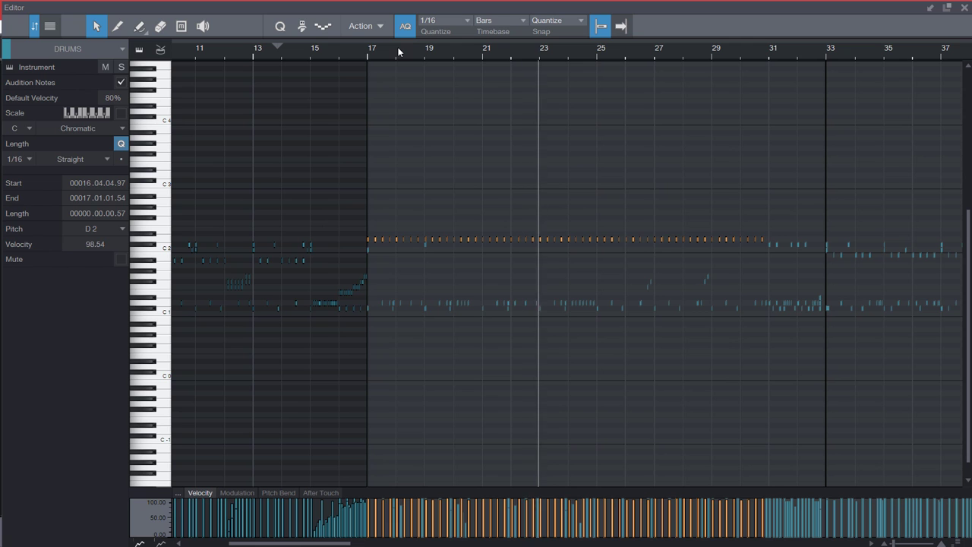
# Step: Lower the velocities of all the selected D2 notes together, bringing the first note to 88.48
pyautogui.scroll(3, 458, 50)
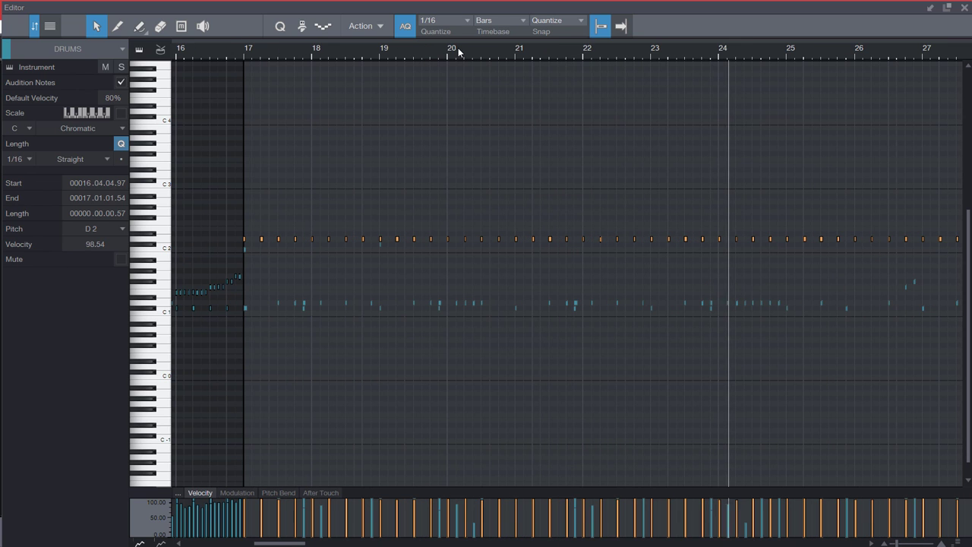
pyautogui.scroll(3, 458, 50)
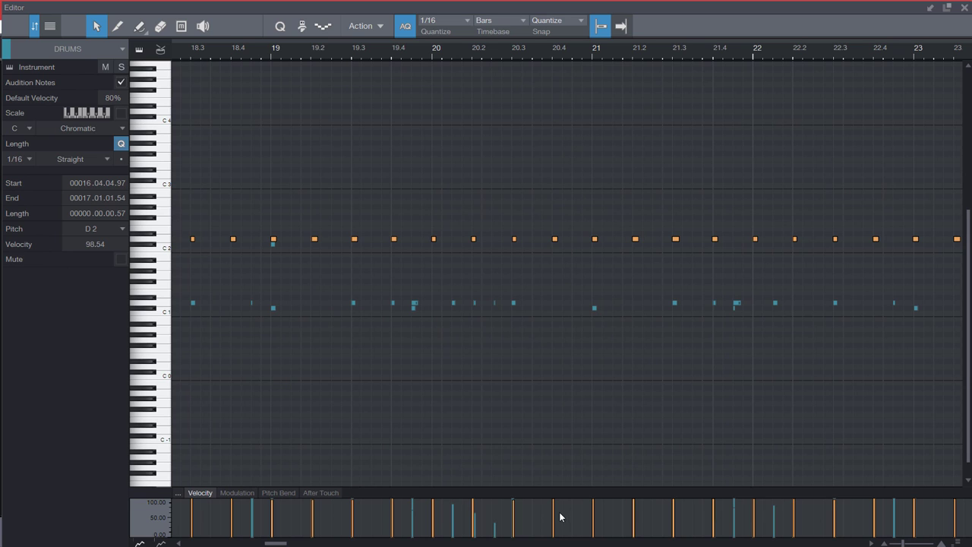
pyautogui.moveTo(554, 514)
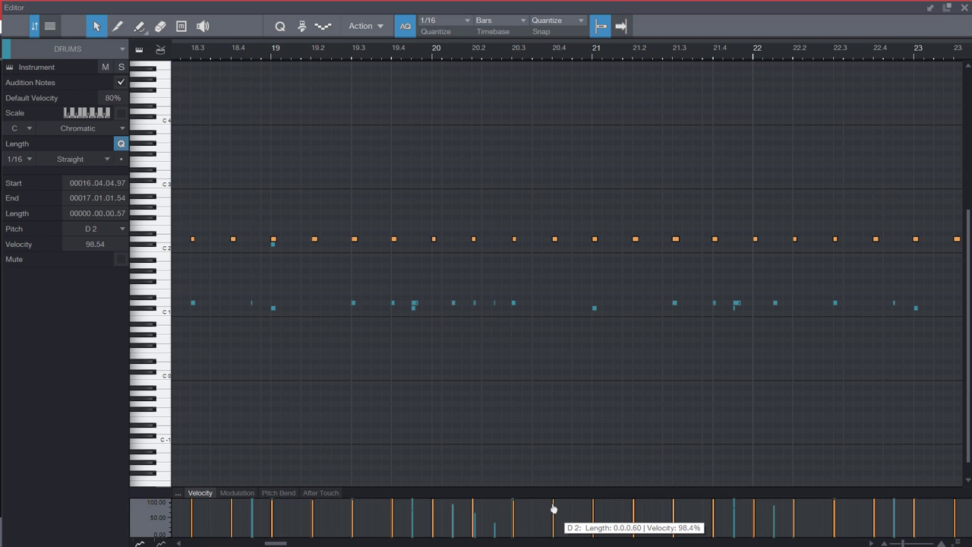
pyautogui.click(554, 508)
pyautogui.moveTo(554, 508); pyautogui.dragTo(555, 513)
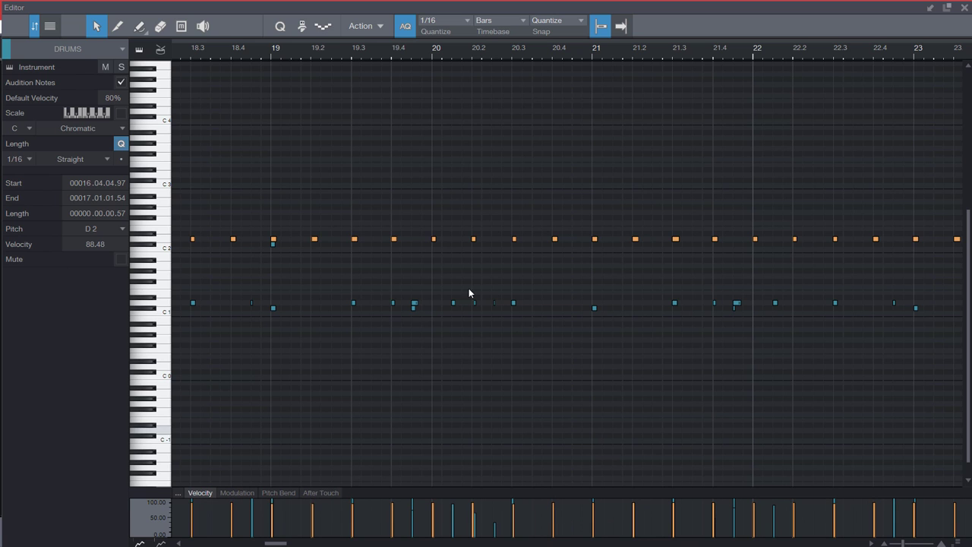
# Step: Play the part from just before bar 17 to hear the softened D2 notes
pyautogui.scroll(-2, 472, 52)
pyautogui.scroll(-2, 472, 51)
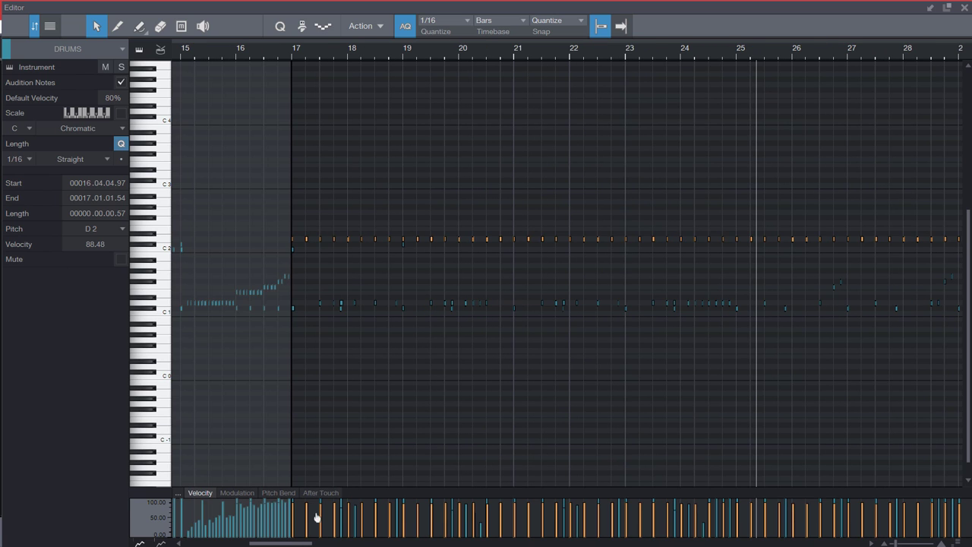
pyautogui.click(265, 50)
pyautogui.press('space')
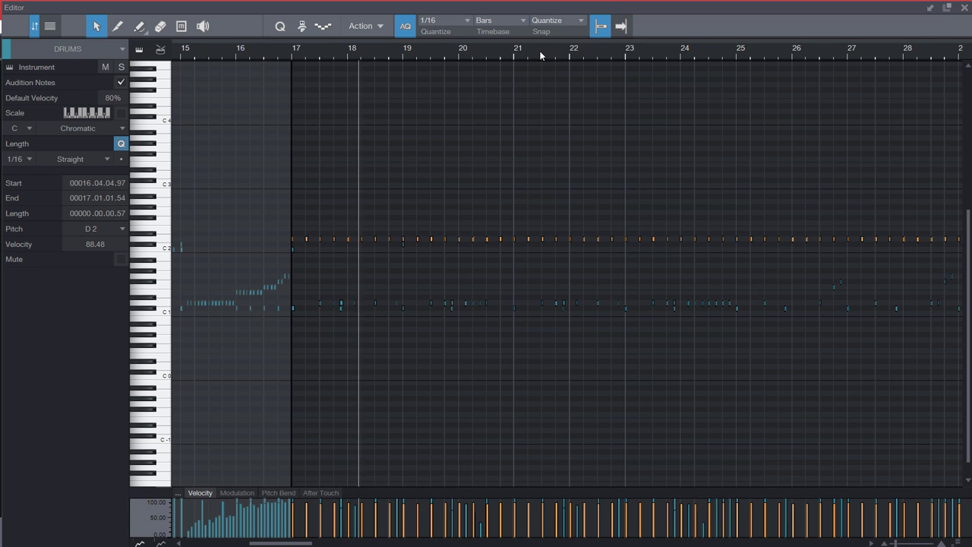
# Step: Raise the velocities of all the selected D2 notes together, bringing the first note to 93.79
pyautogui.scroll(5, 542, 53)
pyautogui.moveTo(554, 514); pyautogui.dragTo(556, 515)
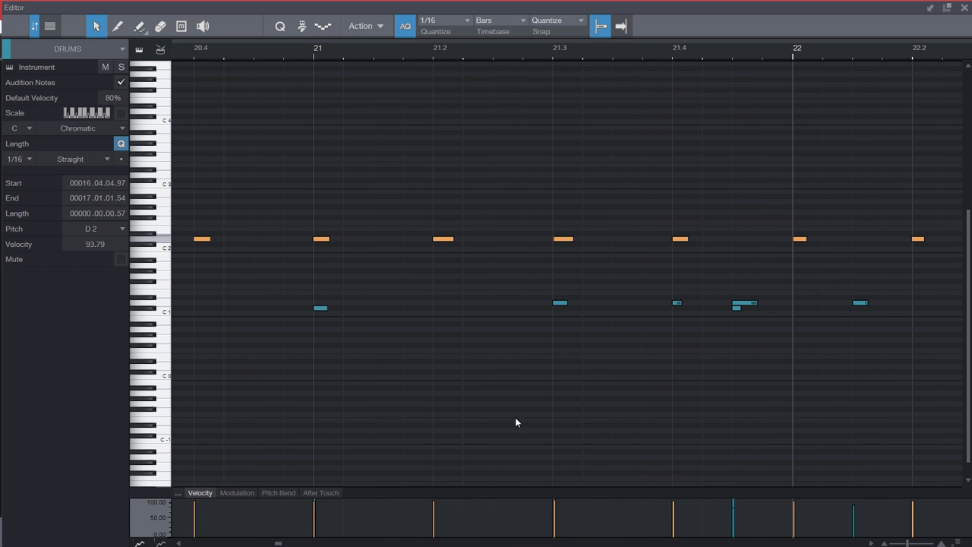
pyautogui.scroll(-6, 362, 53)
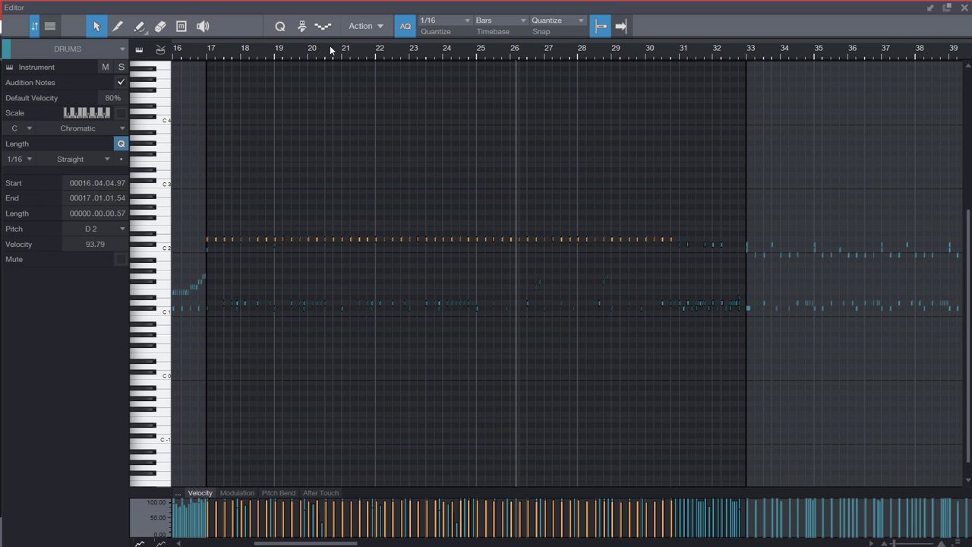
# Step: Examine the notes of the DRUMS part spanning bars 33 to 49, and return to the song arrangement
pyautogui.hotkey('shift', 'z')
pyautogui.press('w')
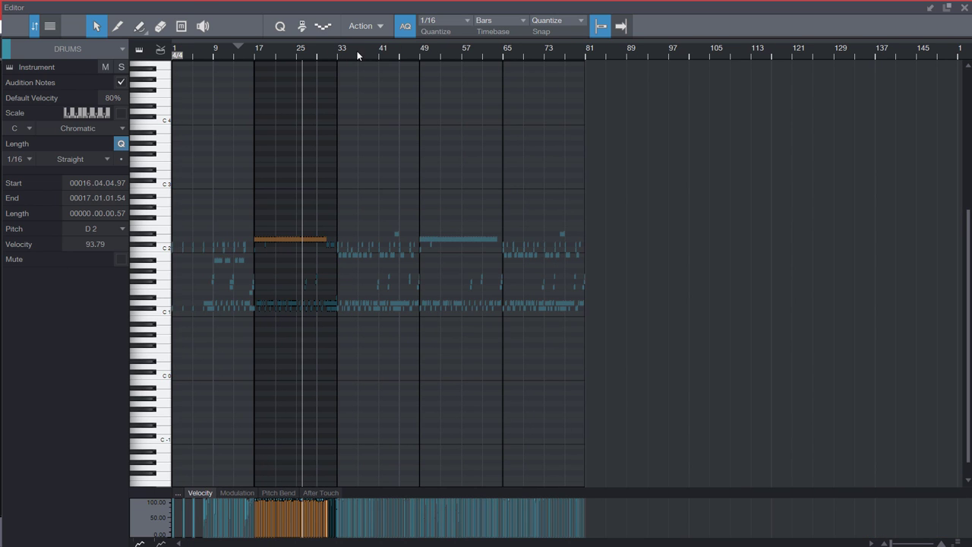
pyautogui.click(363, 116)
pyautogui.scroll(10, 346, 50)
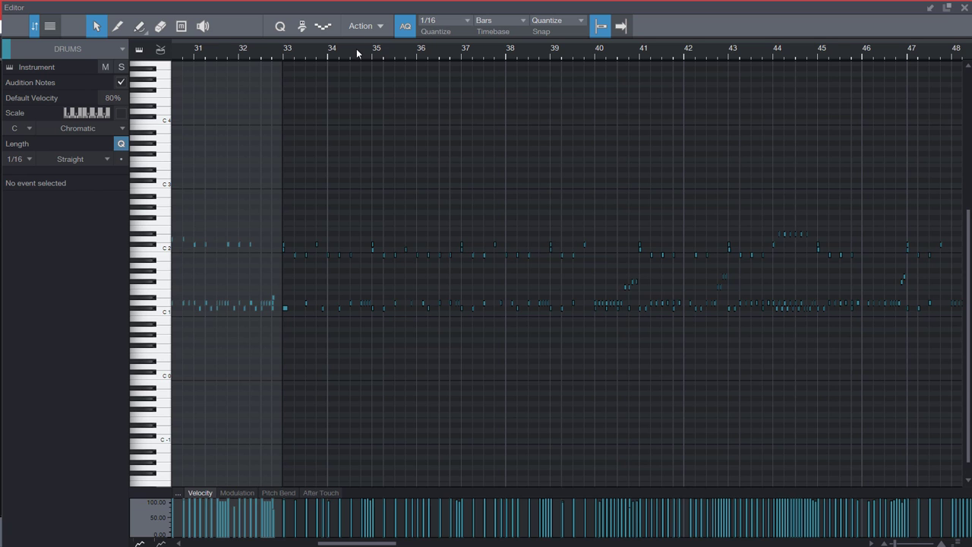
pyautogui.scroll(-5, 356, 49)
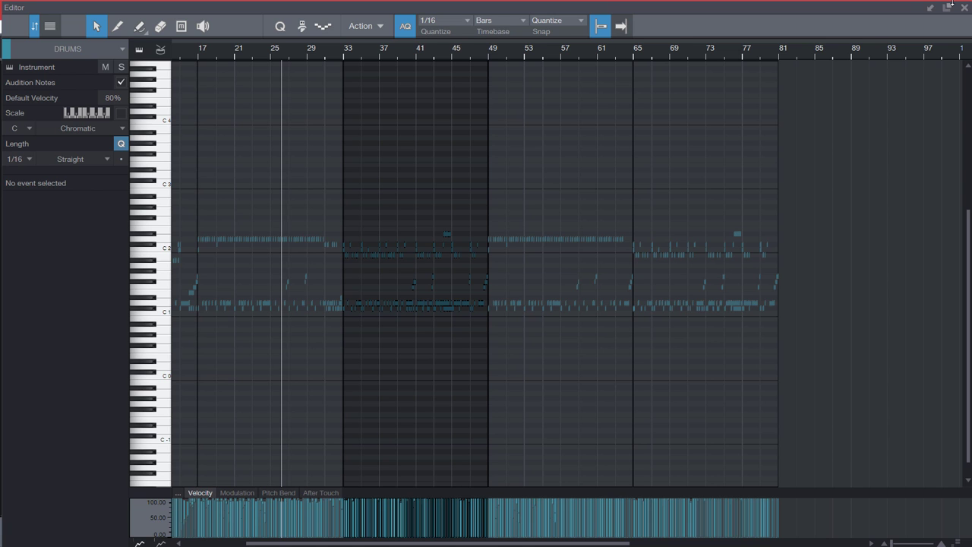
pyautogui.click(966, 8)
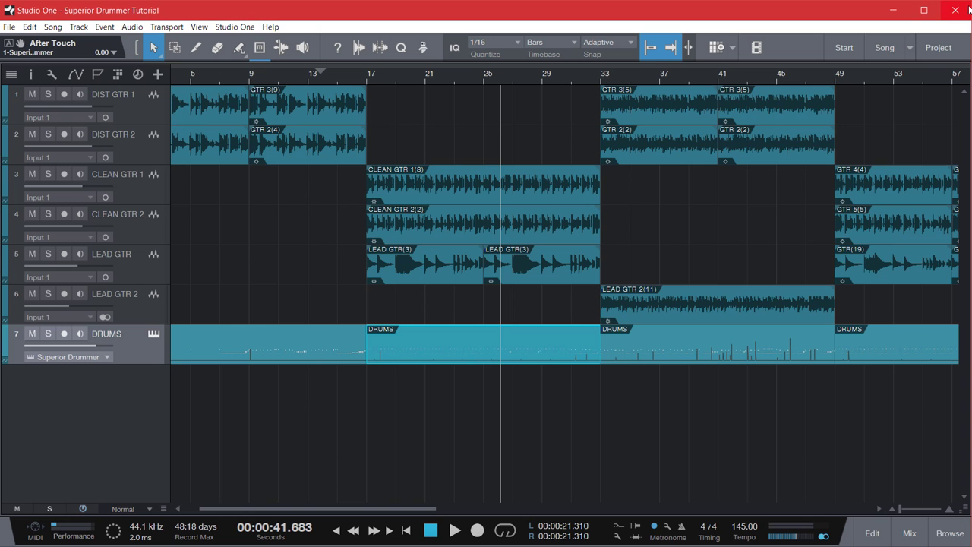
# Step: Reopen the DRUMS part at bars 17 to 33, review its cymbal notes from bar 17 to 25, and close the editor
pyautogui.press('w')
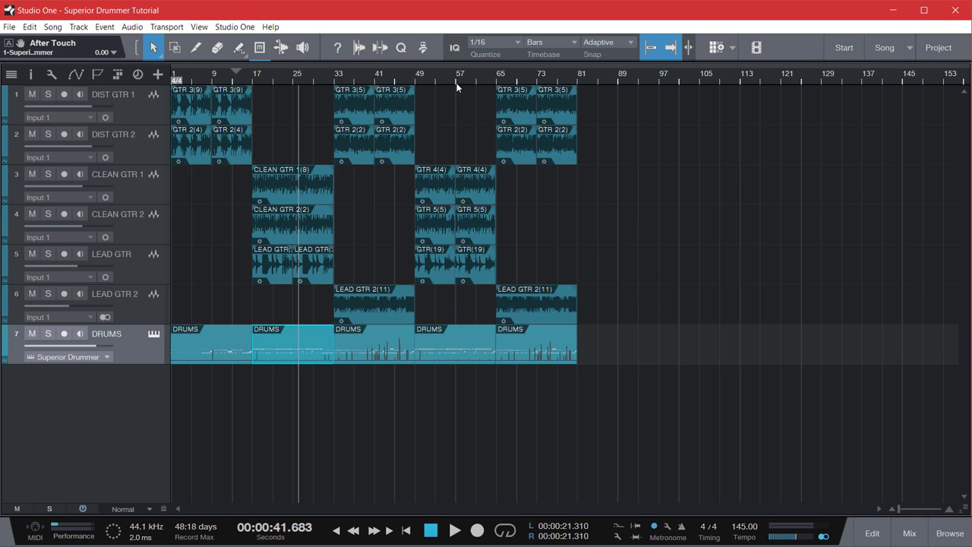
pyautogui.doubleClick(305, 340)
pyautogui.moveTo(566, 195); pyautogui.dragTo(260, 265)
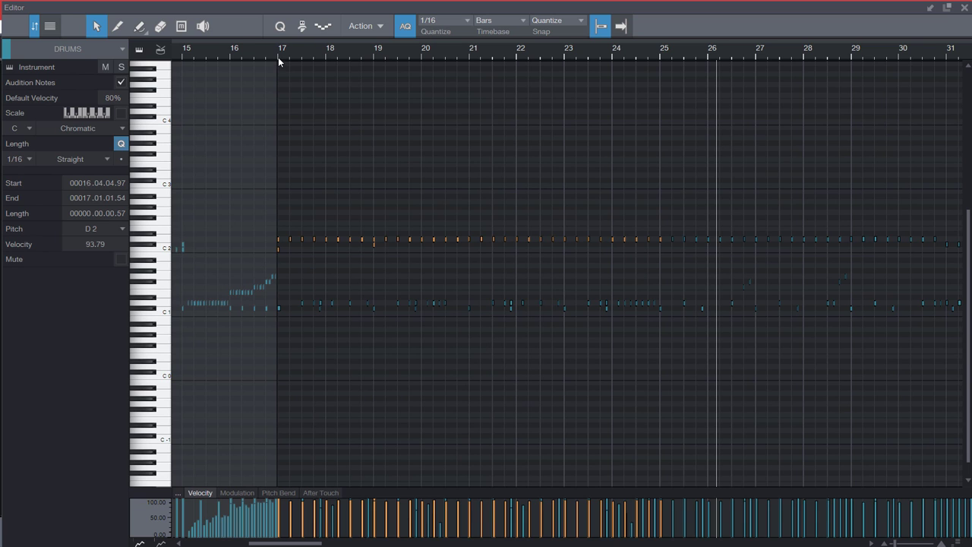
pyautogui.scroll(4, 278, 58)
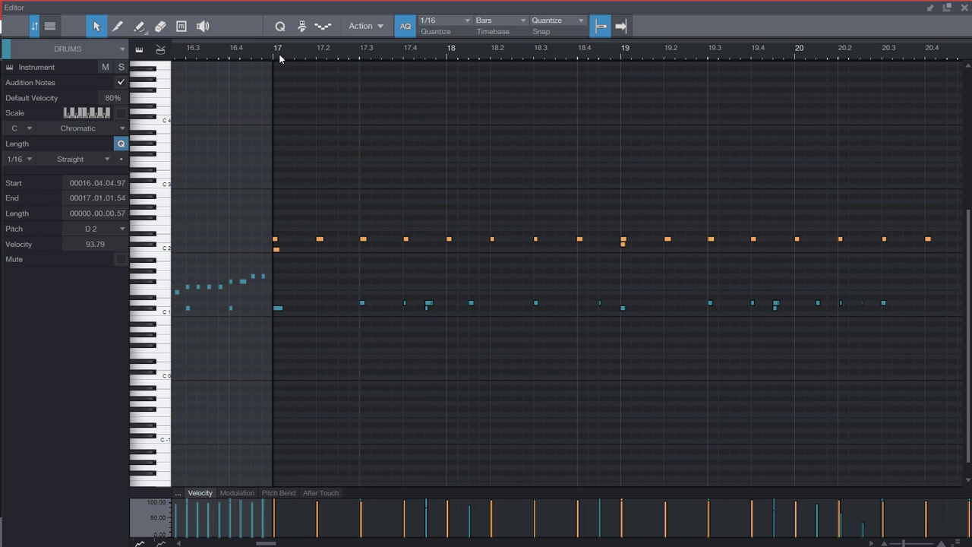
pyautogui.scroll(-3, 279, 55)
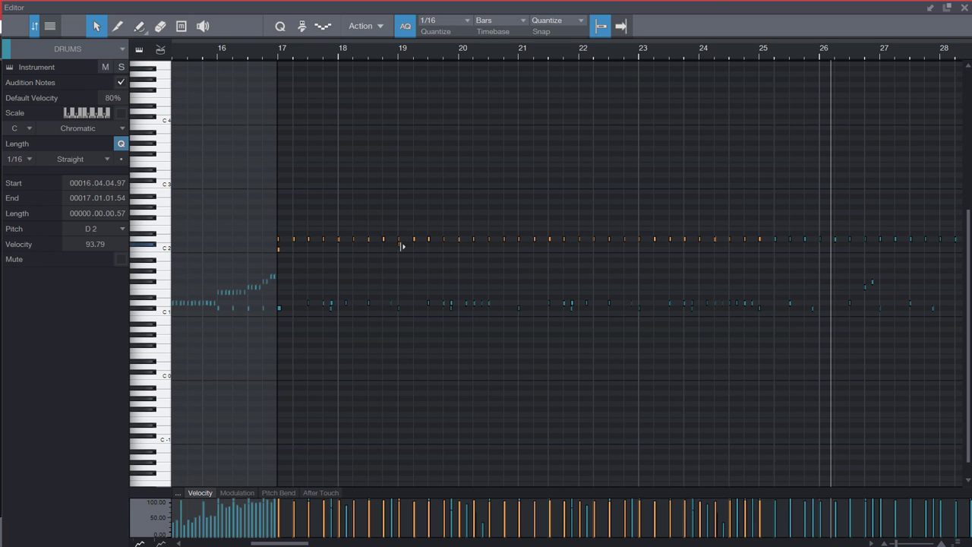
pyautogui.click(965, 8)
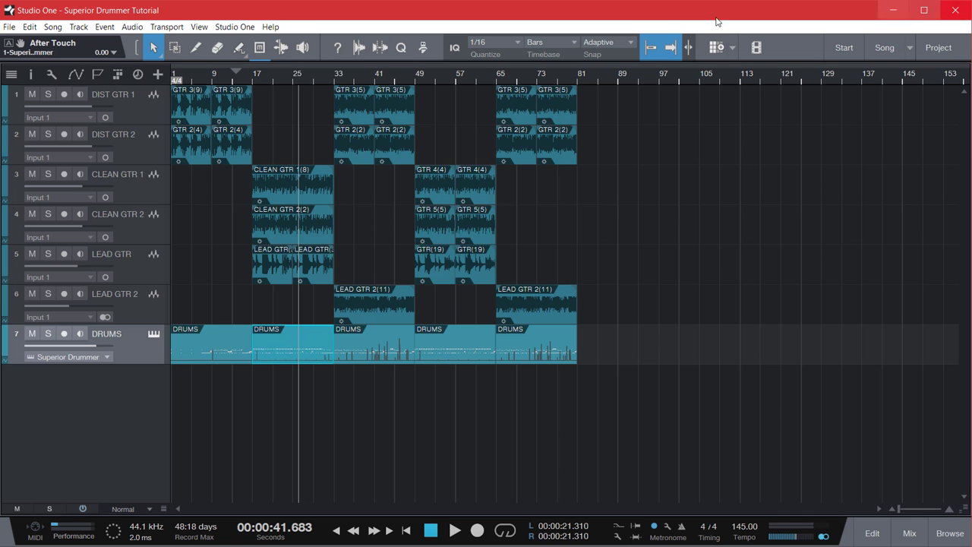
# Step: Play the whole arrangement from the beginning of the song, with the timeline enlarged around the opening bars
pyautogui.click(236, 78)
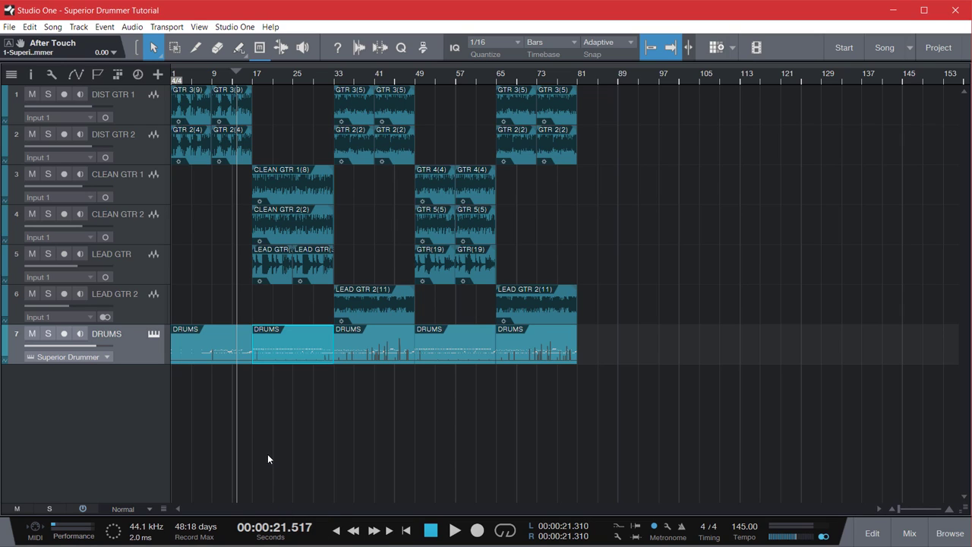
pyautogui.click(433, 530)
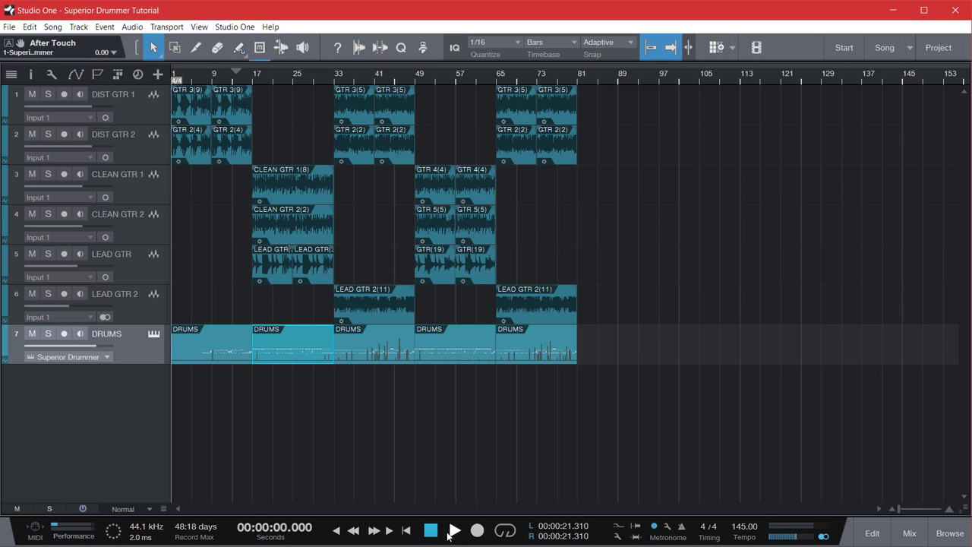
pyautogui.click(453, 529)
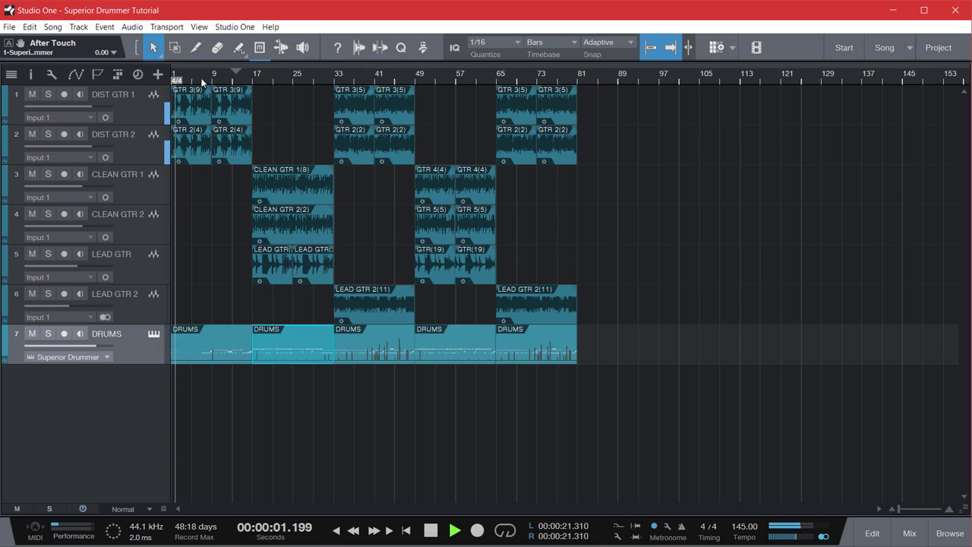
pyautogui.press('e')
pyautogui.press('e')
pyautogui.press('e')
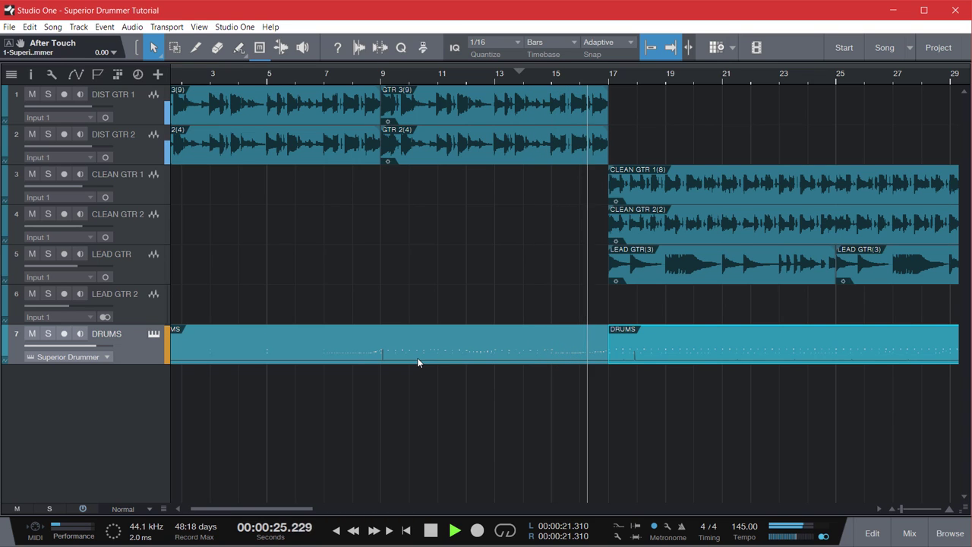
# Step: Stop playback, open the DRUMS part covering bars 1 to 17, and humanize its A#1 notes from bar 9 to 15
pyautogui.press('space')
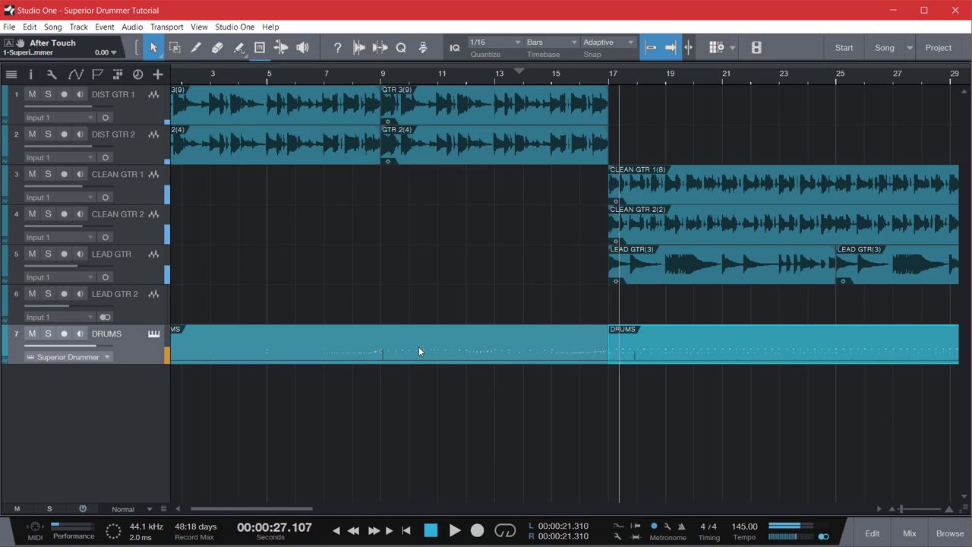
pyautogui.doubleClick(419, 348)
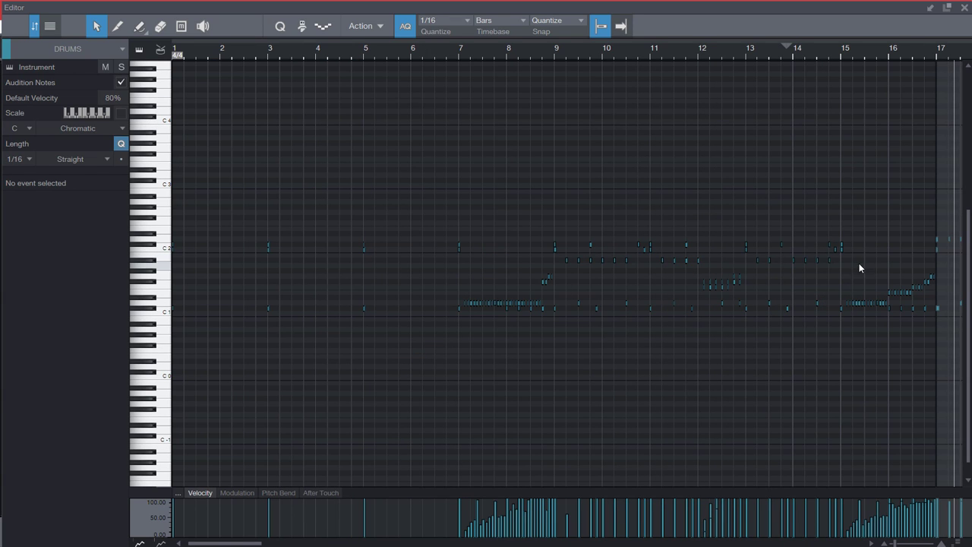
pyautogui.moveTo(859, 269); pyautogui.dragTo(540, 260)
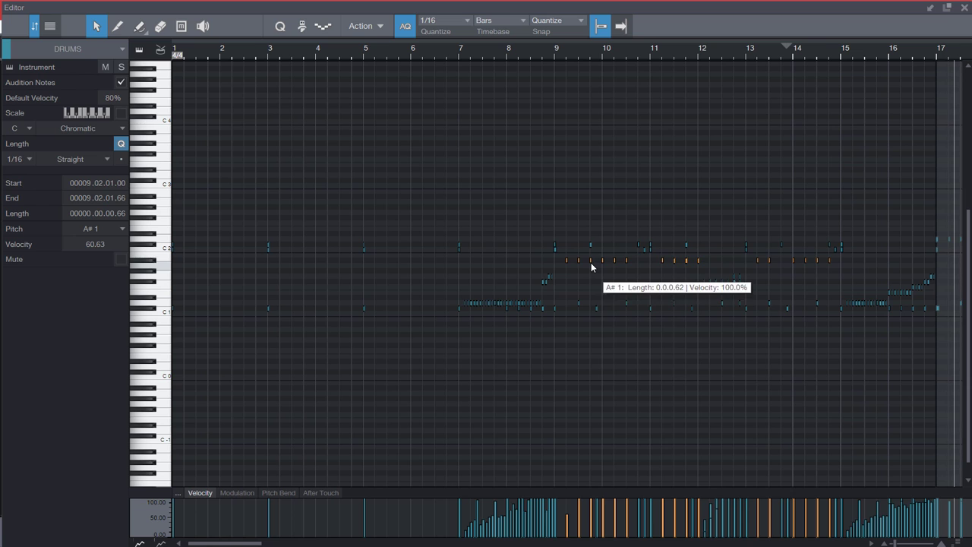
pyautogui.rightClick(592, 265)
pyautogui.click(619, 364)
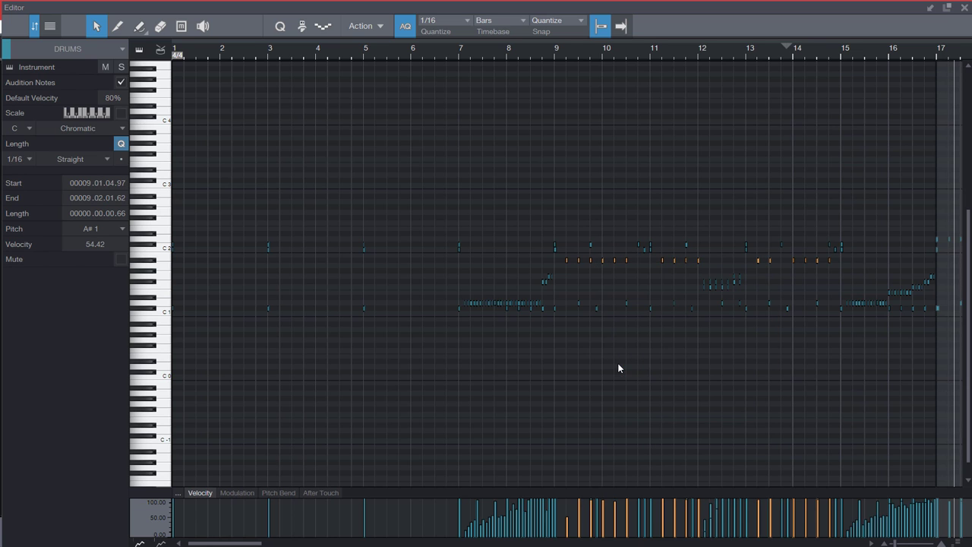
# Step: Raise the velocity of the first A#1 note after bar 9, at beat 9.2, to 96.67
pyautogui.click(540, 53)
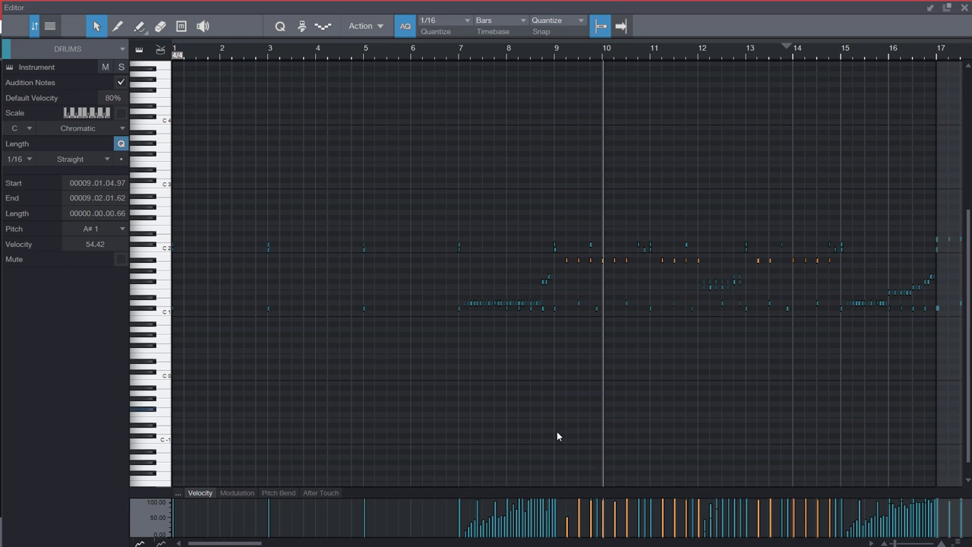
pyautogui.click(560, 279)
pyautogui.click(555, 53)
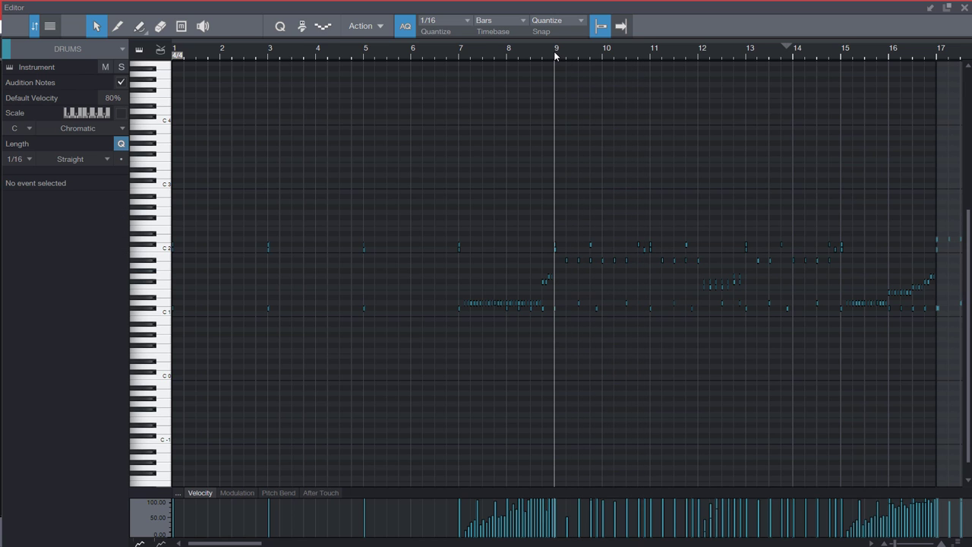
pyautogui.scroll(3, 554, 51)
pyautogui.click(675, 260)
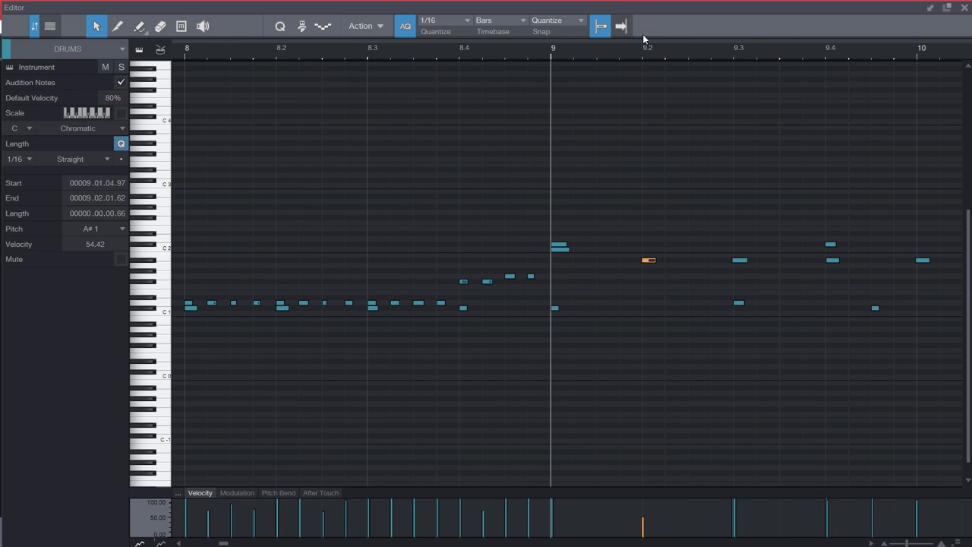
pyautogui.scroll(-5, 638, 54)
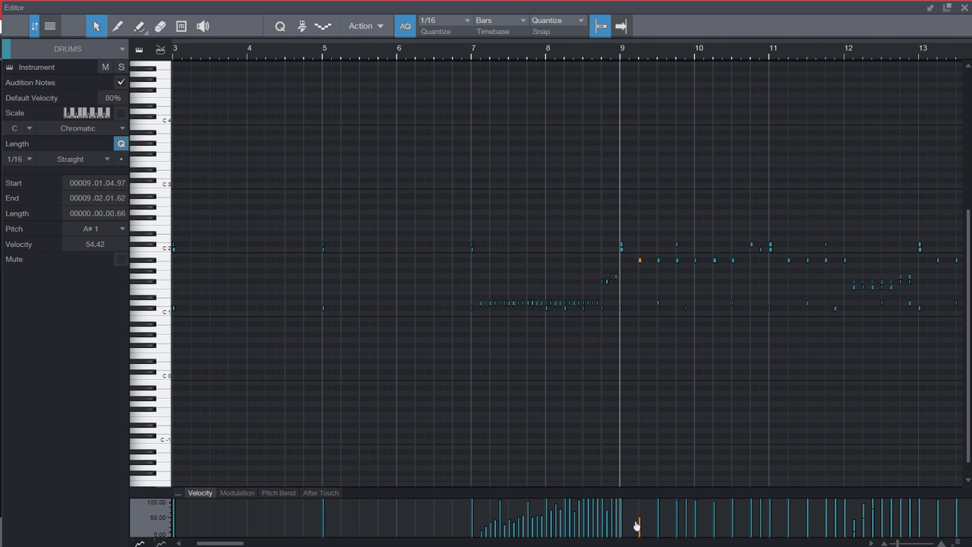
pyautogui.moveTo(638, 526)
pyautogui.moveTo(639, 524); pyautogui.dragTo(641, 503)
# Step: Play the drum part from bar 9 to hear the first A#1 note at its raised velocity
pyautogui.moveTo(638, 45); pyautogui.dragTo(640, 49)
pyautogui.press('w')
pyautogui.press('w')
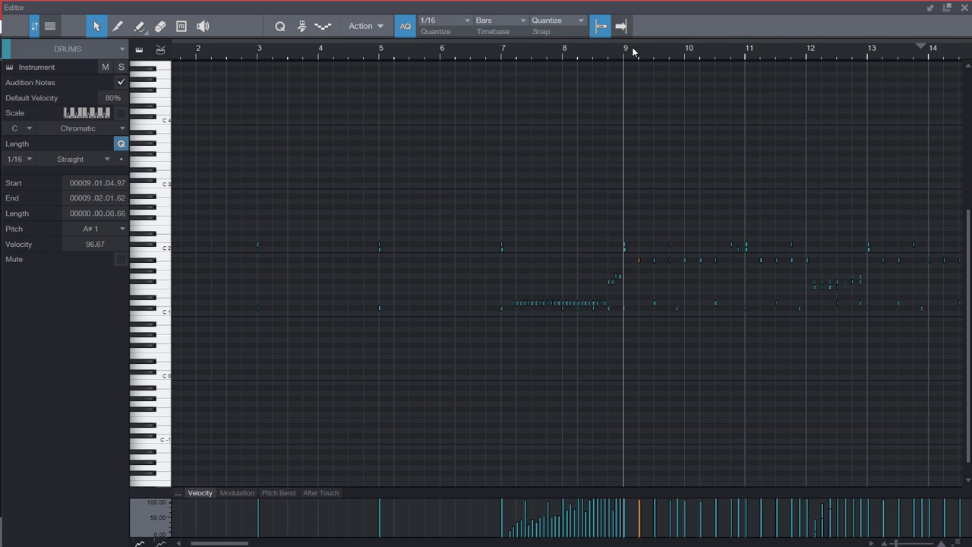
pyautogui.scroll(1, 658, 63)
pyautogui.scroll(3, 652, 57)
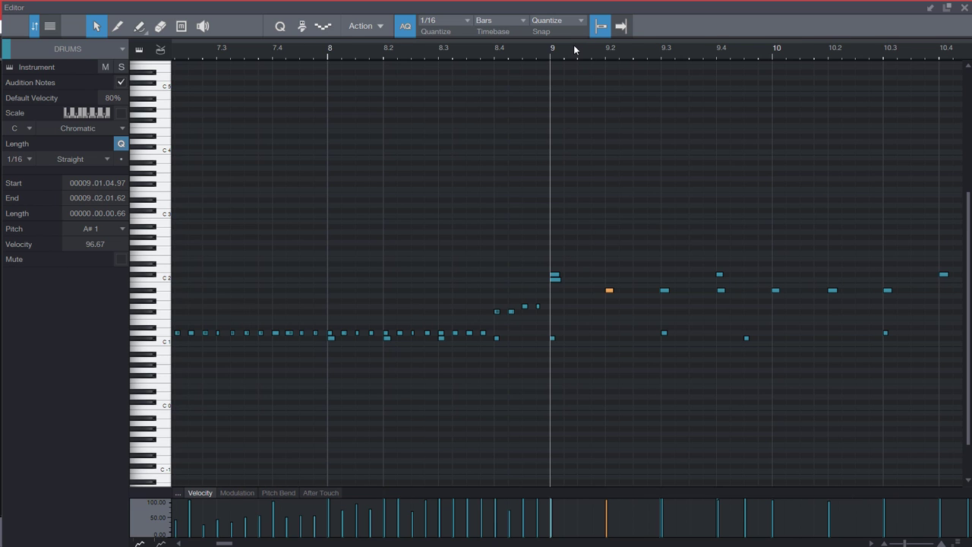
pyautogui.scroll(-3, 546, 54)
pyautogui.press('space')
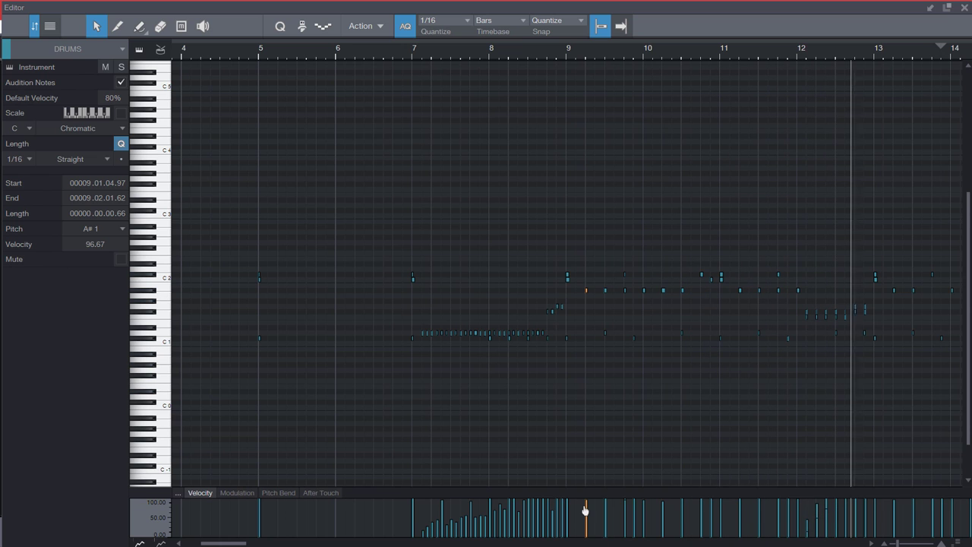
pyautogui.press('space')
# Step: Select the A#1 notes between bars 9 and 12 and play the part from shortly before bar 9
pyautogui.moveTo(587, 511); pyautogui.dragTo(587, 503)
pyautogui.moveTo(834, 283); pyautogui.dragTo(571, 304)
pyautogui.click(536, 56)
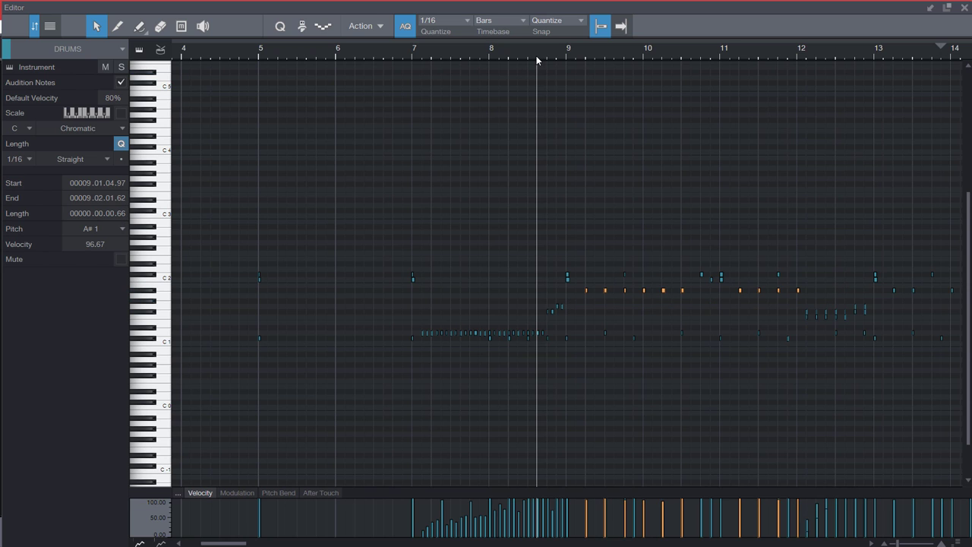
pyautogui.press('space')
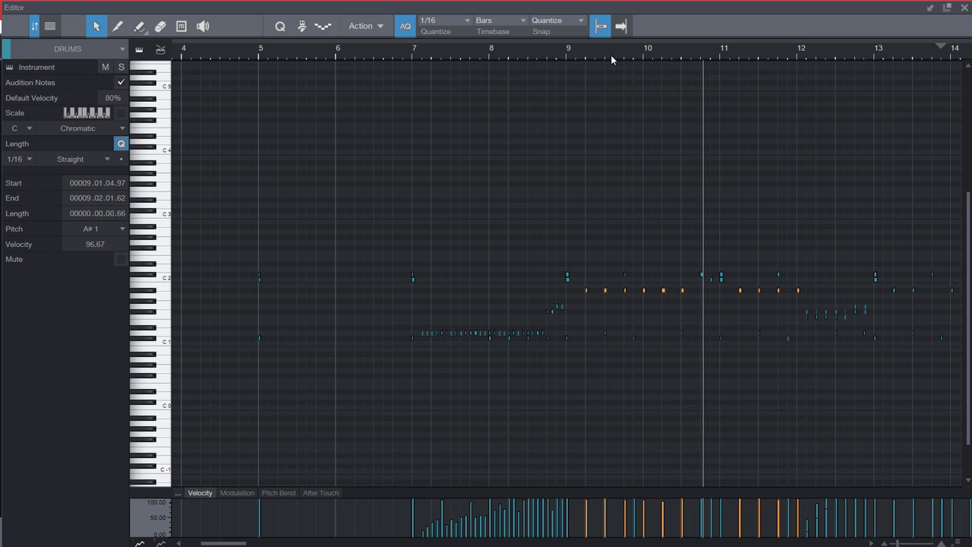
pyautogui.press('w')
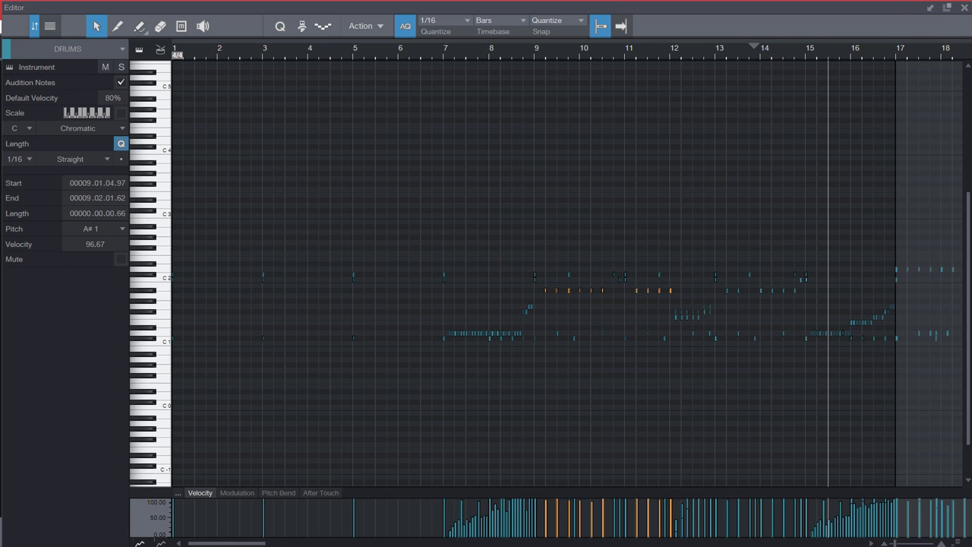
# Step: Listen to the drums from bar 12 into bar 16 and inspect the two cymbal notes and kick note at bar 15
pyautogui.scroll(3, 854, 54)
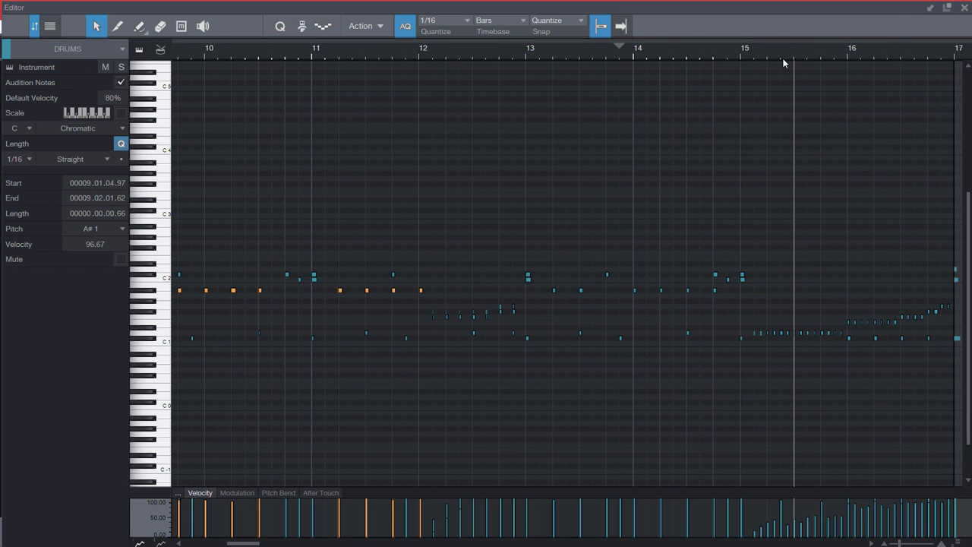
pyautogui.scroll(-2, 784, 60)
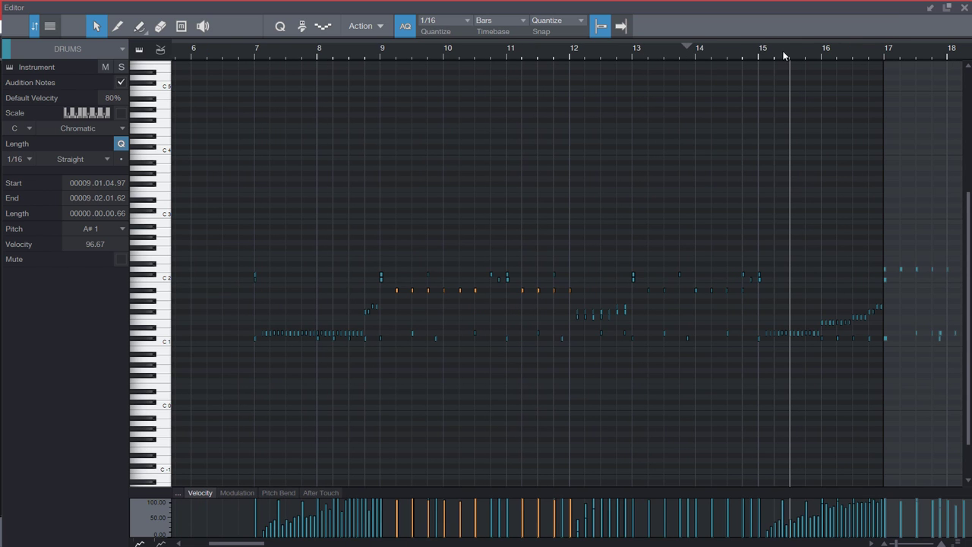
pyautogui.click(588, 54)
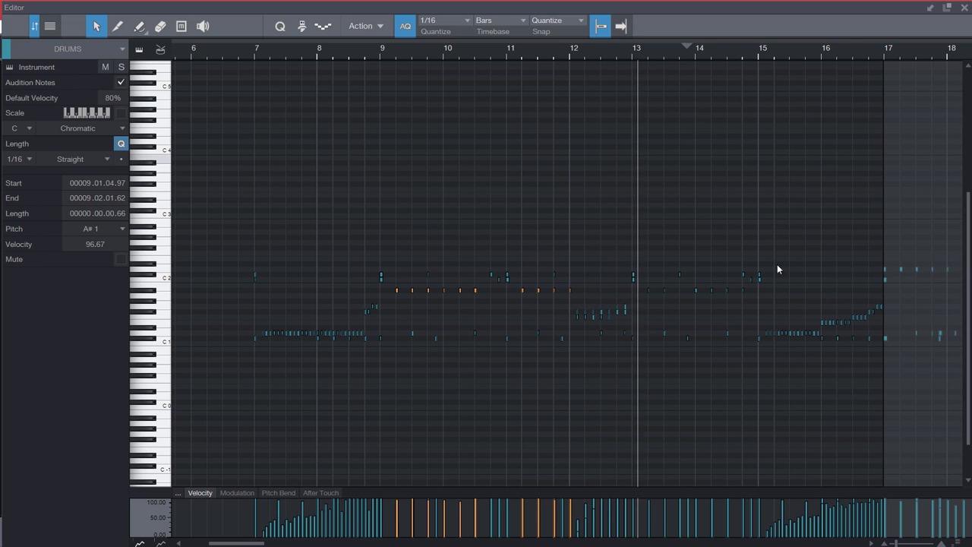
pyautogui.hscroll(3, 839, 546)
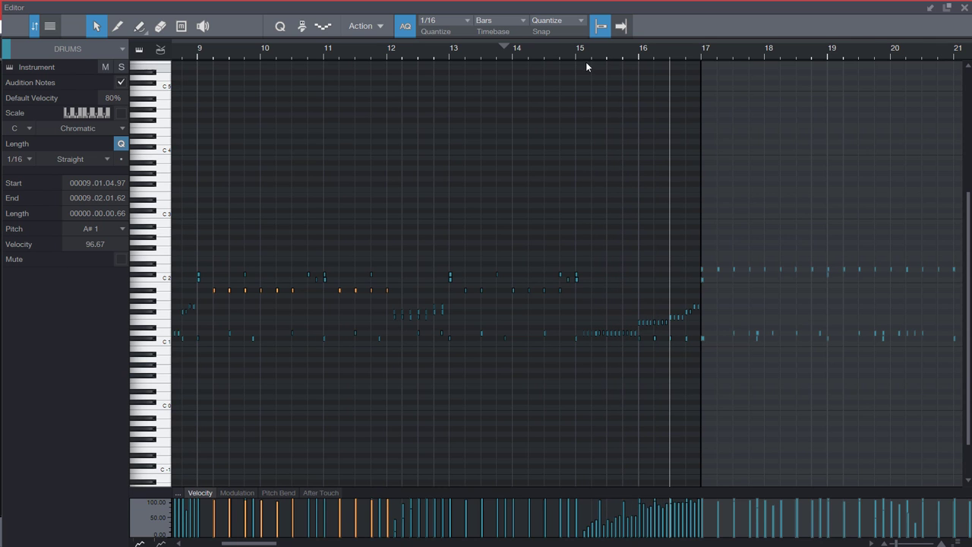
pyautogui.scroll(6, 574, 51)
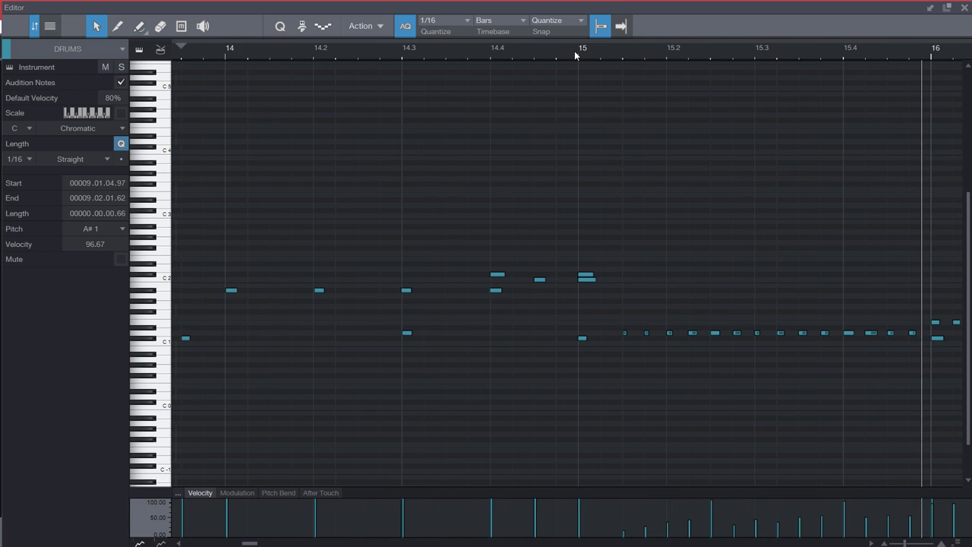
pyautogui.click(590, 274)
pyautogui.click(590, 280)
pyautogui.click(589, 339)
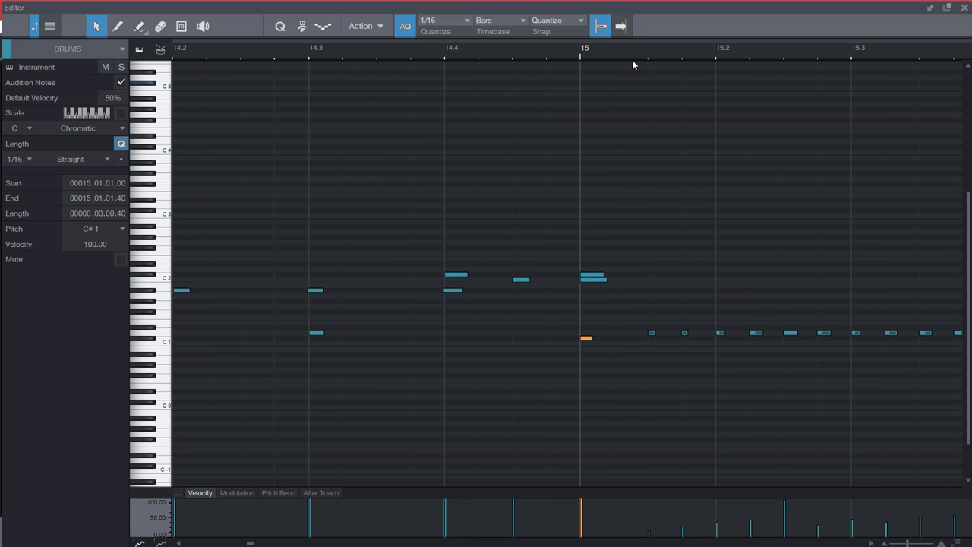
# Step: Try an extra E1 note at the start of bar 15, shifted to D1, and remove it again
pyautogui.doubleClick(584, 322)
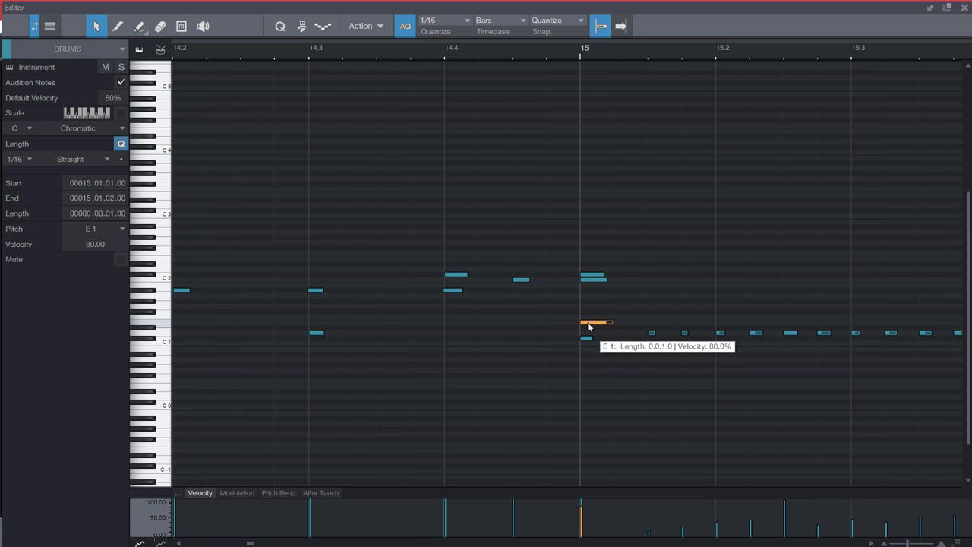
pyautogui.moveTo(589, 323); pyautogui.dragTo(590, 334)
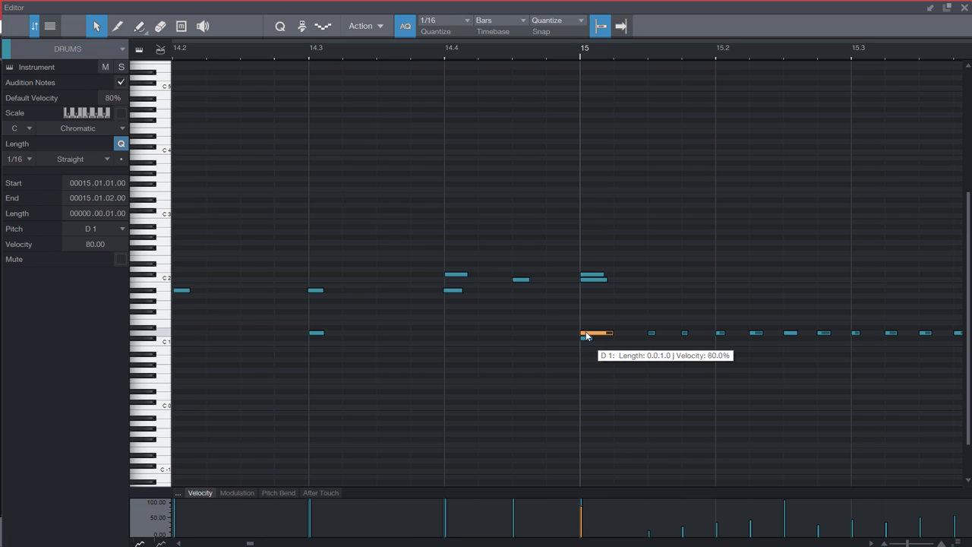
pyautogui.press('Delete')
# Step: Play the drums from just before bar 15 into the section after bar 17, and close the note editor
pyautogui.scroll(-3, 567, 49)
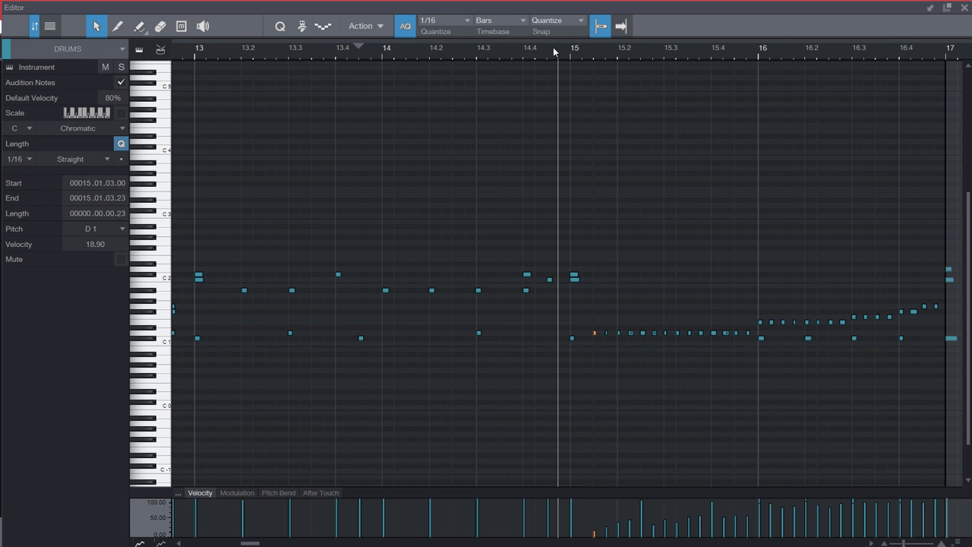
pyautogui.press('space')
pyautogui.scroll(-3, 585, 52)
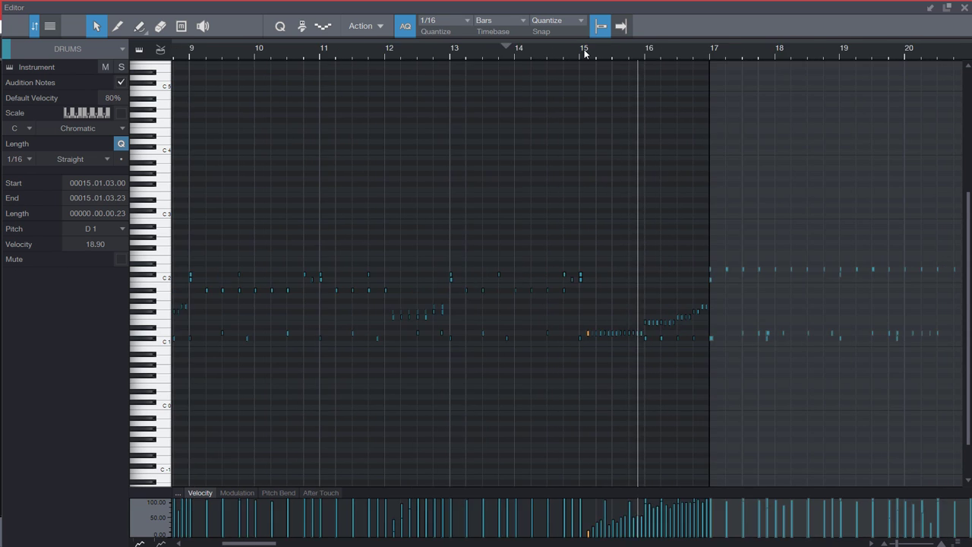
pyautogui.scroll(-3, 585, 51)
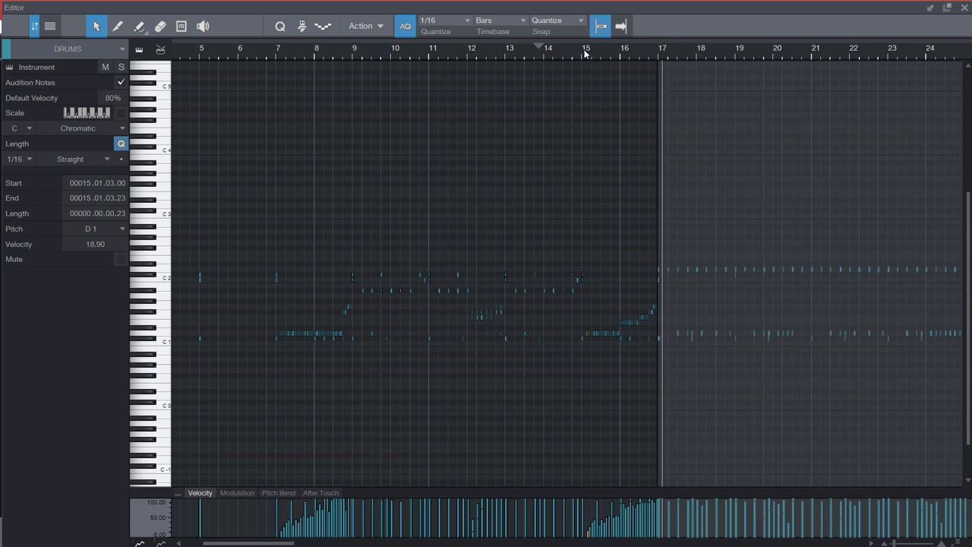
pyautogui.scroll(-3, 585, 52)
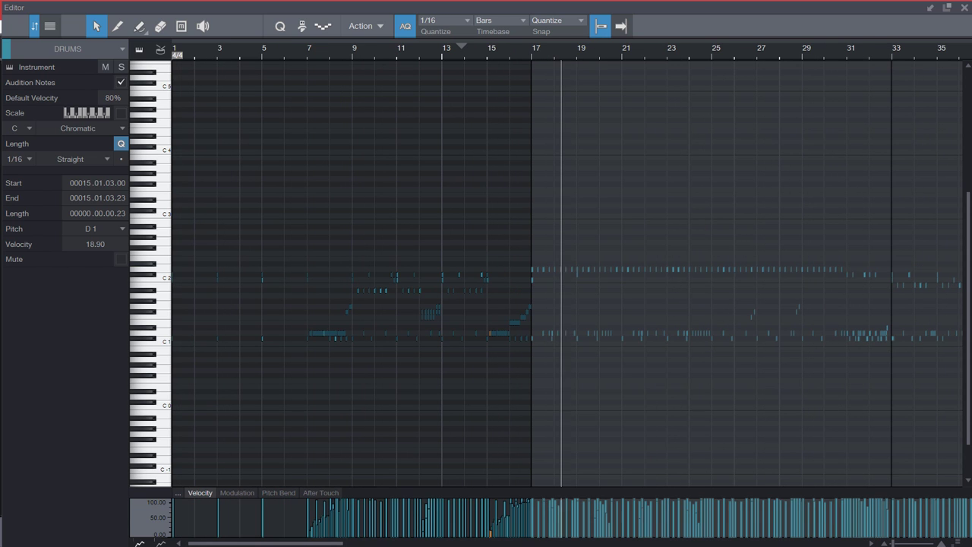
pyautogui.hscroll(3, 566, 266)
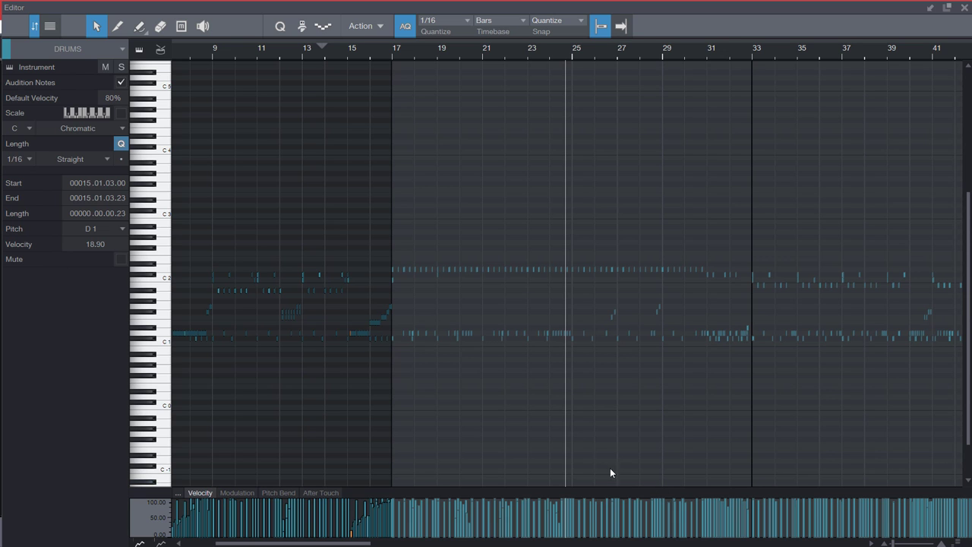
pyautogui.click(966, 9)
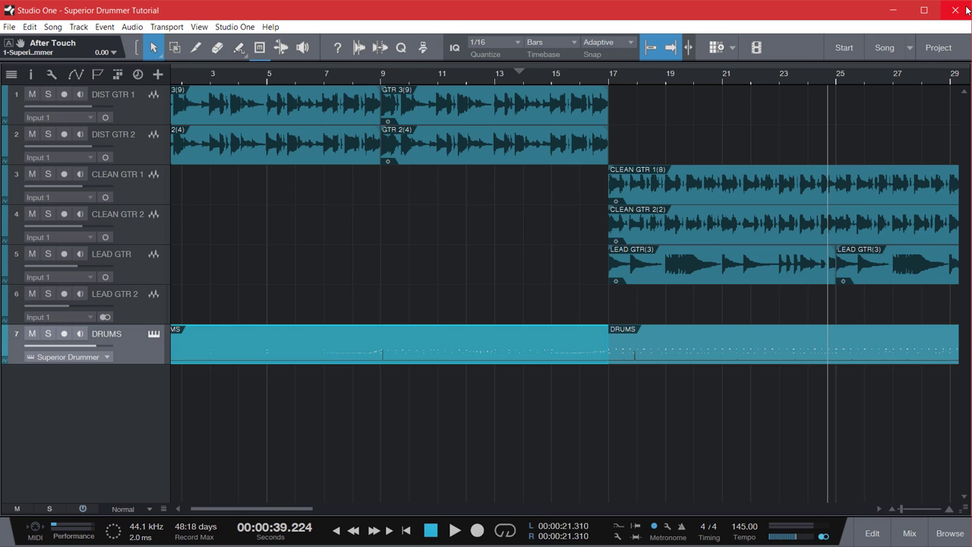
# Step: Show the Superior Drummer instrument from the DRUMS track and from its mixer channel, and close the mixer
pyautogui.click(154, 336)
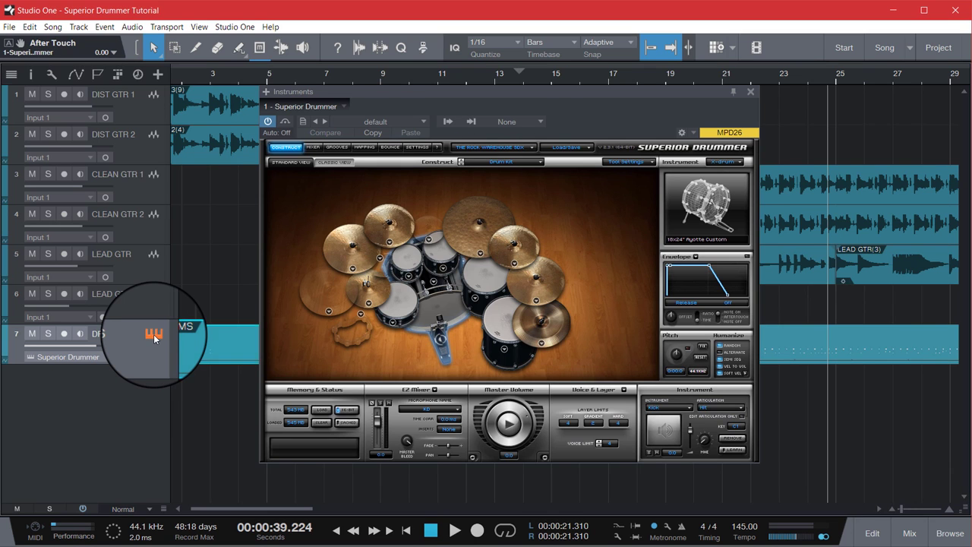
pyautogui.click(154, 336)
pyautogui.click(908, 534)
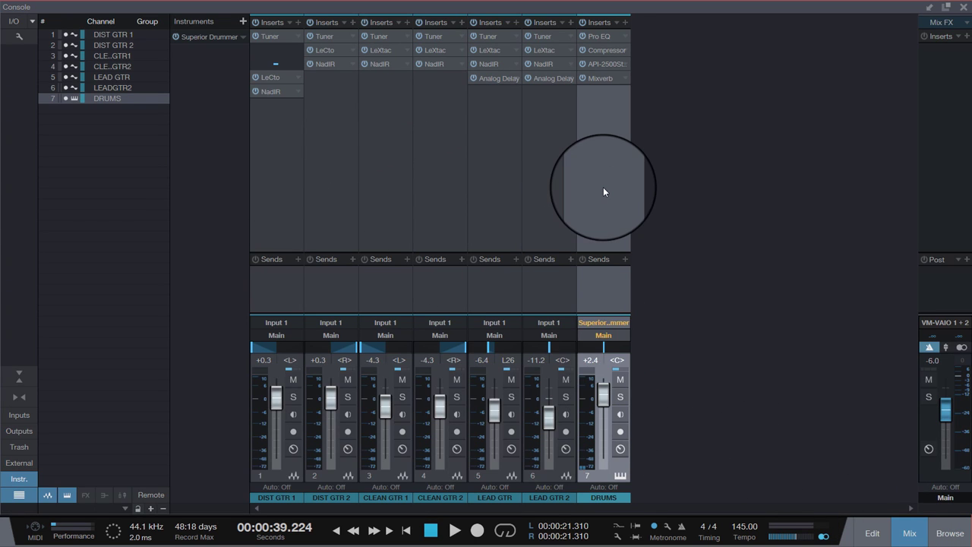
pyautogui.click(620, 477)
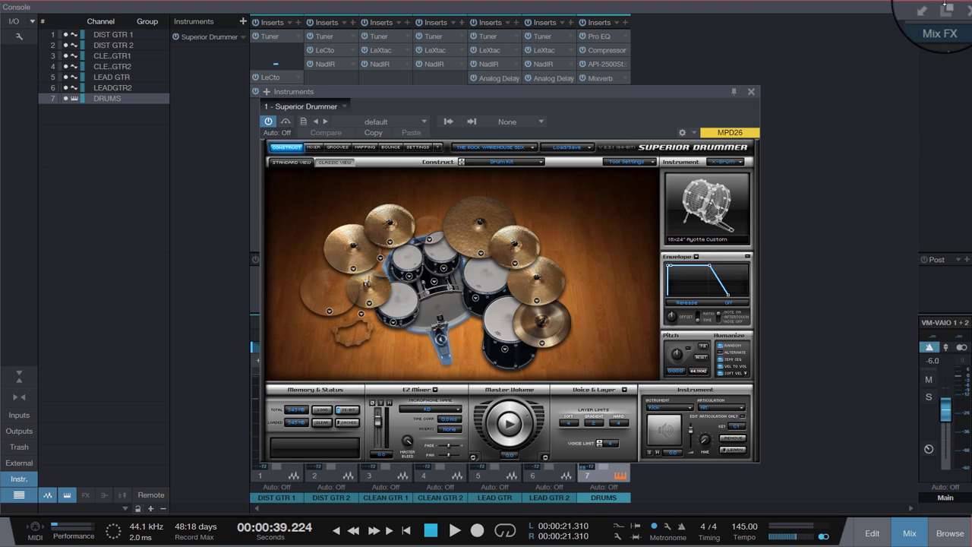
pyautogui.click(963, 6)
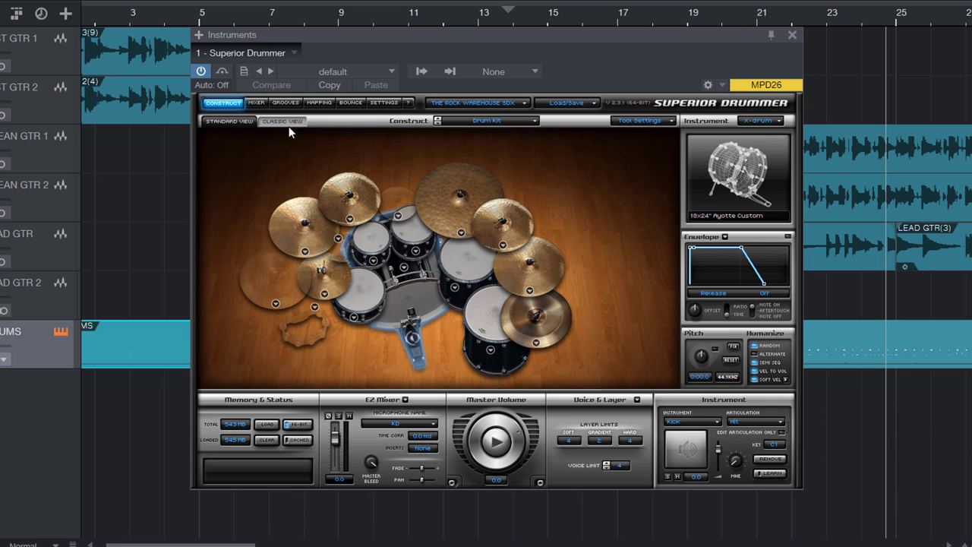
# Step: Open Superior Drummer's Bounce settings and turn its sample recording on and back off
pyautogui.click(350, 103)
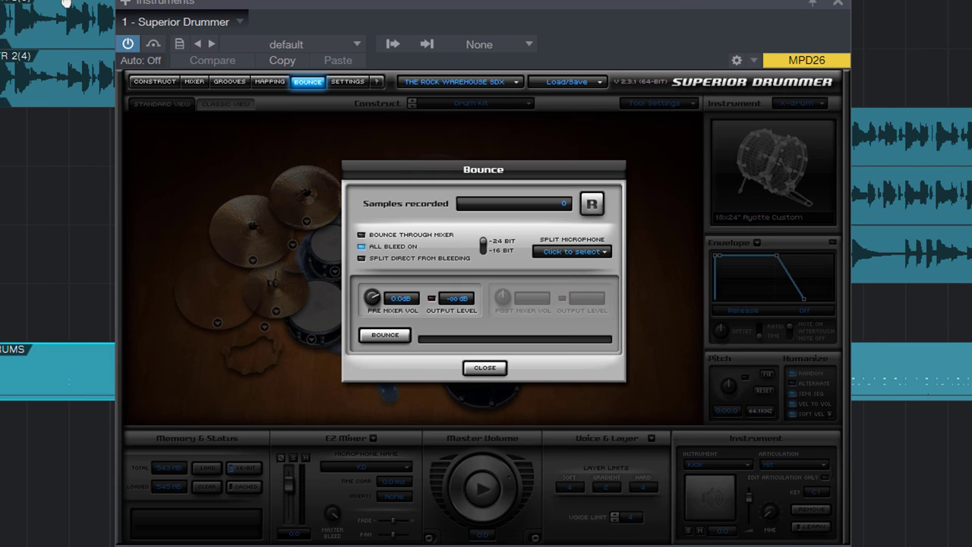
pyautogui.click(596, 203)
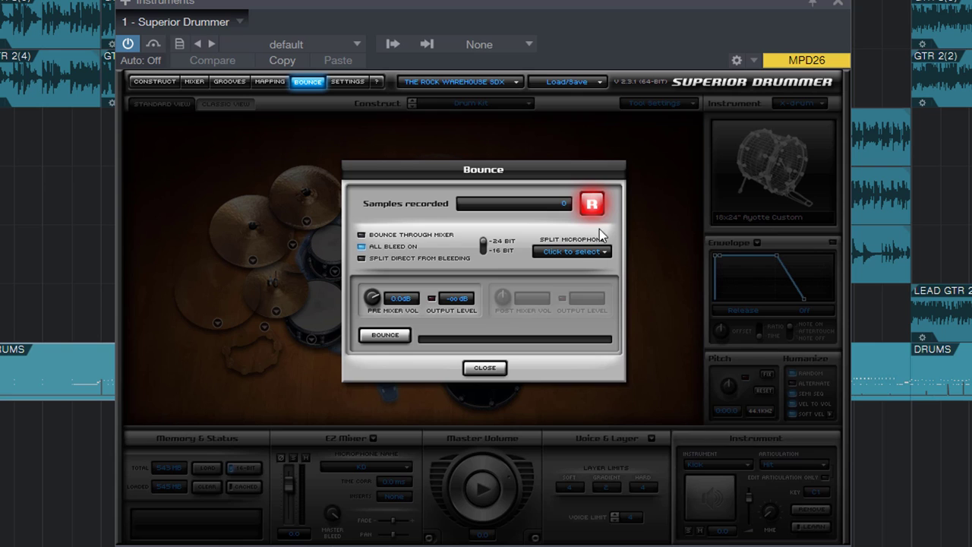
pyautogui.click(593, 204)
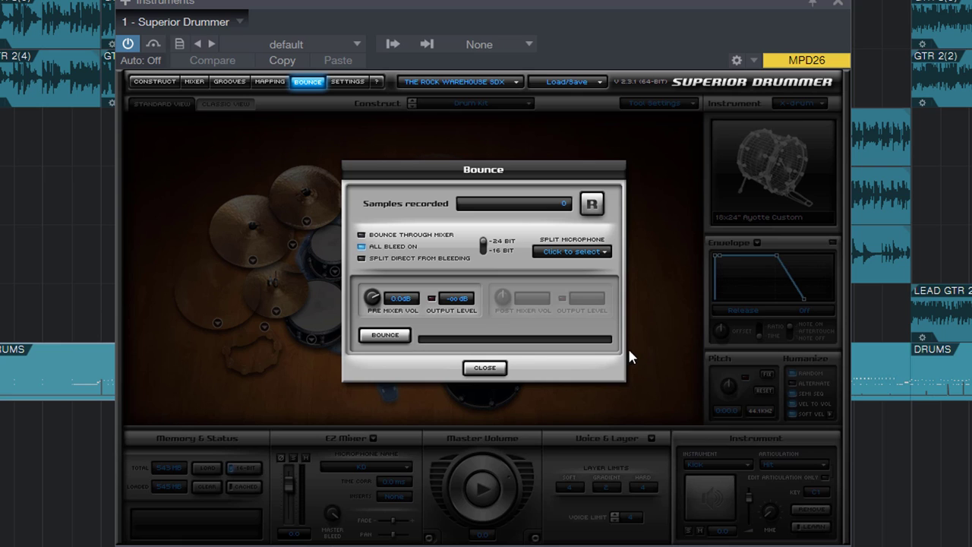
# Step: Record a short stretch of drum playback for bouncing, open the destination folder choice, cancel it, and close the Bounce settings
pyautogui.click(594, 206)
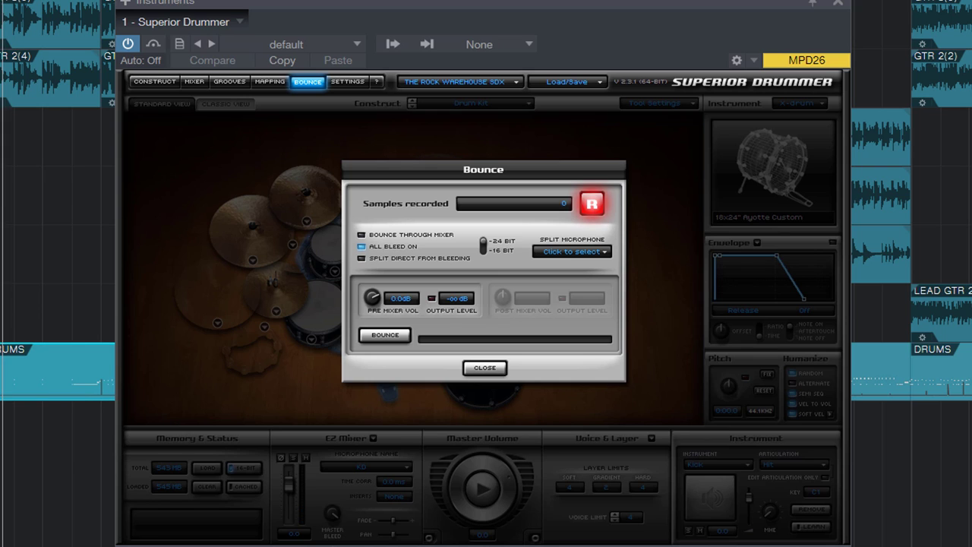
pyautogui.press('space')
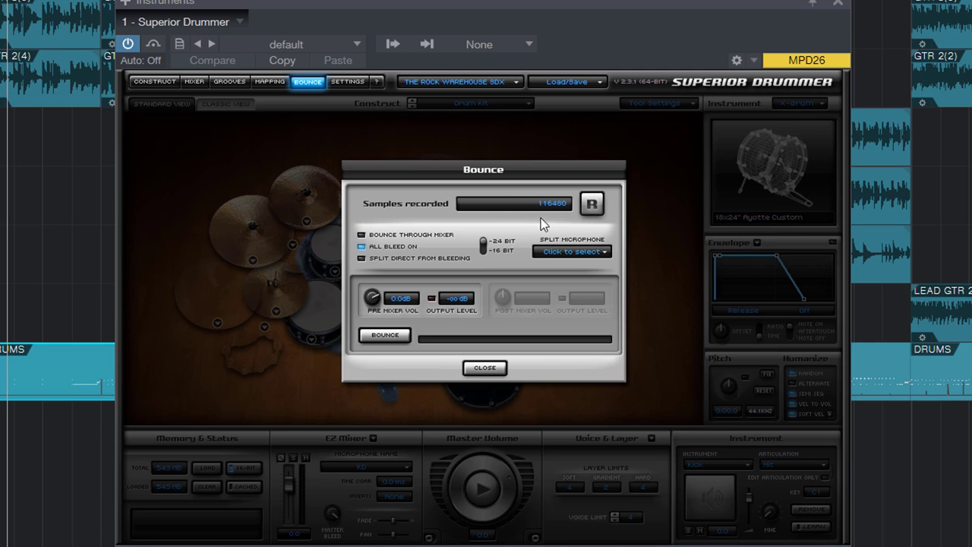
pyautogui.click(385, 335)
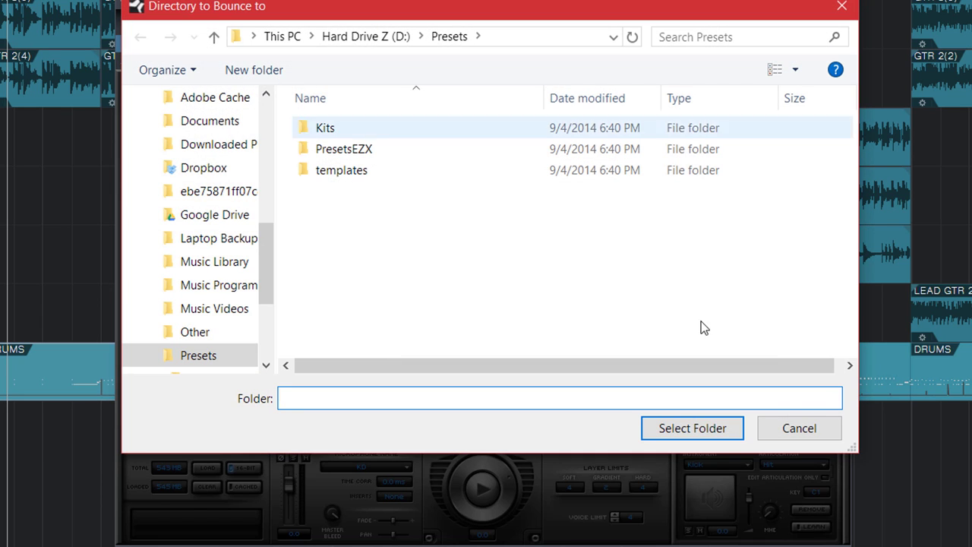
pyautogui.click(782, 427)
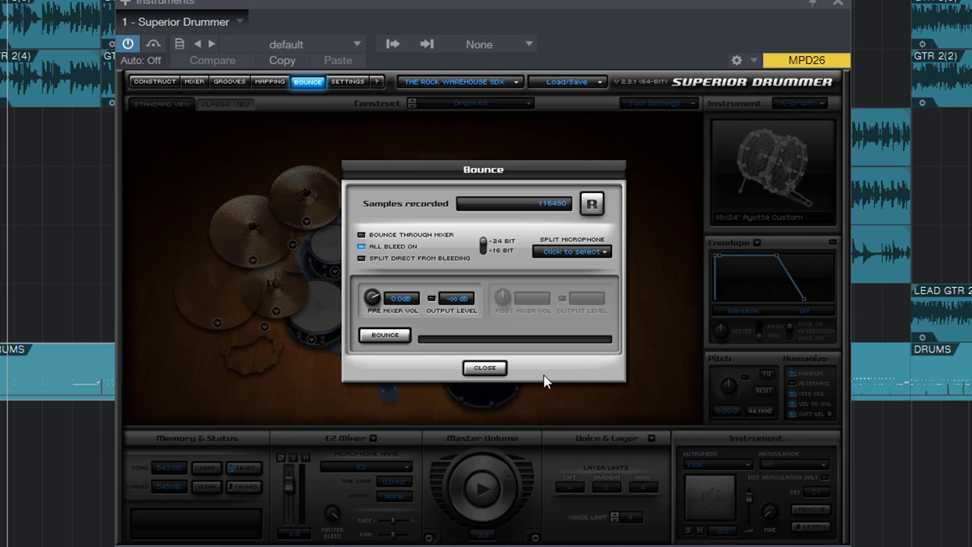
pyautogui.click(503, 368)
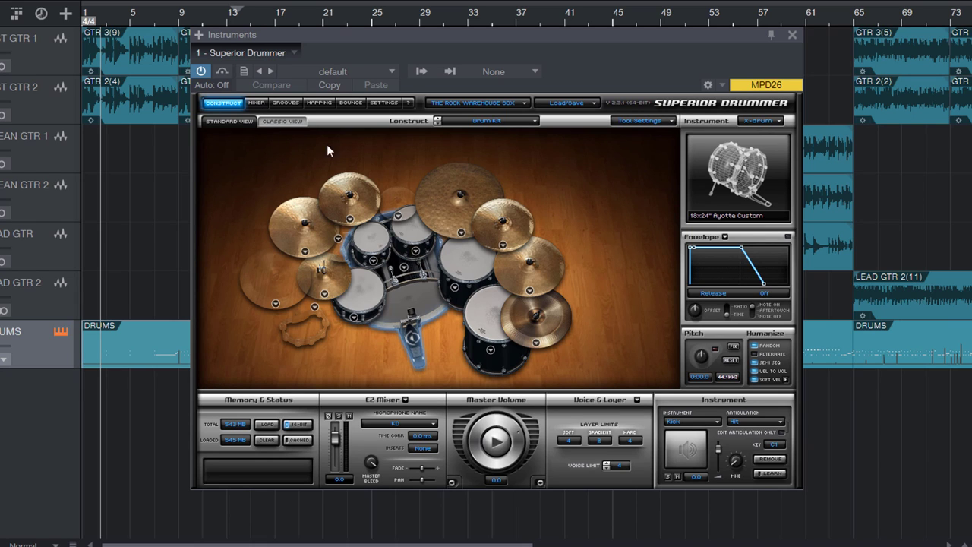
# Step: Show Superior Drummer's kit view and mixer channels, list the insert effects available for the KD channel, and play the drums briefly
pyautogui.click(258, 104)
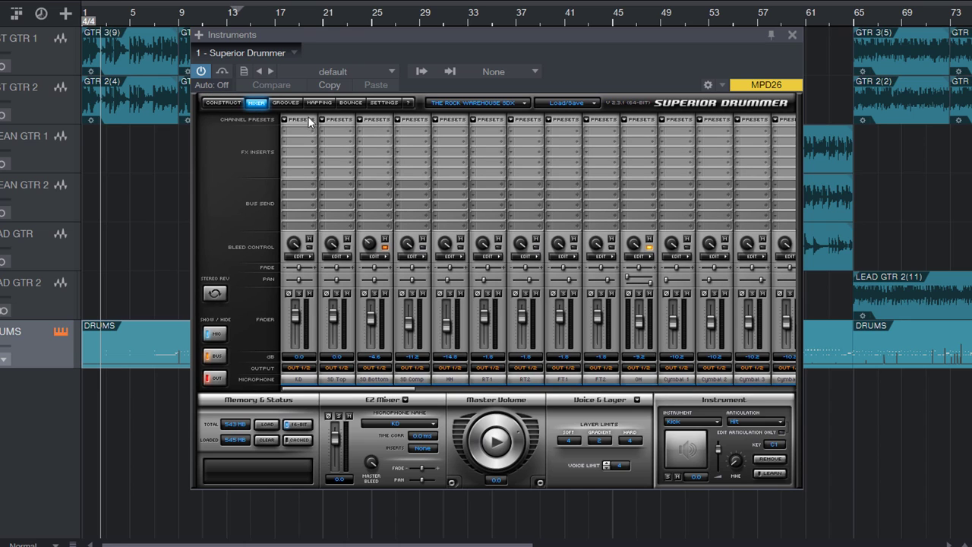
pyautogui.click(234, 103)
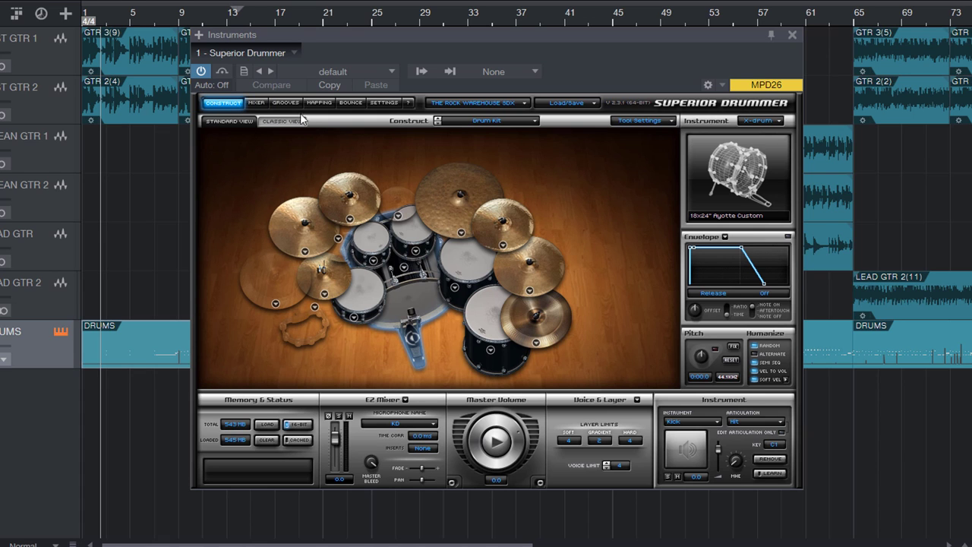
pyautogui.click(256, 102)
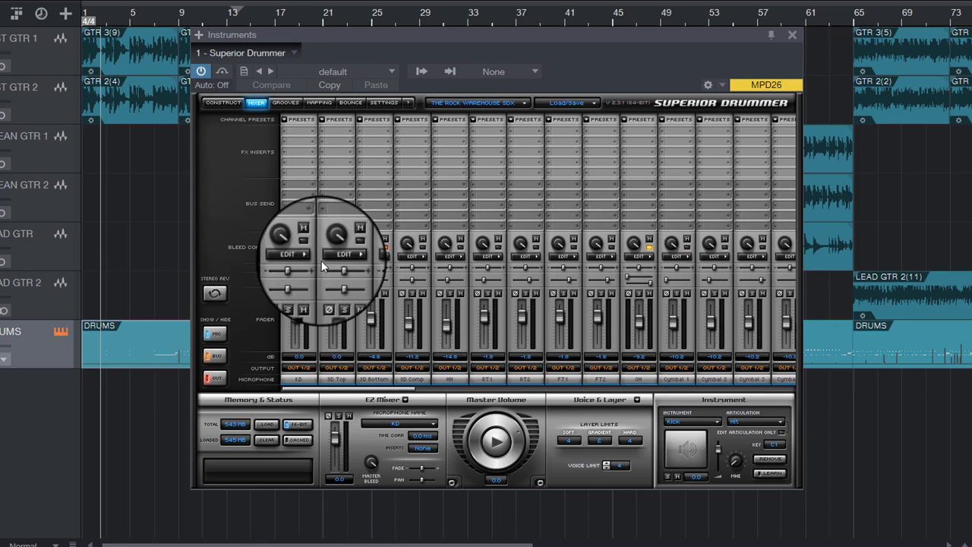
pyautogui.moveTo(411, 390); pyautogui.dragTo(364, 387)
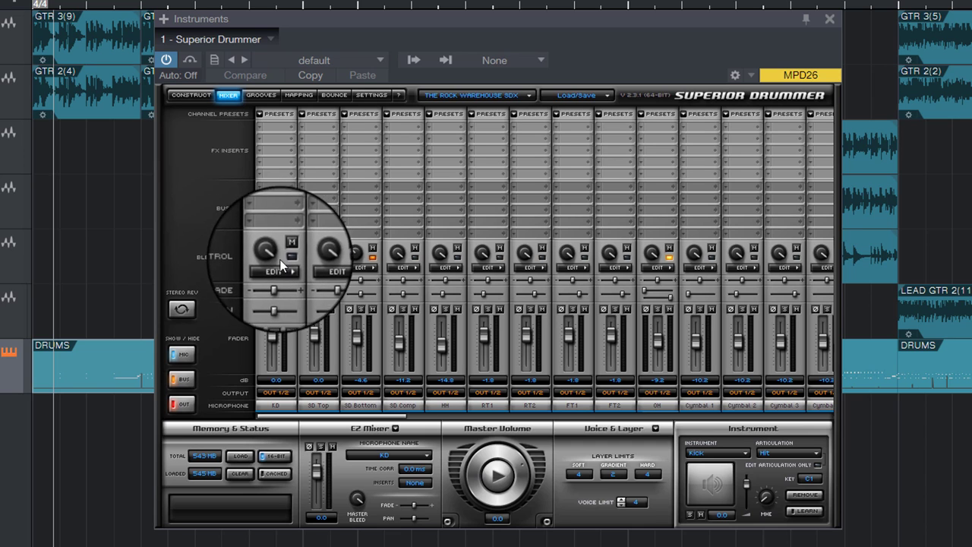
pyautogui.click(288, 129)
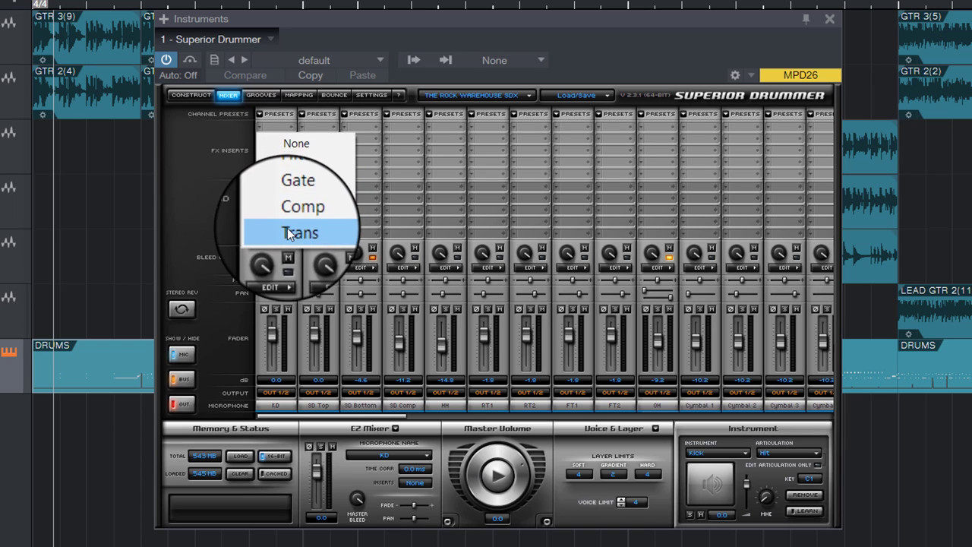
pyautogui.click(612, 46)
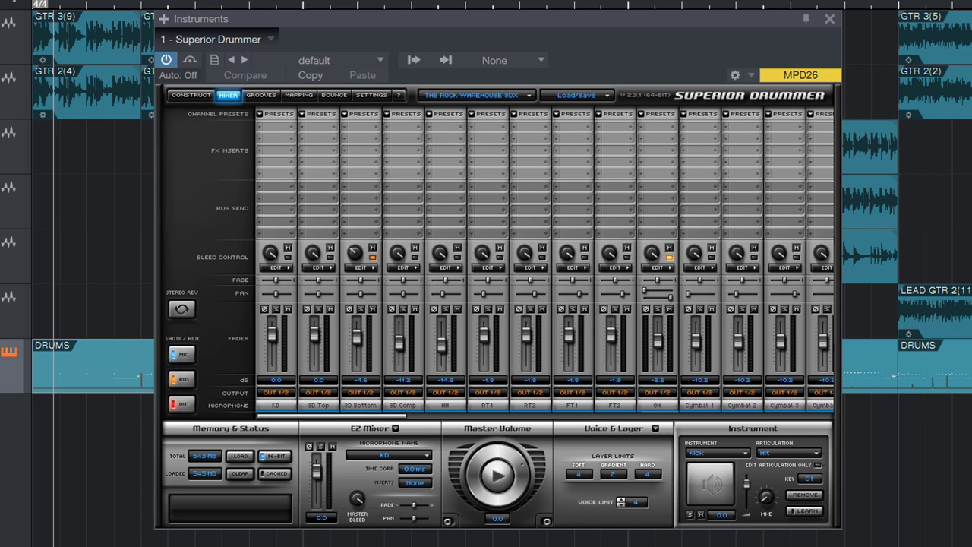
pyautogui.press('space')
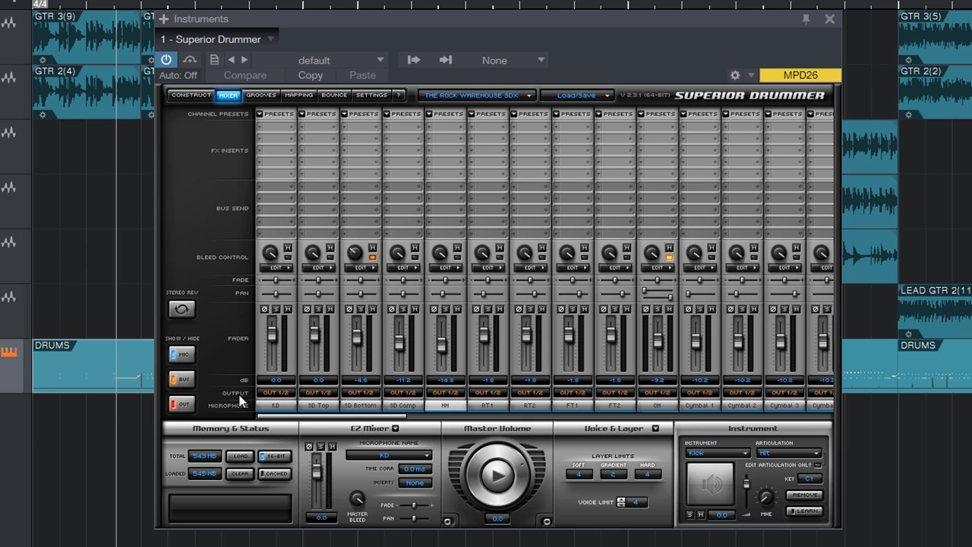
# Step: Route Superior Drummer's microphone channels to separate outputs with the Multichannel option, covering KD through Talkback
pyautogui.click(278, 394)
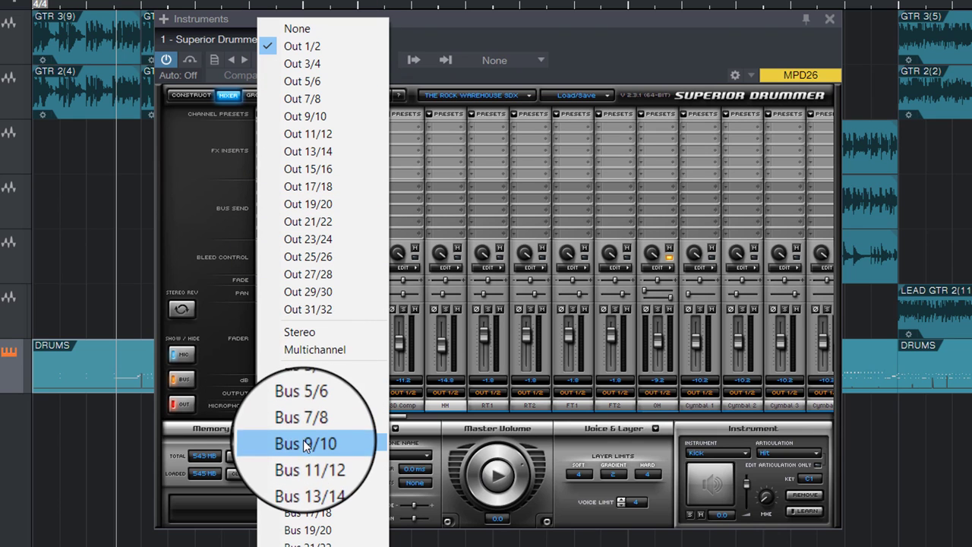
pyautogui.click(301, 357)
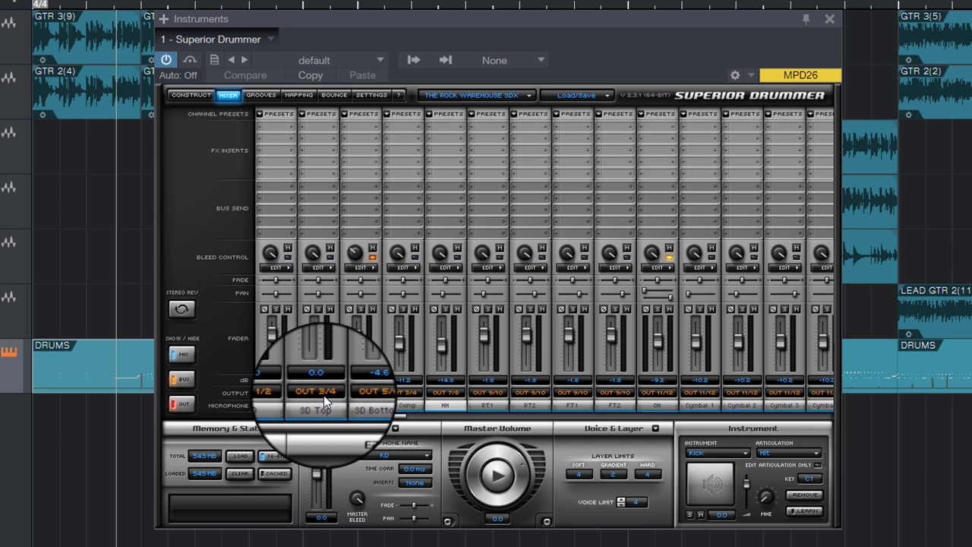
pyautogui.moveTo(328, 413); pyautogui.dragTo(516, 417)
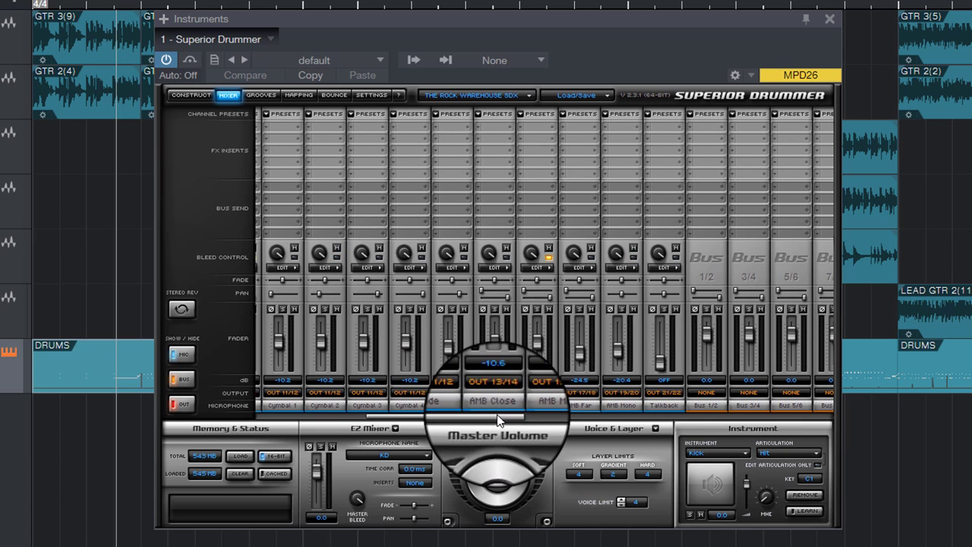
pyautogui.click(659, 395)
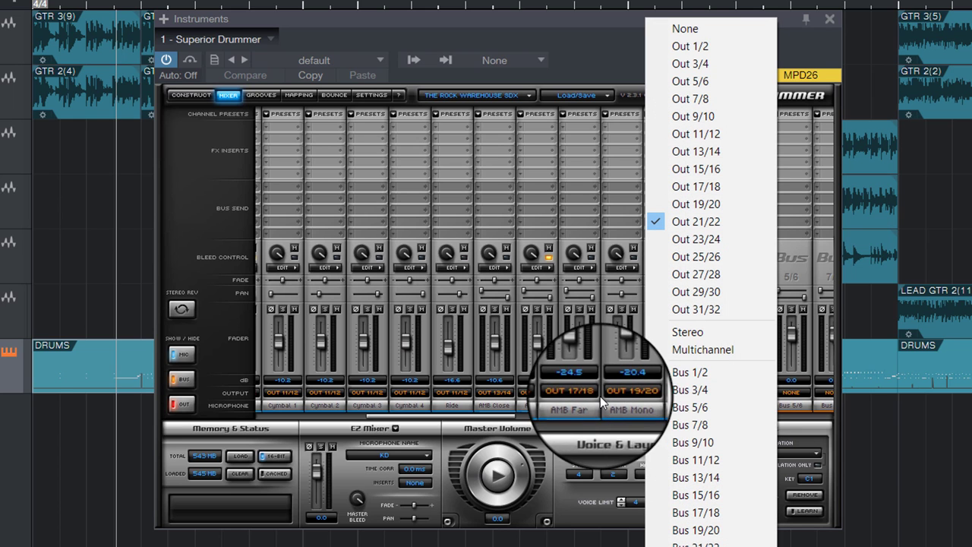
pyautogui.click(711, 349)
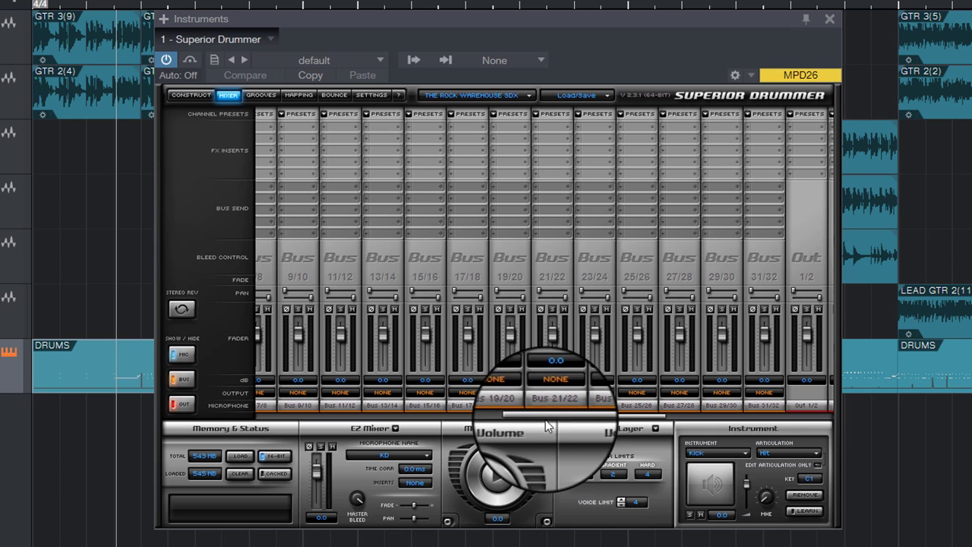
# Step: Review the outputs assigned to the microphone channels from Talkback back to KD, including the output choices for Talkback
pyautogui.moveTo(545, 419); pyautogui.dragTo(431, 422)
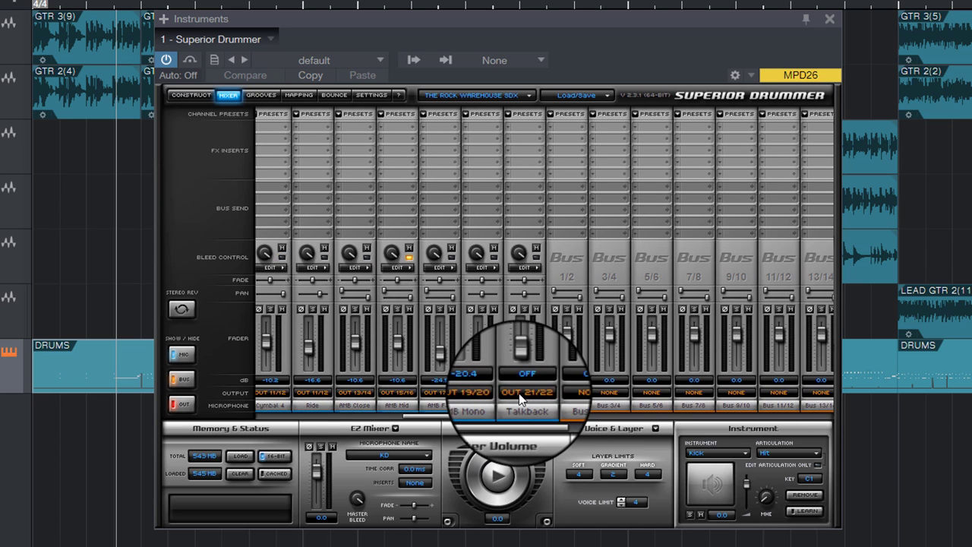
pyautogui.click(521, 392)
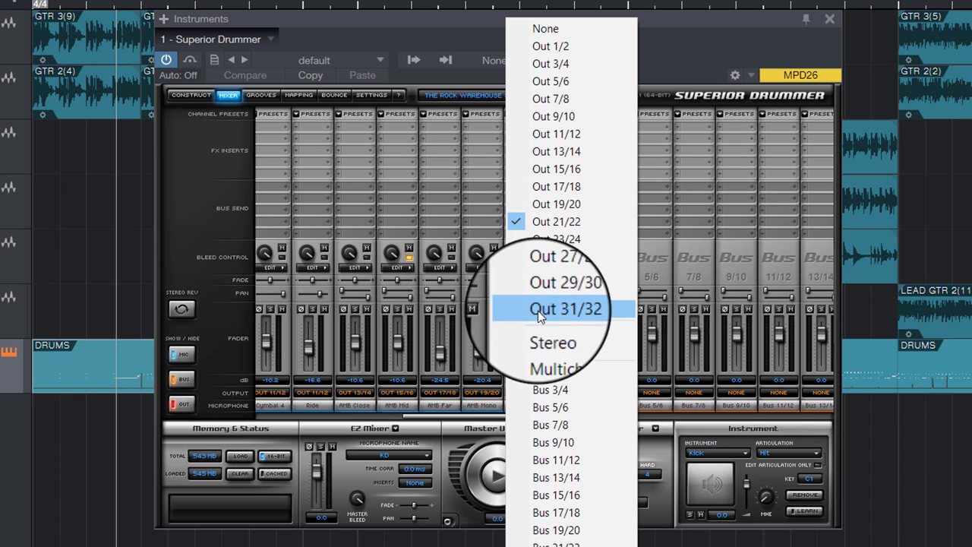
pyautogui.click(427, 438)
pyautogui.moveTo(395, 414); pyautogui.dragTo(285, 417)
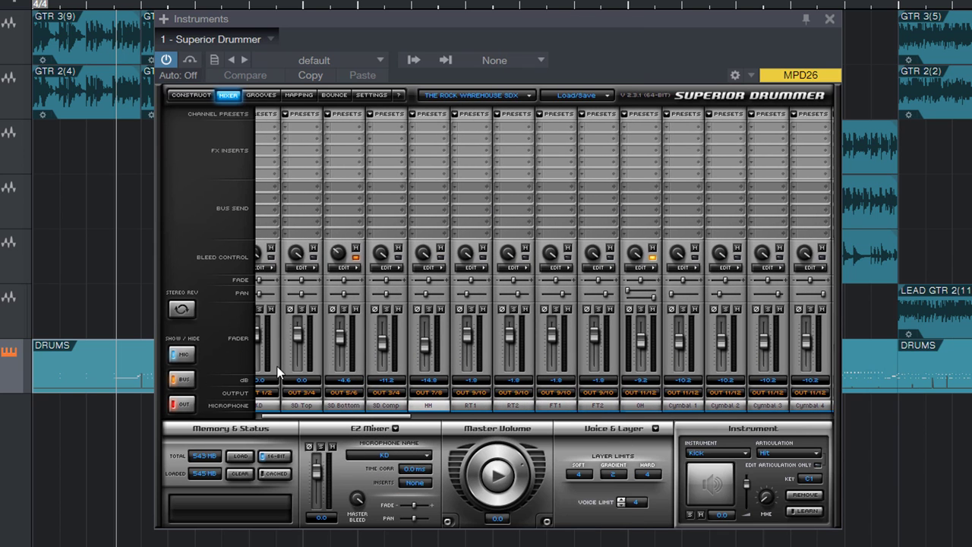
pyautogui.click(577, 94)
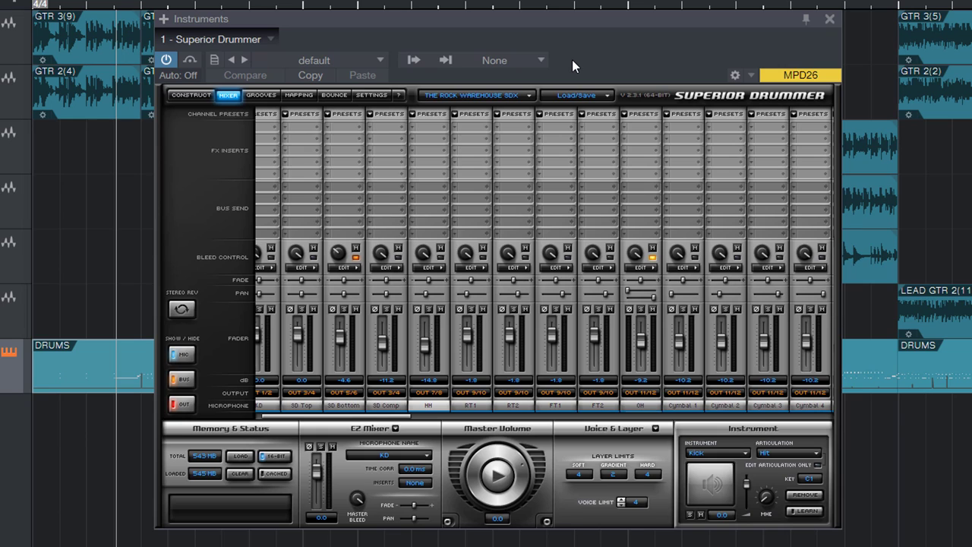
# Step: Open the instrument's list of host outputs and check which output pairs the microphone channels up to Talkback use
pyautogui.click(411, 62)
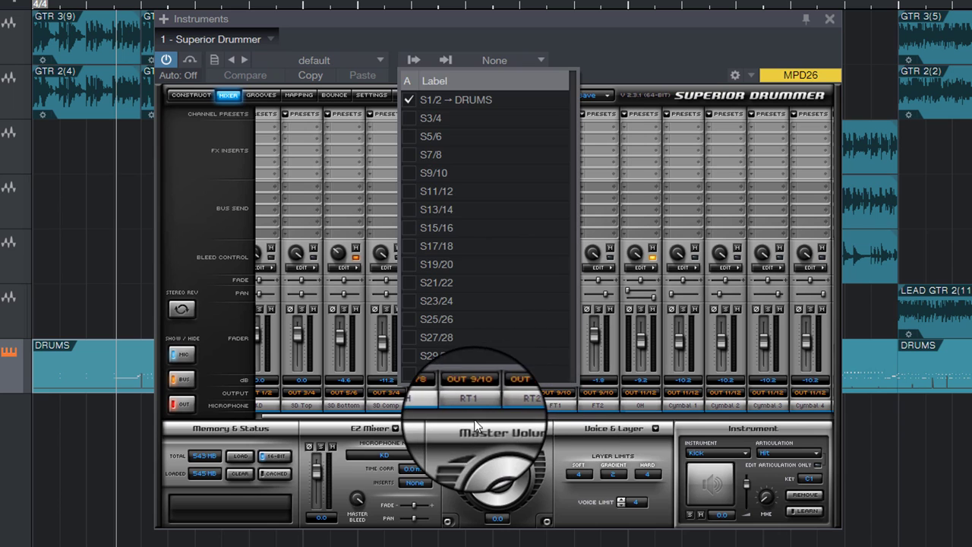
pyautogui.click(359, 415)
pyautogui.moveTo(359, 416); pyautogui.dragTo(530, 421)
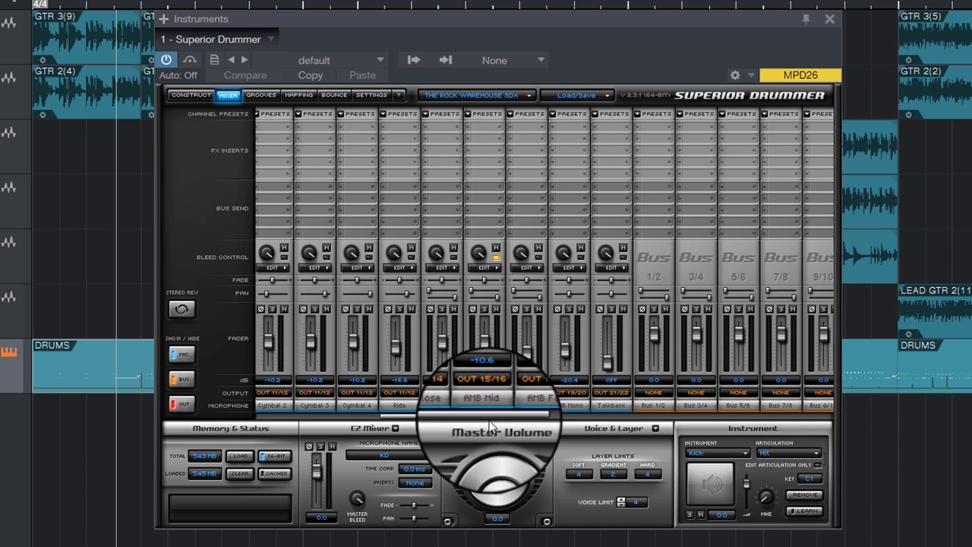
pyautogui.moveTo(486, 419); pyautogui.dragTo(452, 418)
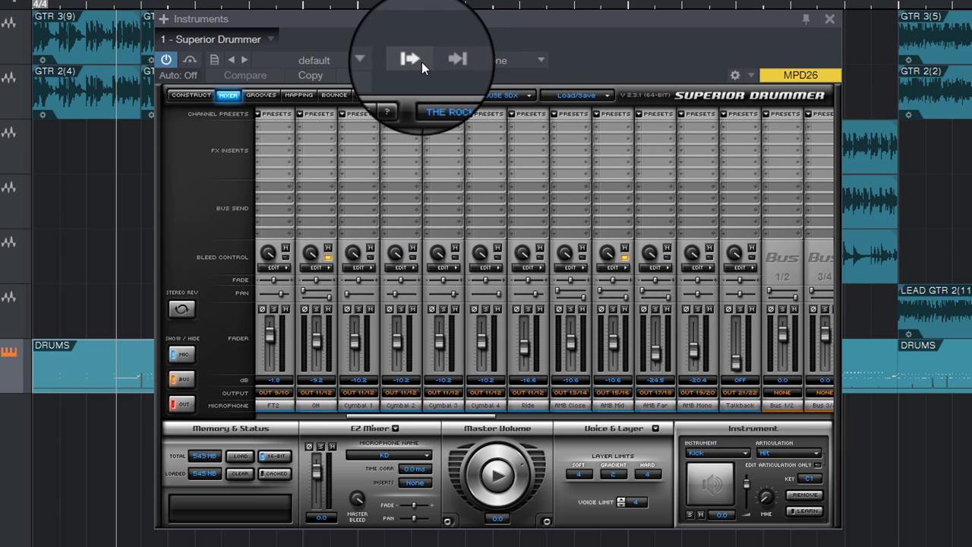
# Step: Activate the instrument's stereo outputs S3/4 through S21/22 and close the Superior Drummer window
pyautogui.click(422, 62)
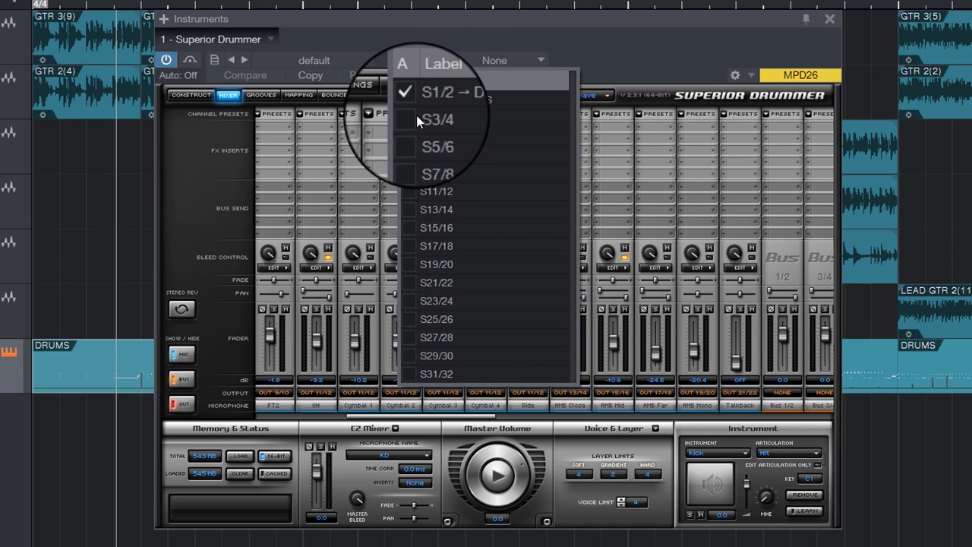
pyautogui.click(412, 119)
pyautogui.click(409, 137)
pyautogui.click(411, 155)
pyautogui.click(411, 173)
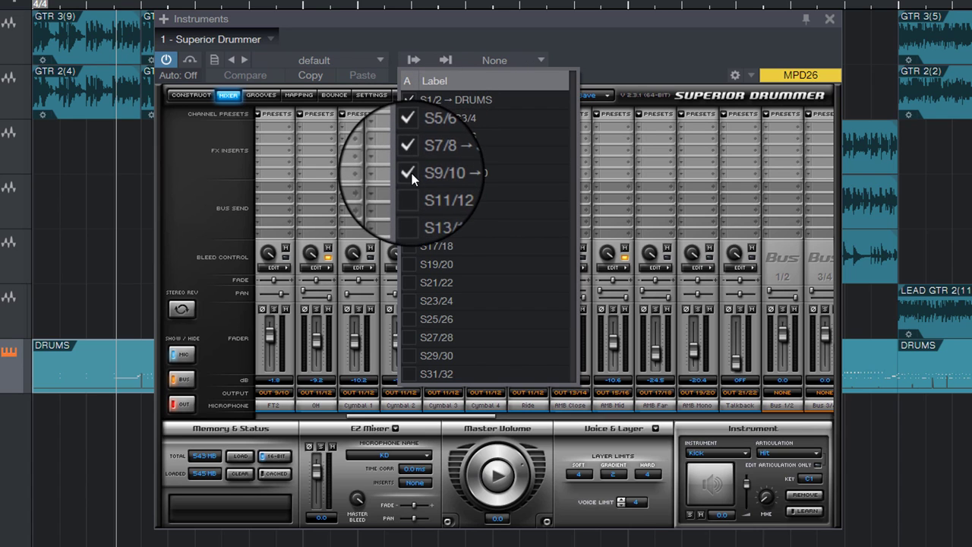
pyautogui.click(411, 191)
pyautogui.click(411, 210)
pyautogui.click(410, 228)
pyautogui.click(410, 247)
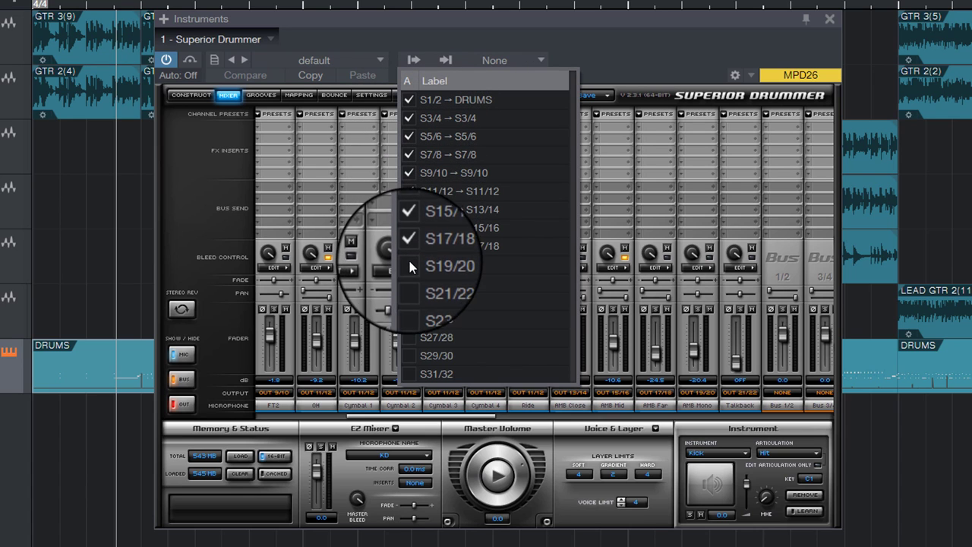
pyautogui.click(410, 265)
pyautogui.click(409, 283)
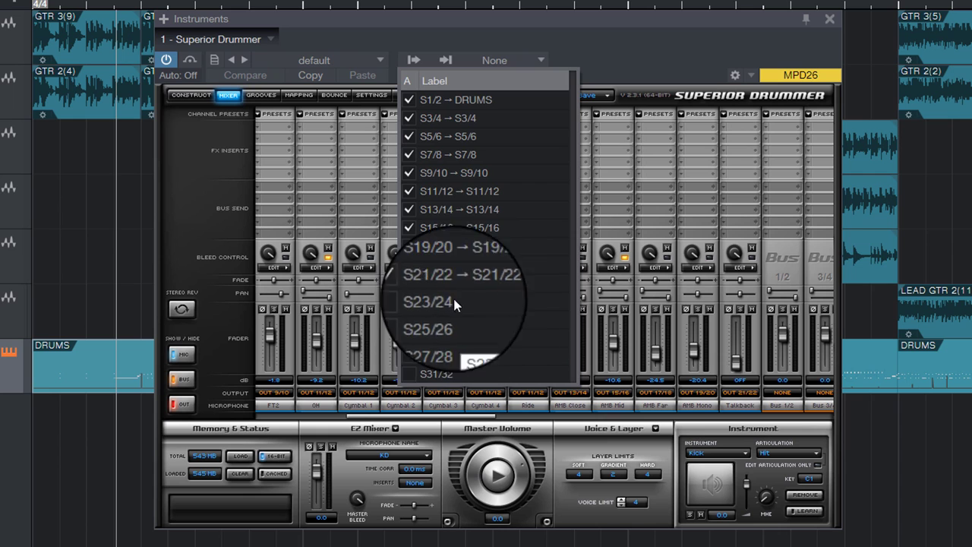
pyautogui.click(602, 42)
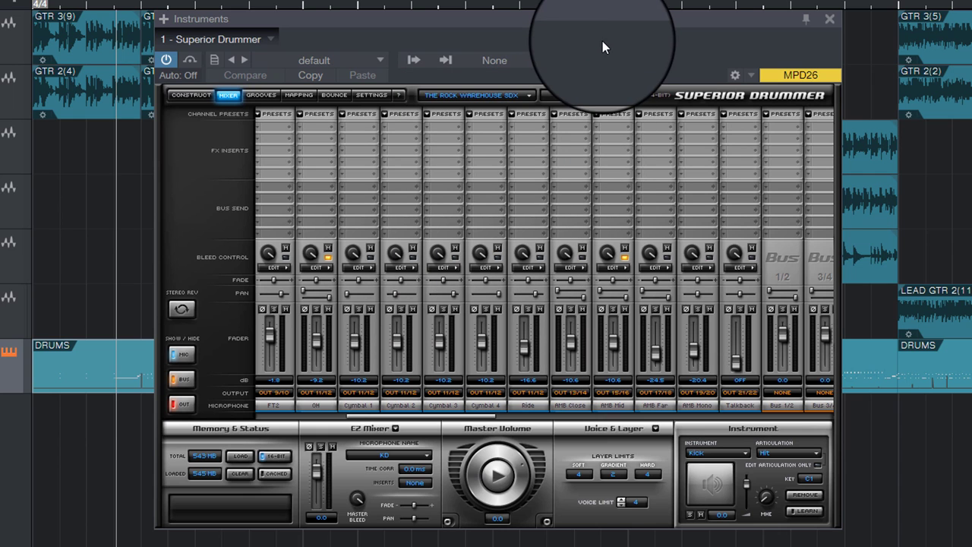
pyautogui.click(831, 20)
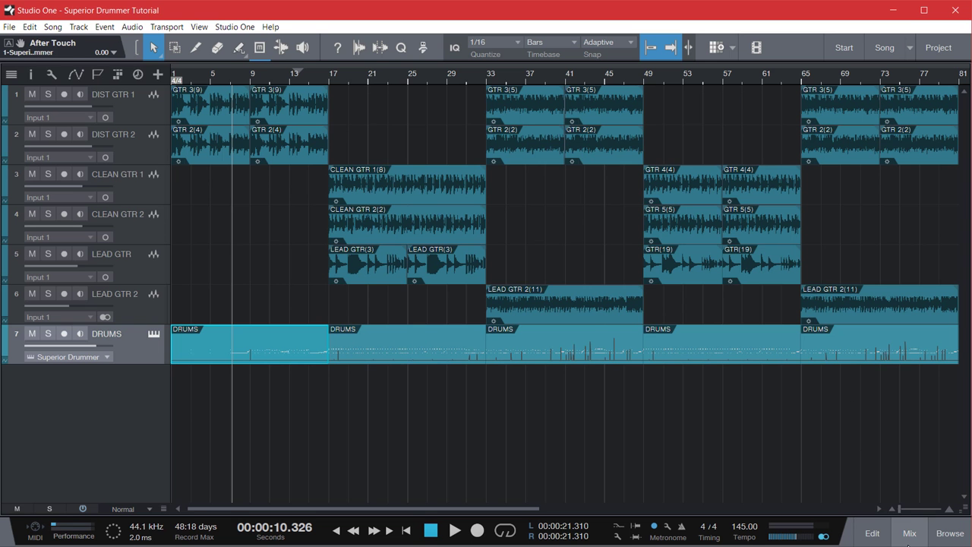
# Step: Show the drum output channels S3/4 to S21/22 in the mixer console and close the console
pyautogui.click(909, 543)
pyautogui.moveTo(290, 509); pyautogui.dragTo(480, 513)
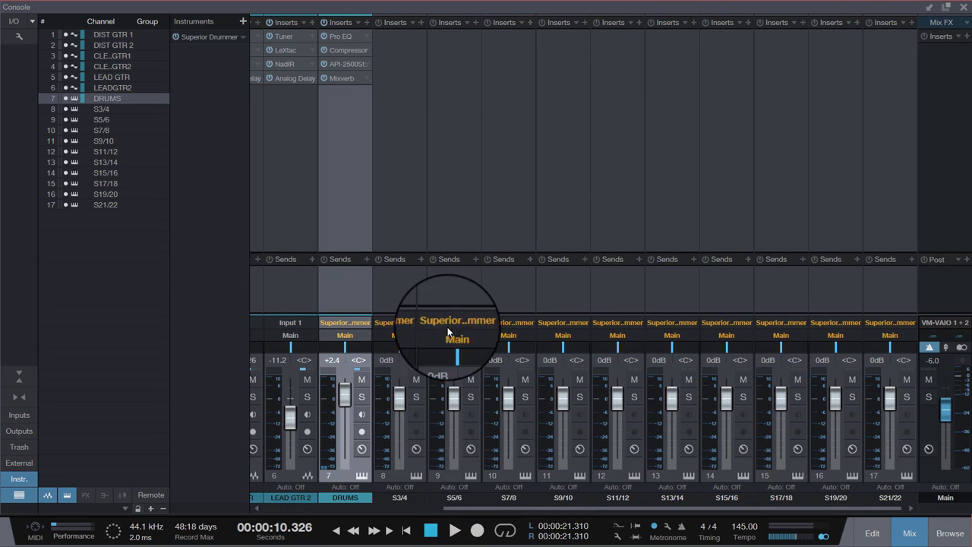
pyautogui.click(961, 6)
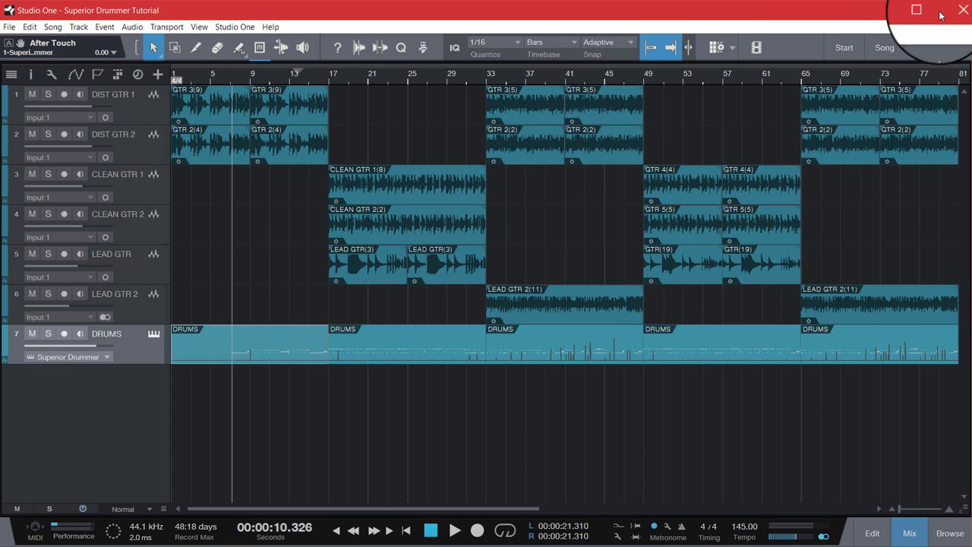
# Step: Solo the DRUMS track, play the song from bar 17, and show the separate drum channels in the mixer console
pyautogui.click(47, 334)
pyautogui.click(329, 72)
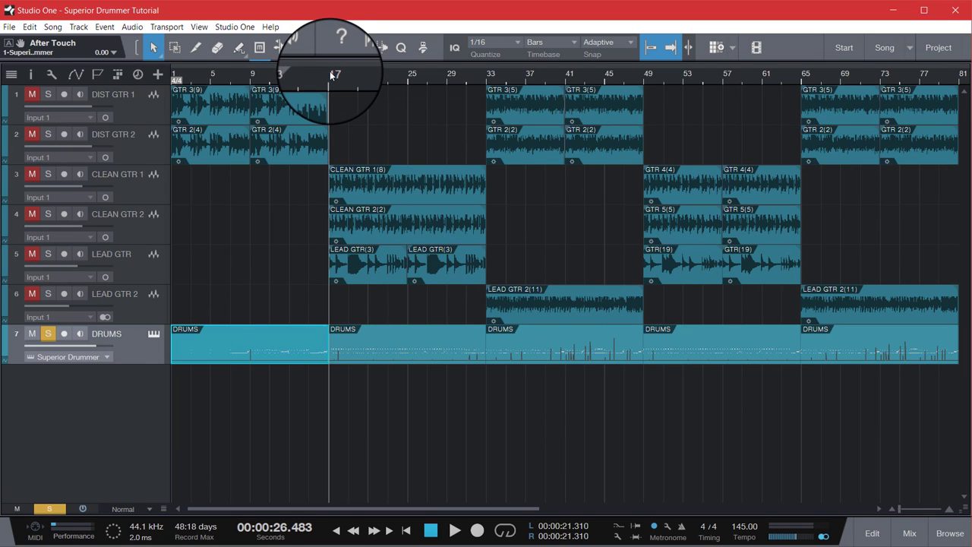
pyautogui.press('space')
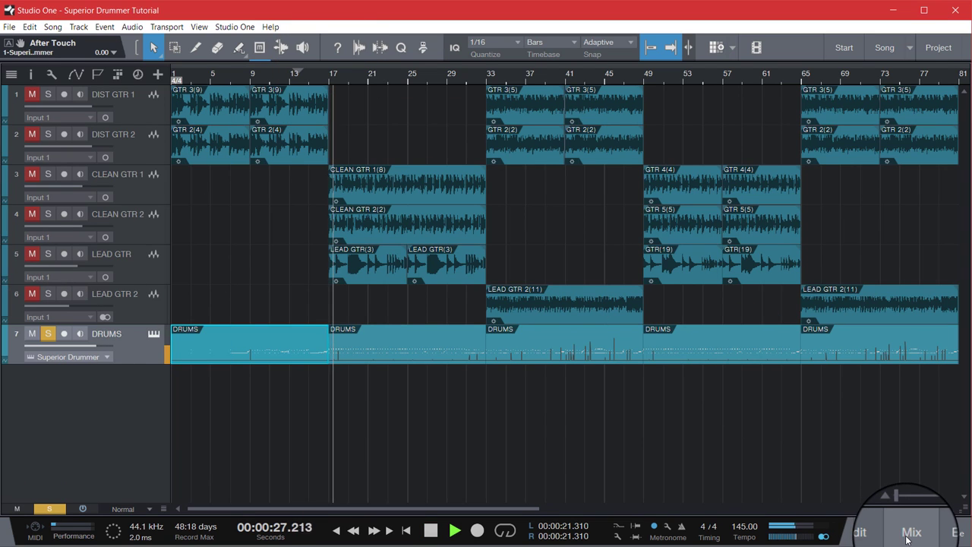
pyautogui.click(908, 538)
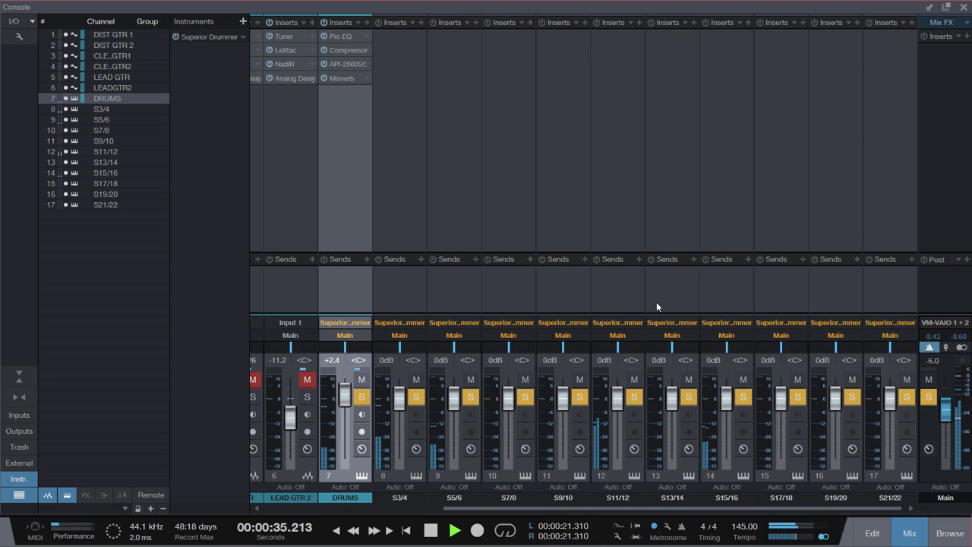
# Step: Take DRUMS and the channels S5/6 through S21/22 out of solo to hear S3/4 alone during playback
pyautogui.click(362, 398)
pyautogui.click(471, 396)
pyautogui.click(525, 397)
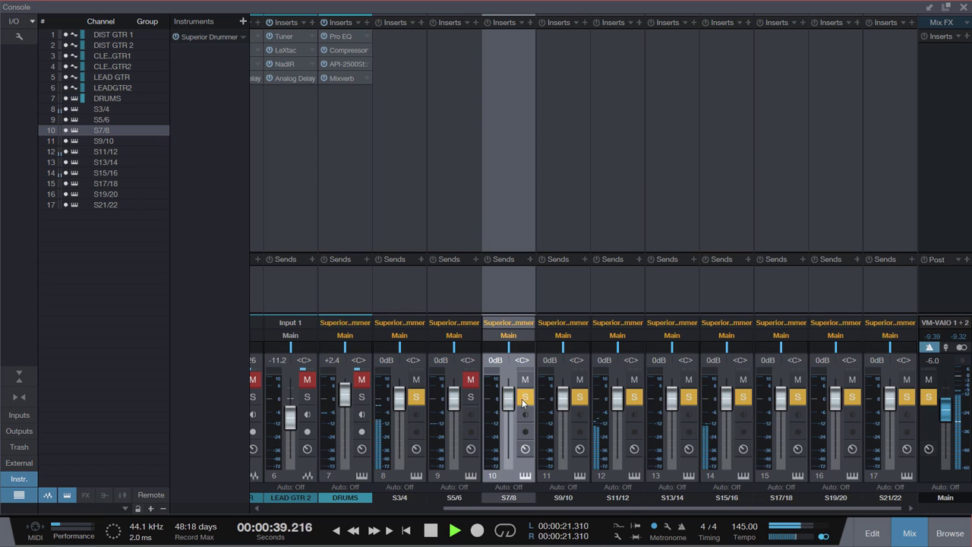
pyautogui.click(581, 397)
pyautogui.click(635, 397)
pyautogui.click(689, 397)
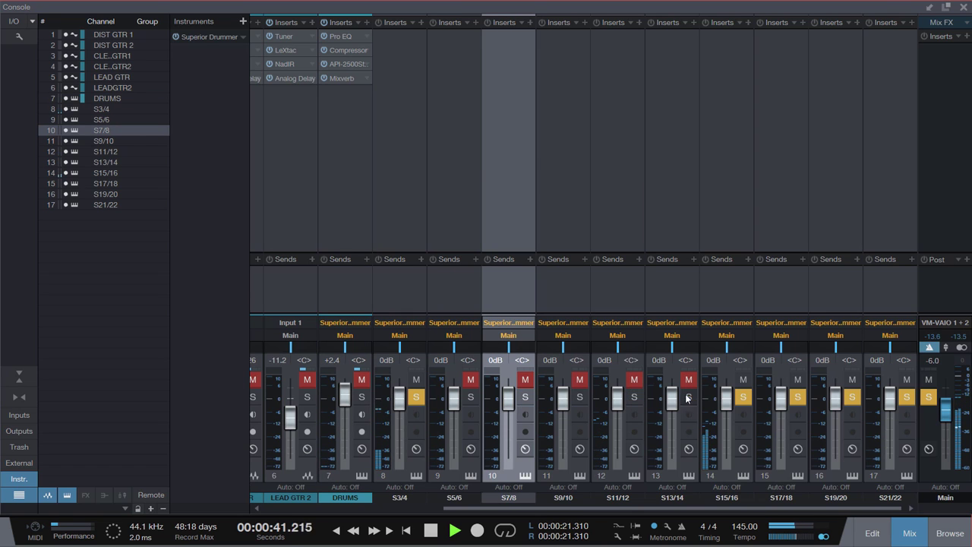
pyautogui.click(743, 398)
pyautogui.click(798, 398)
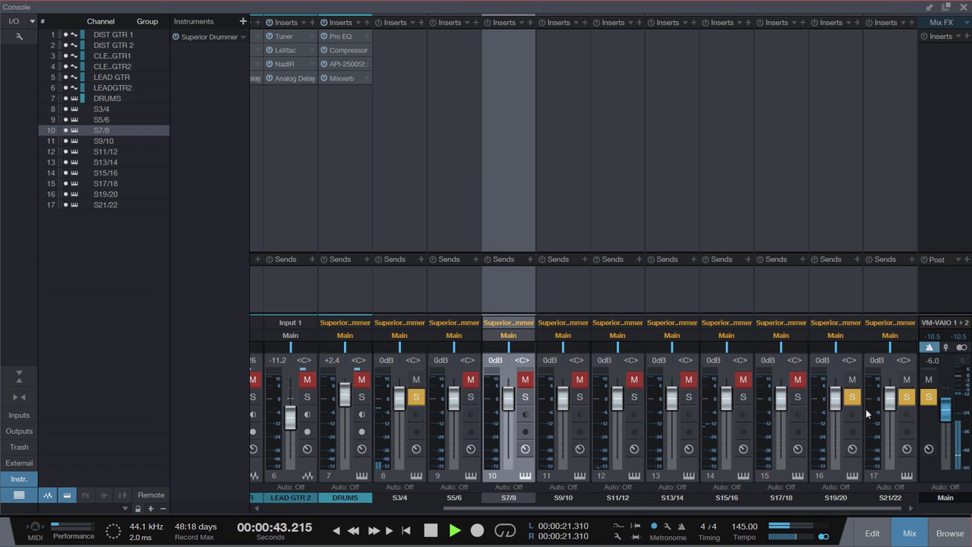
pyautogui.click(853, 398)
pyautogui.click(907, 398)
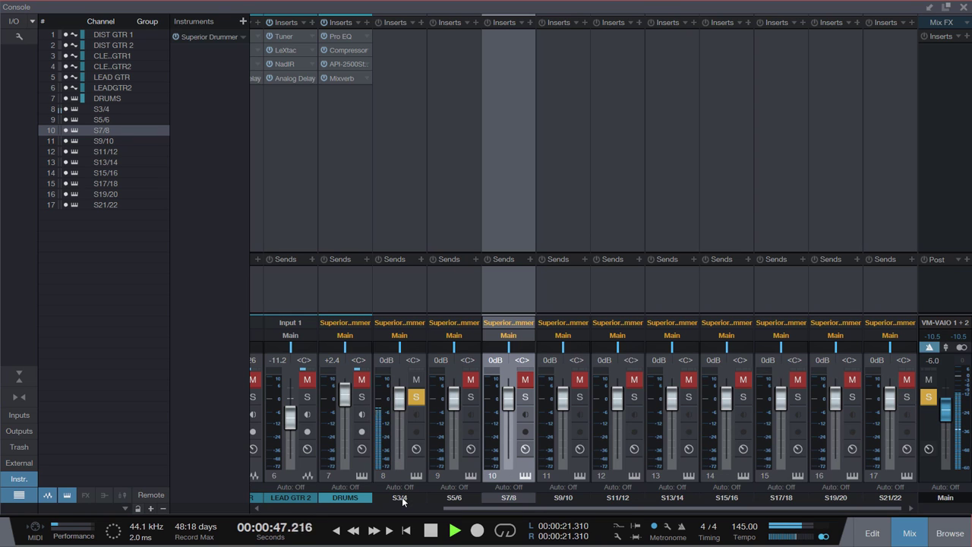
# Step: Solo channel S5/6 instead of S3/4 and rename it Snare BOT
pyautogui.click(470, 397)
pyautogui.click(418, 399)
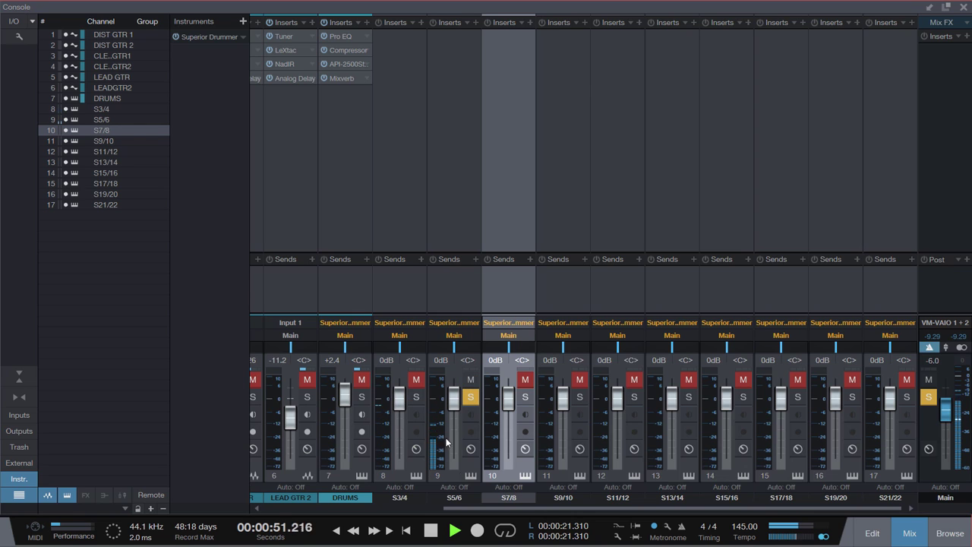
pyautogui.moveTo(452, 500); pyautogui.dragTo(452, 500)
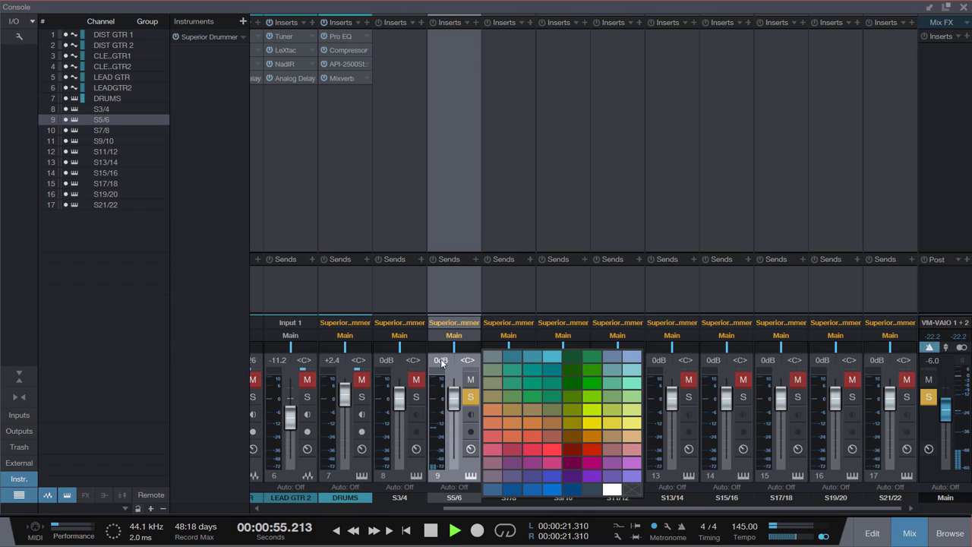
pyautogui.doubleClick(456, 501)
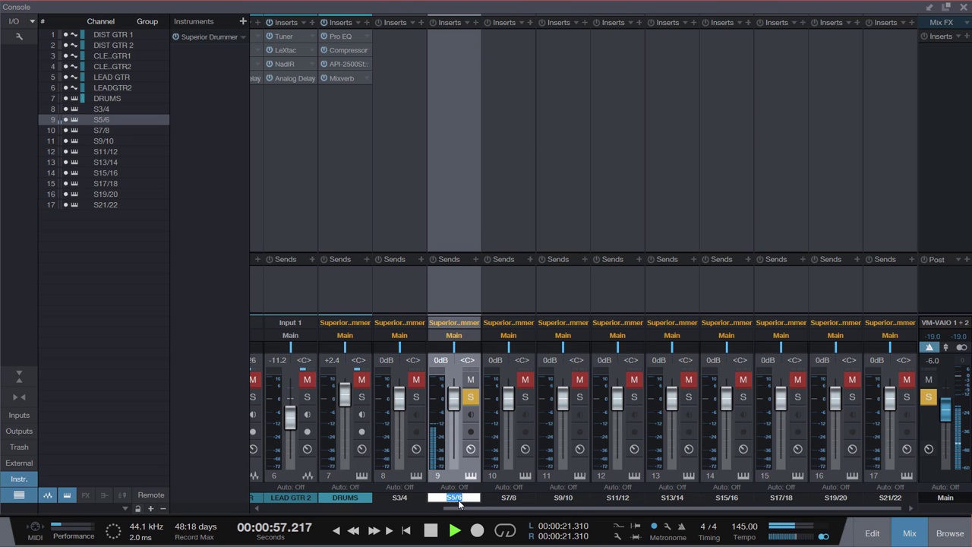
pyautogui.write('Snare BOT')
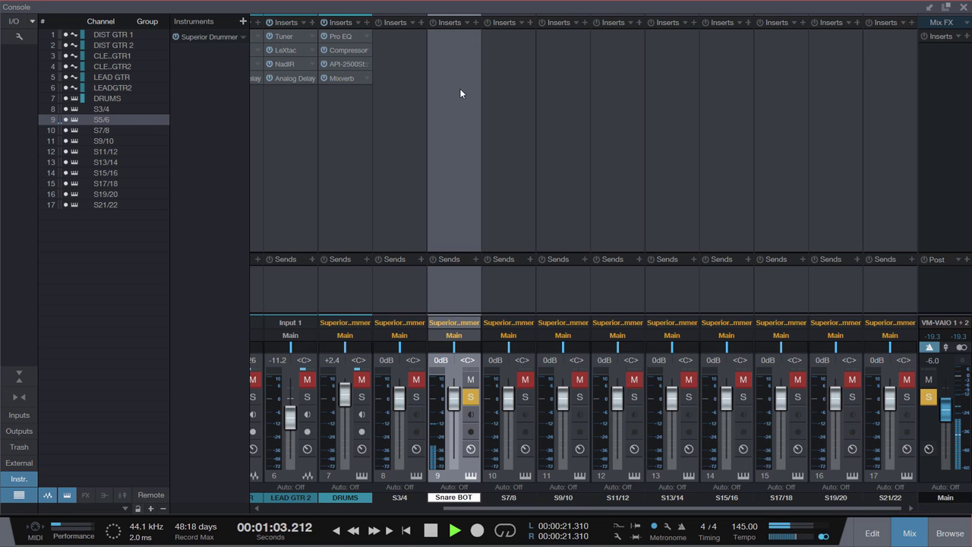
pyautogui.press('Return')
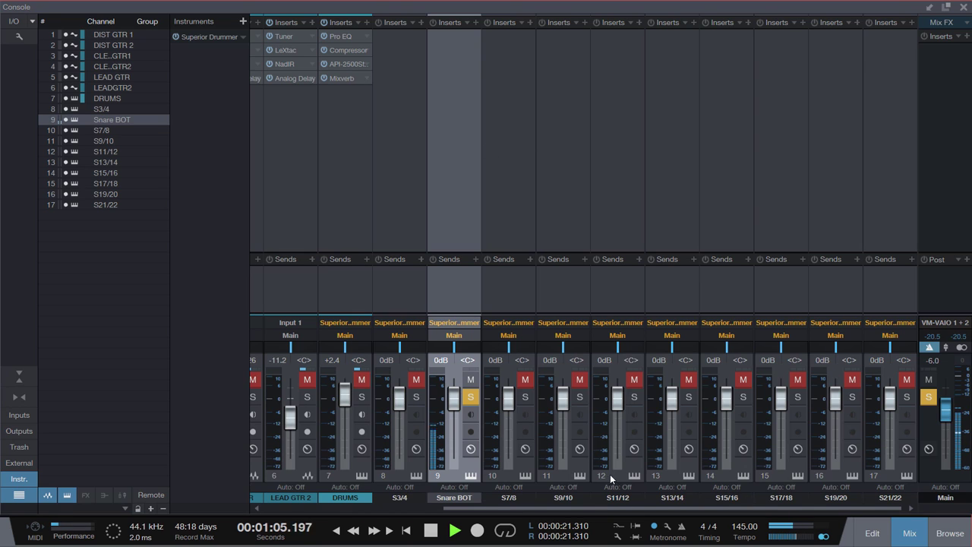
# Step: Solo DRUMS, S3/4 and S7/8 through S21/22 again so the whole kit plays along with Snare BOT
pyautogui.click(371, 178)
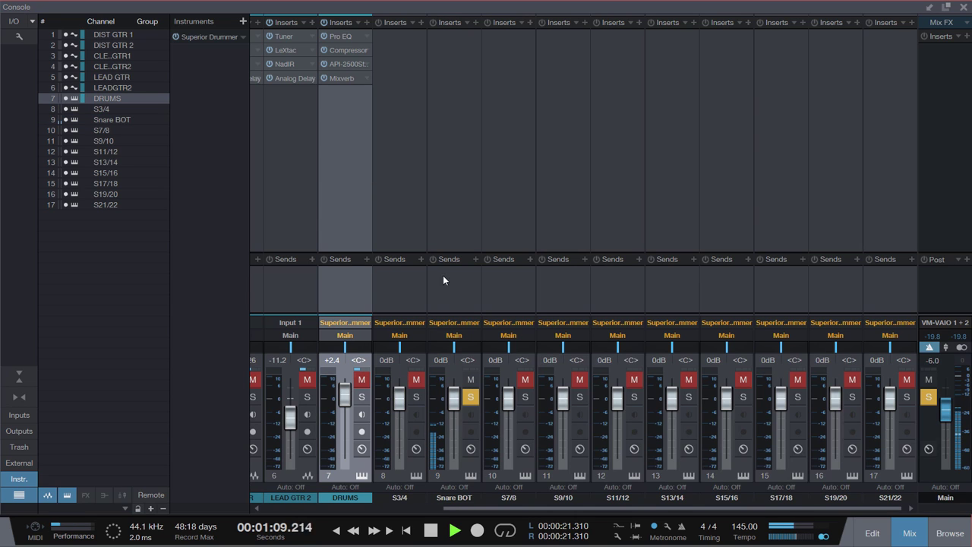
pyautogui.click(402, 397)
pyautogui.click(361, 397)
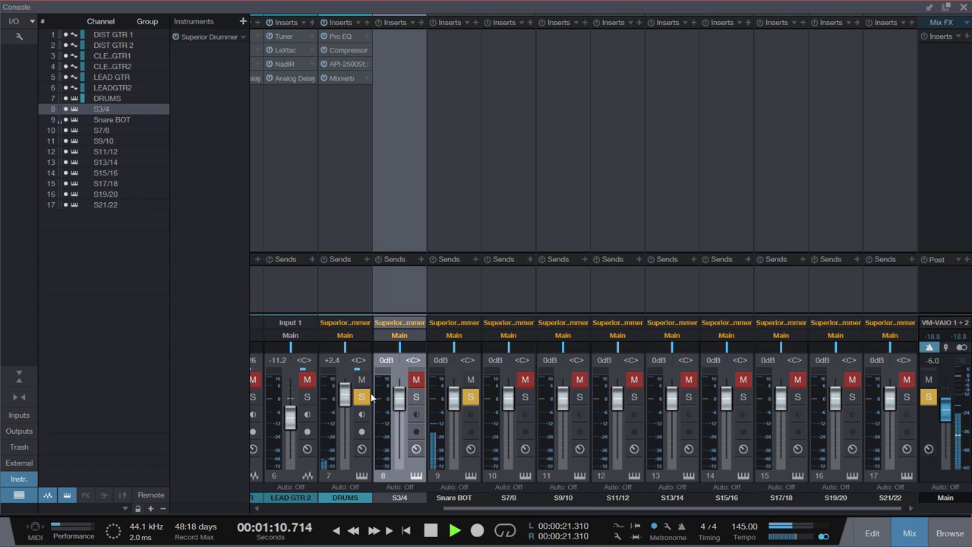
pyautogui.click(417, 397)
pyautogui.click(525, 397)
pyautogui.click(579, 396)
pyautogui.click(635, 397)
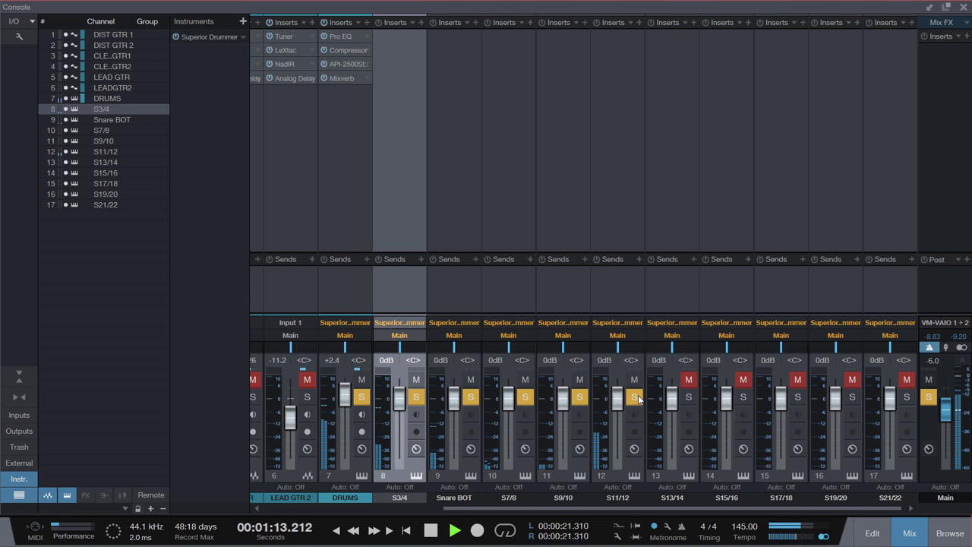
pyautogui.click(689, 396)
pyautogui.click(744, 397)
pyautogui.click(798, 396)
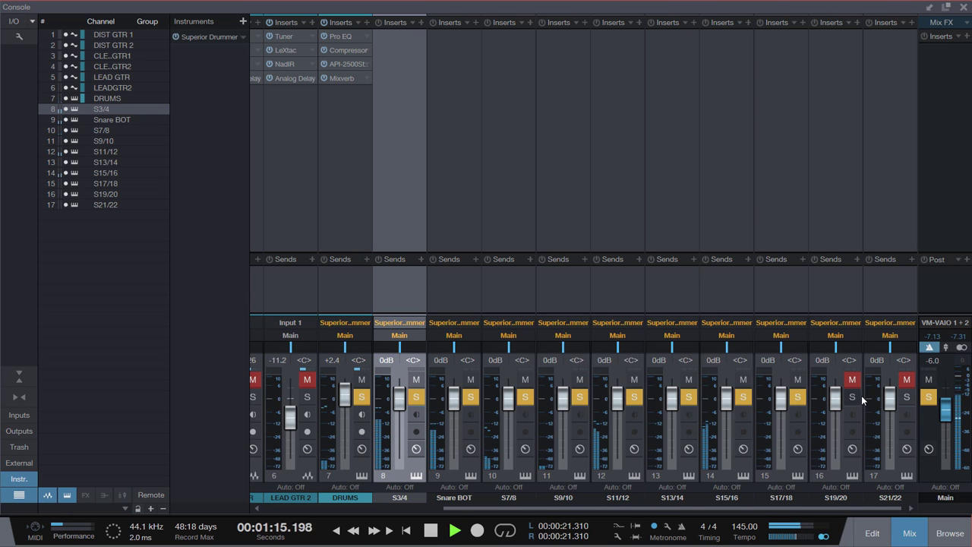
pyautogui.click(853, 396)
pyautogui.click(907, 396)
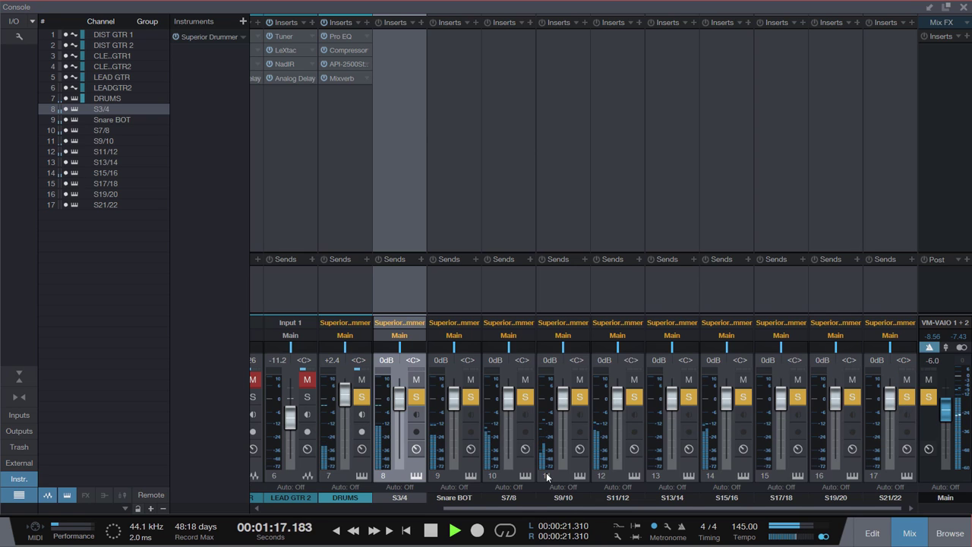
# Step: Set the S3/4 fader to +3.8 dB and the DRUMS fader to -4.6 dB, and close the mixer console
pyautogui.moveTo(402, 397); pyautogui.dragTo(345, 407)
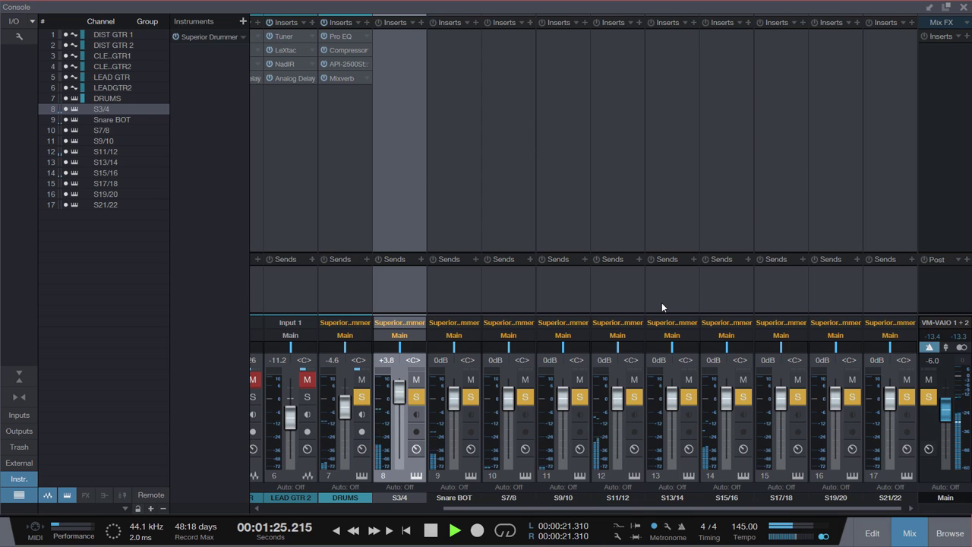
pyautogui.click(962, 8)
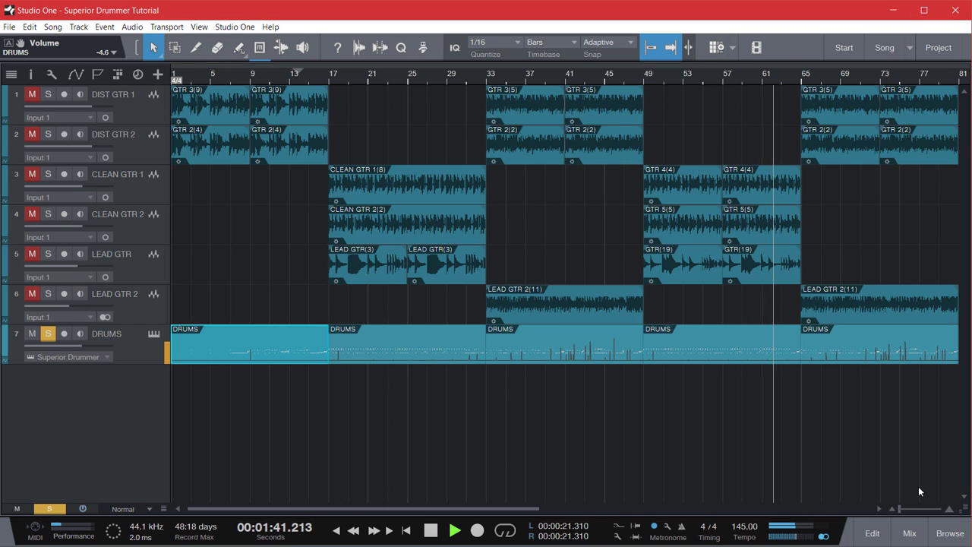
pyautogui.click(910, 533)
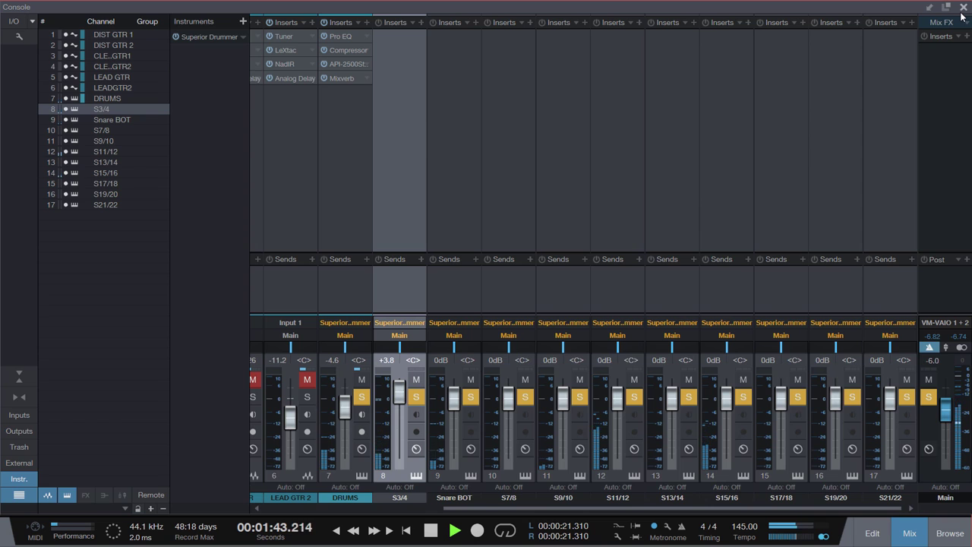
pyautogui.press('F3')
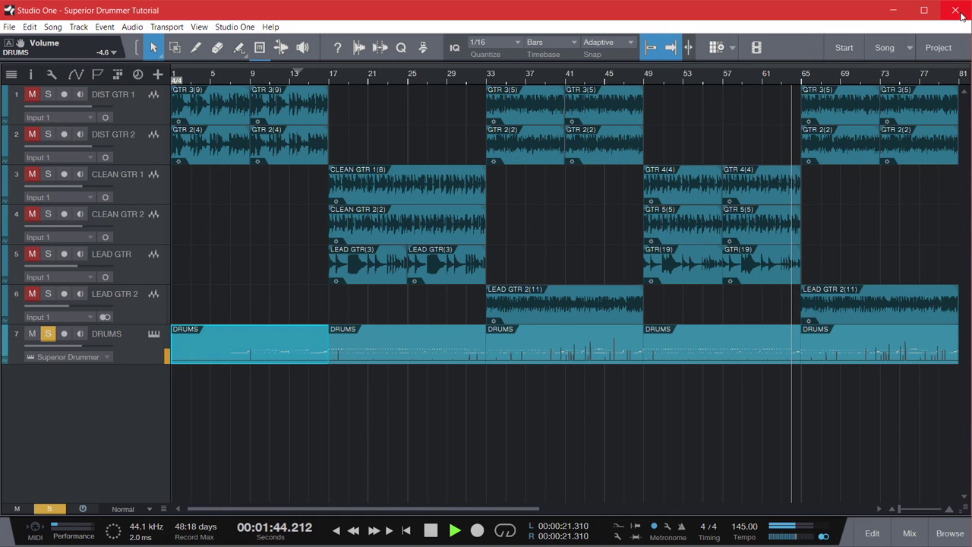
# Step: Stop playback and take the DRUMS track out of solo in the arrangement
pyautogui.click(431, 530)
pyautogui.click(51, 335)
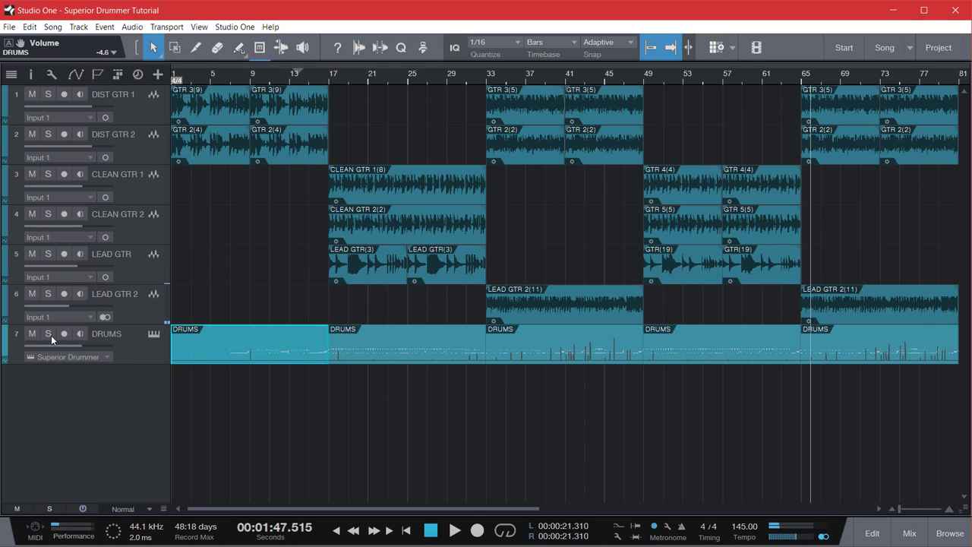